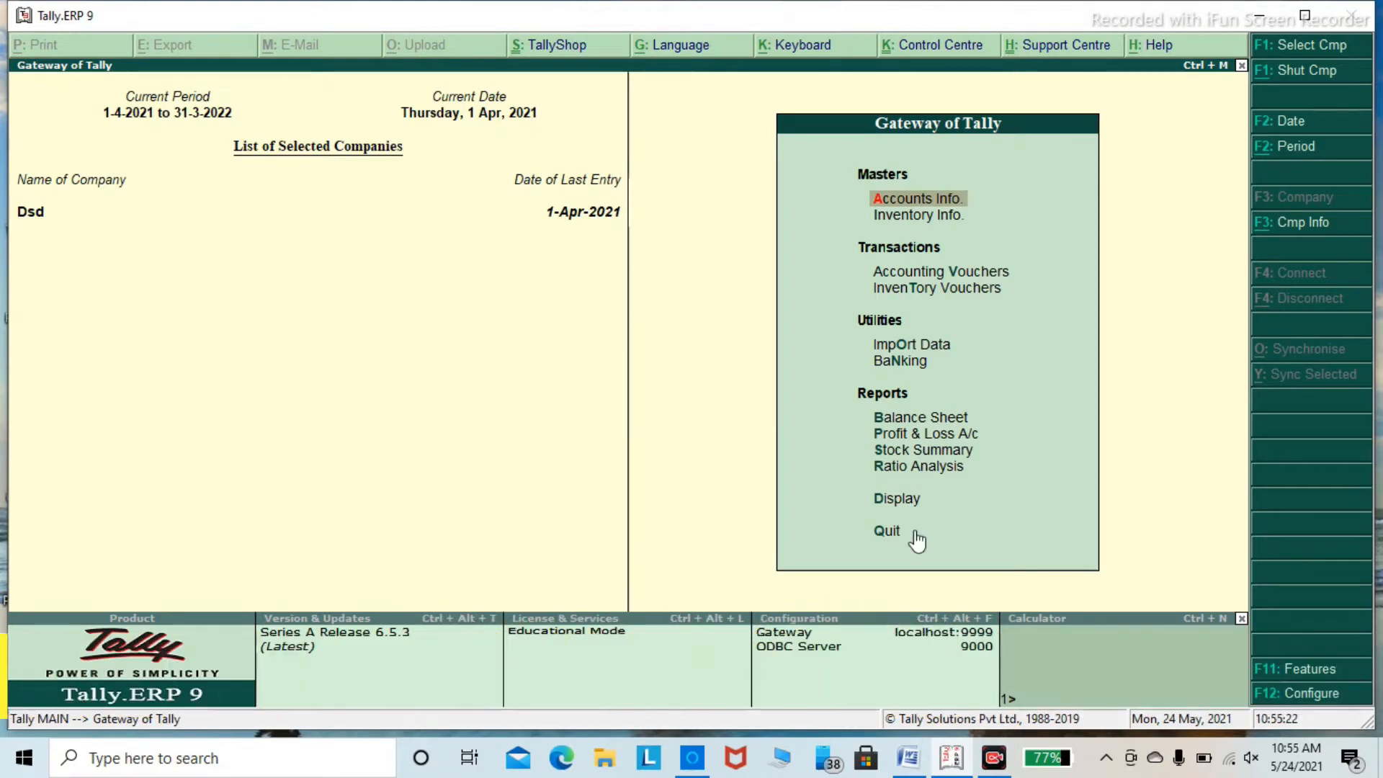
Shut the currently open company and open the form for creating a new company.
key("Down")
key("Up")
key("alt+F1")
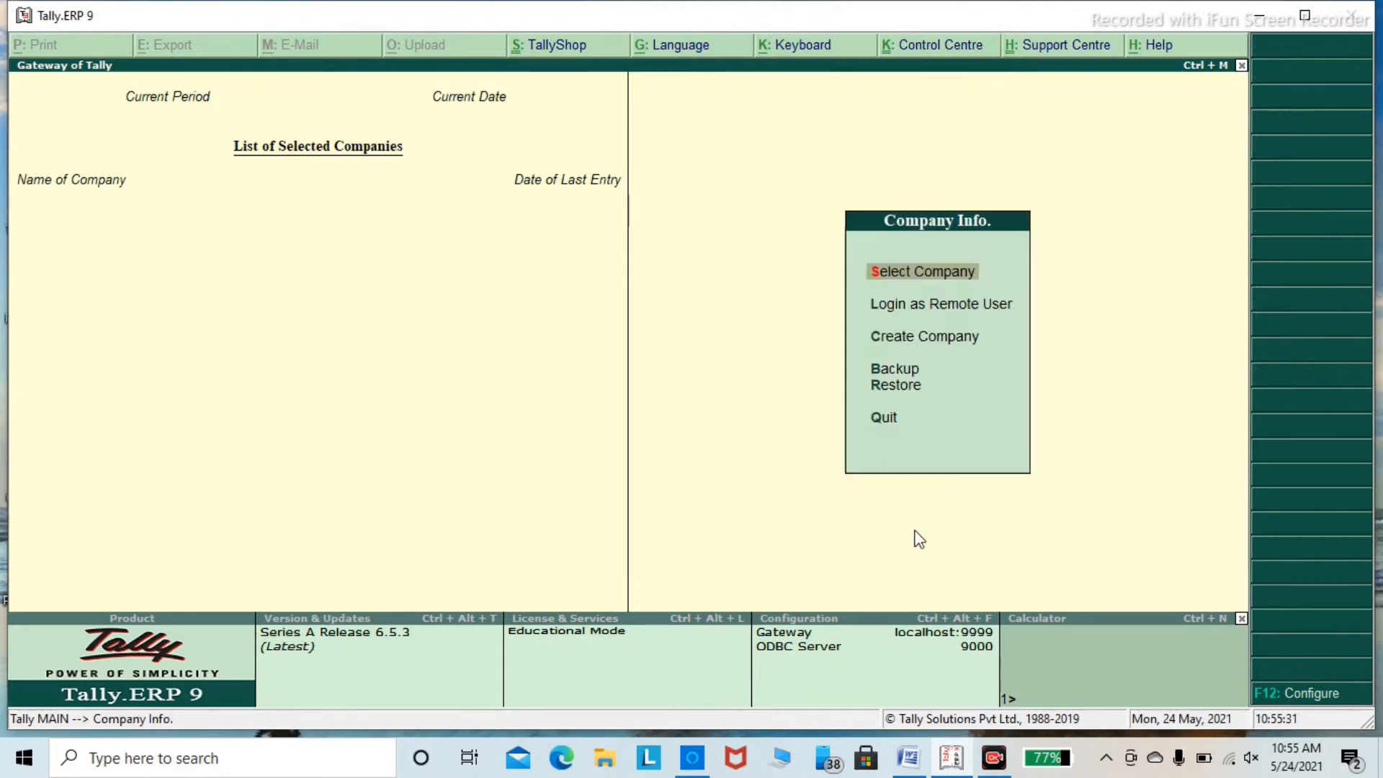
key("Down")
key("Down")
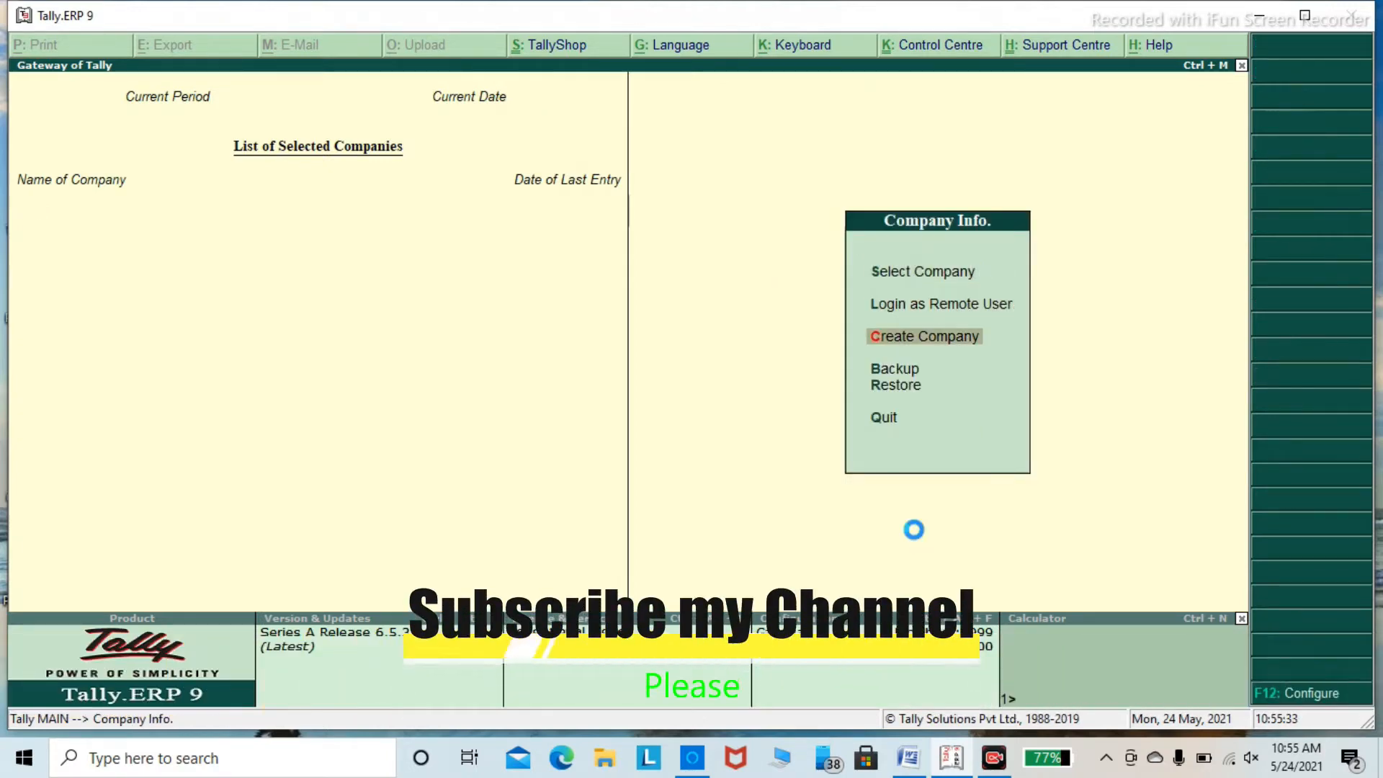
key("Return")
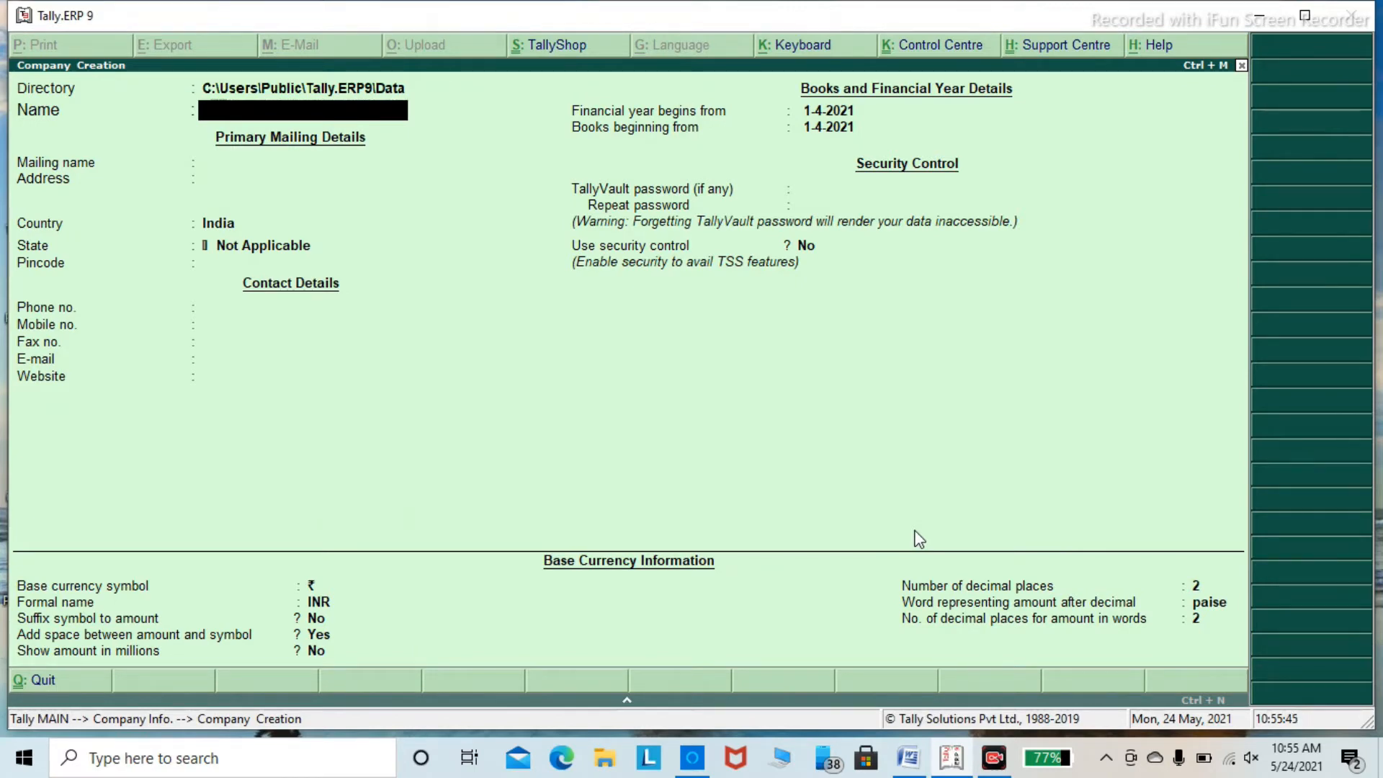
Name the company and its mailing entry Roy Infotech2, leave the address blank and keep India as the country.
type("Roy Infotech")
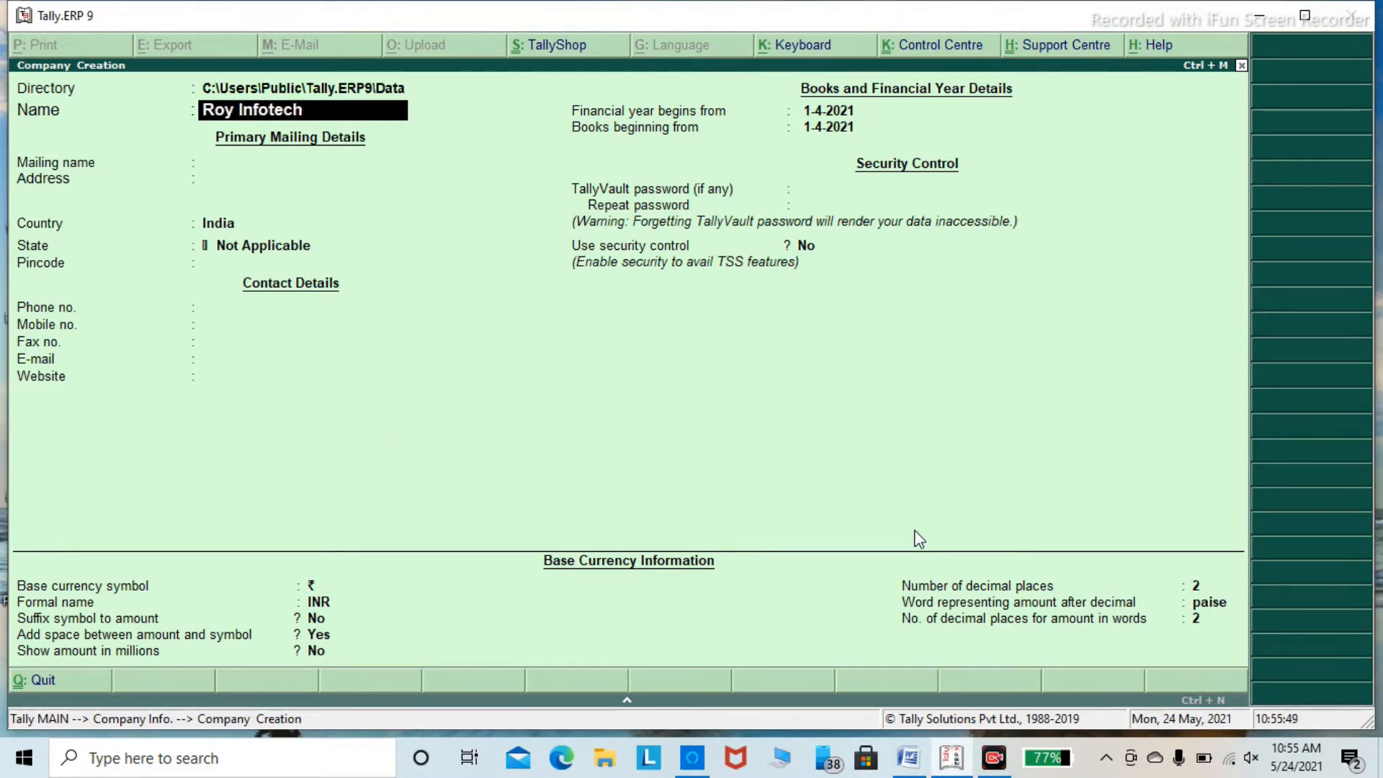
type("2")
key("Return")
key("Return")
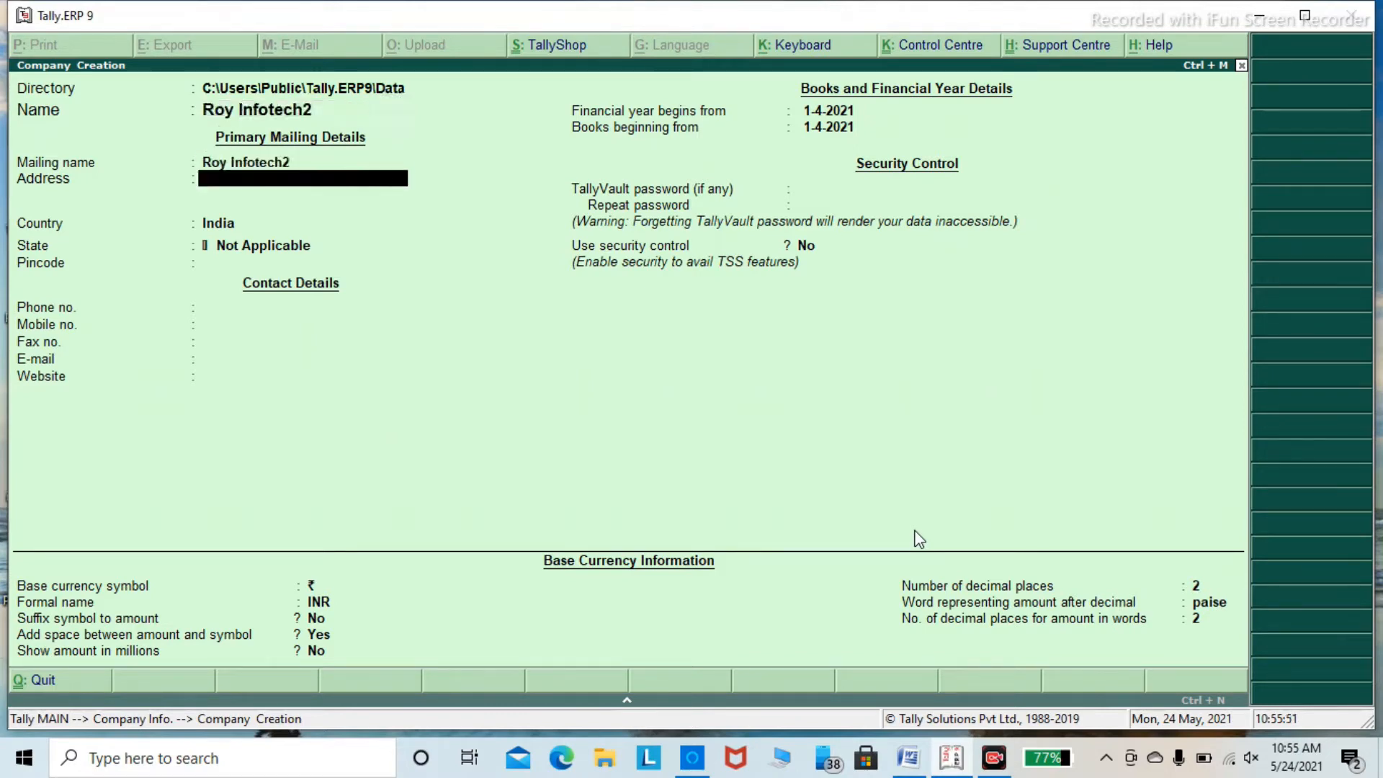
key("Return")
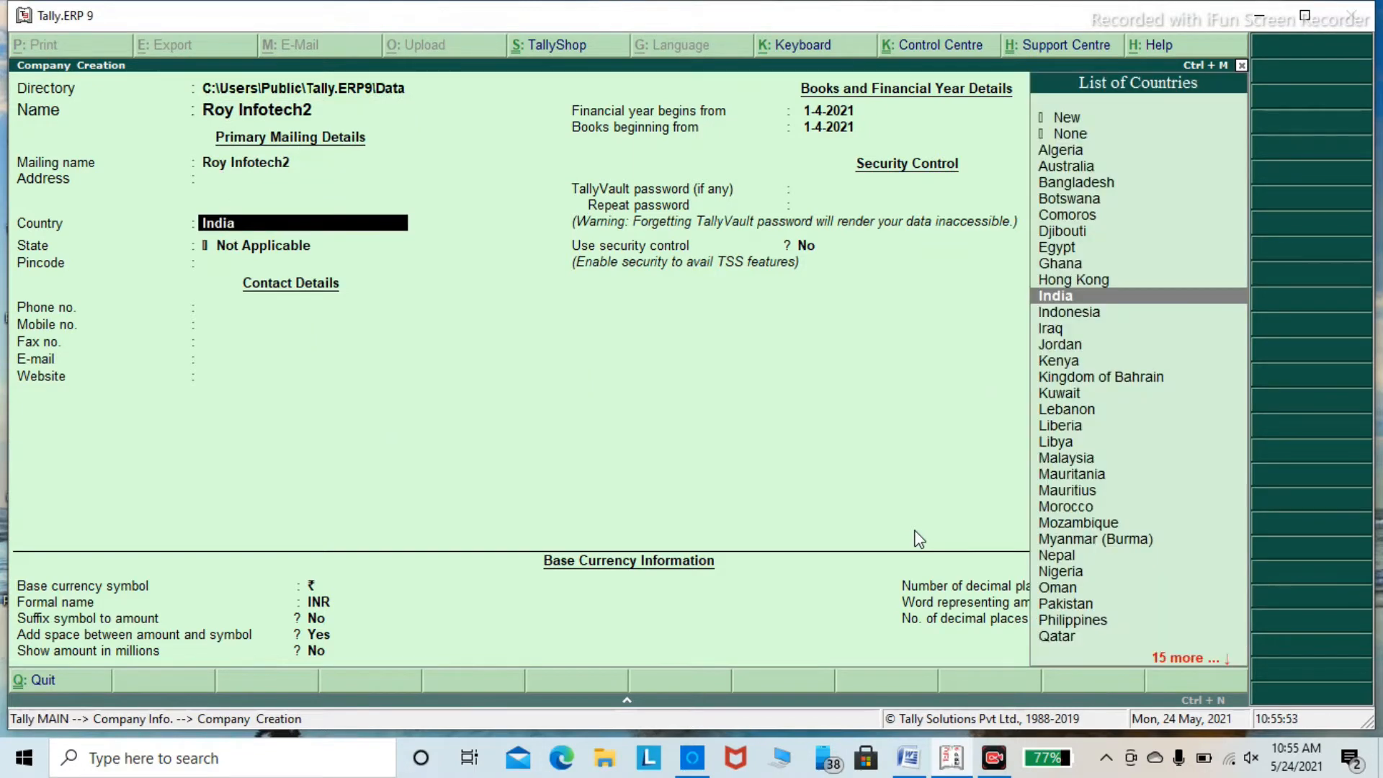
key("Return")
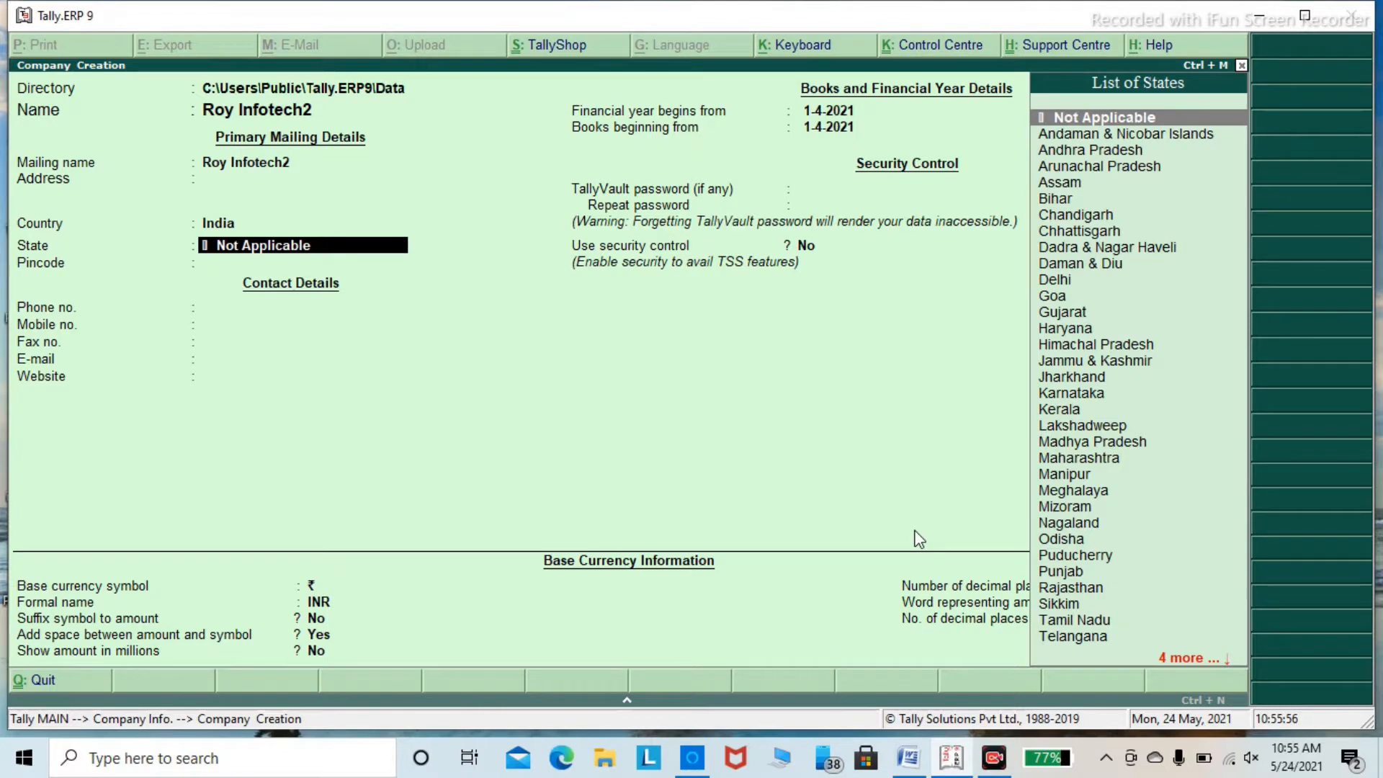
Set the company's state to Bihar.
type("ba")
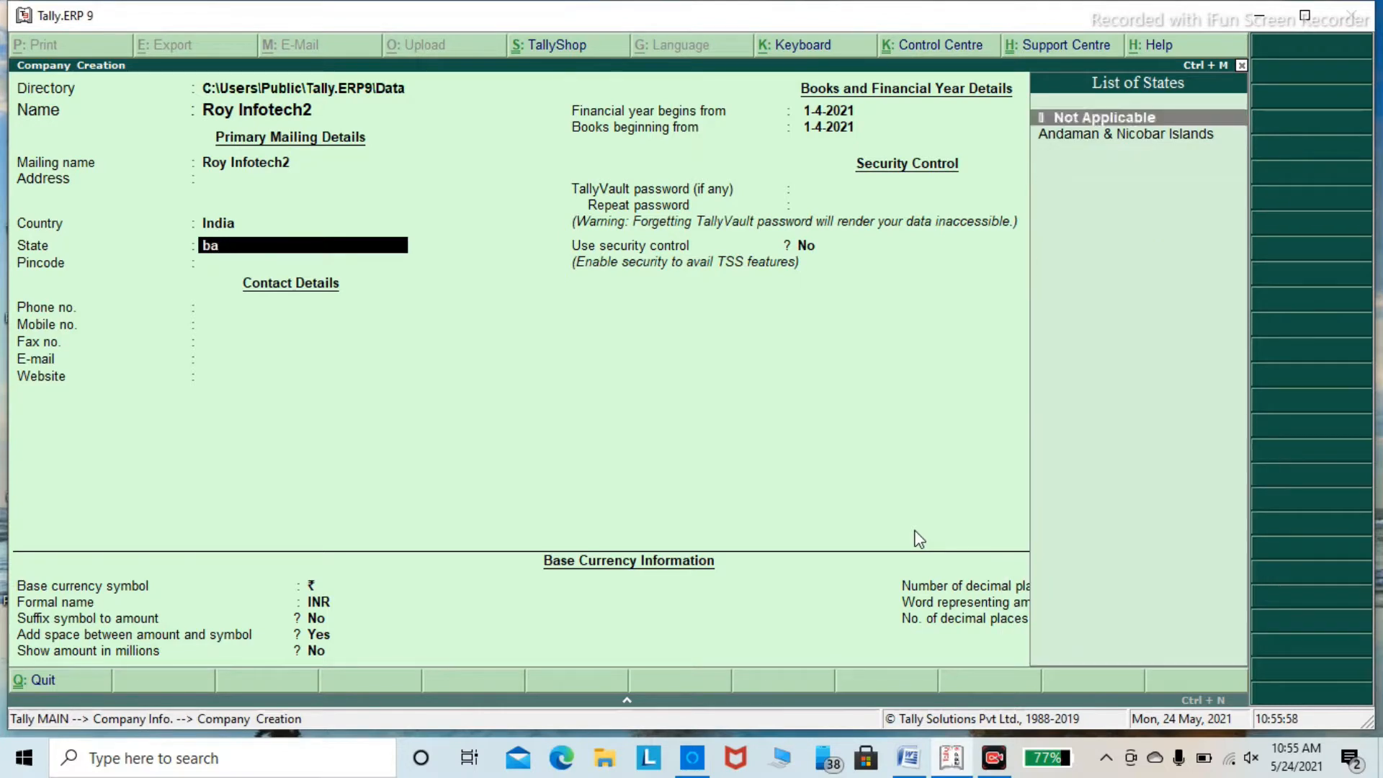
key("BackSpace")
key("BackSpace")
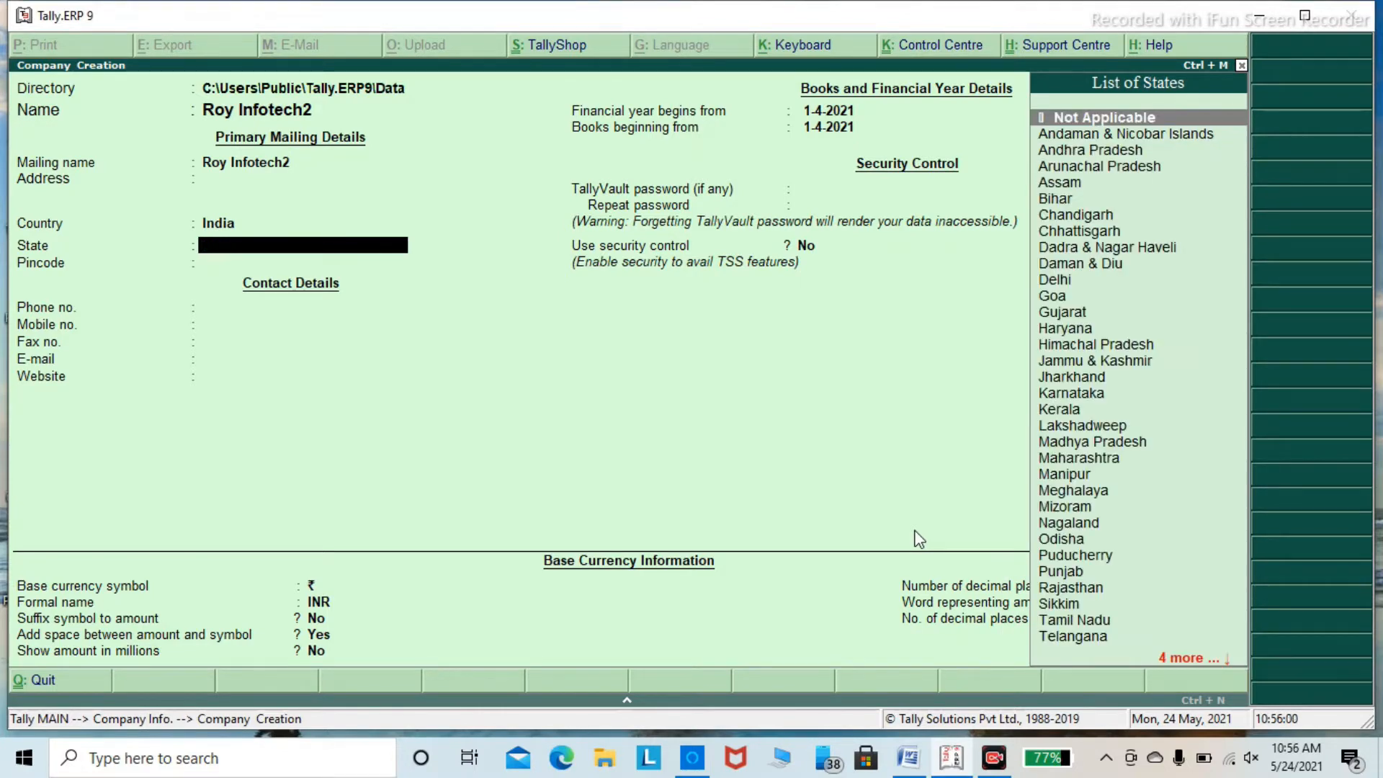
type("b")
key("Return")
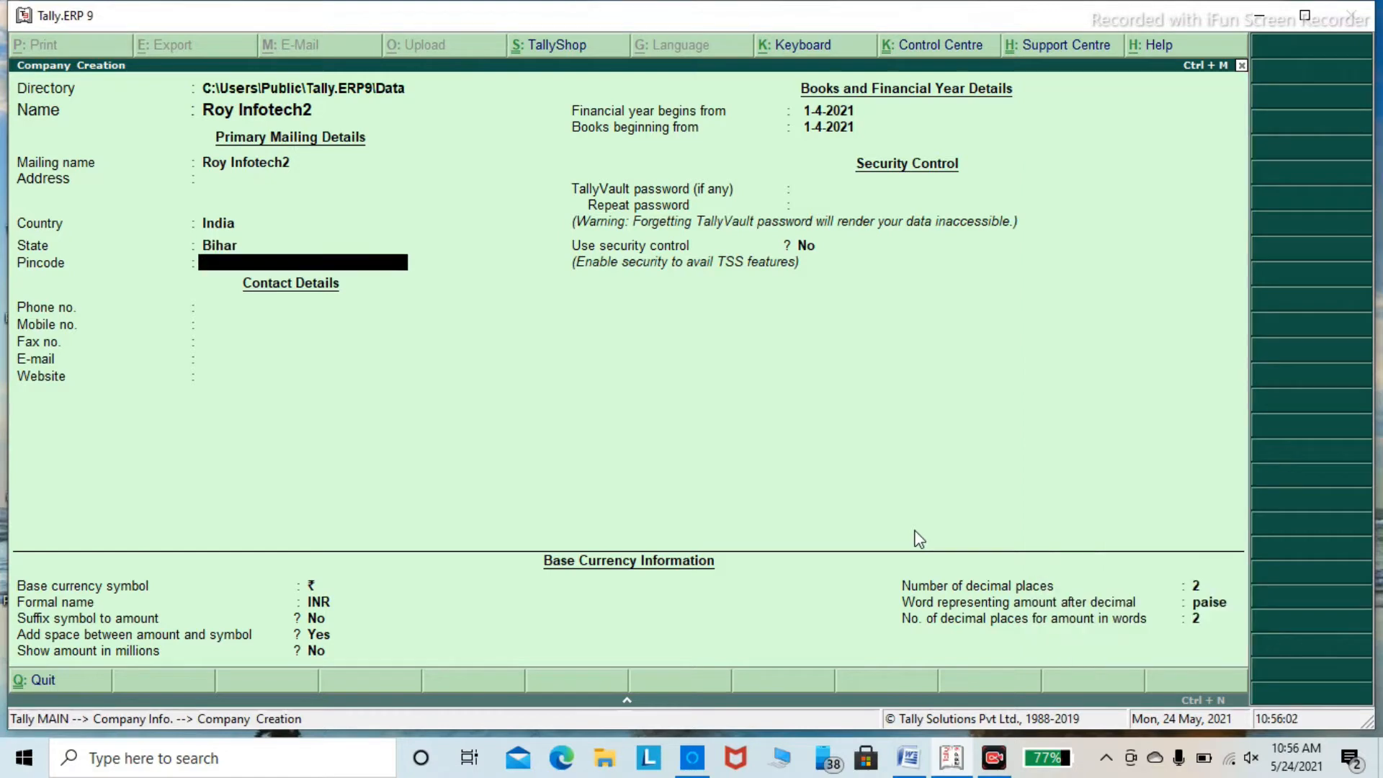
Enter the company's pincode, keep the default financial year, security and currency settings, and save the company.
type("803201")
key("Return")
key("Return")
key("Return")
key("Return")
key("Return")
key("Return")
key("Return")
key("Return")
key("Return")
key("Return")
key("Return")
key("Return")
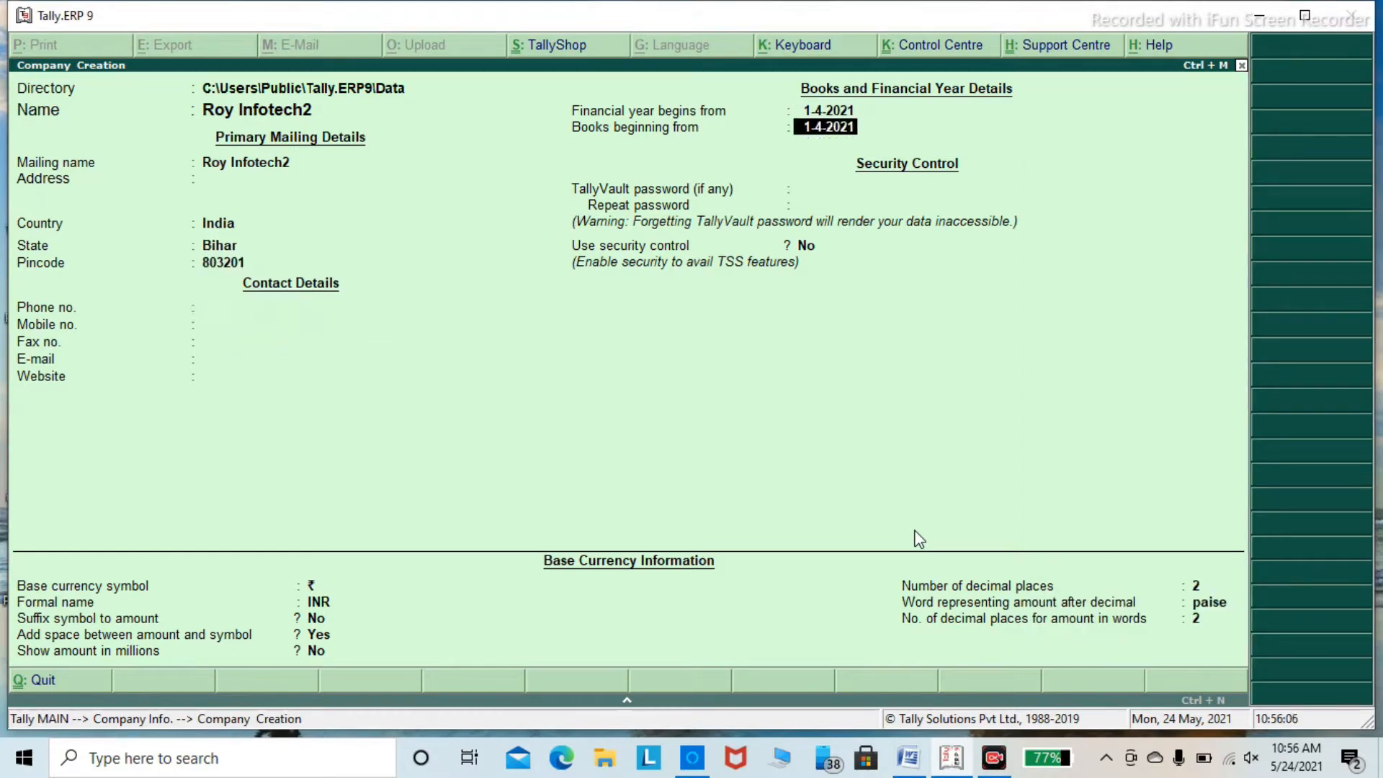
key("Return")
key("Return")
key("Return")
key("Return")
key("Return")
key("Return")
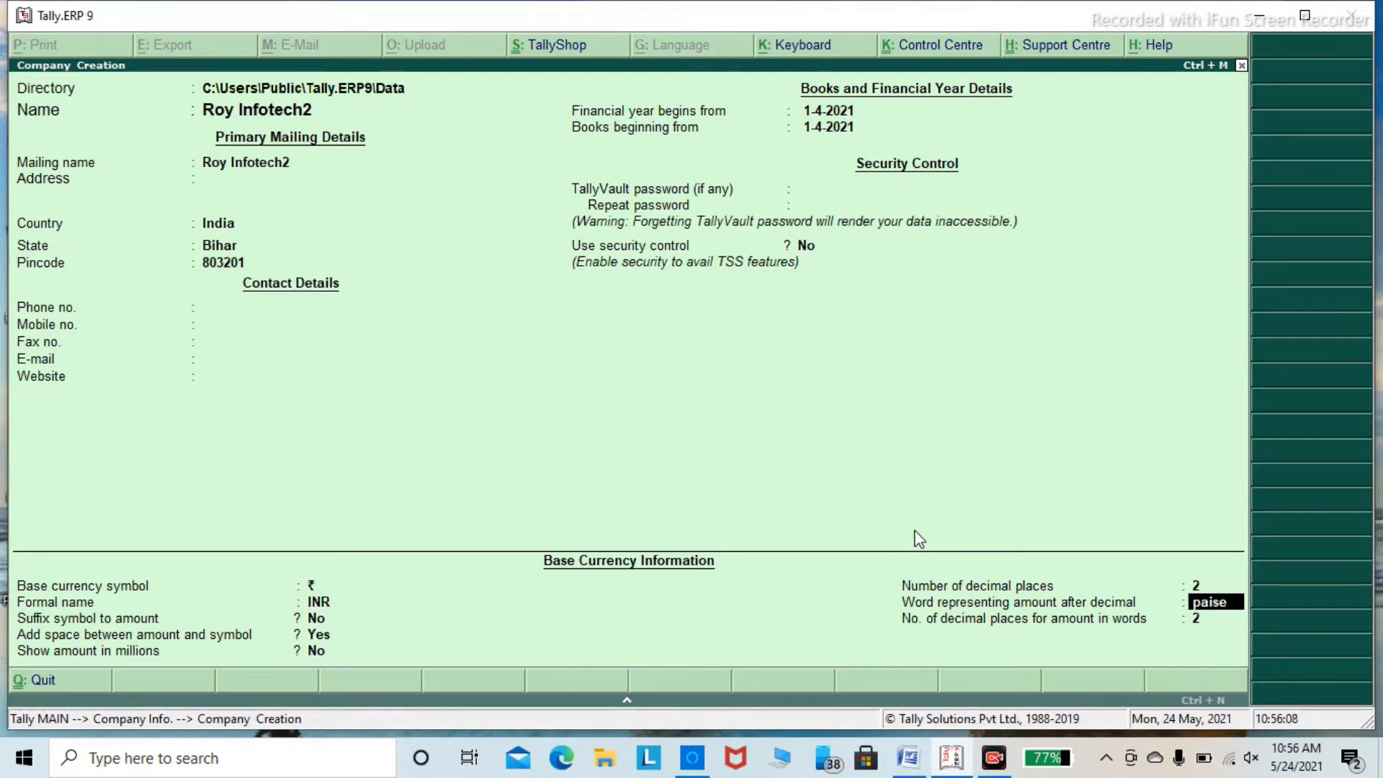
key("Return")
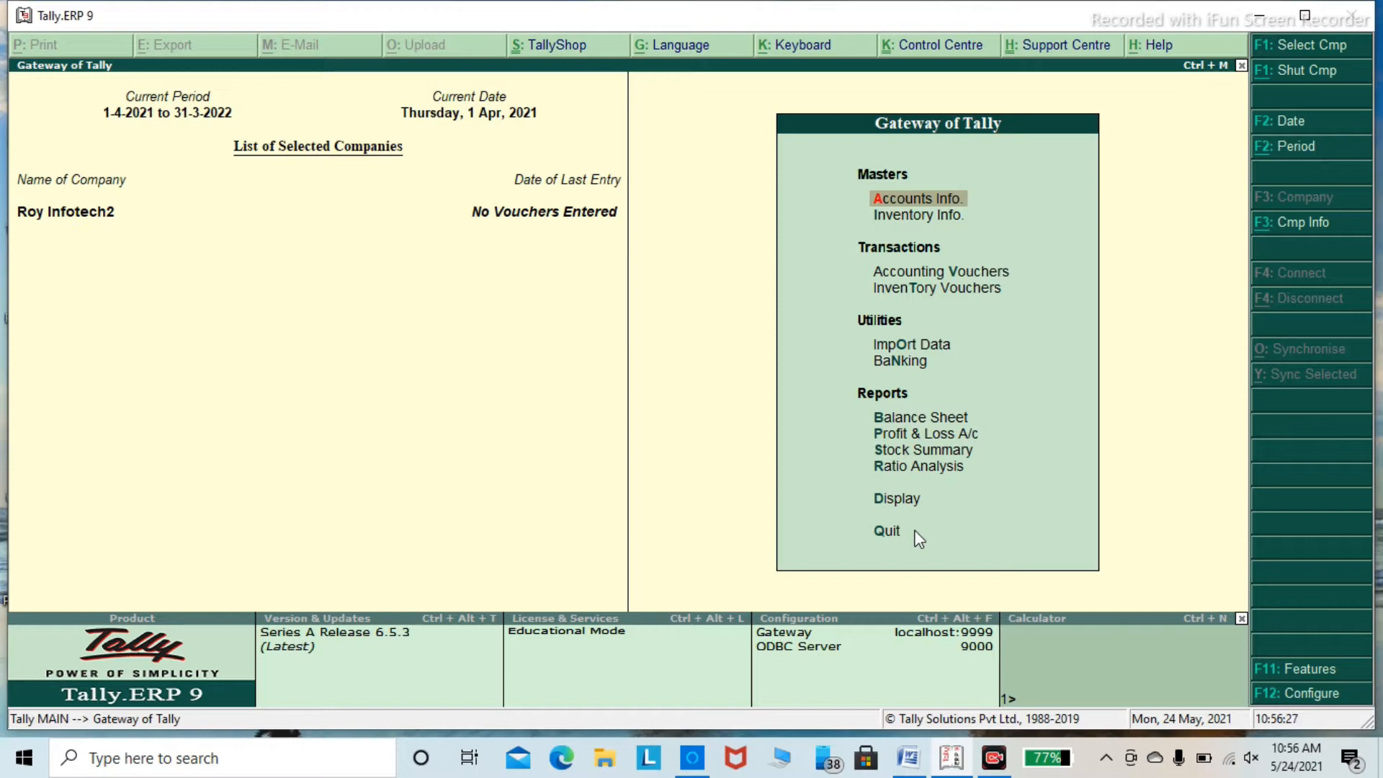
Create a single ledger named Capital under the Capital Account group, keeping the remaining default details.
key("Return")
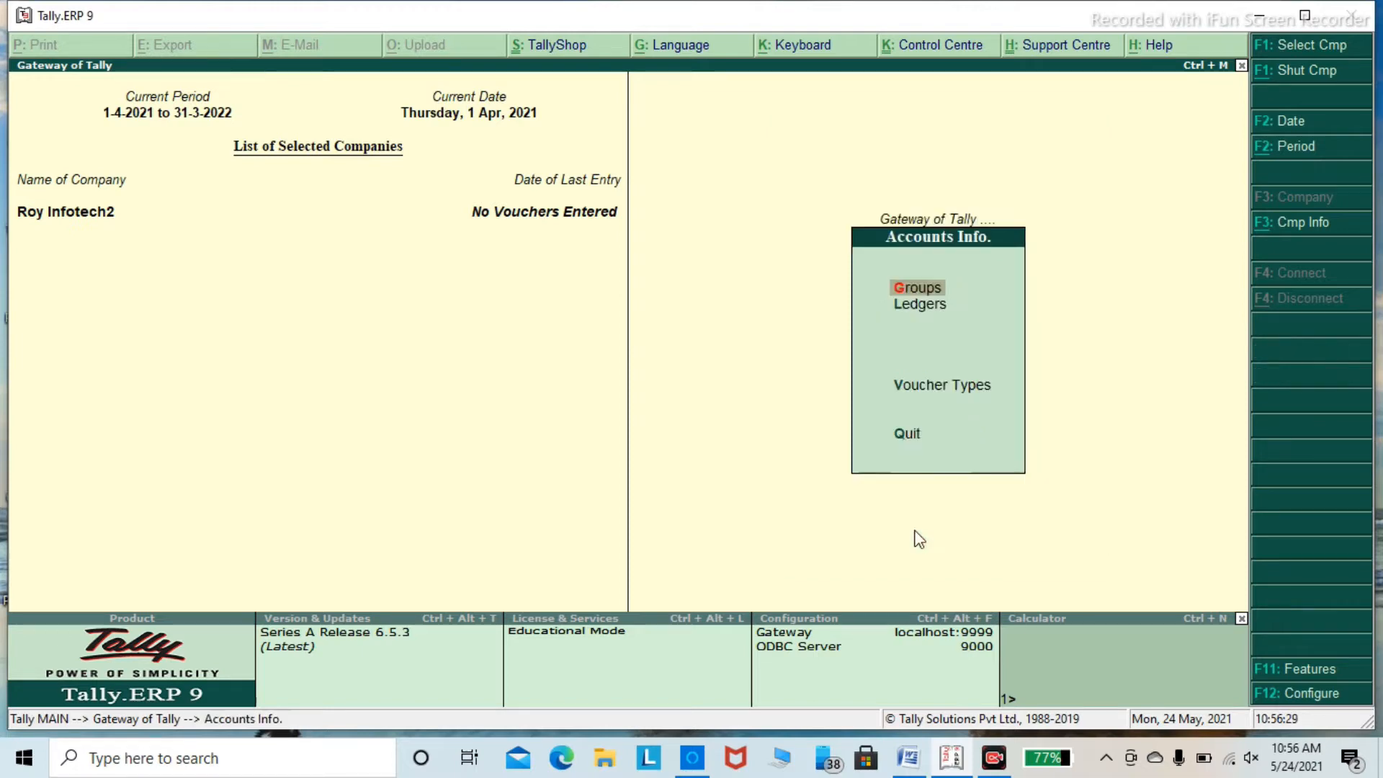
key("Down")
key("Return")
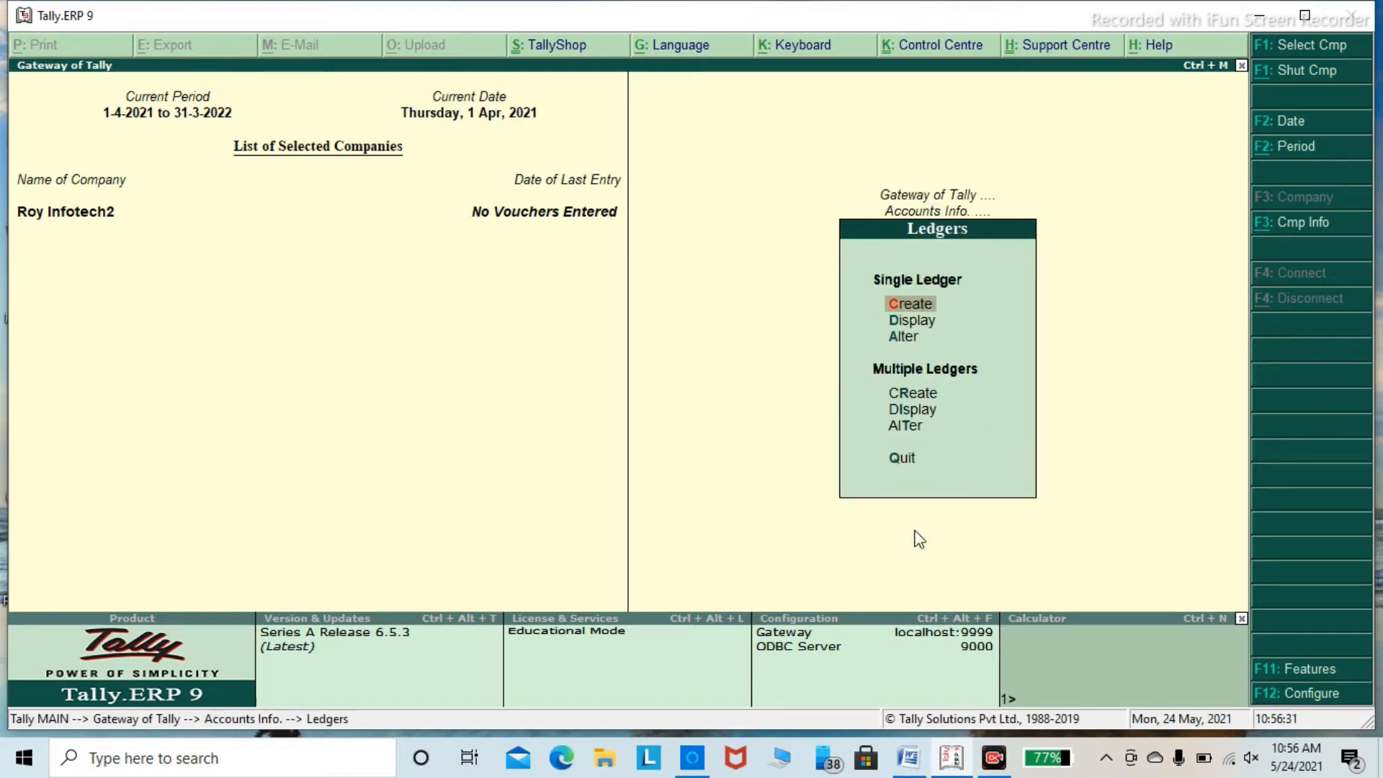
key("Return")
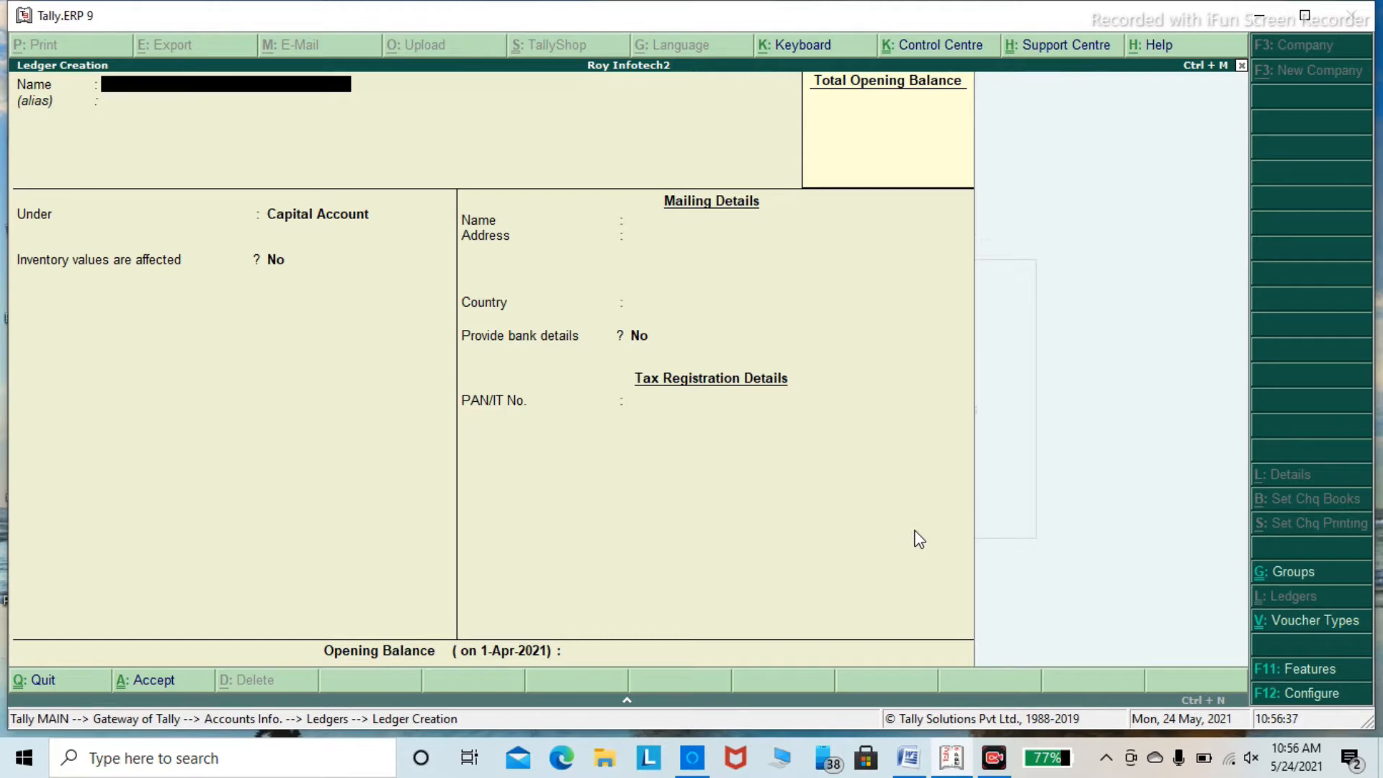
type("Capital")
key("Return")
key("Return")
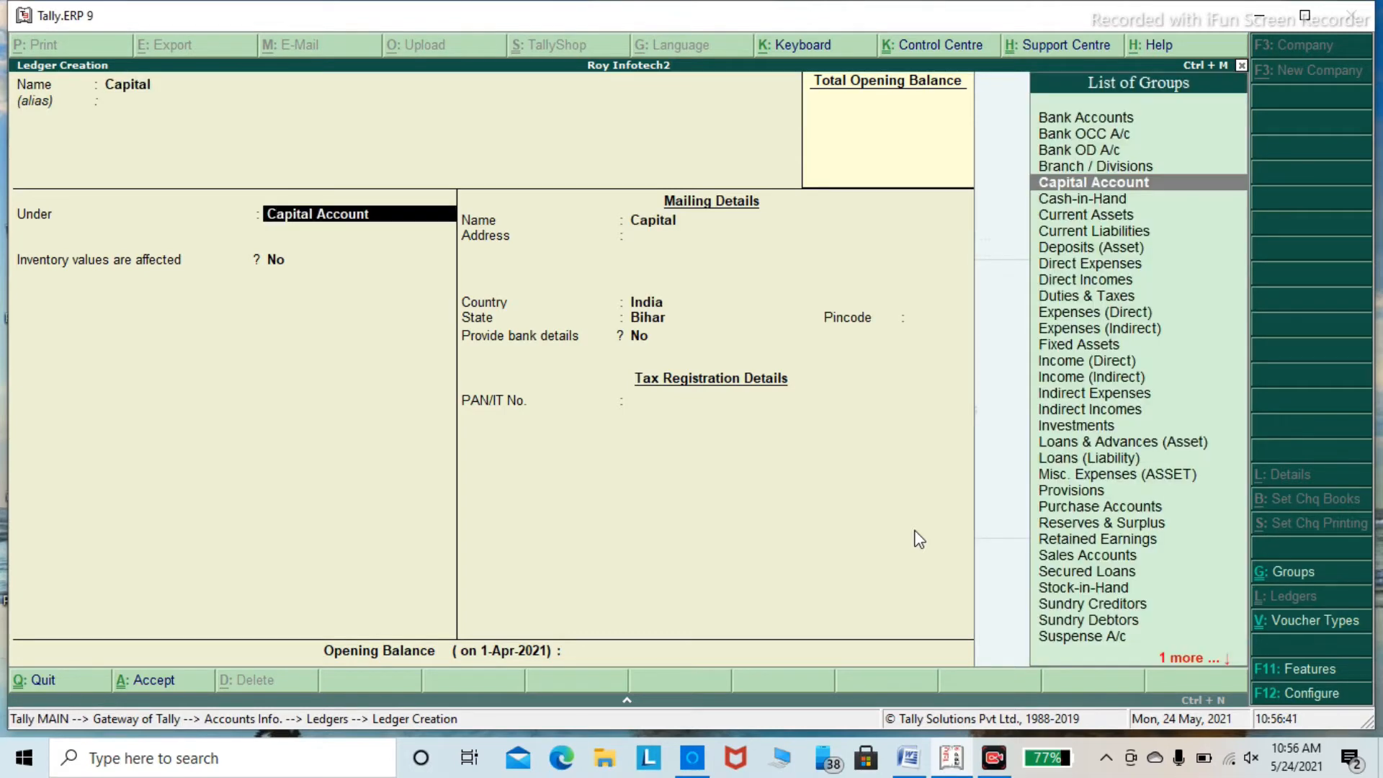
key("Return")
key("Return")
key("Return")
key("Return")
key("Return")
key("Return")
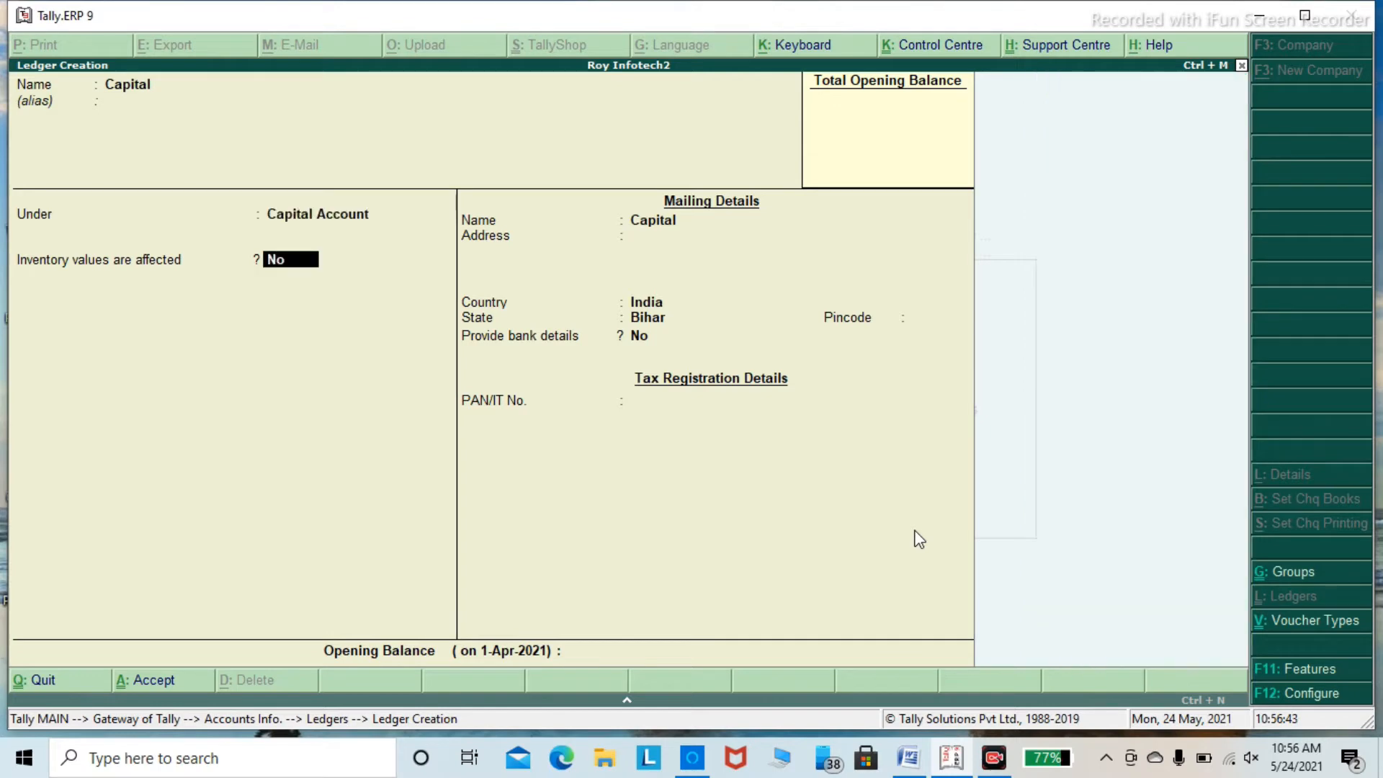
key("Return")
key("Return")
key("Return")
key("Return")
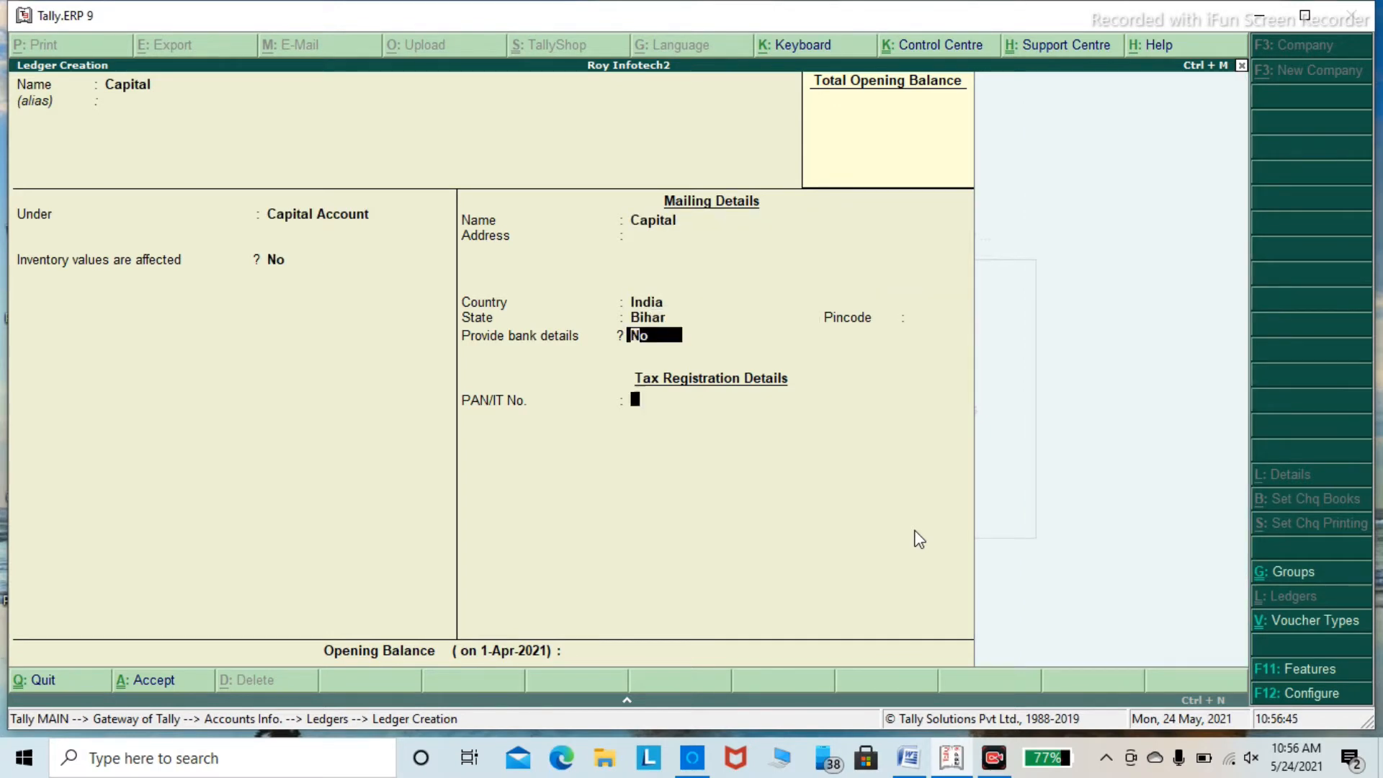
key("Return")
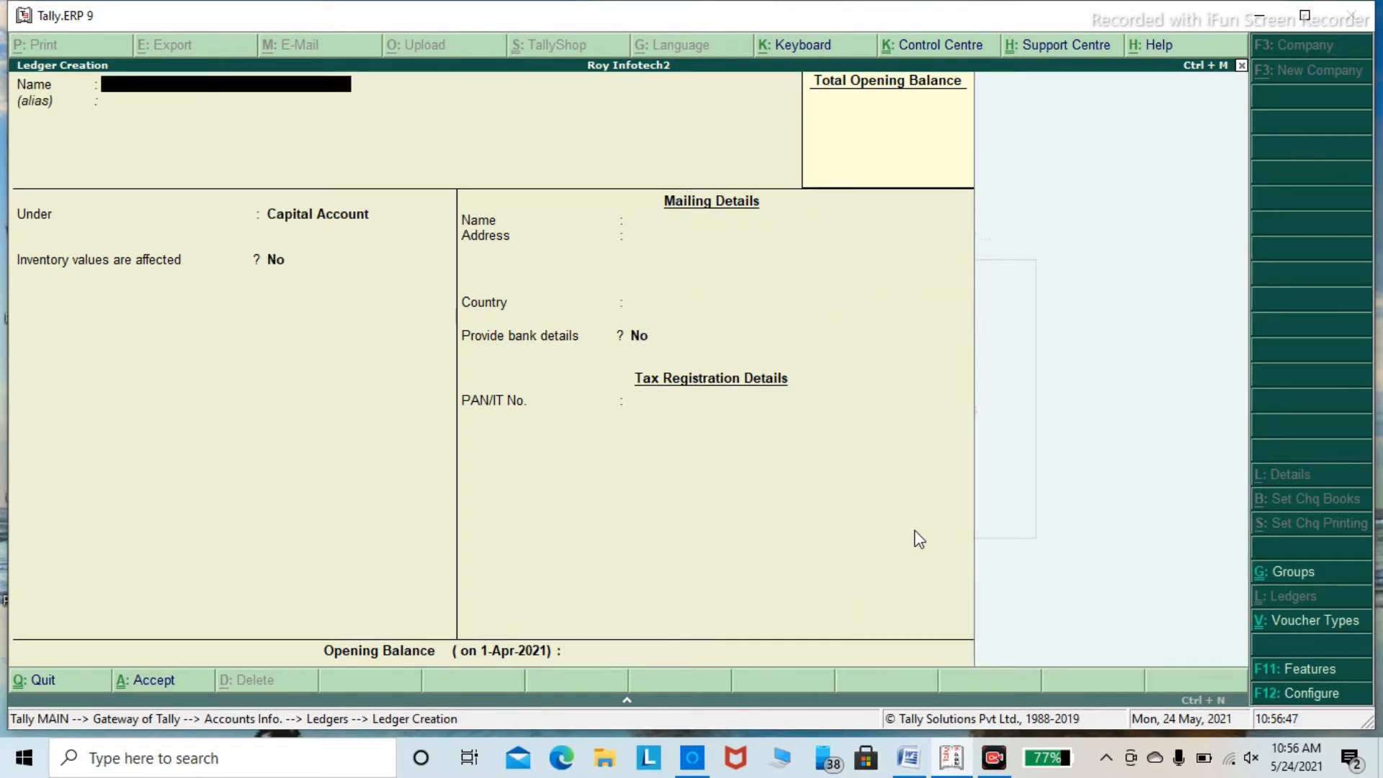
Create a ledger named Purchase under Purchase Accounts, keeping the remaining default details.
type("Purchase")
key("Return")
type("Pur")
key("Return")
key("Return")
key("Return")
key("Return")
key("Return")
key("Return")
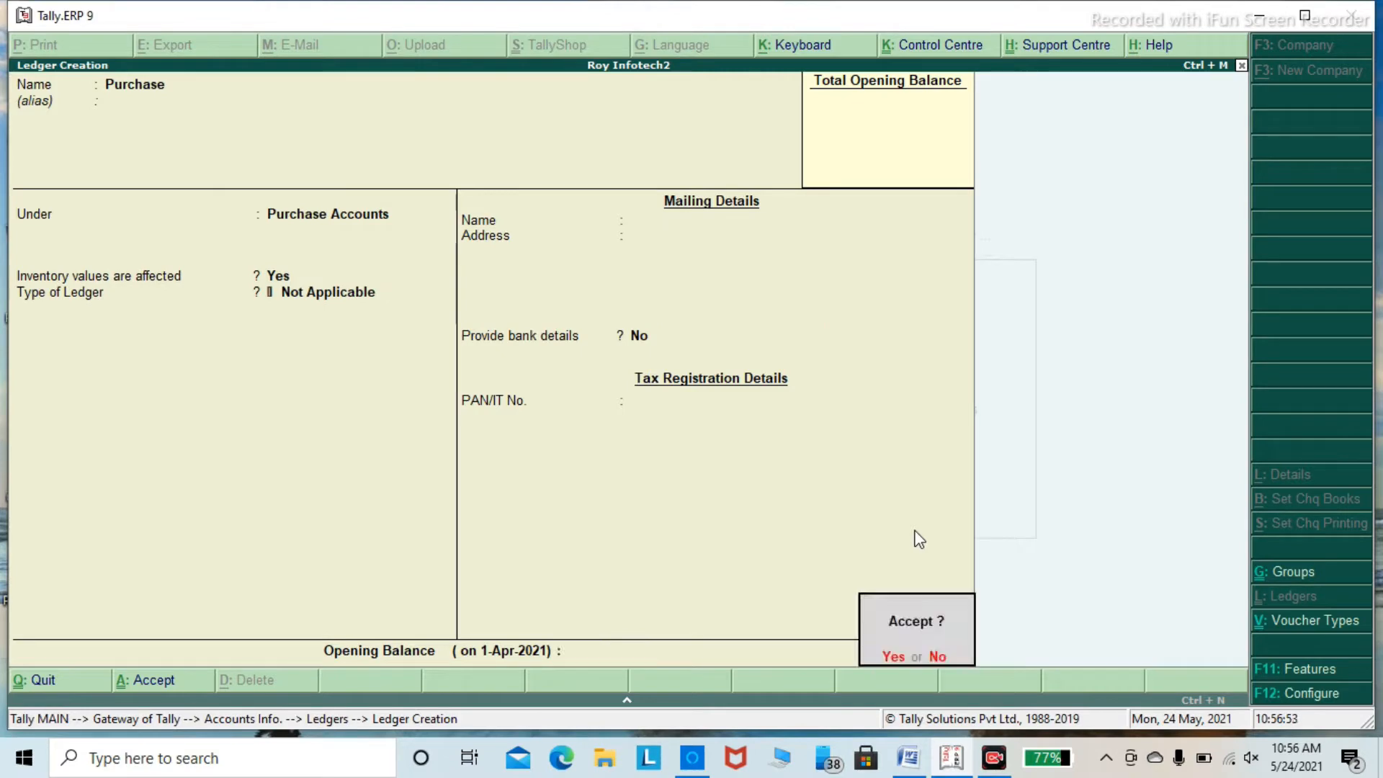
key("Return")
Create a ledger named Sales under Sales Accounts, keeping the remaining default details.
type("Sales")
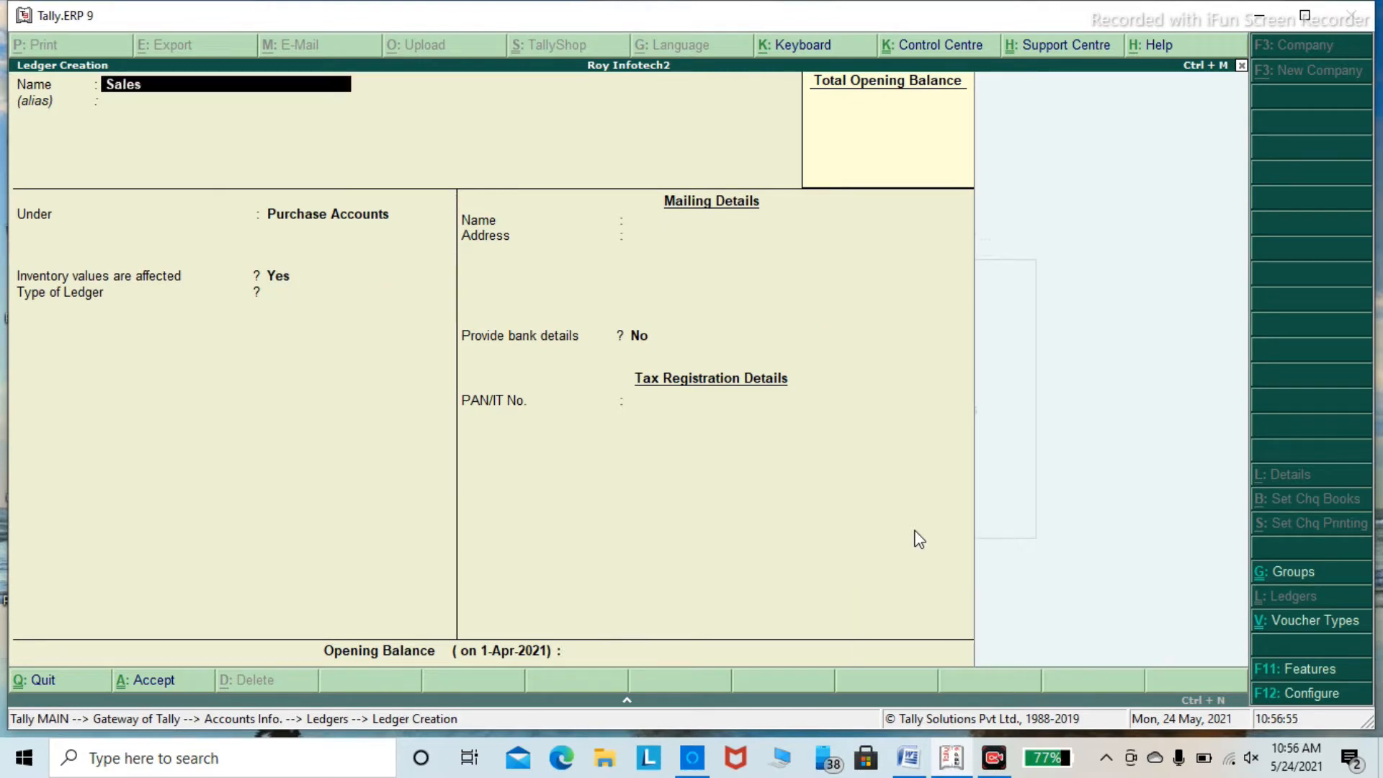
key("Return")
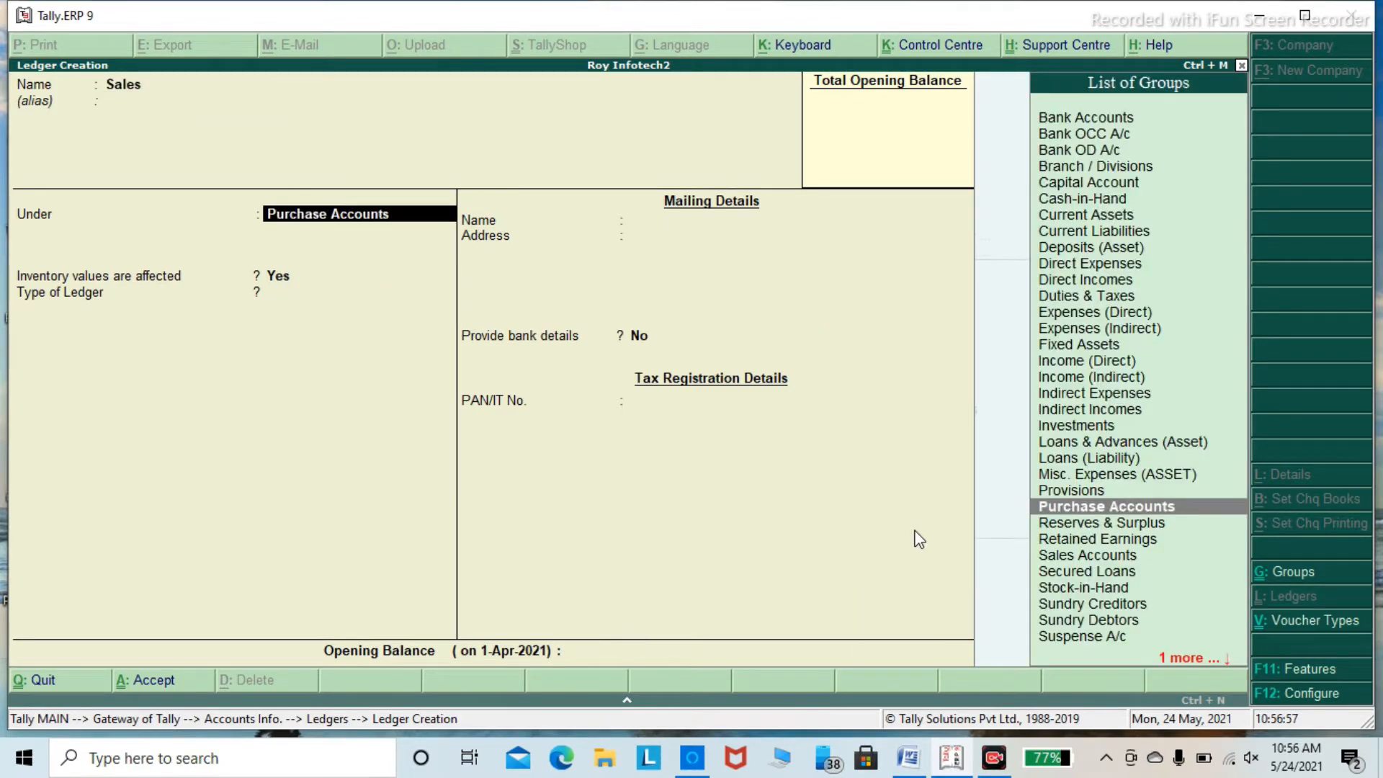
type("Sal")
key("Return")
key("Return")
key("Return")
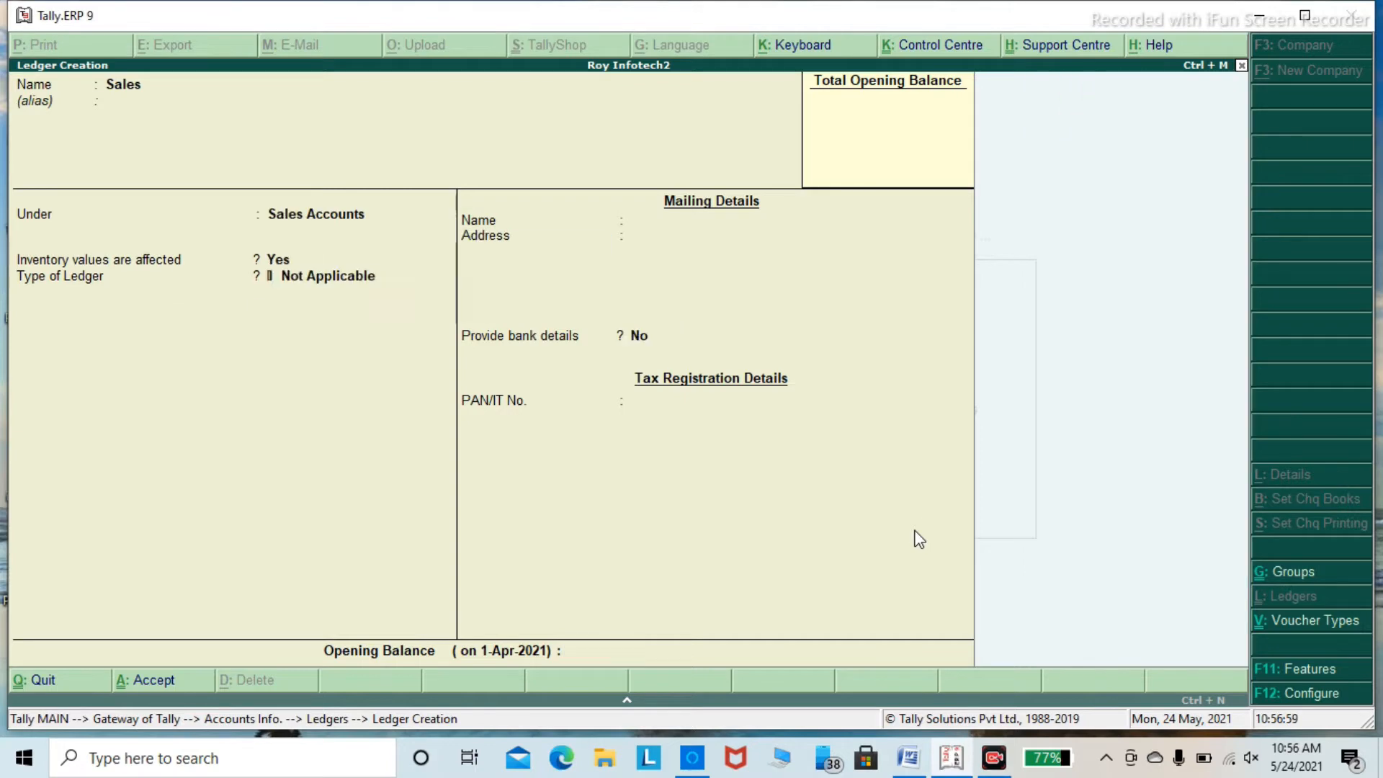
key("Return")
key("Return")
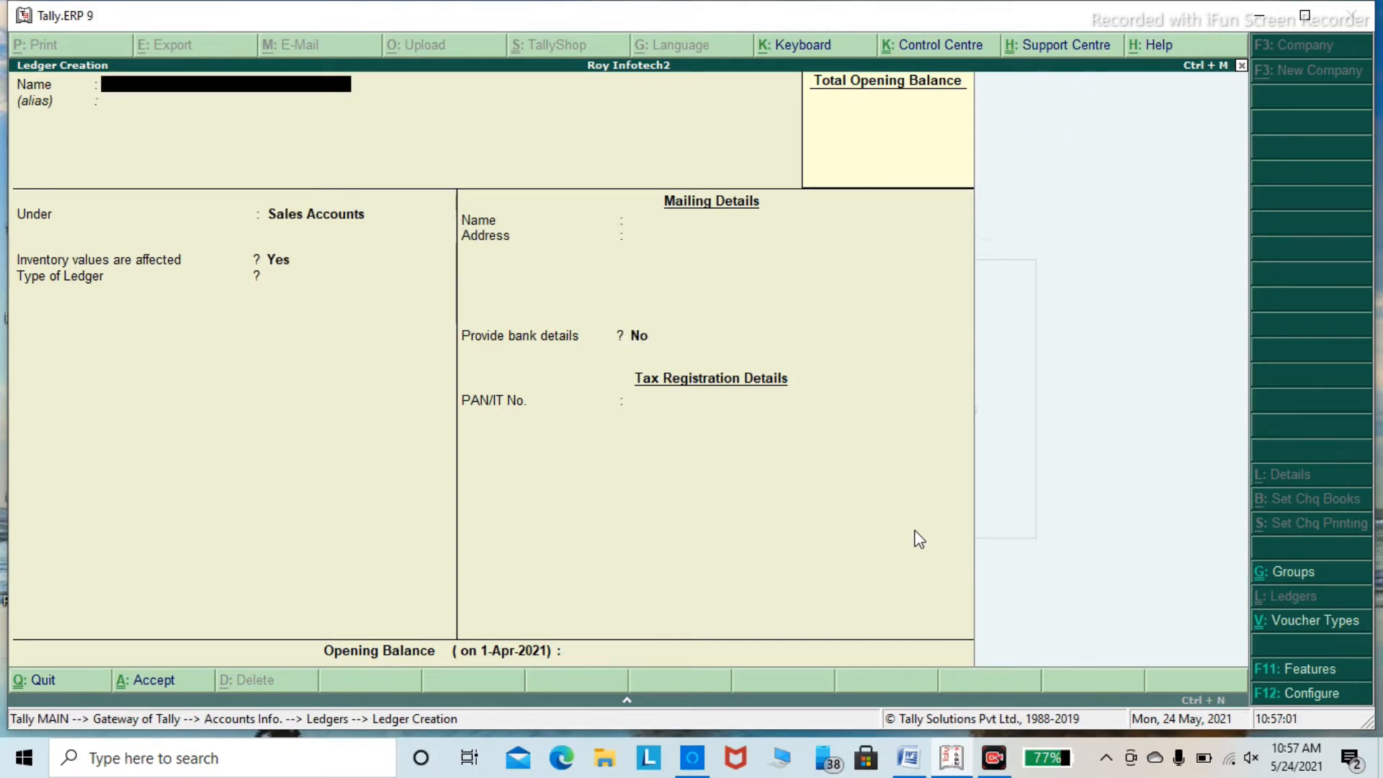
Check the Tally Q-2 exercise in Word, return to Tally and create a Furniture ledger under Fixed Assets with the remaining defaults.
left_click(909, 758)
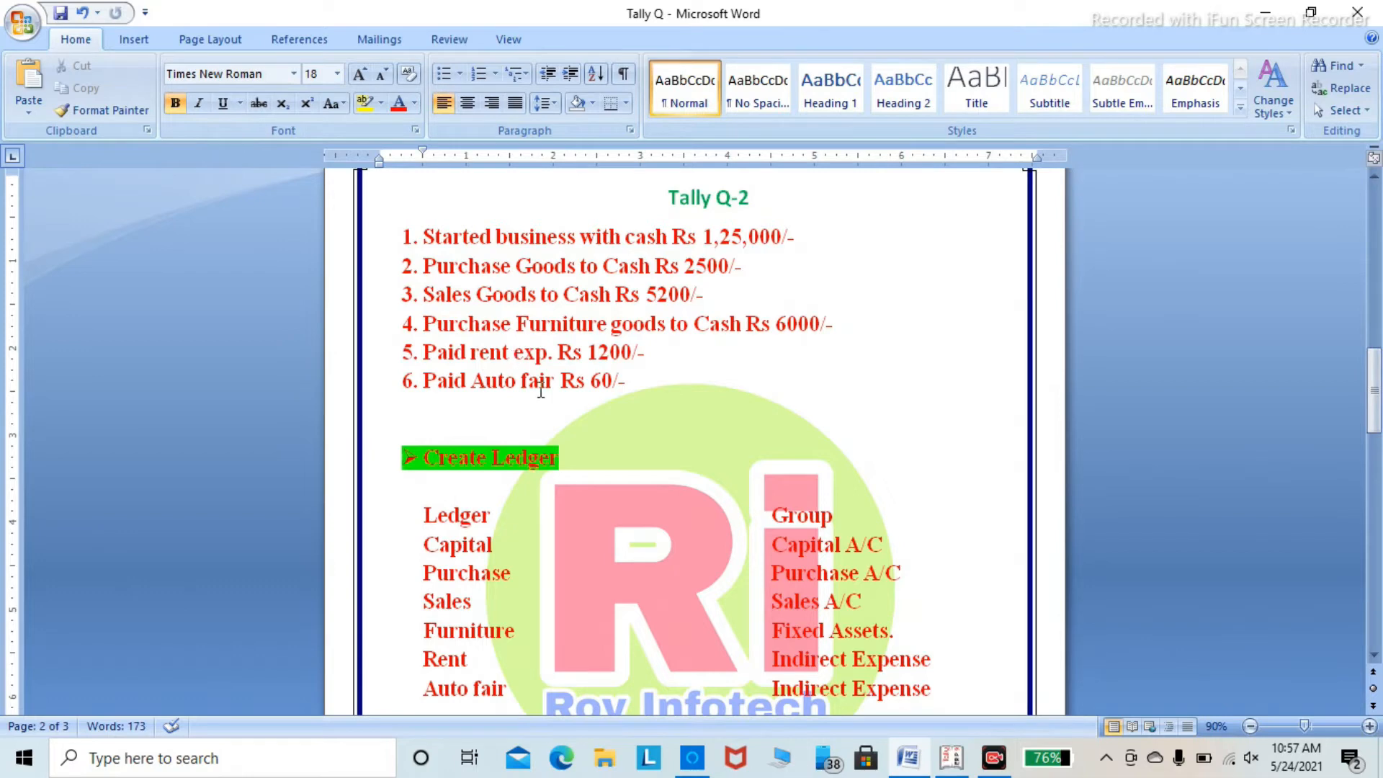
key("alt+Tab")
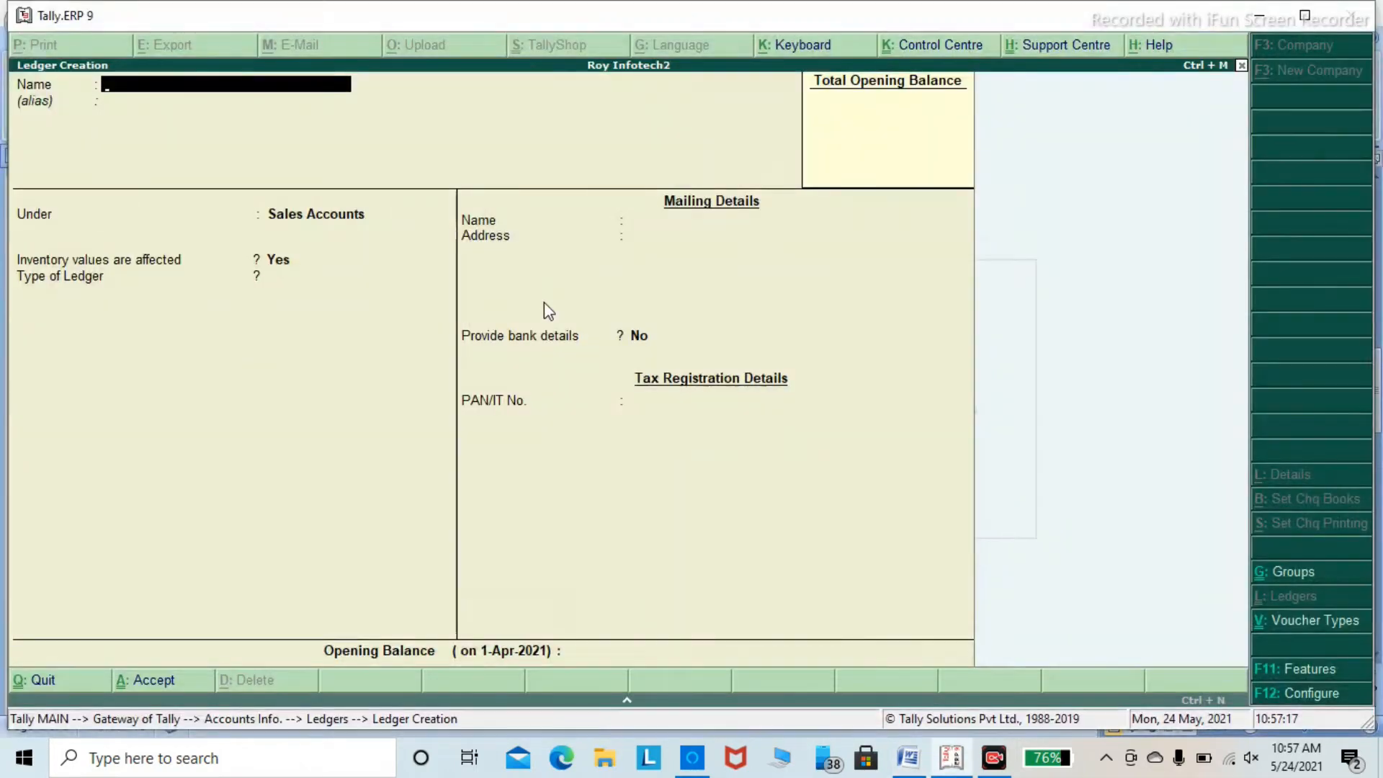
type("Furniture")
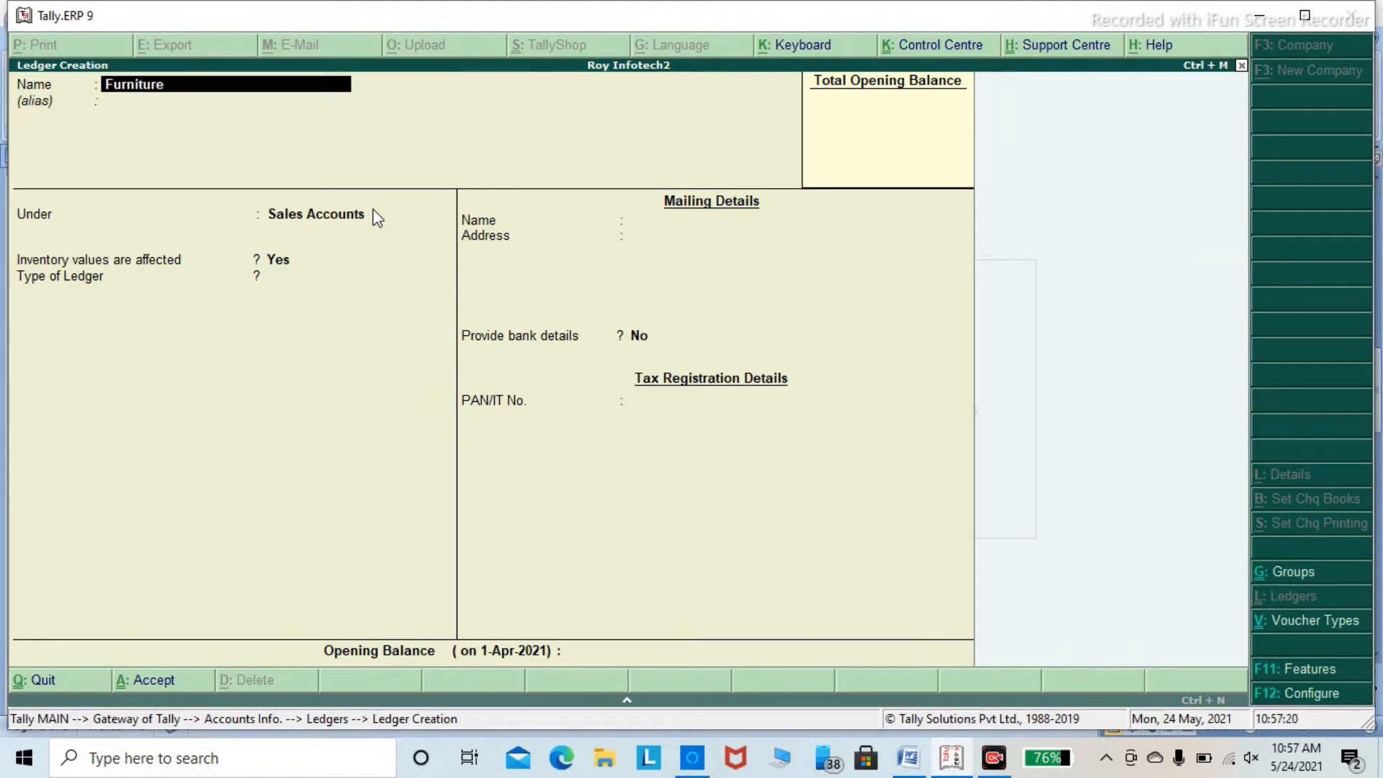
key("Return")
key("Return")
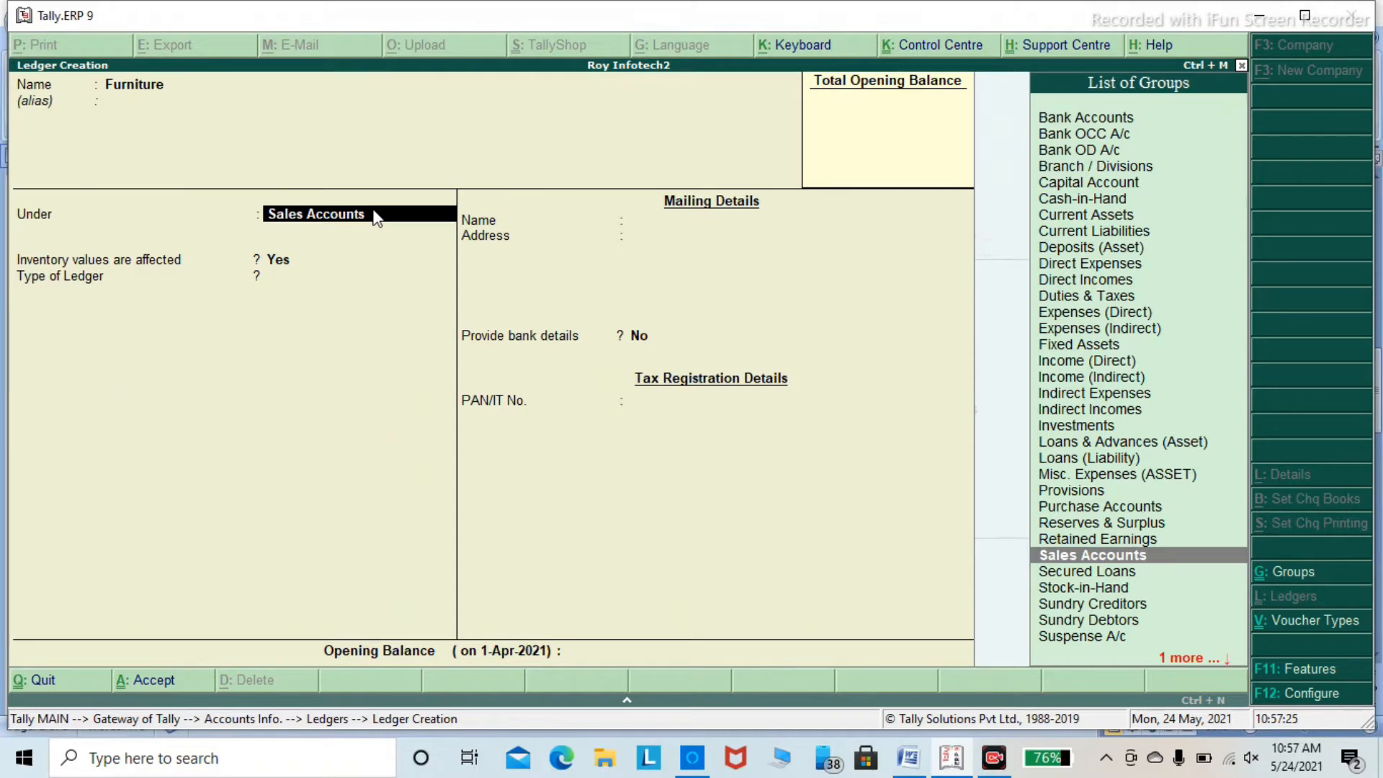
type("F")
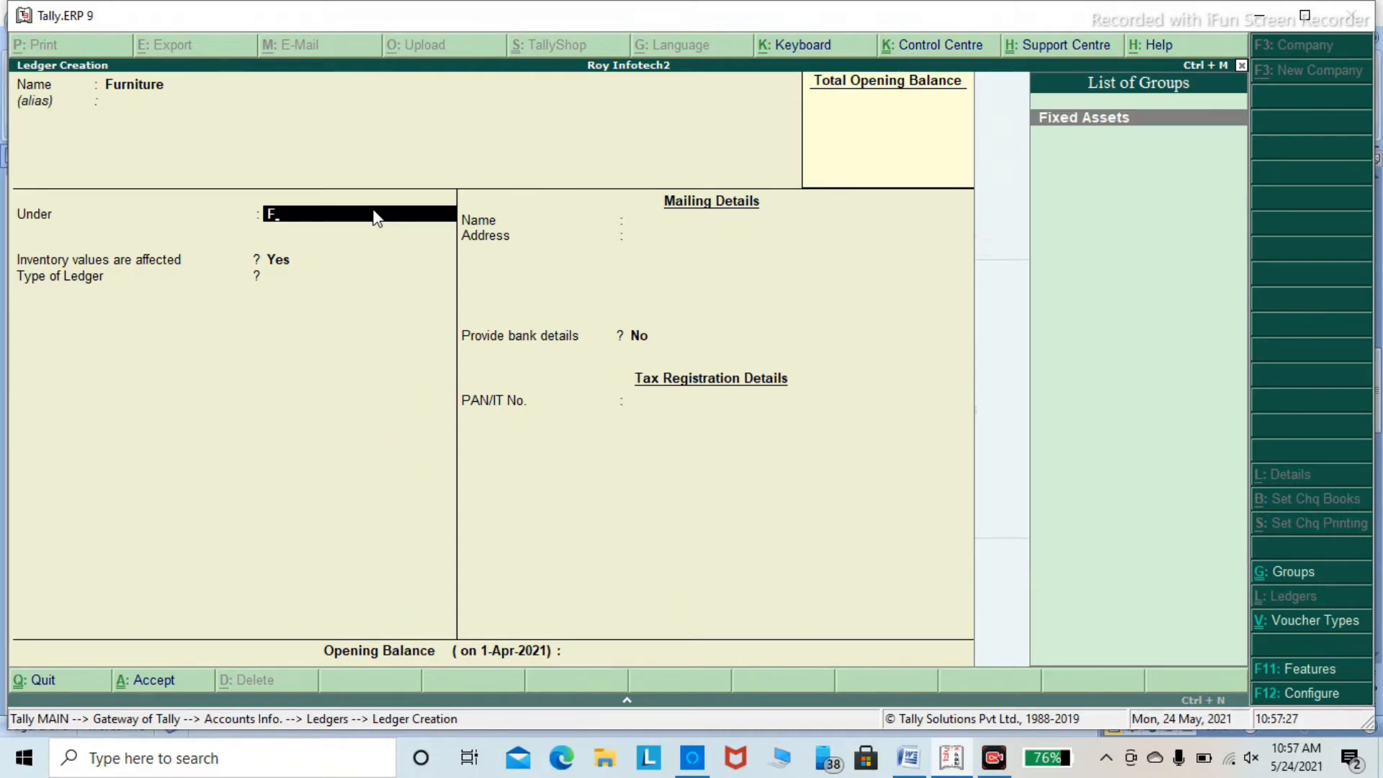
key("Return")
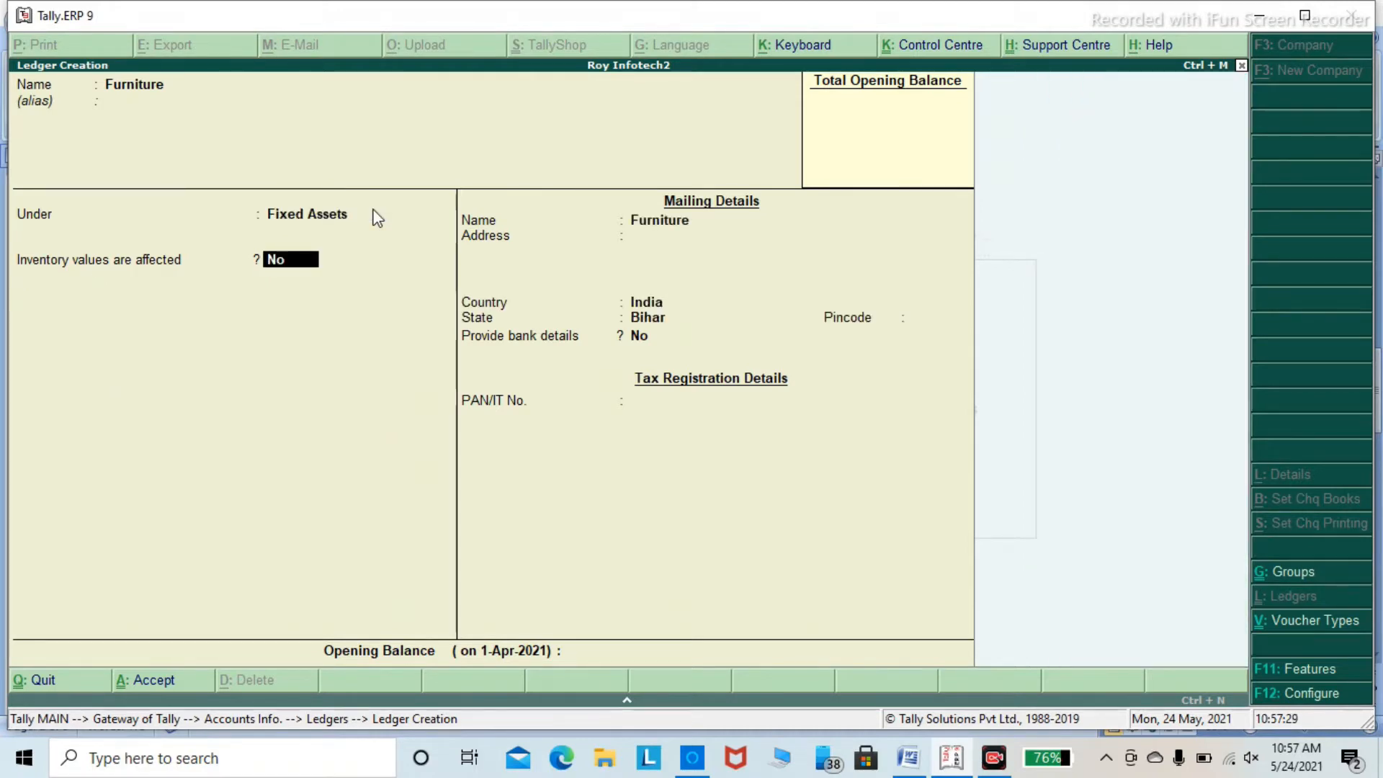
key("Return")
key("Return")
key("Return")
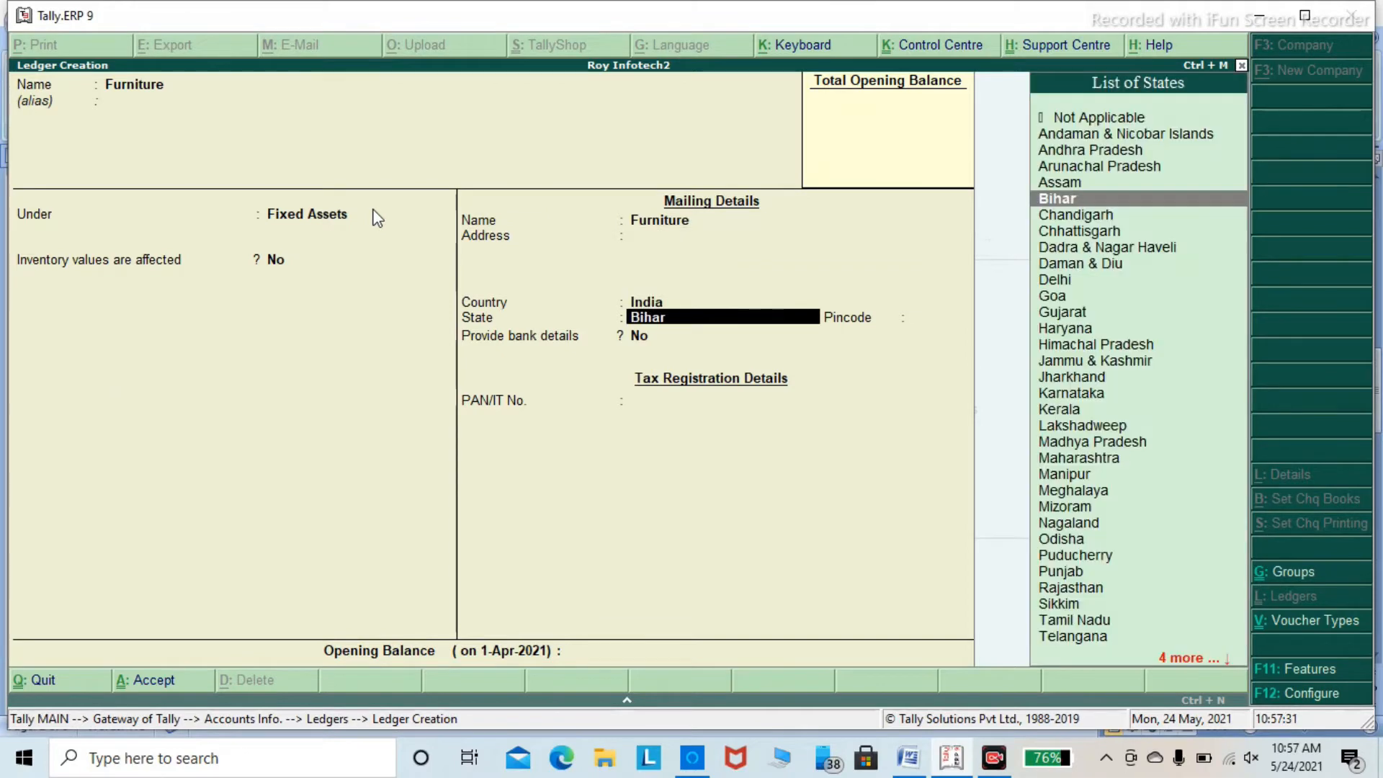
key("Return")
key("Return")
key("Return")
key("Return")
key("Return")
key("Return")
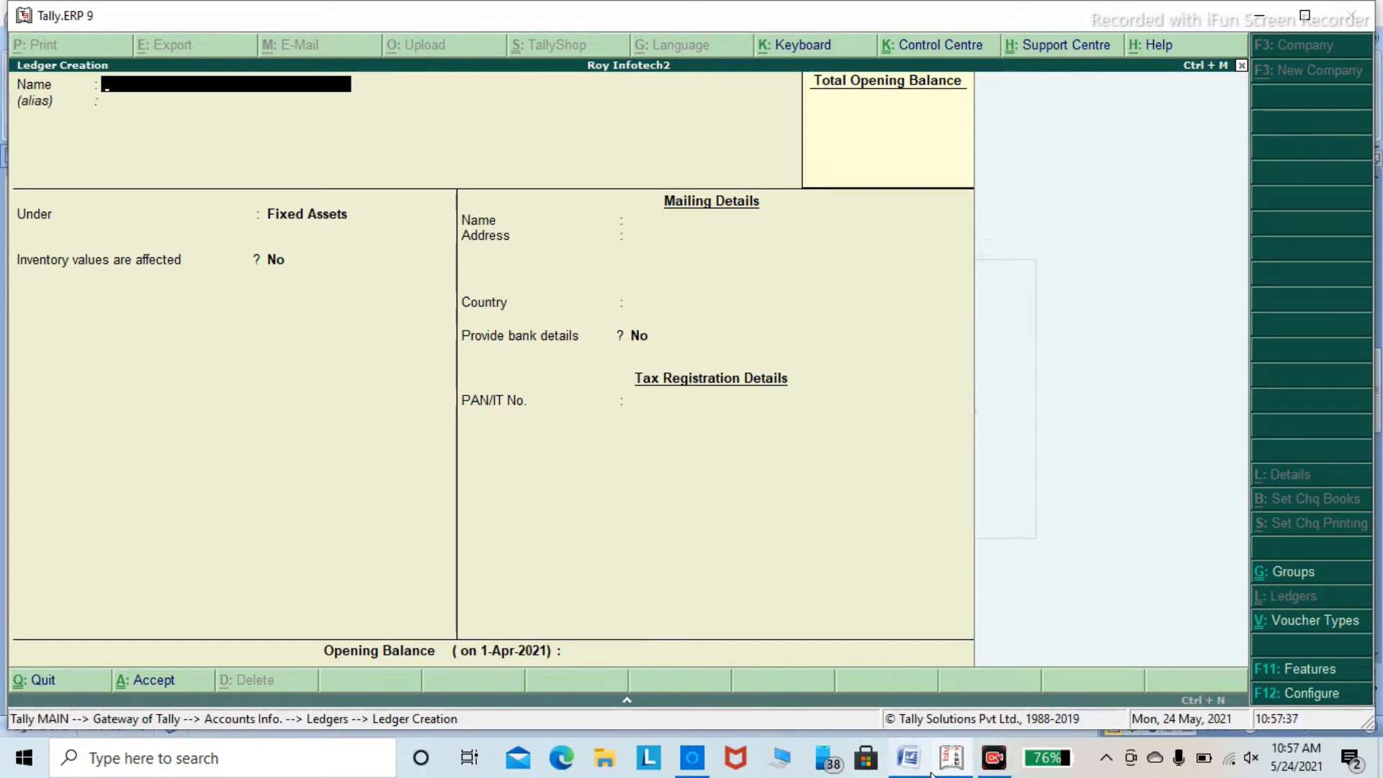
Check the ledger list in Word, return to Tally and create a Rent ledger under Indirect Expenses with the remaining defaults.
left_click(911, 764)
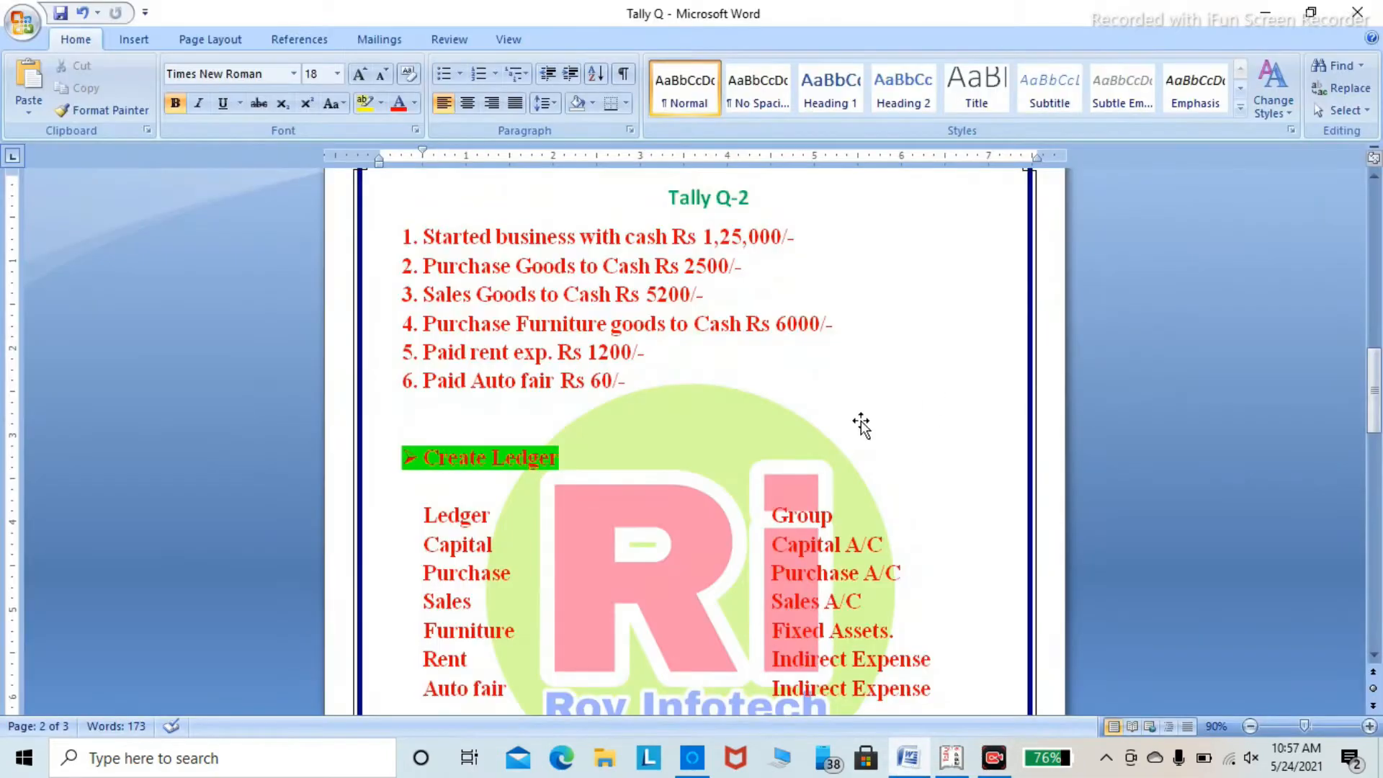
left_click_drag(1374, 405, 1380, 431)
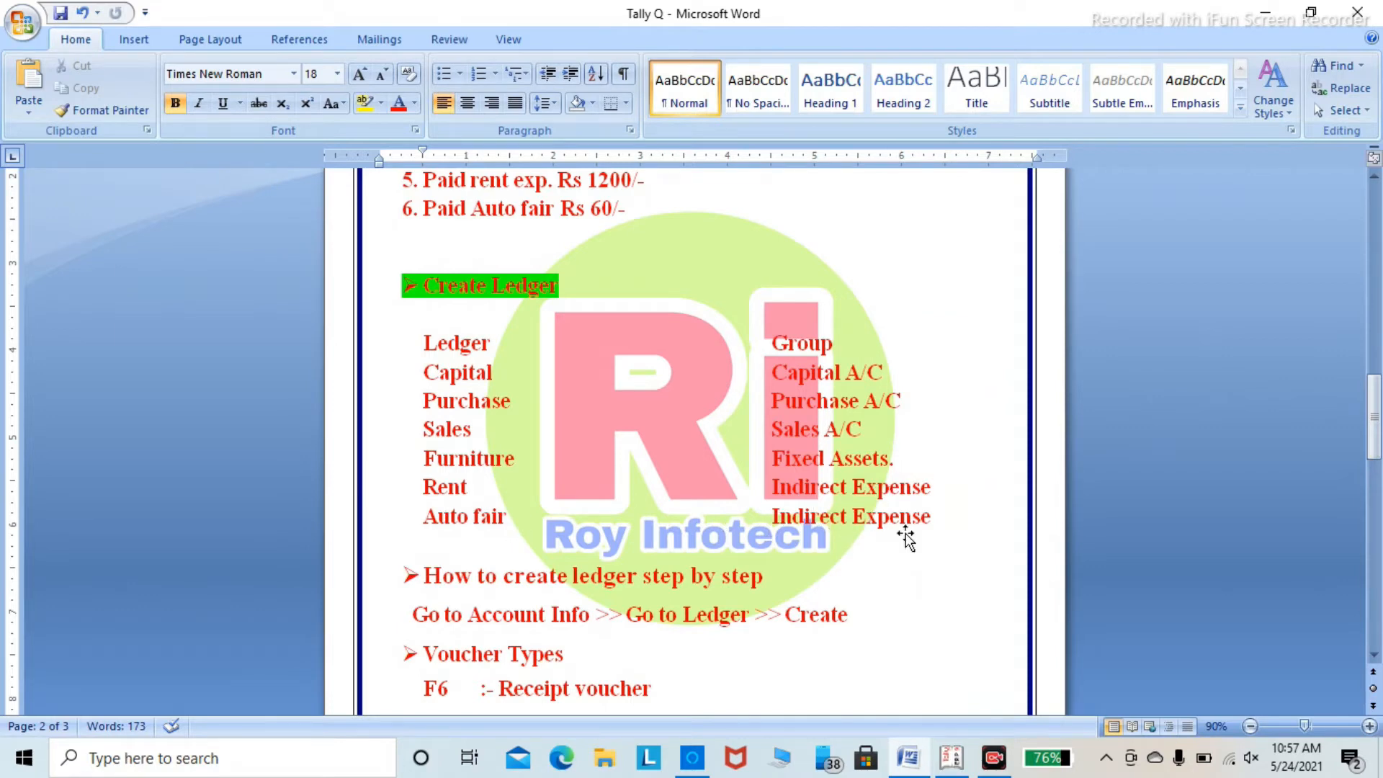
left_click_drag(1376, 435, 1376, 425)
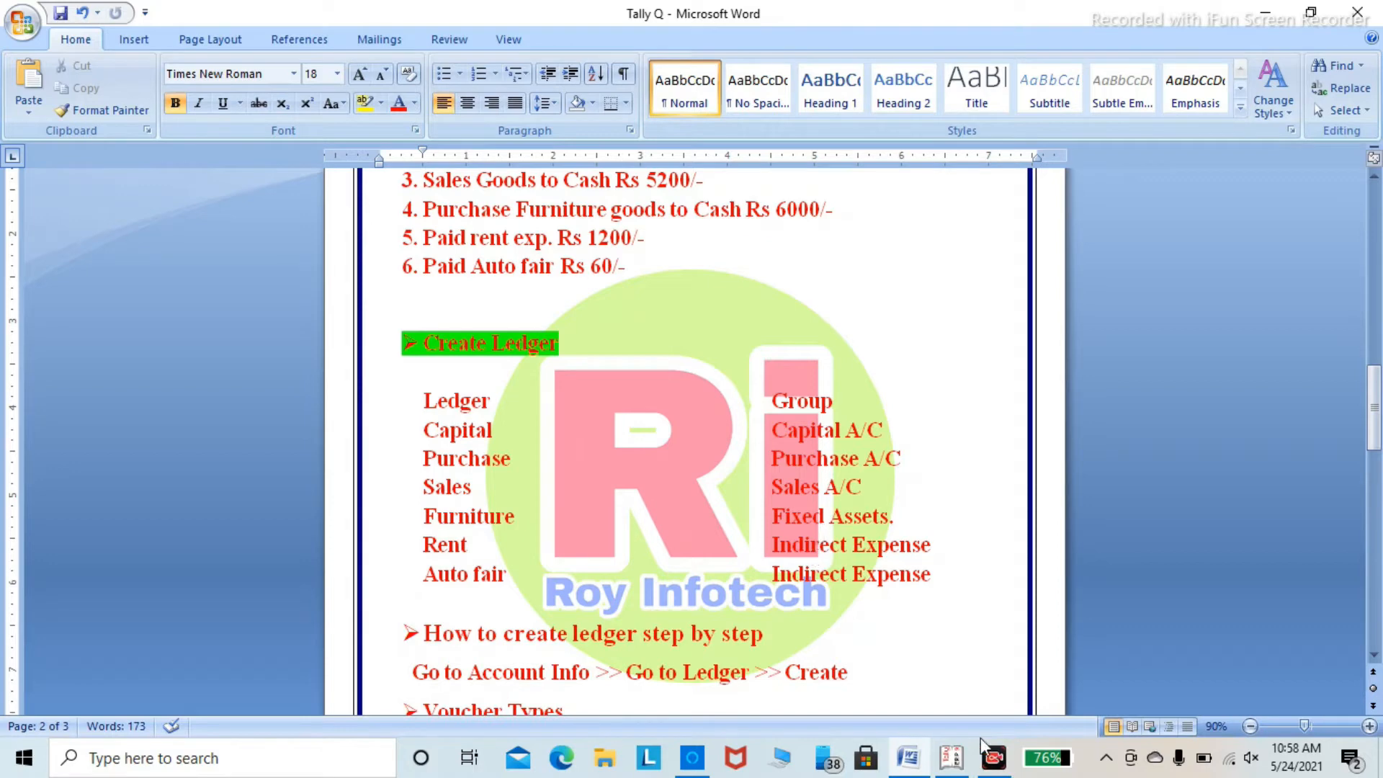
left_click(951, 757)
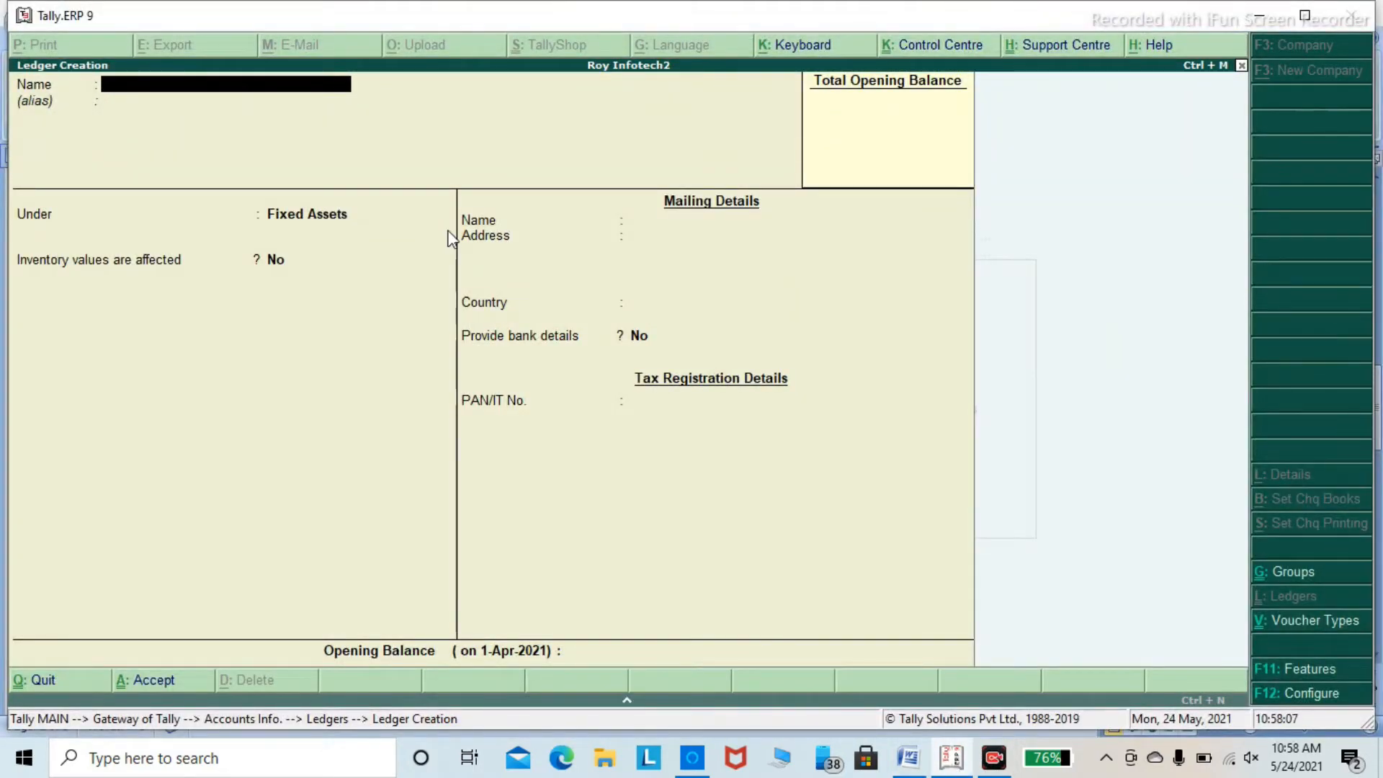
type("Rent")
key("Return")
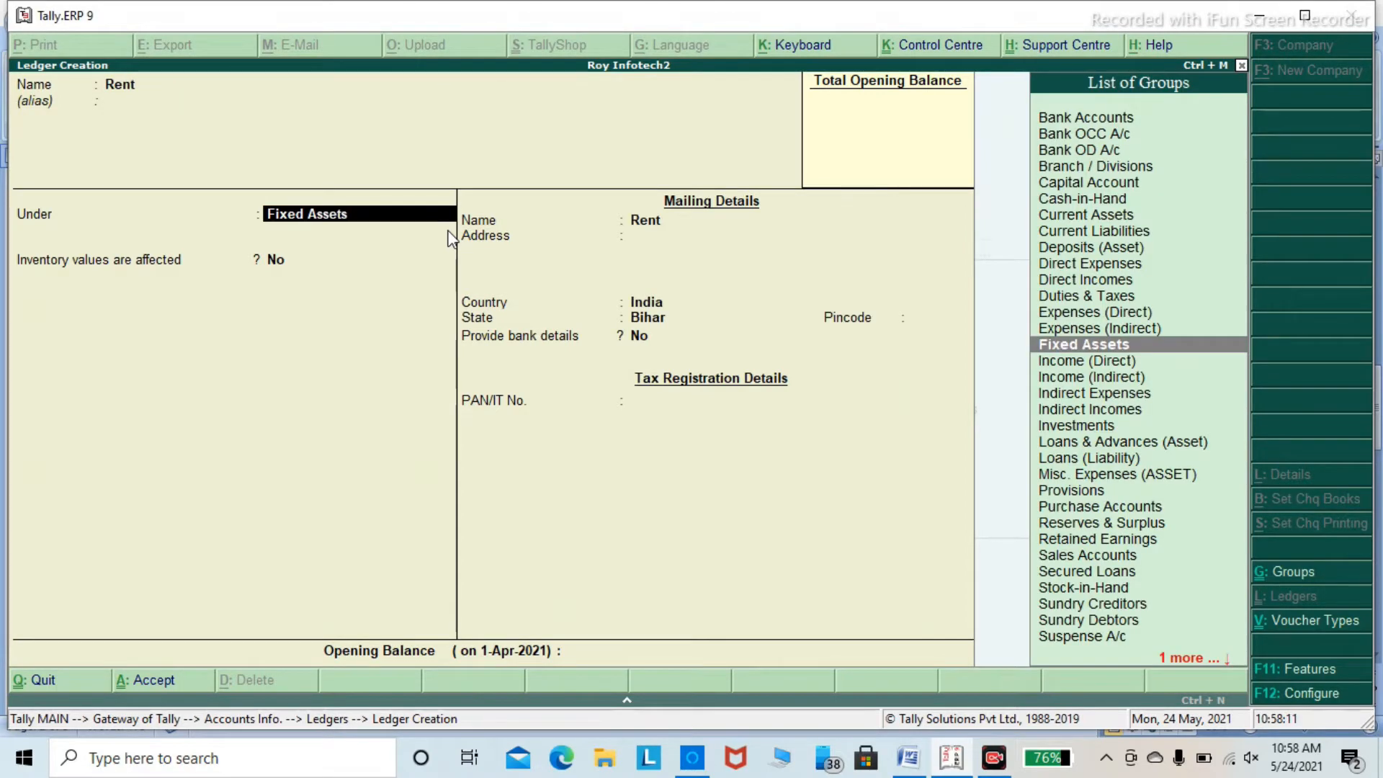
type("In")
key("Down")
key("Down")
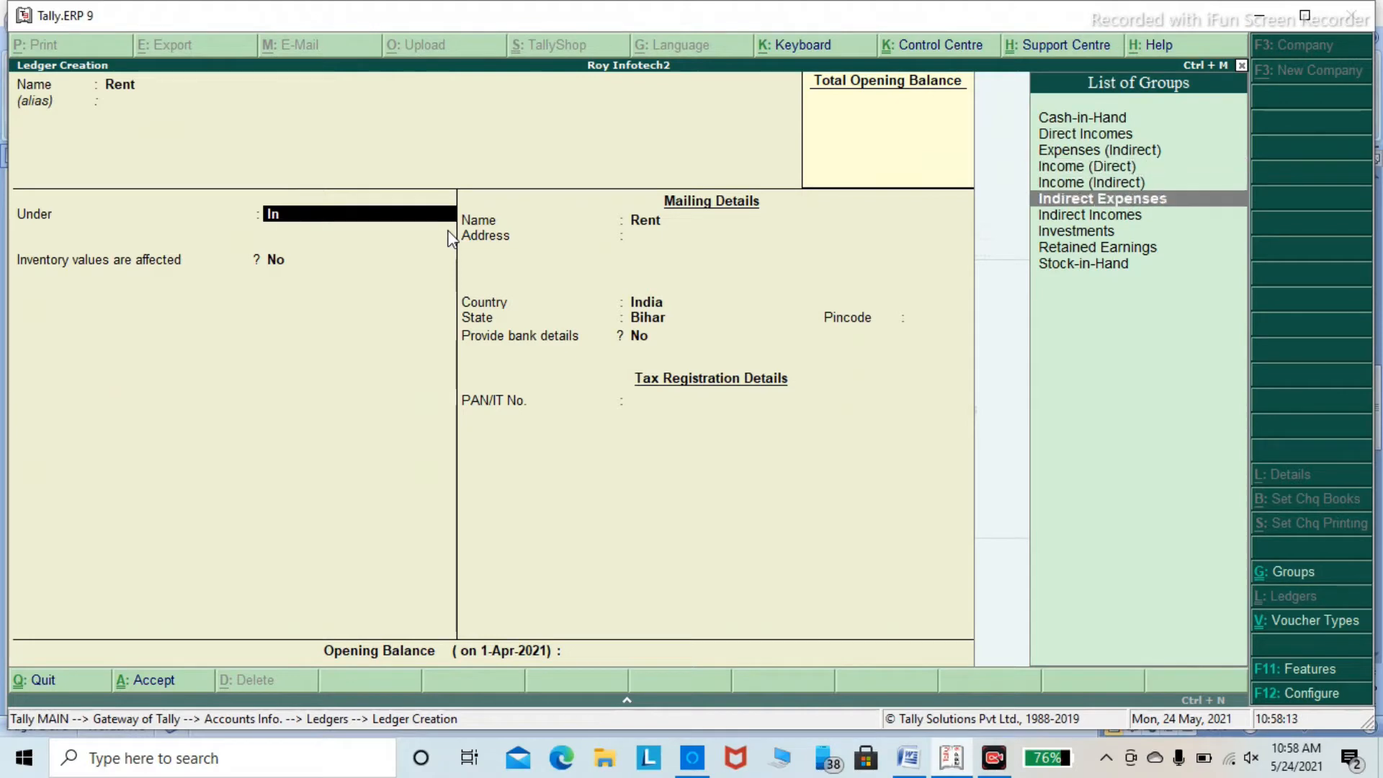
key("Return")
key("Return")
key("Return")
key("Return")
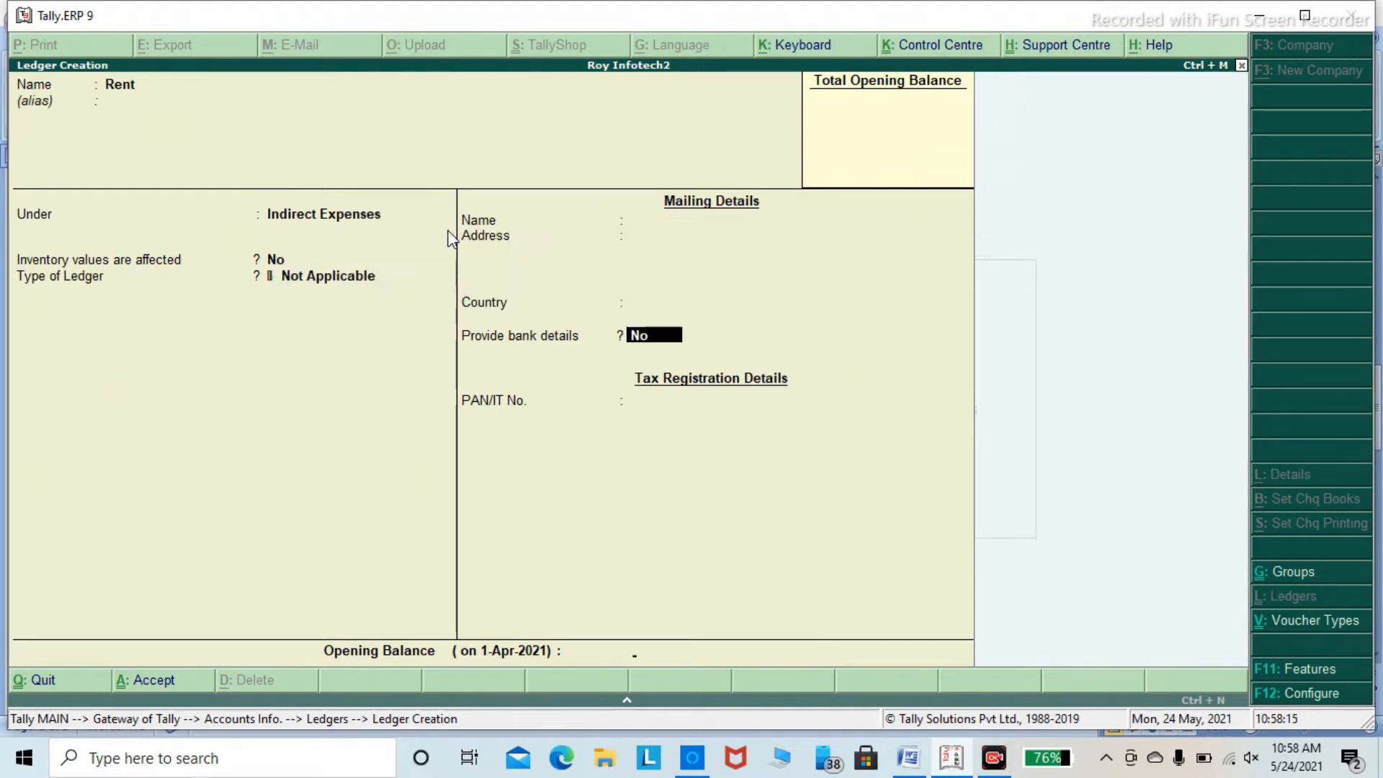
key("Return")
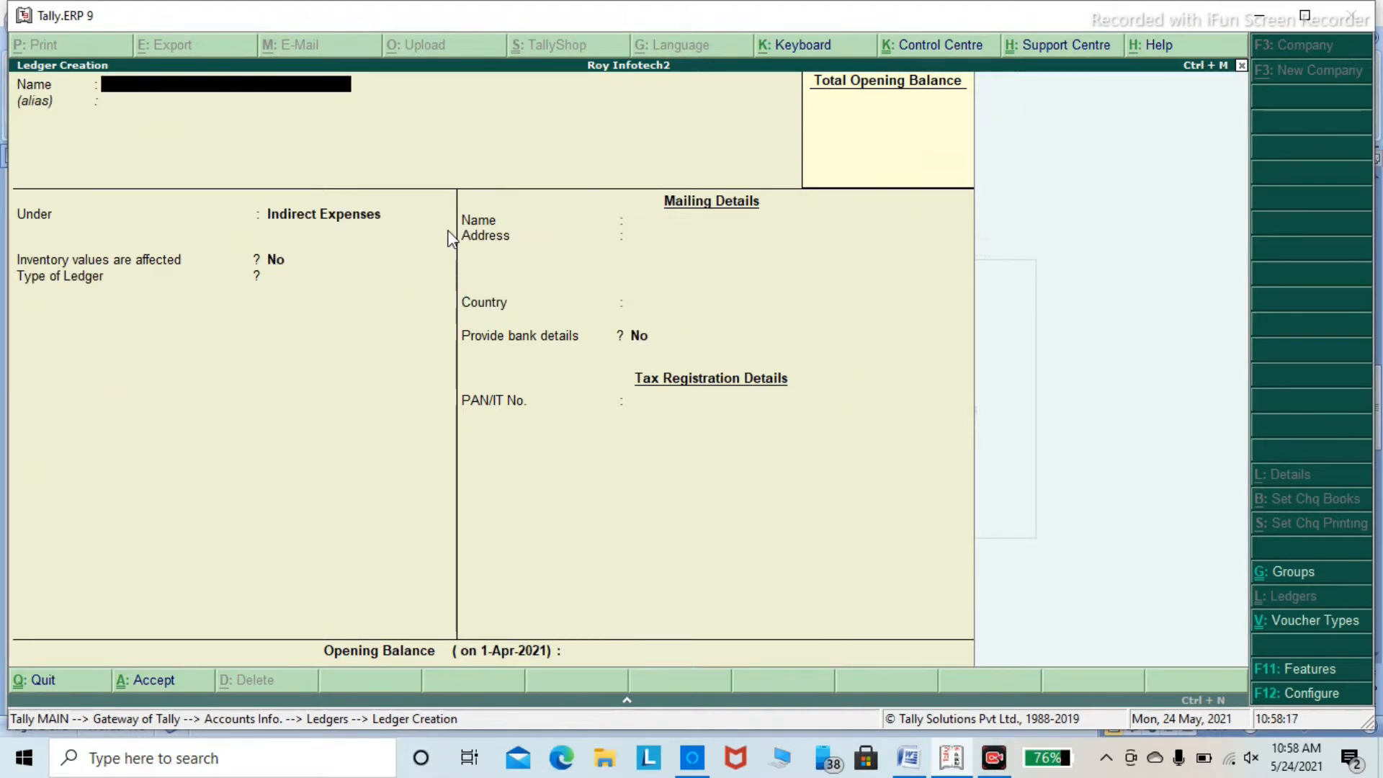
Create a ledger named Auto Fiar under Indirect Expenses with the remaining defaults, and return to the Gateway of Tally.
type("Auto Fiar")
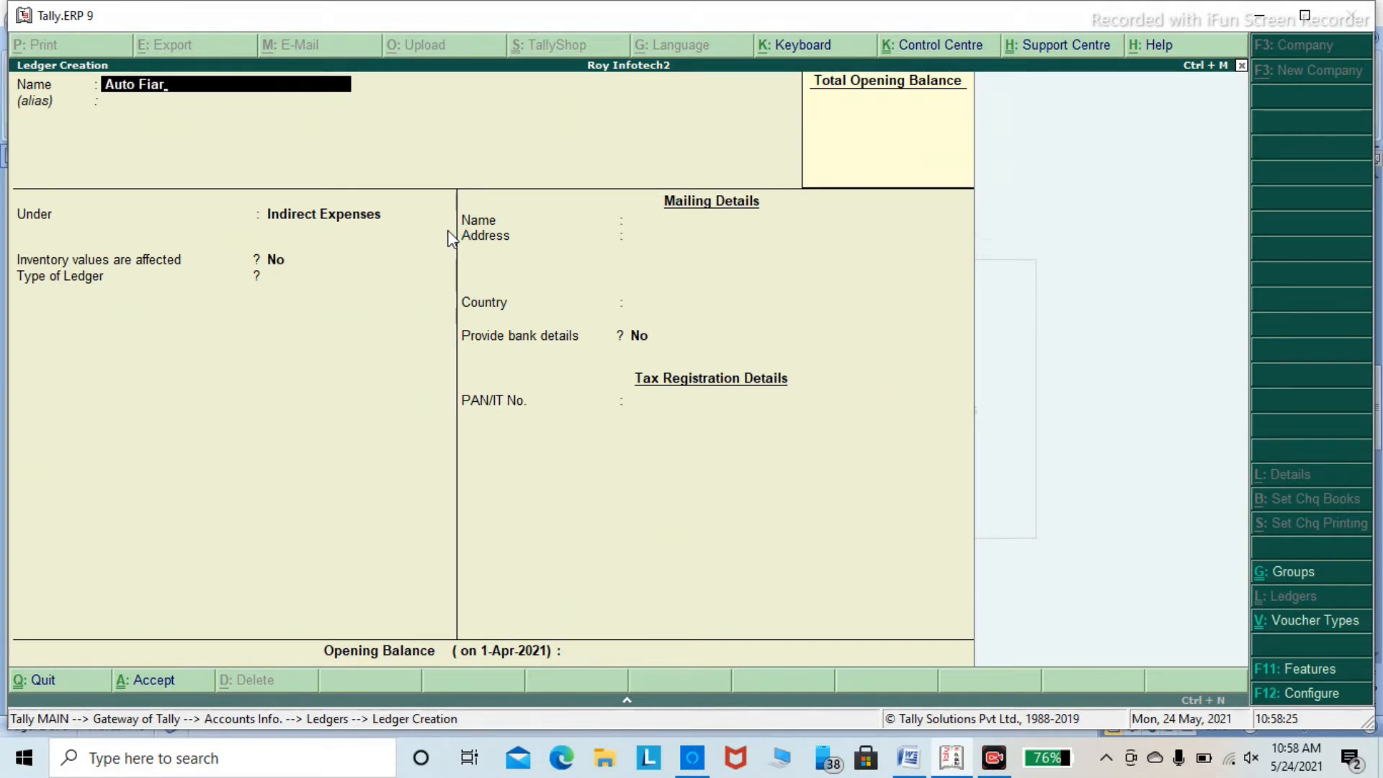
key("Return")
key("Return")
key("Return")
key("Return")
key("Return")
key("Return")
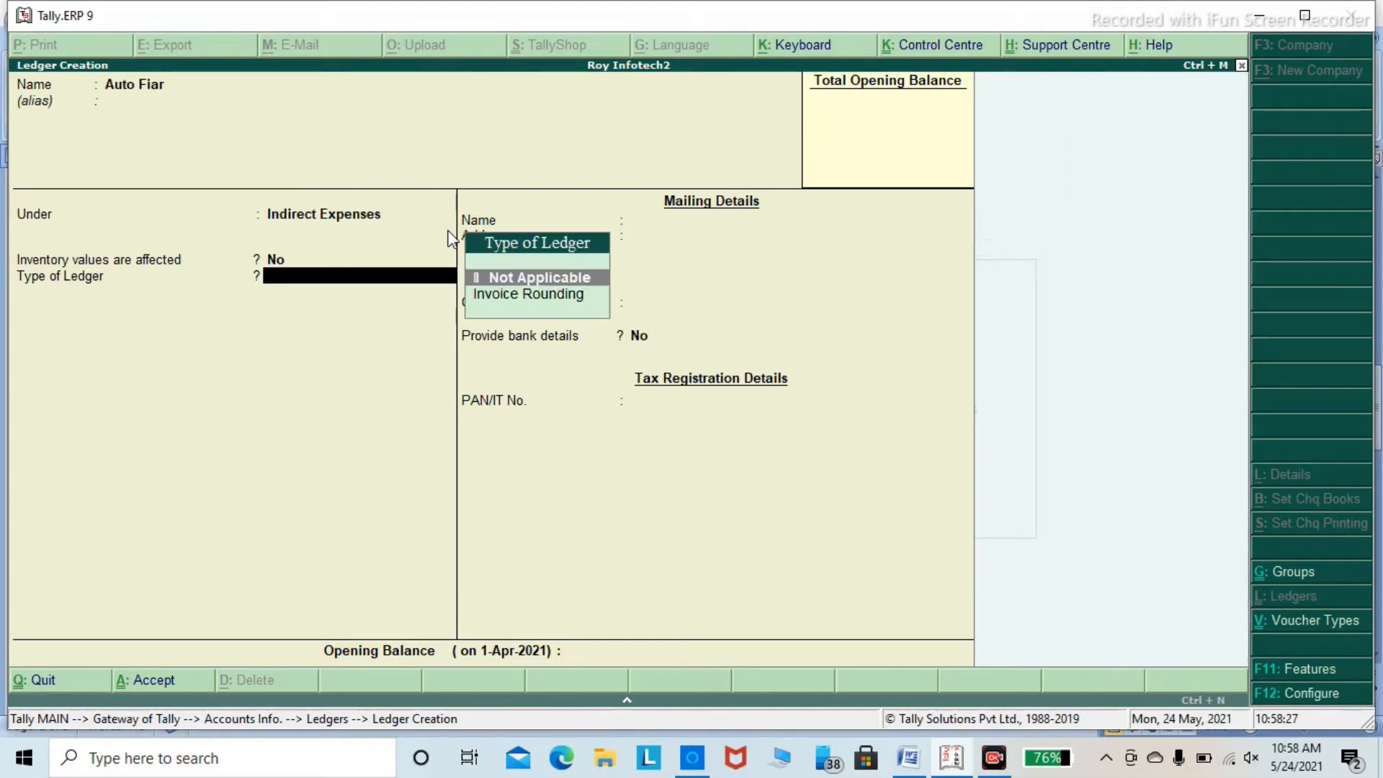
key("Return")
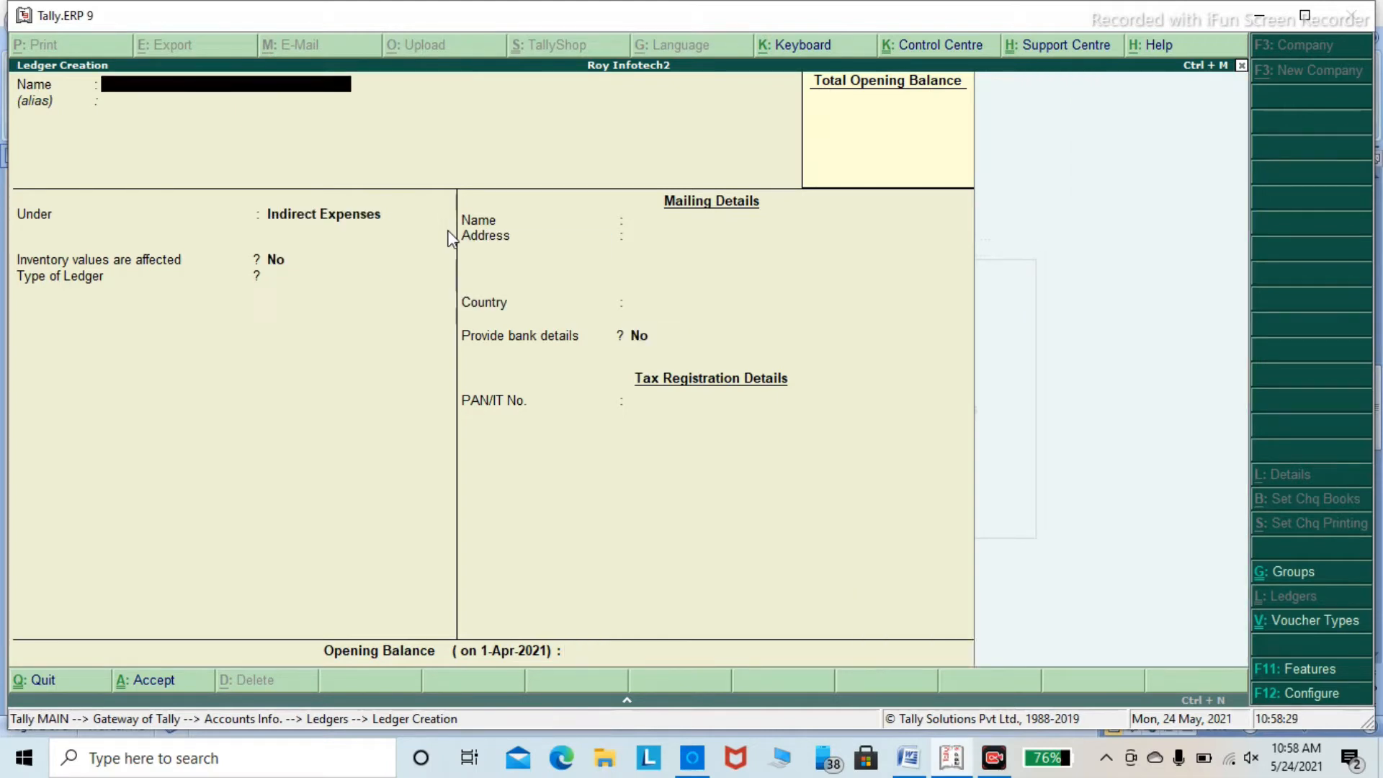
key("Escape")
key("Return")
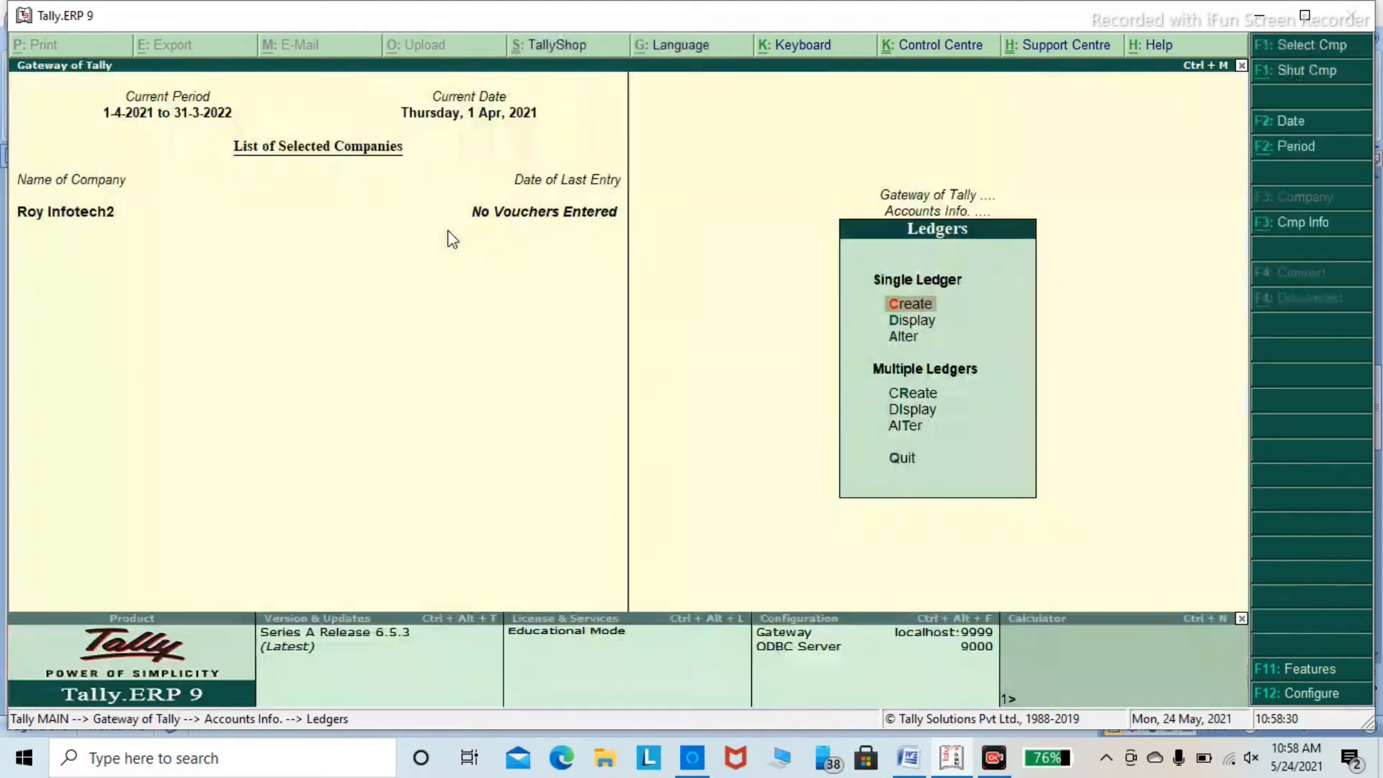
key("Escape")
key("Escape")
key("Escape")
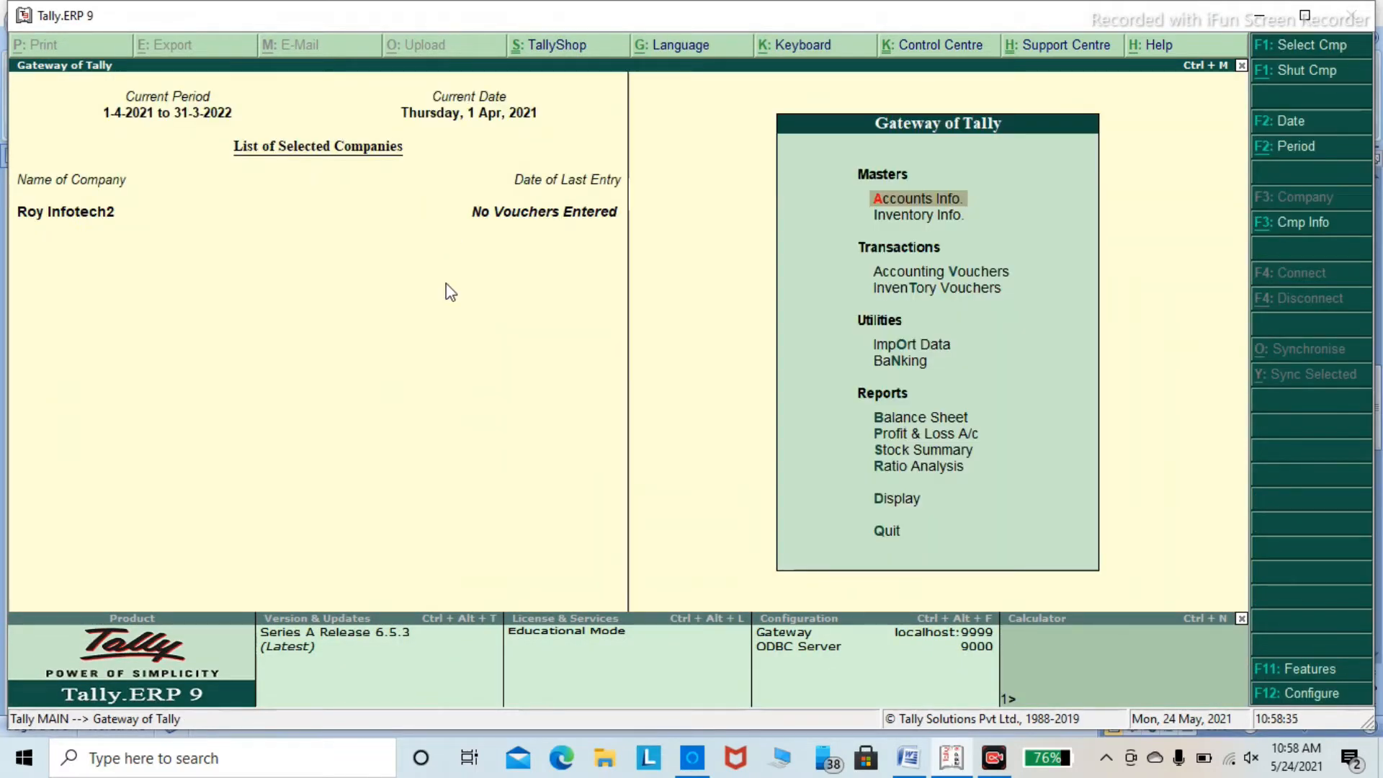
Check the first Tally Q-2 transaction in Word, return to Tally and start a Receipt accounting voucher.
left_click(909, 758)
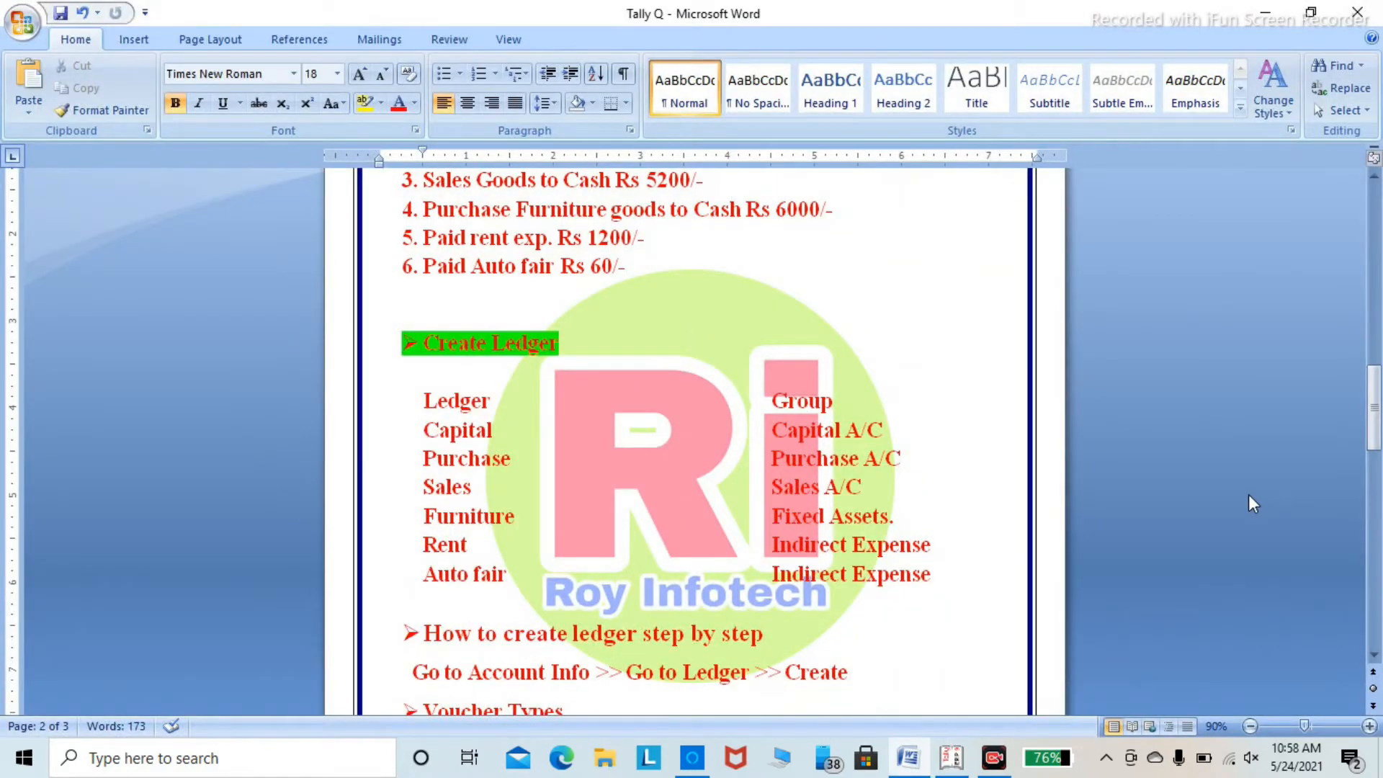
left_click_drag(1374, 432, 1377, 413)
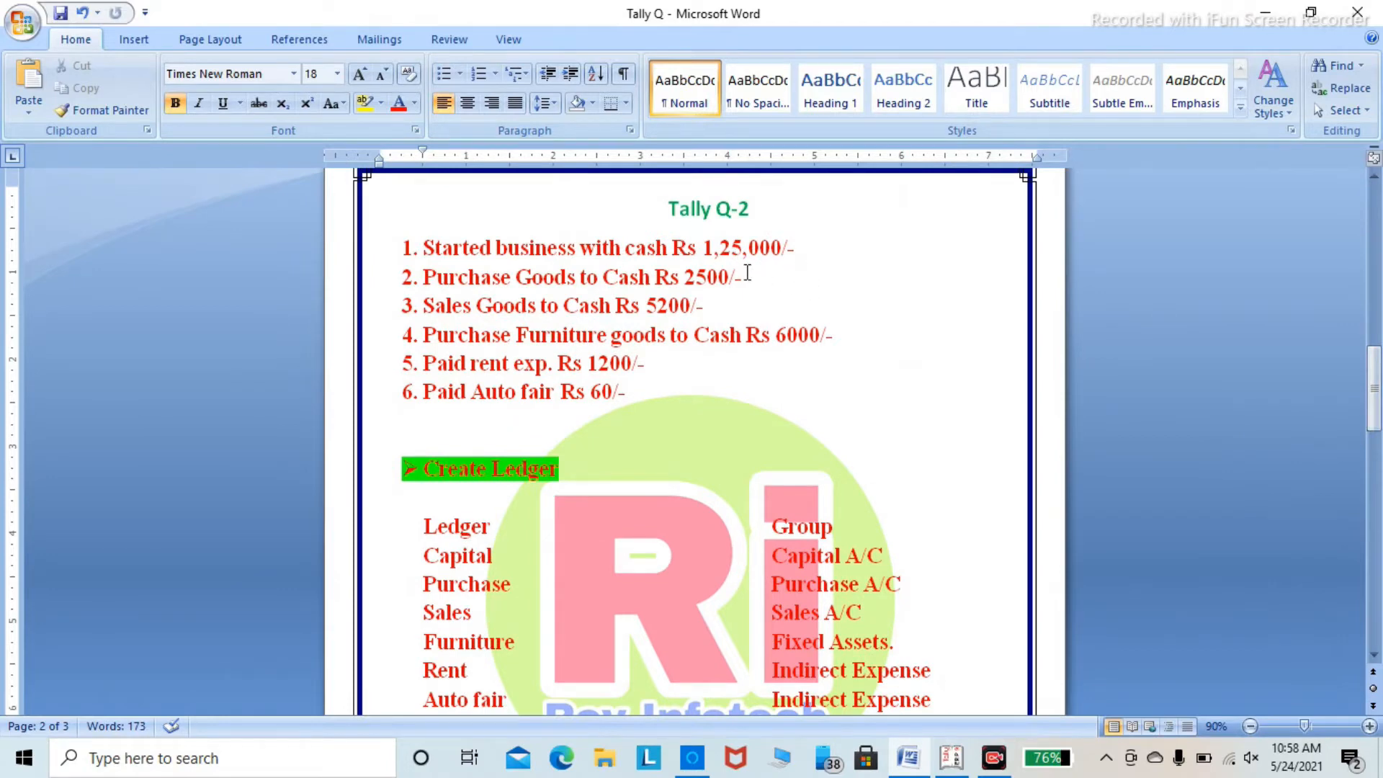
left_click(951, 758)
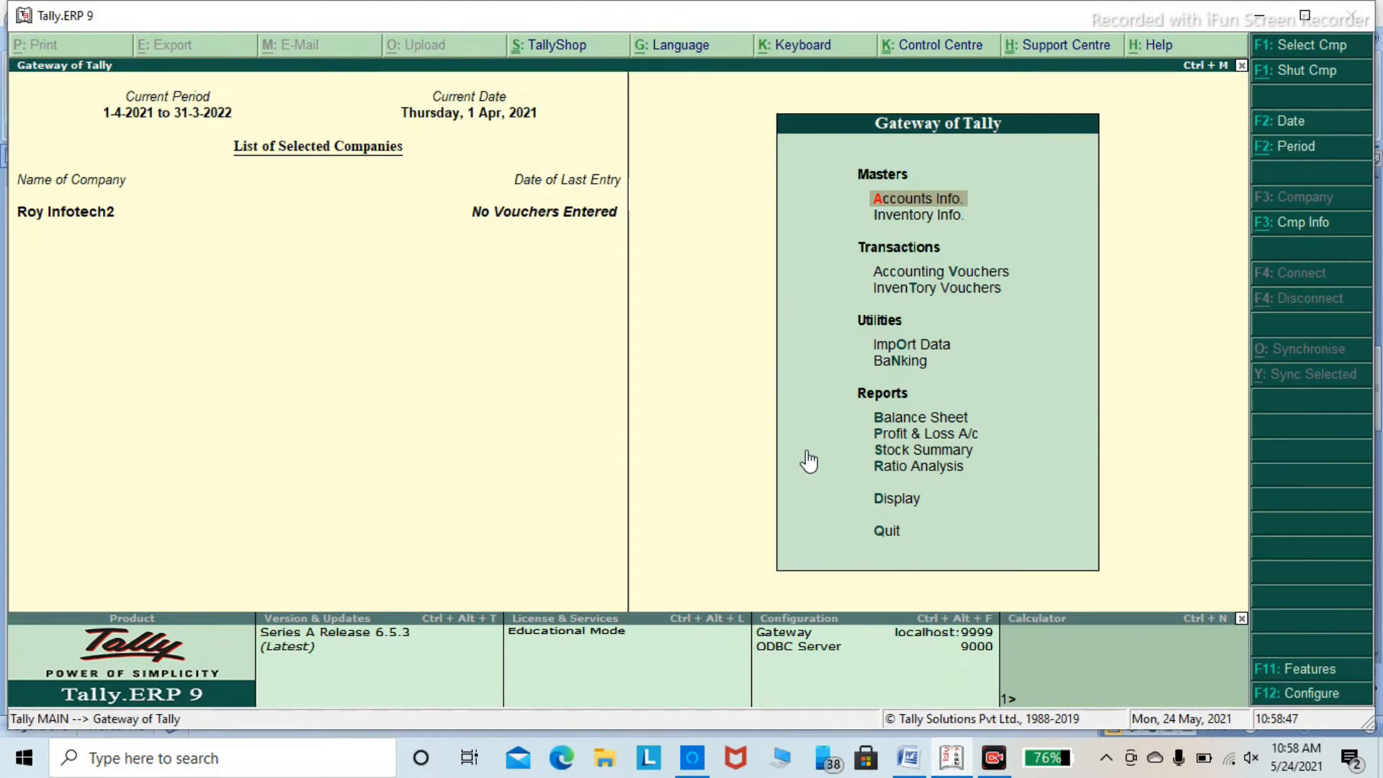
key("Down")
key("Down")
key("Return")
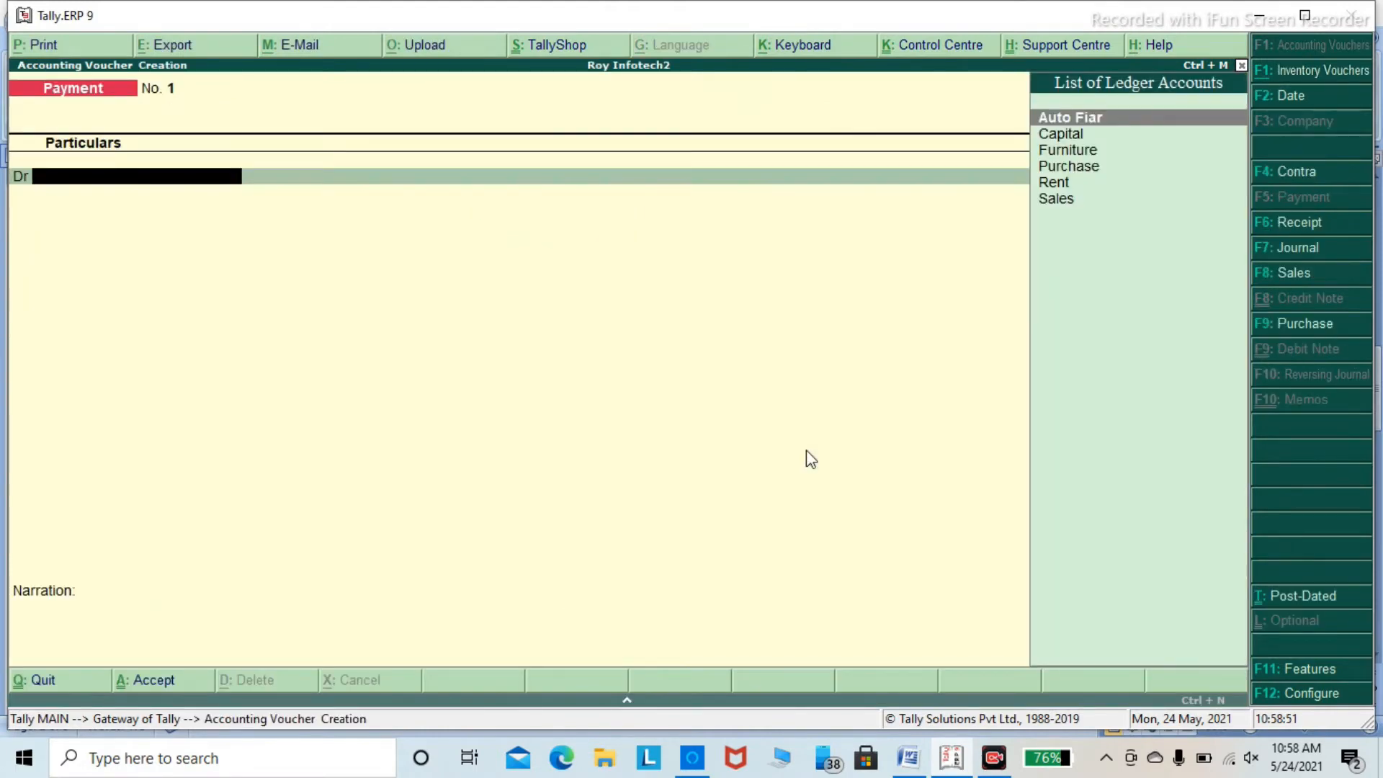
key("F6")
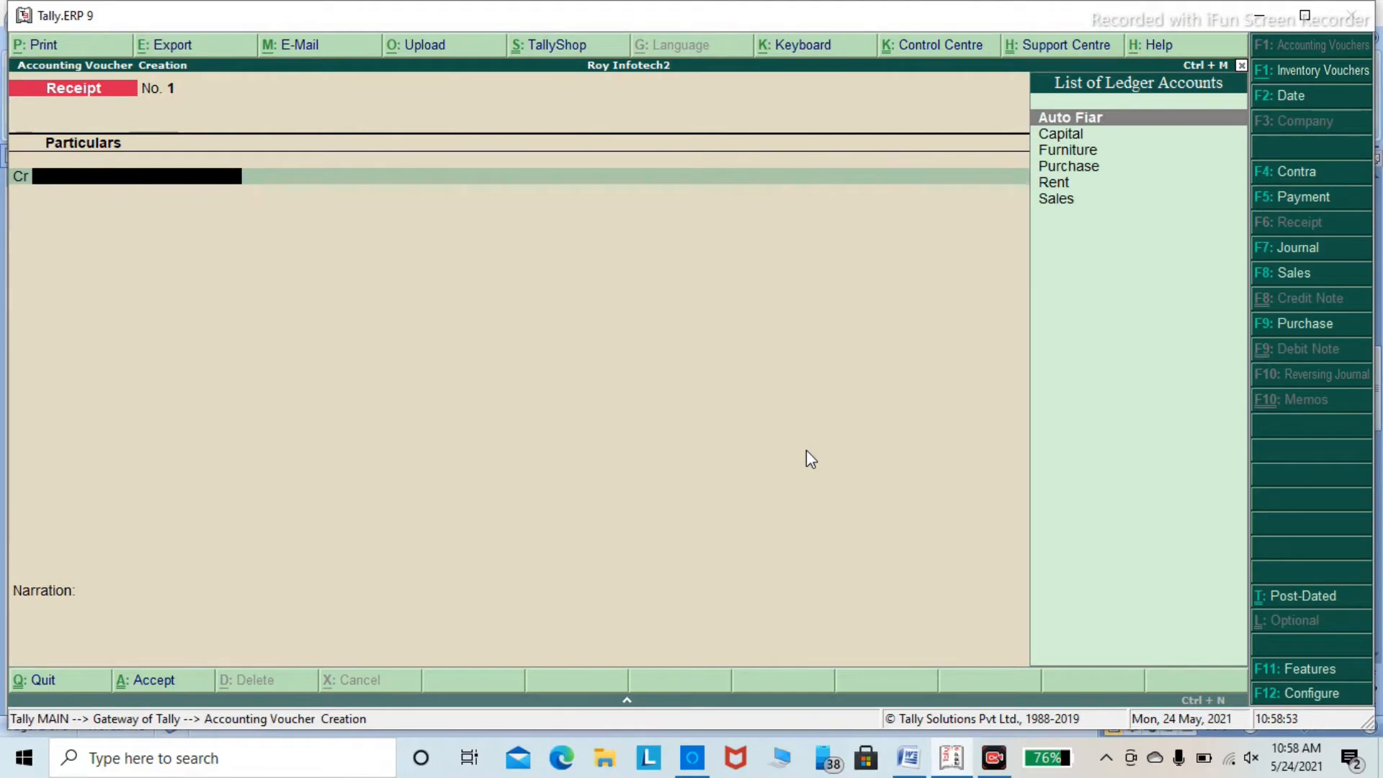
Credit Capital with 125000 and debit Cash for the same amount, accept the receipt without narration and leave voucher entry.
key("Down")
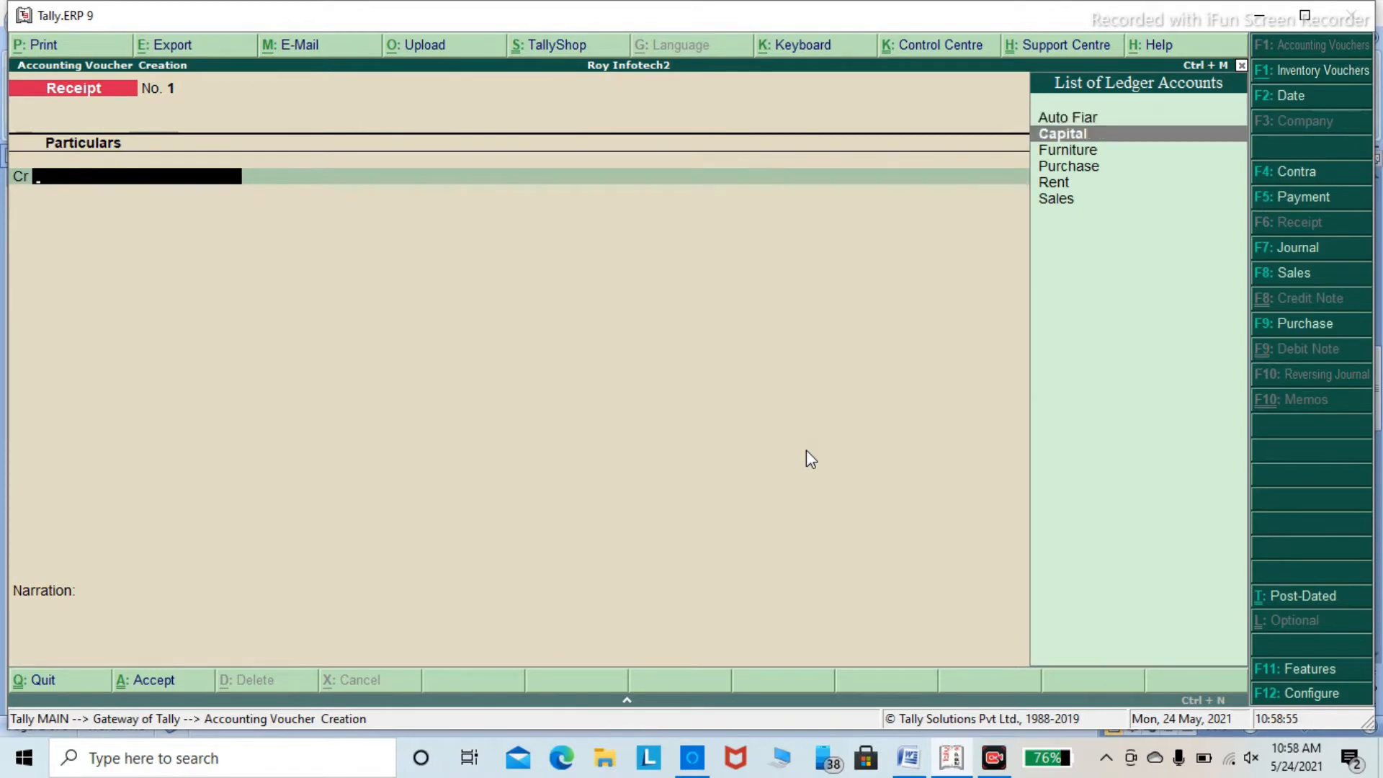
key("Return")
type("125000")
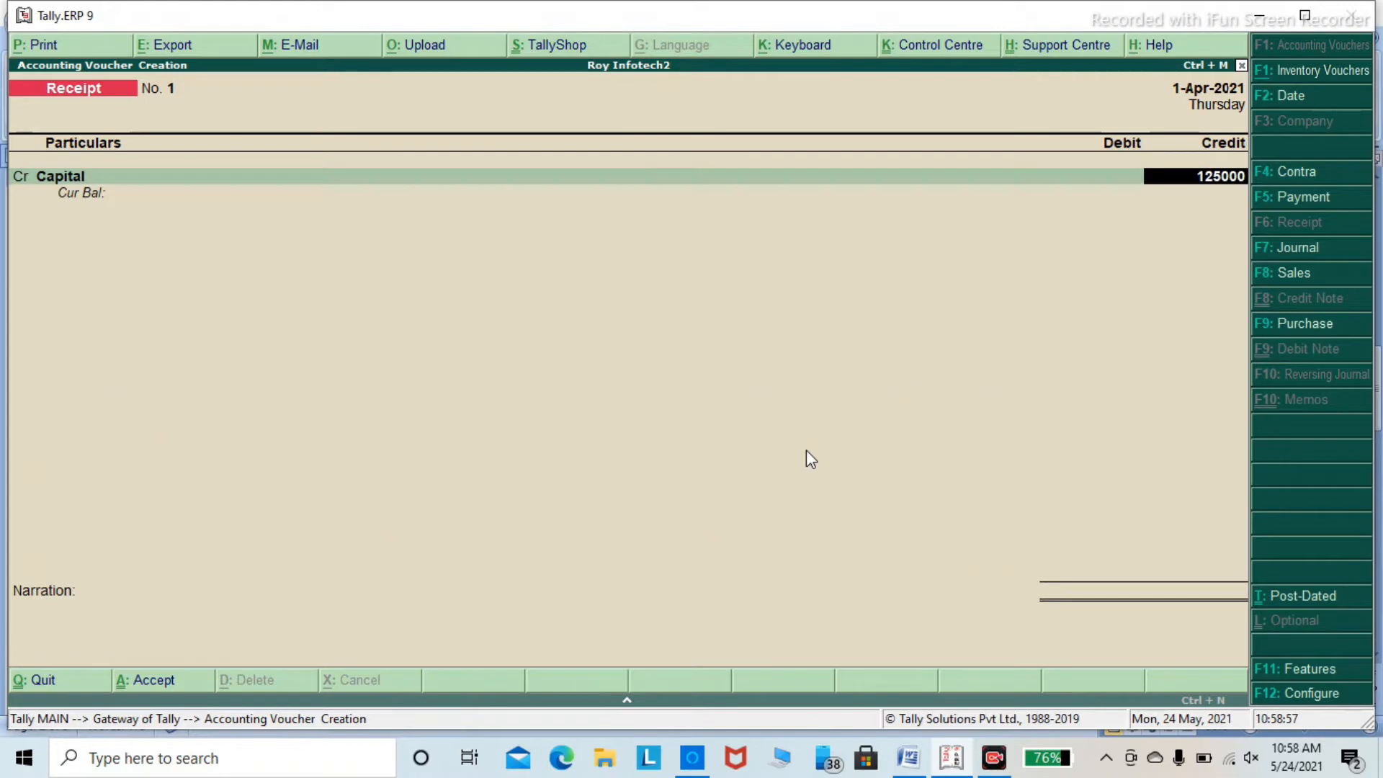
key("Return")
key("Return")
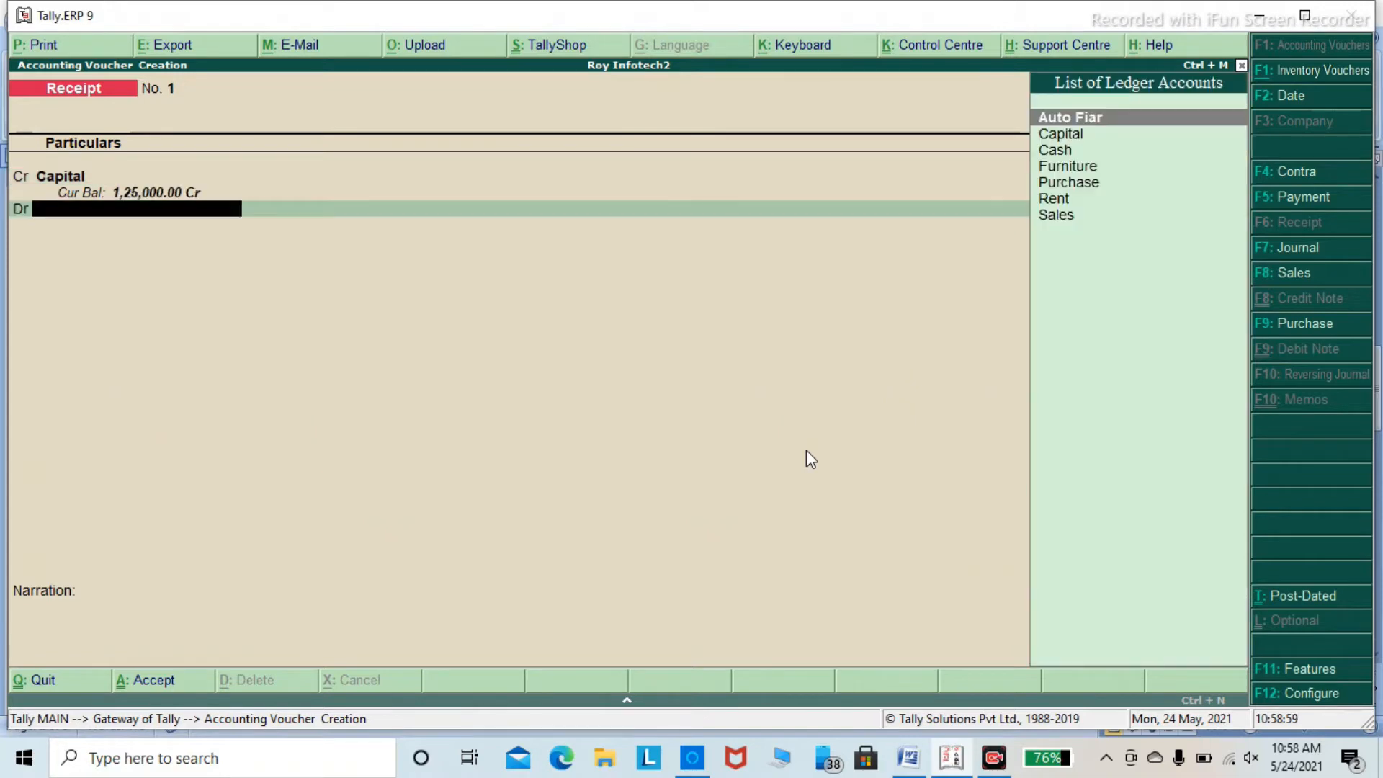
type("cas")
key("Return")
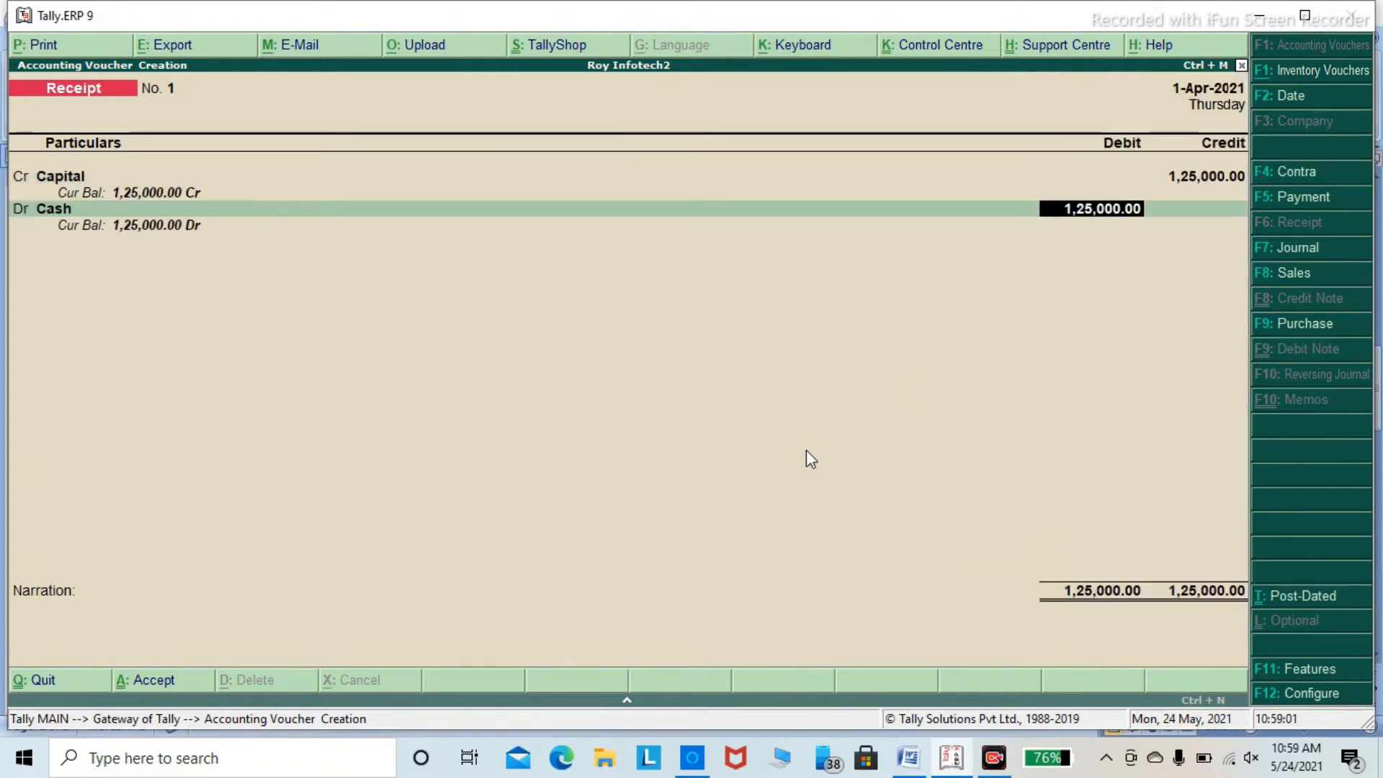
key("Return")
key("Return")
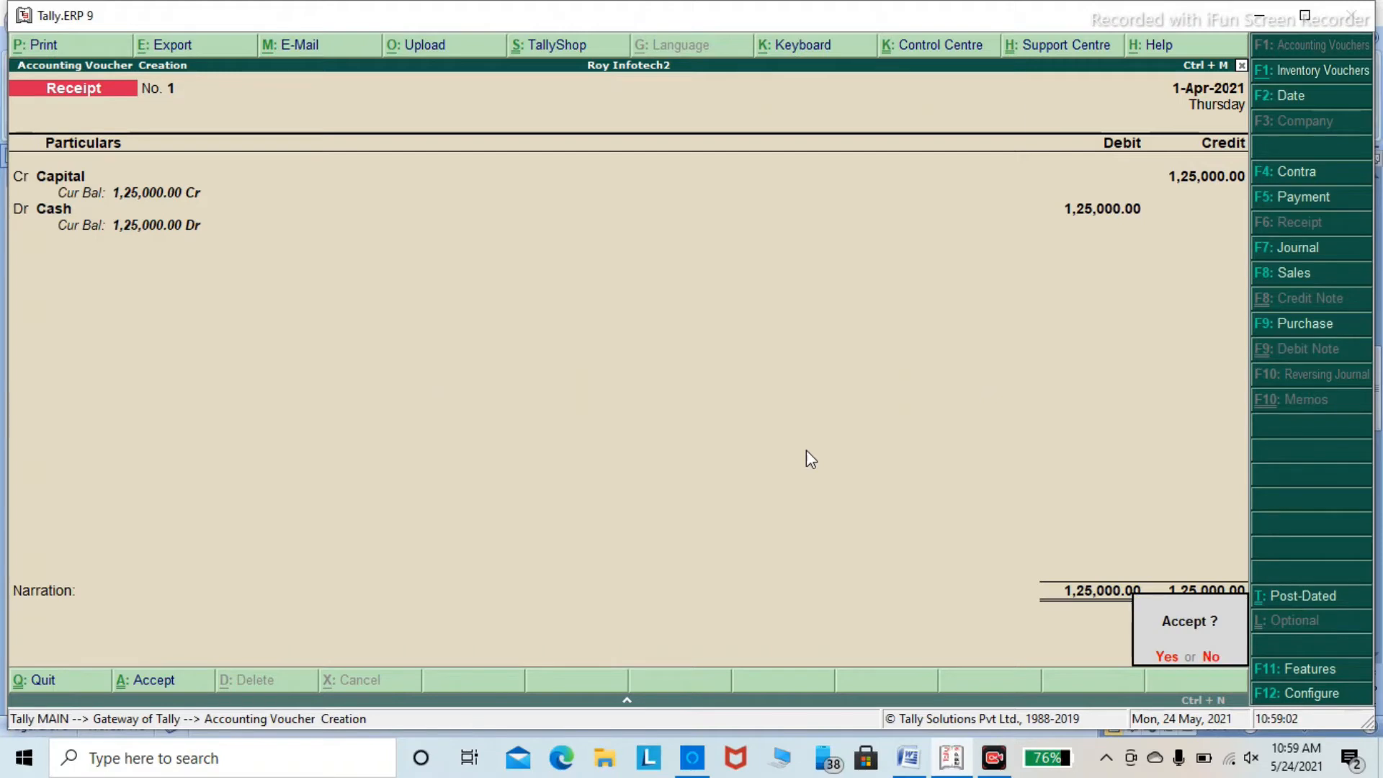
key("Return")
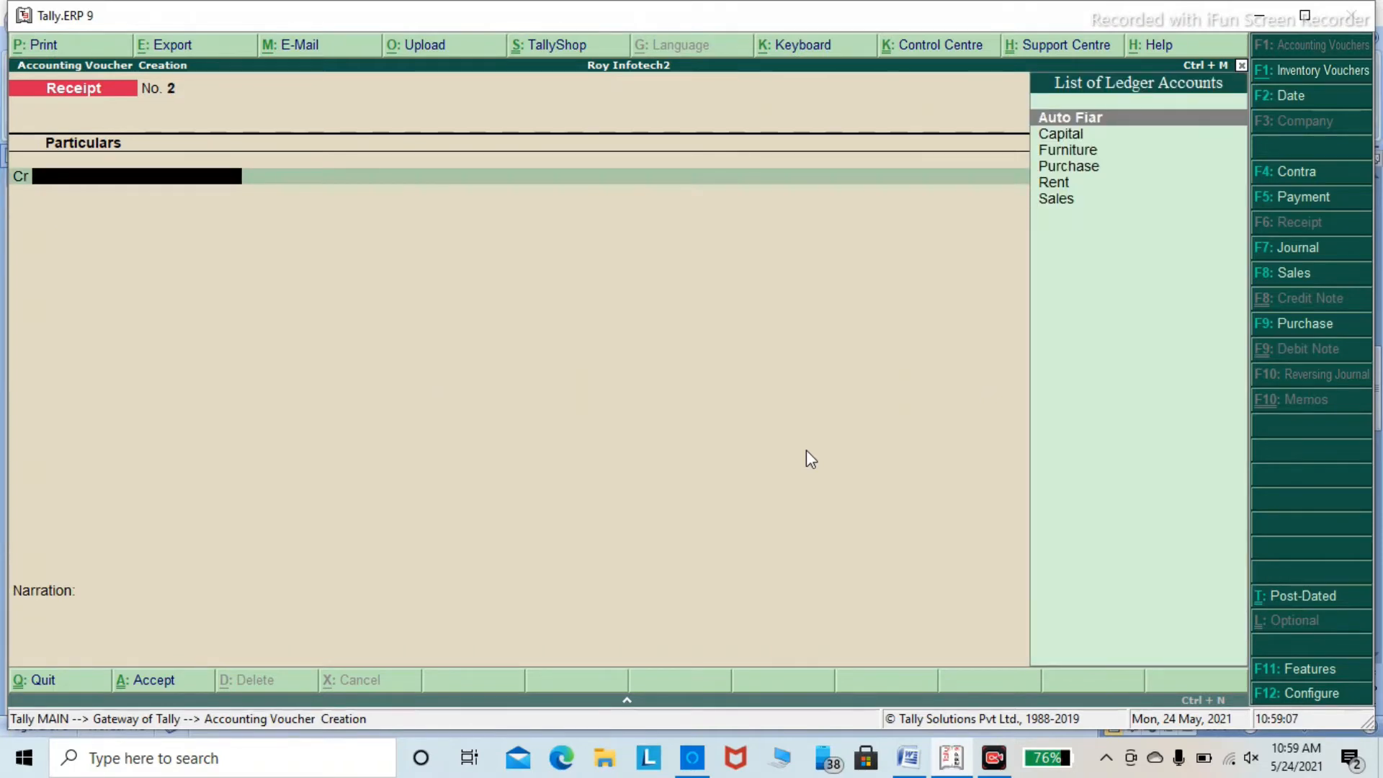
key("Escape")
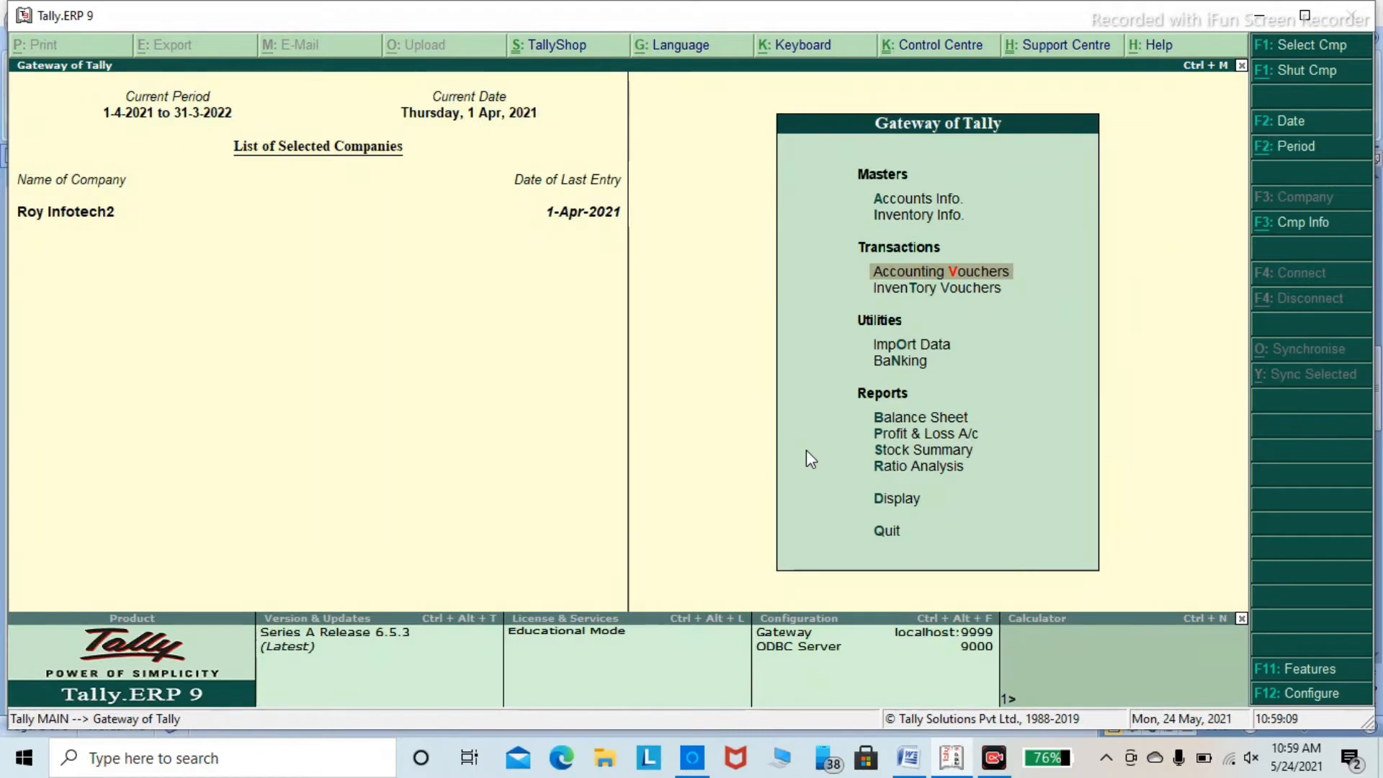
Open the company's Balance Sheet report and show it in detailed form.
key("Down")
key("Down")
key("Down")
key("Down")
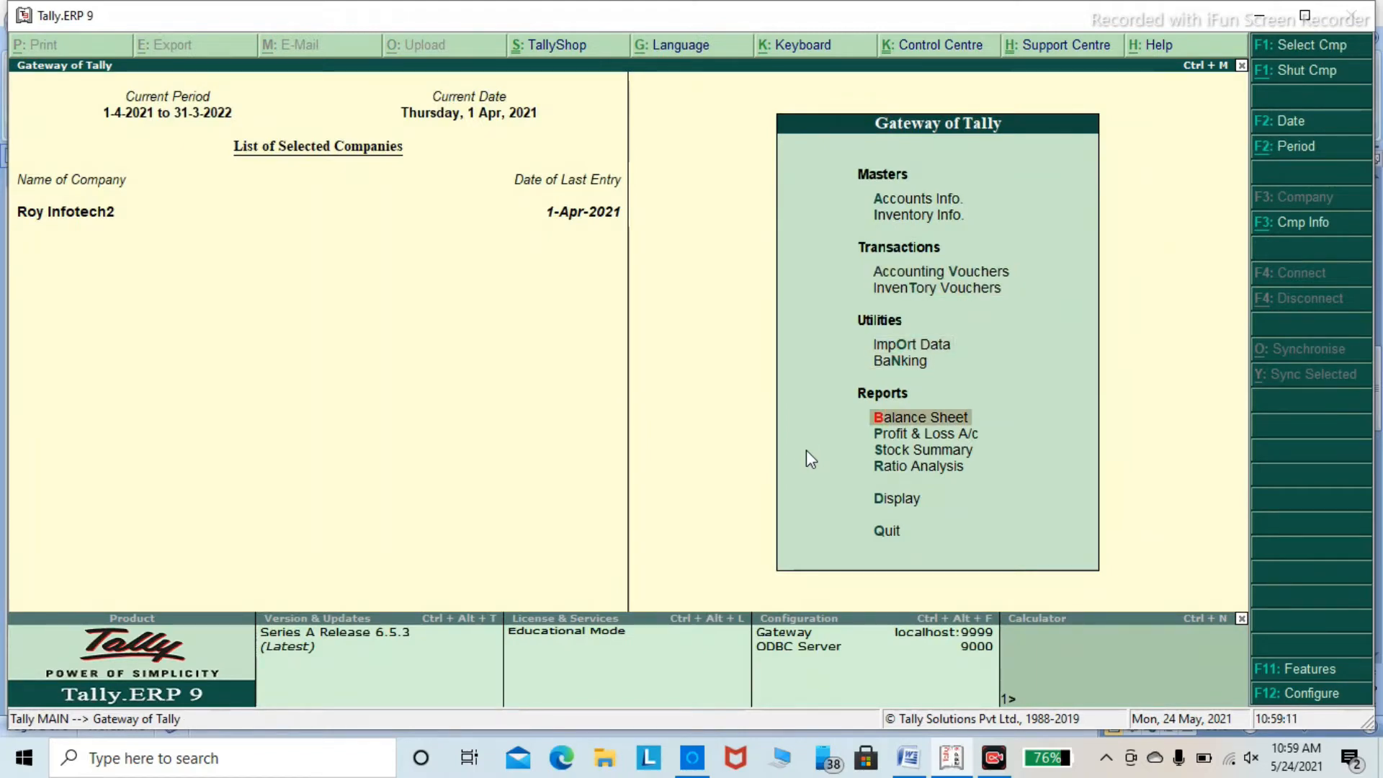
key("Return")
key("alt+F1")
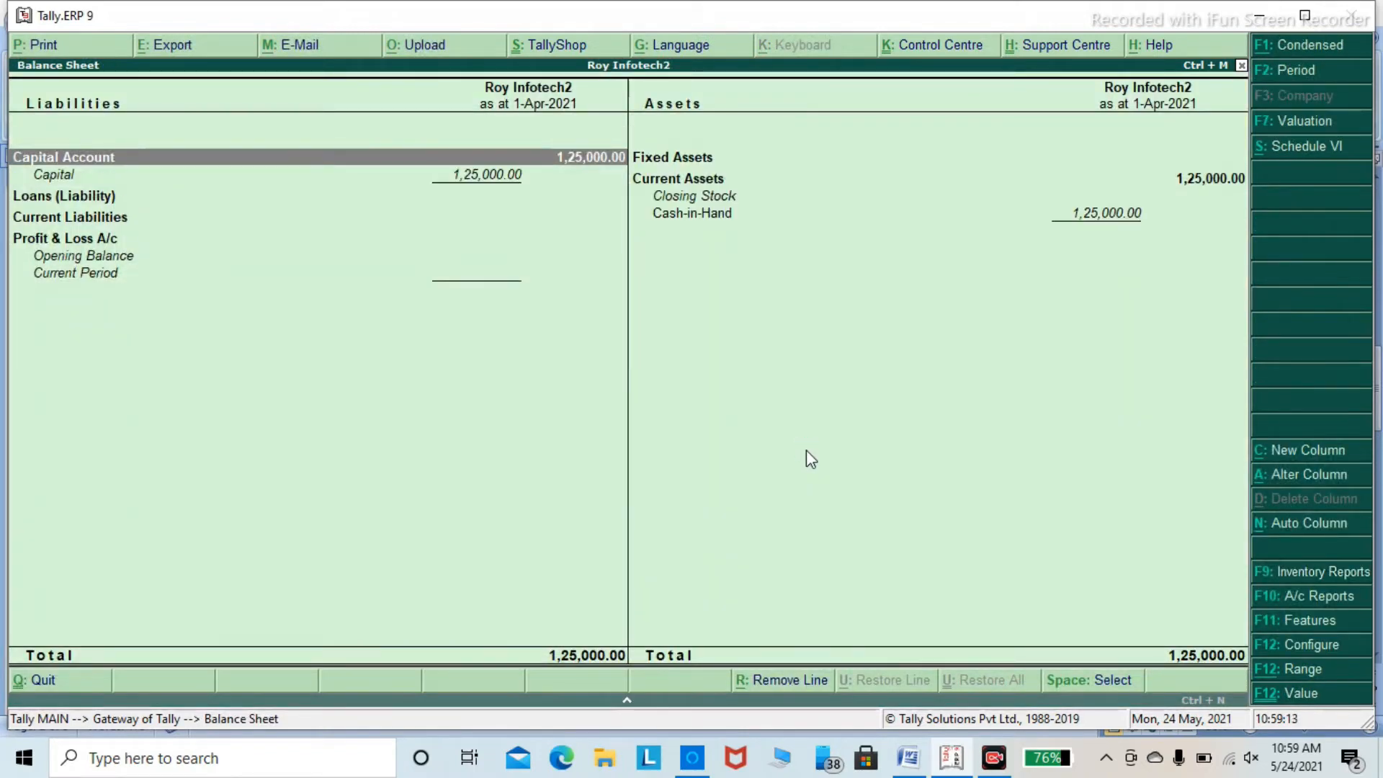
Compare the Capital entry under Liabilities with Cash-in-Hand under Assets, and close the Balance Sheet.
key("Right")
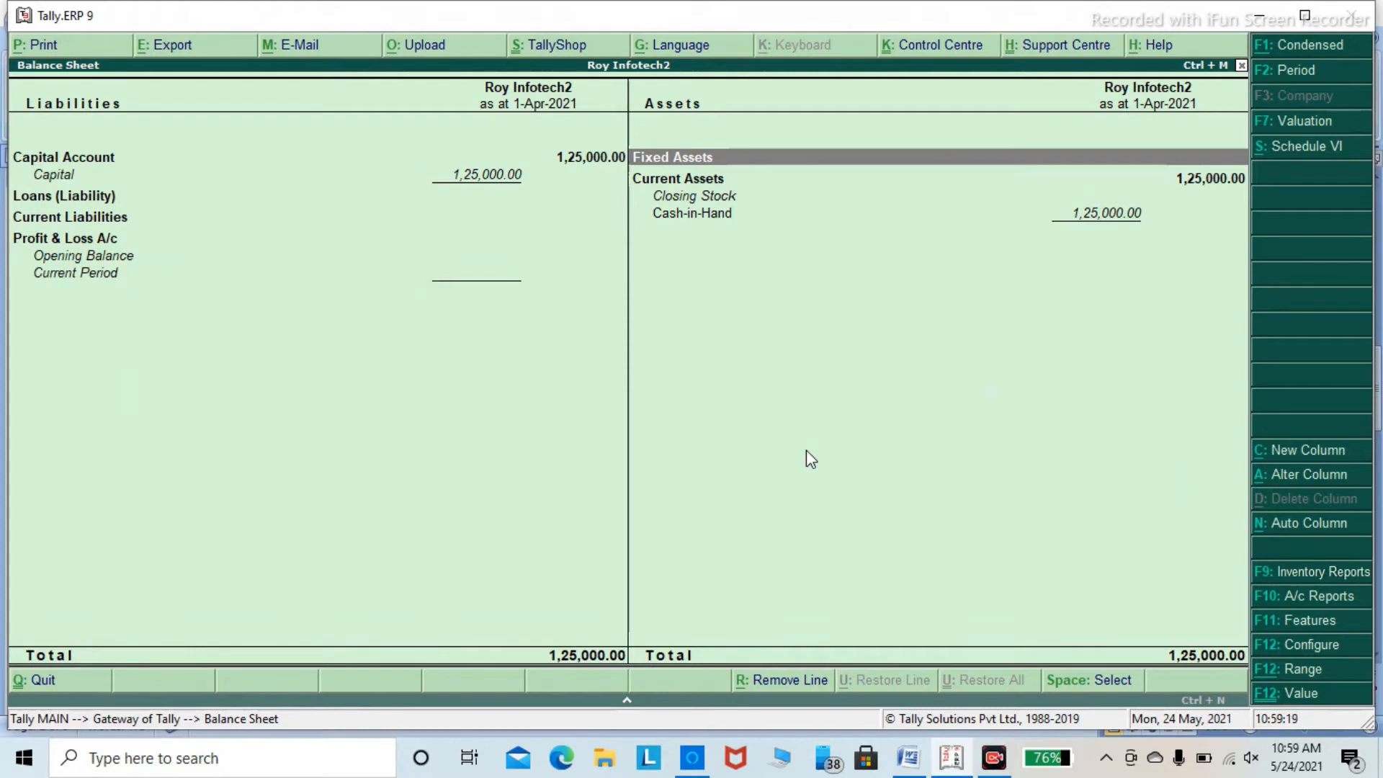
key("Left")
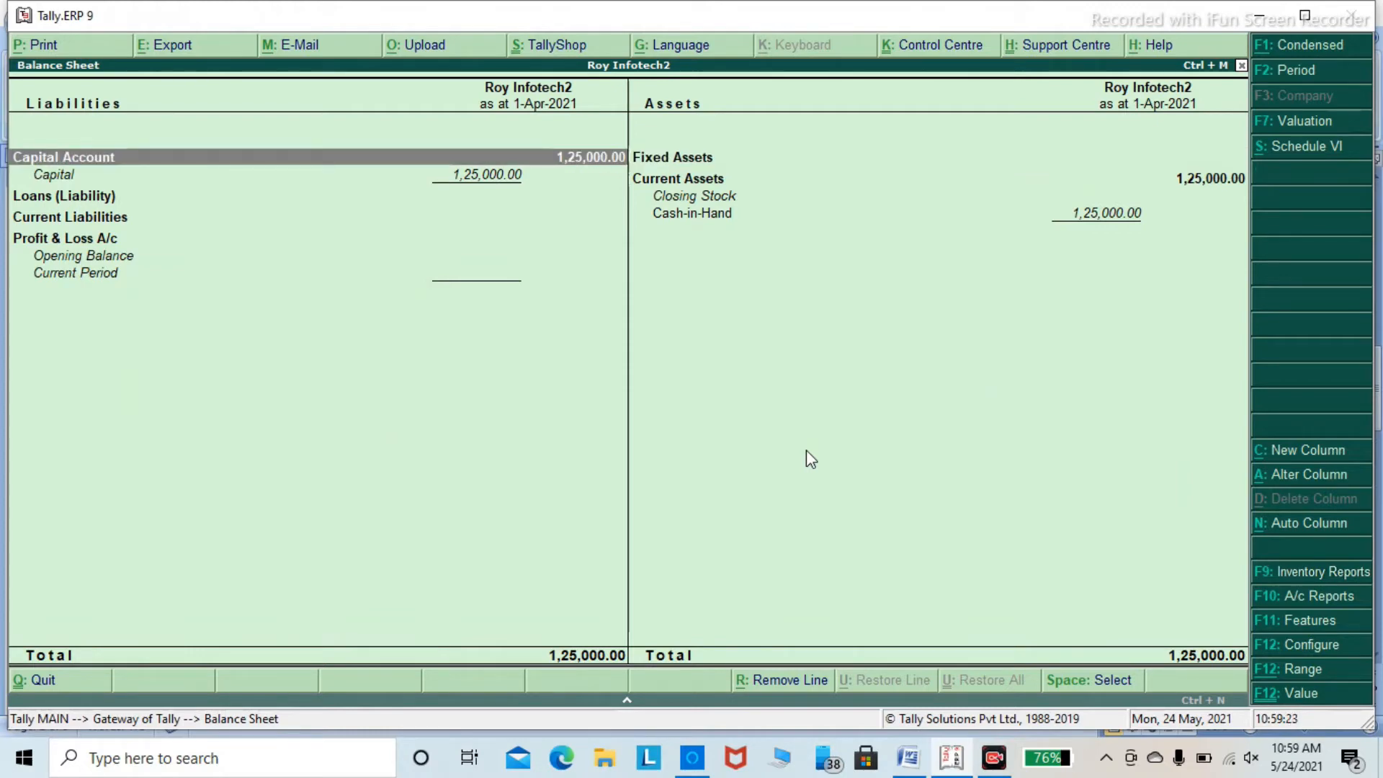
key("Right")
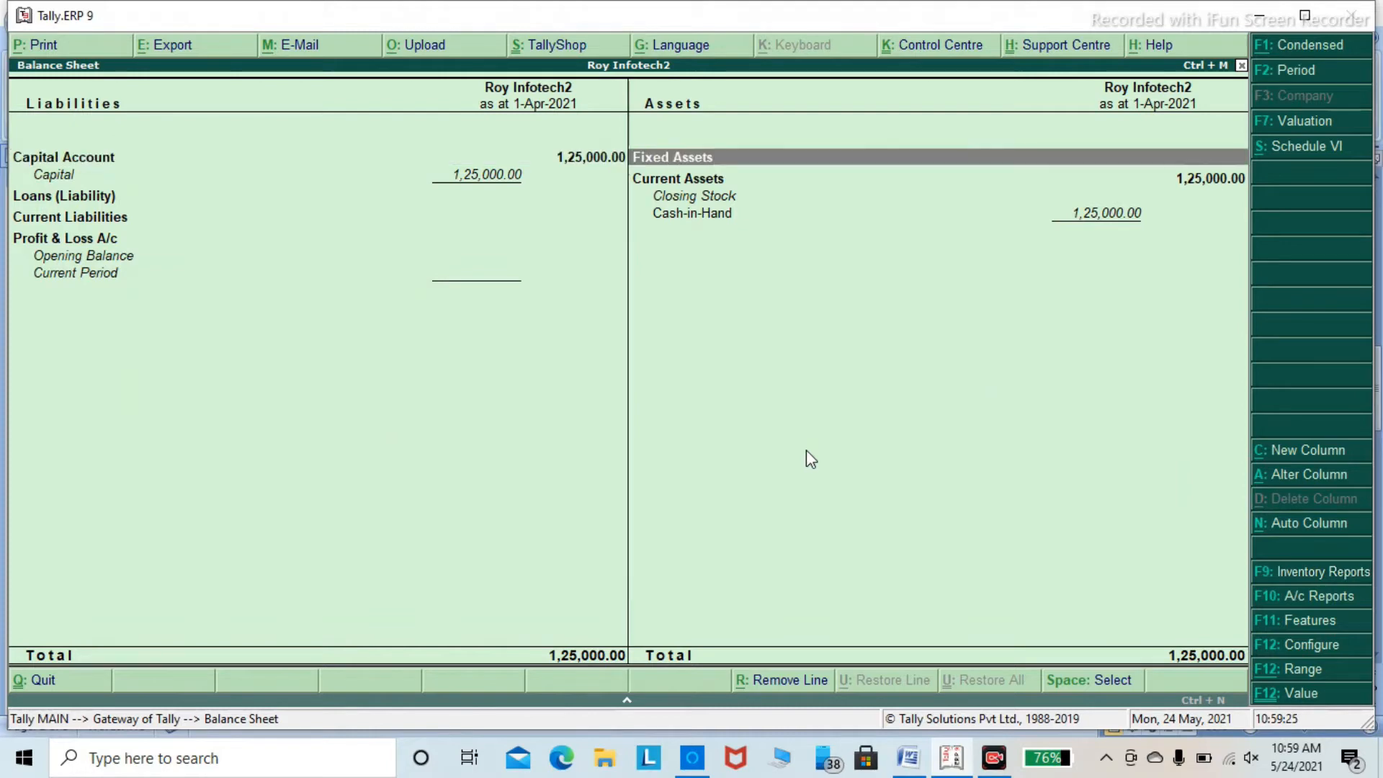
key("Left")
key("Down")
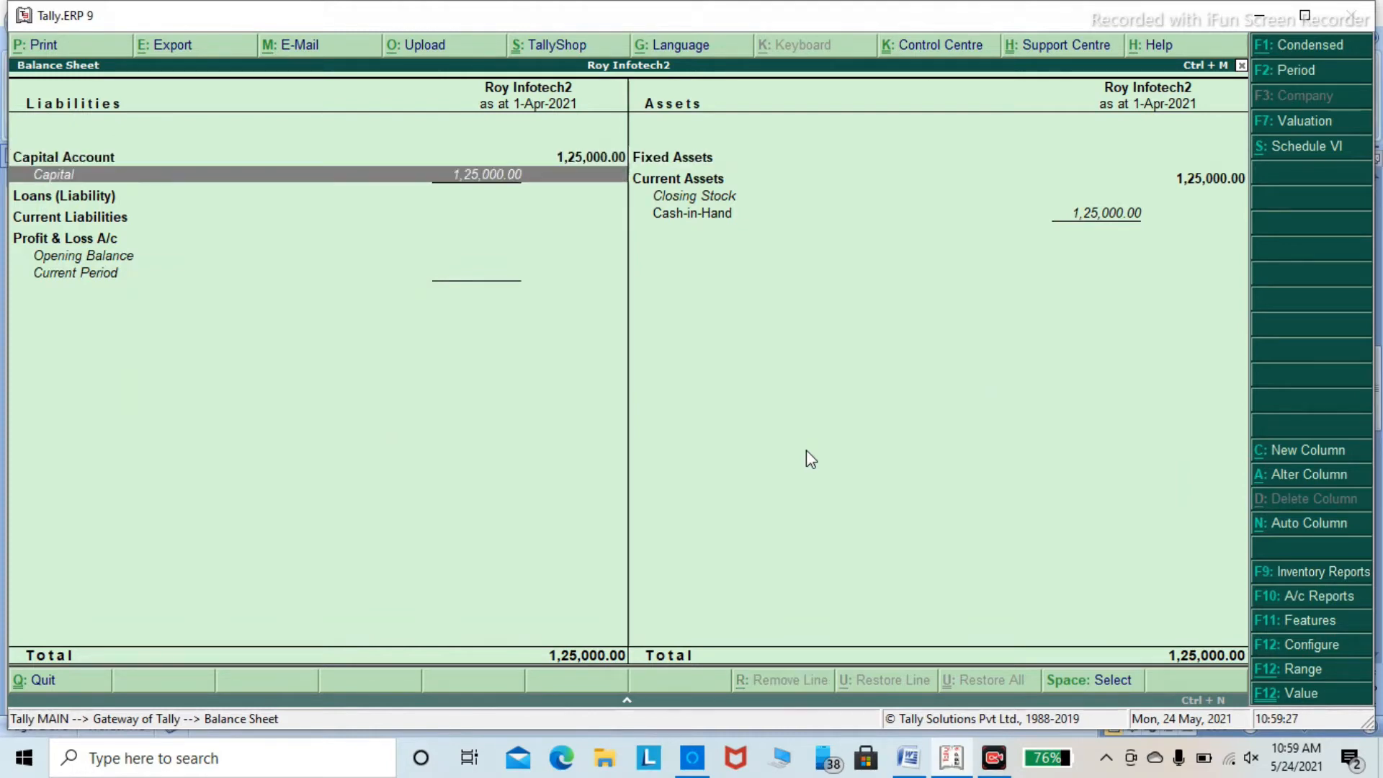
key("Right")
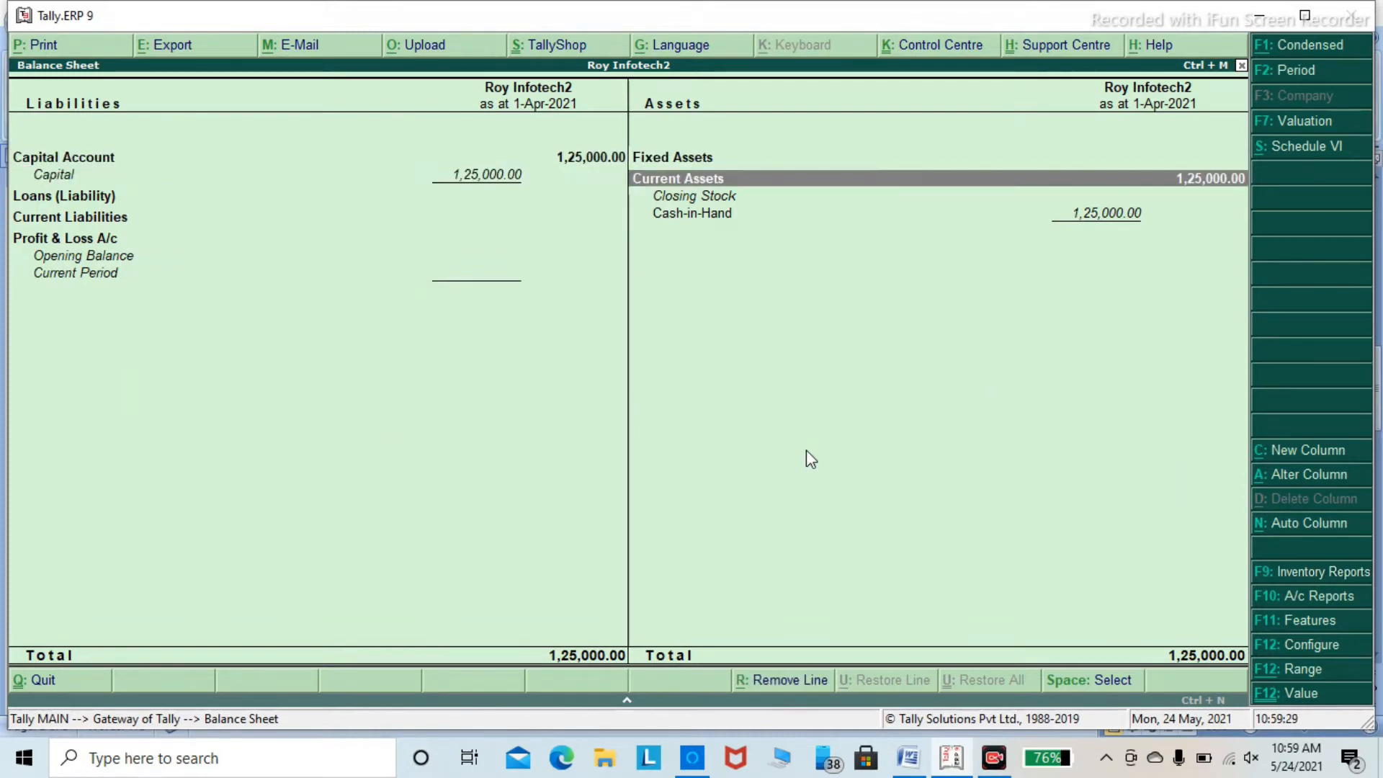
key("Down")
key("Down")
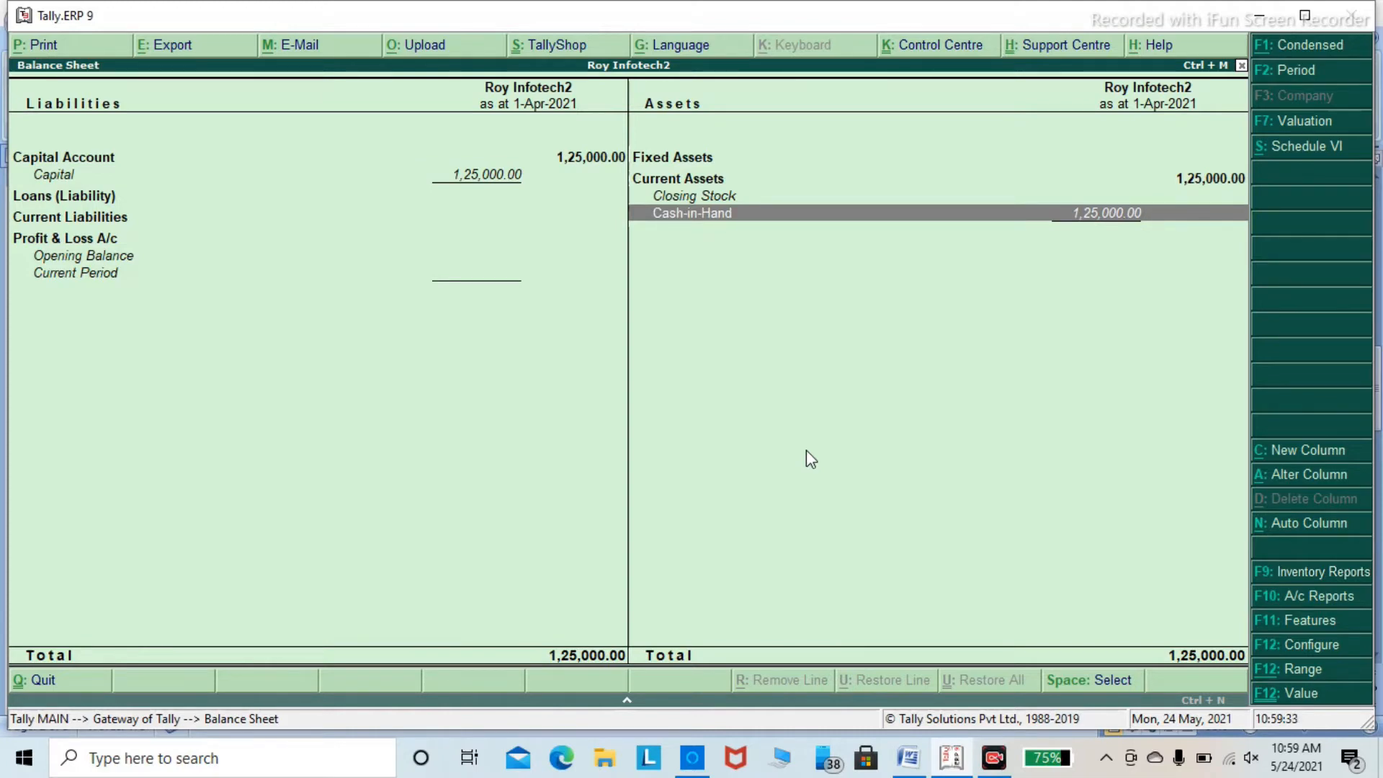
key("Left")
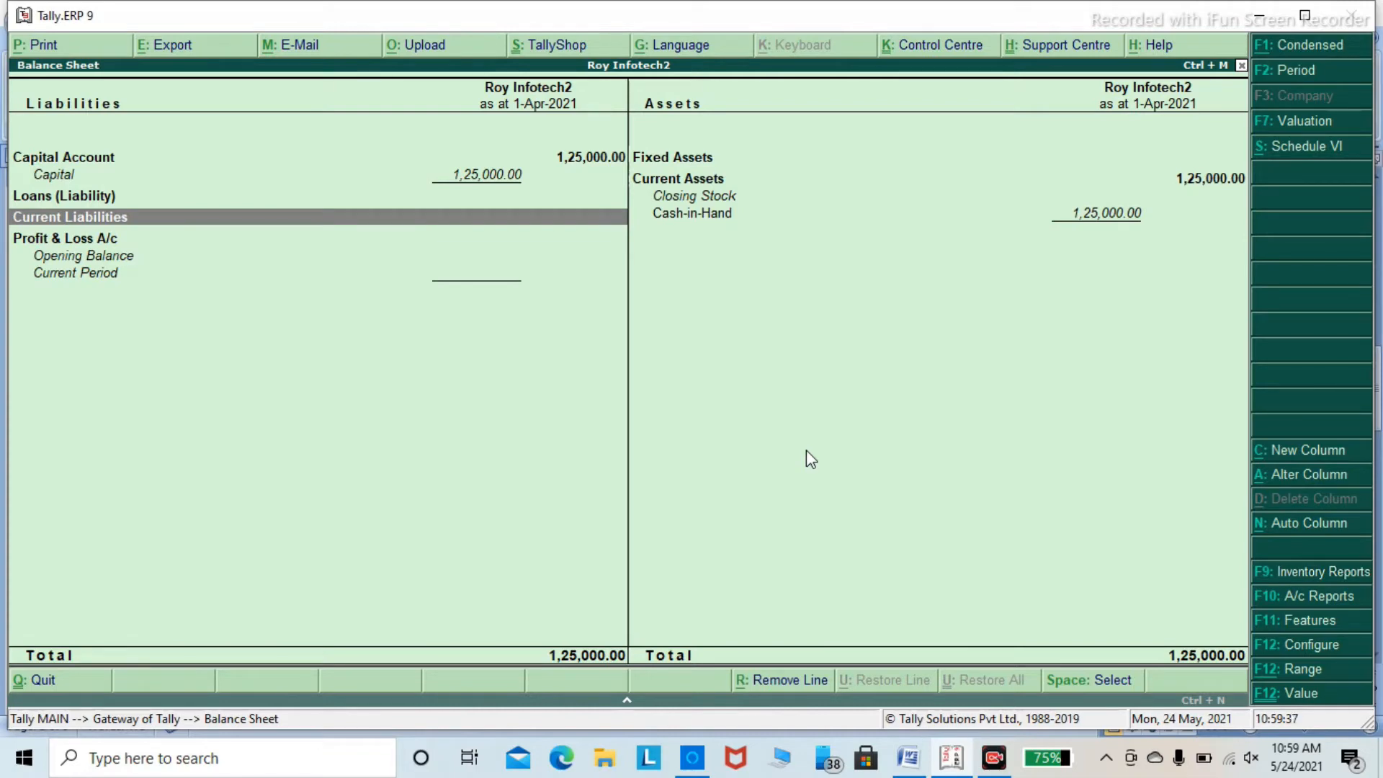
key("Escape")
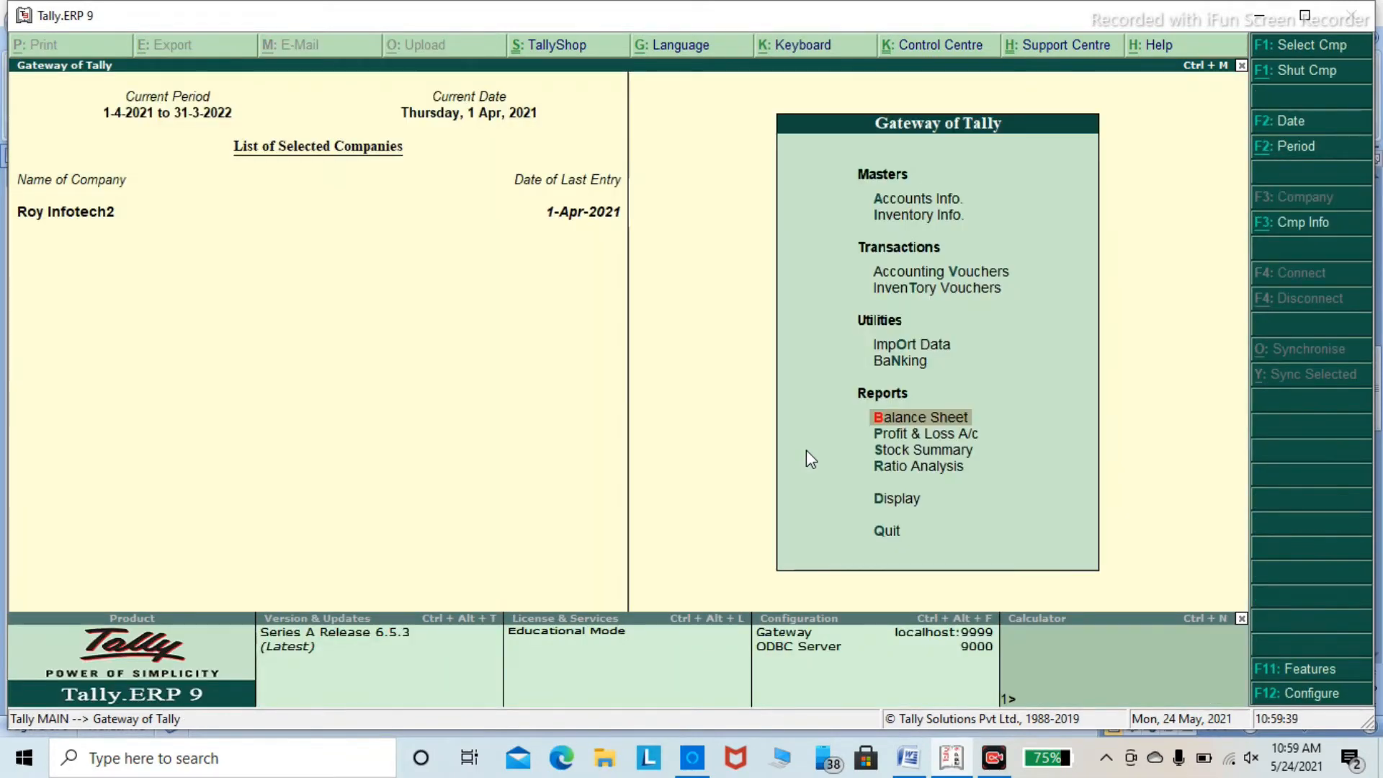
Check the second Tally Q-2 transaction in Word, return to Tally and start a Purchase accounting voucher.
left_click(908, 758)
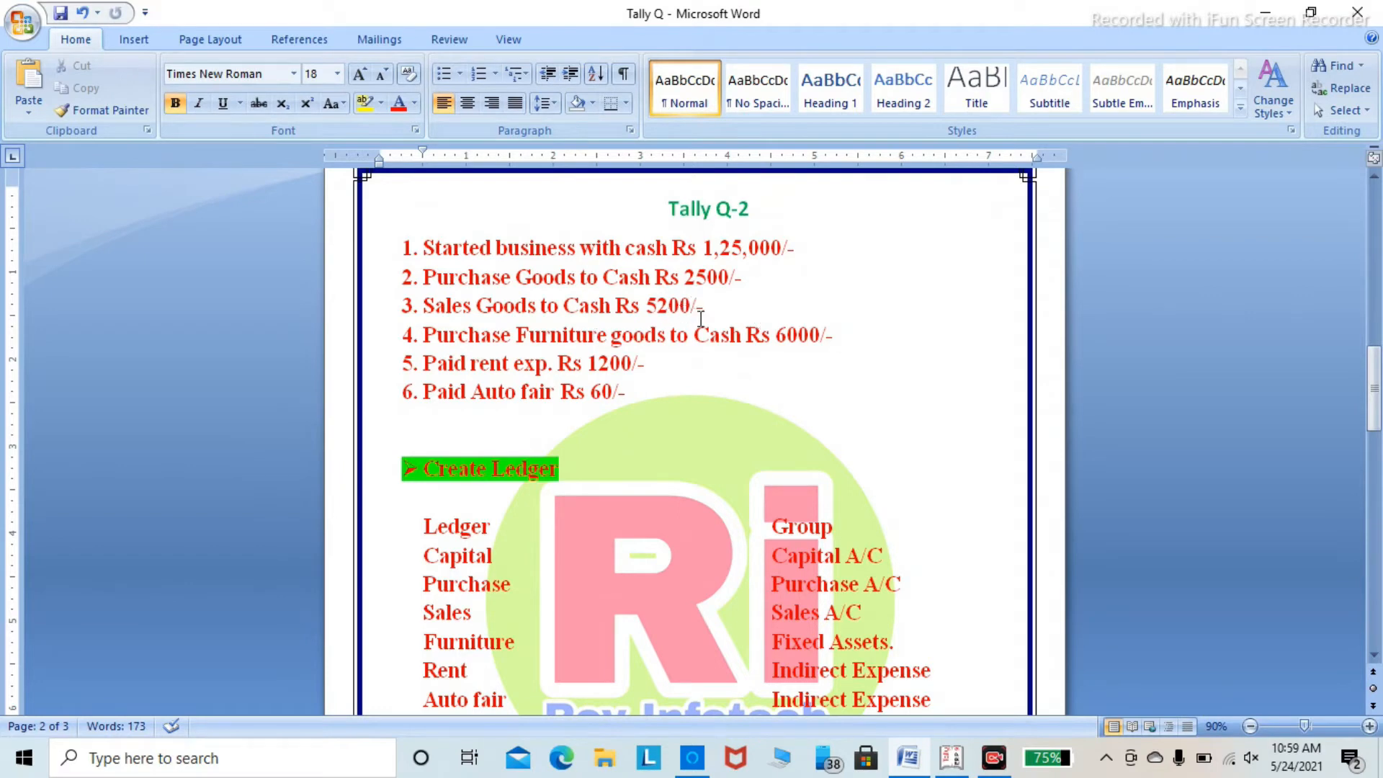
left_click(952, 758)
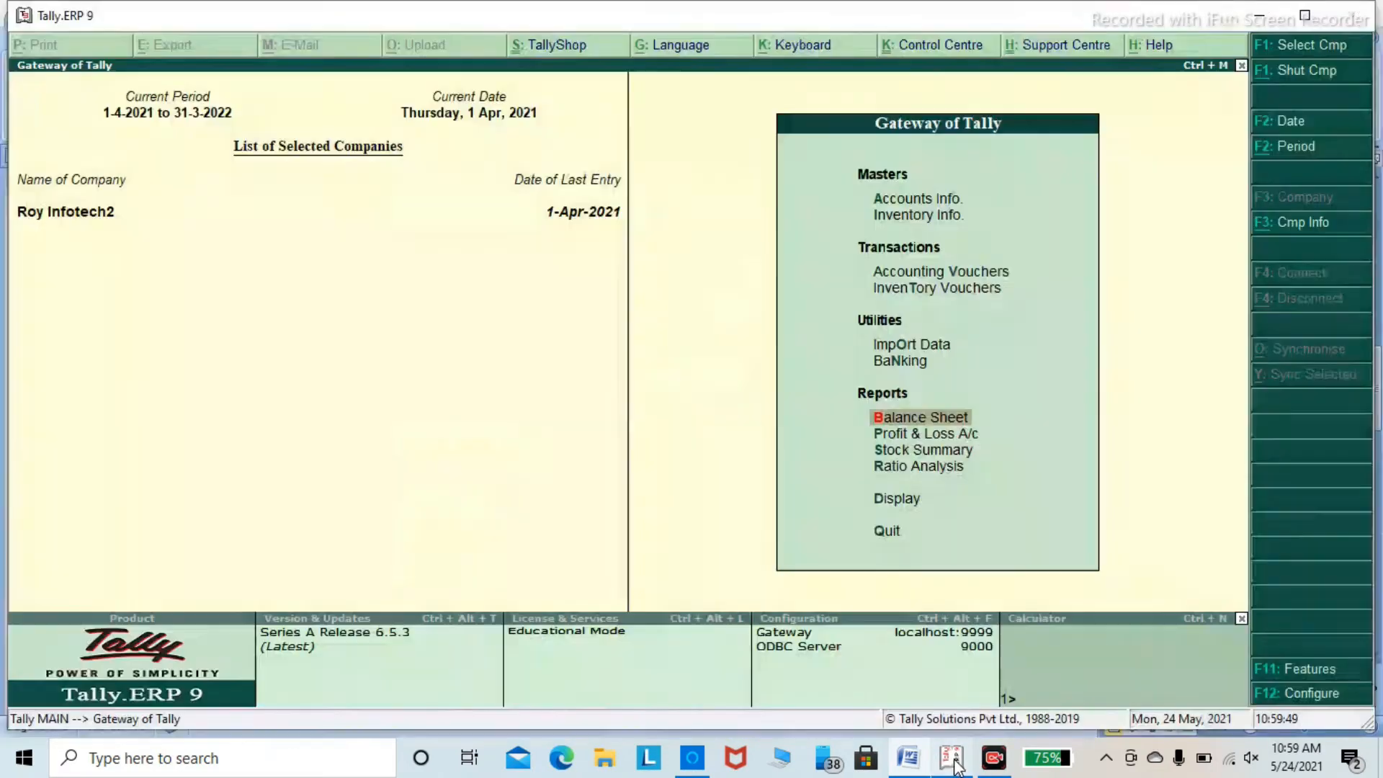
key("Up")
key("Up")
key("Up")
key("Up")
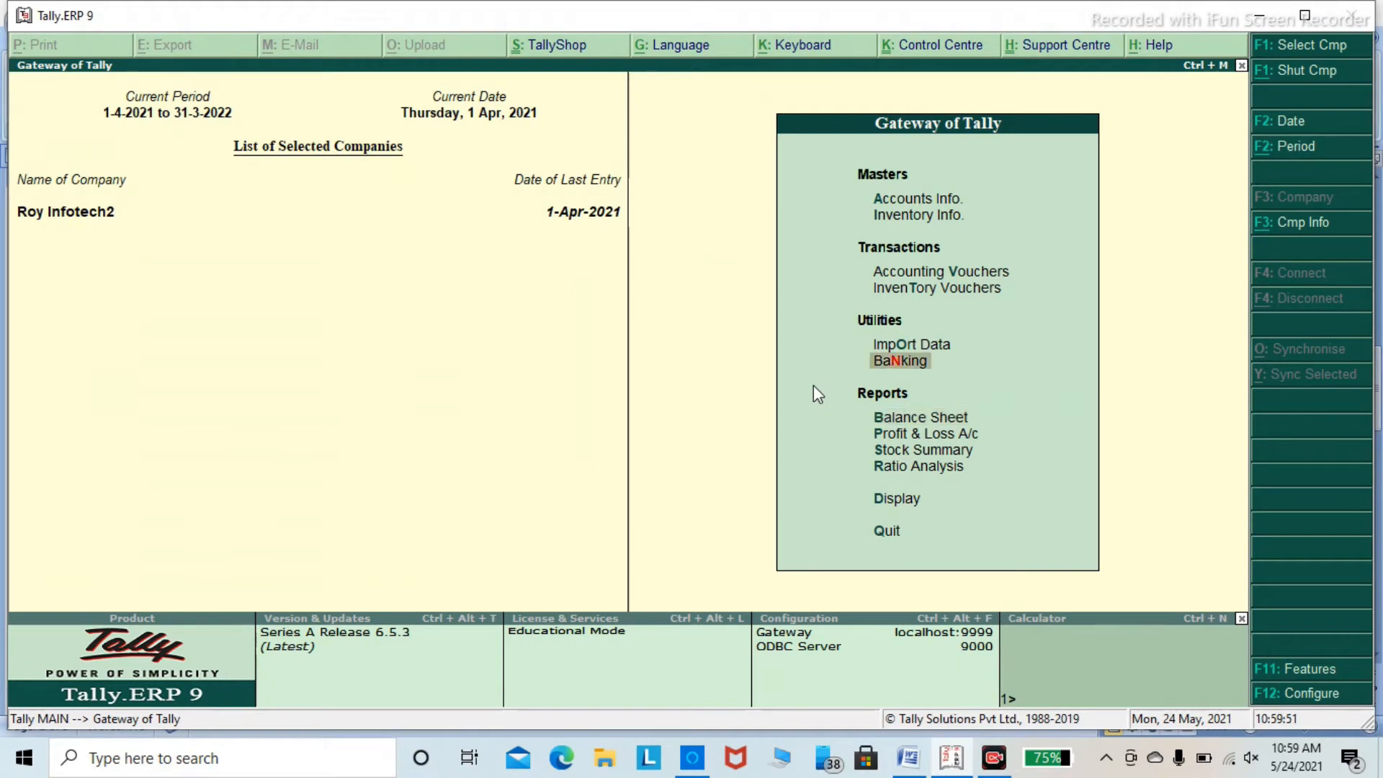
key("Return")
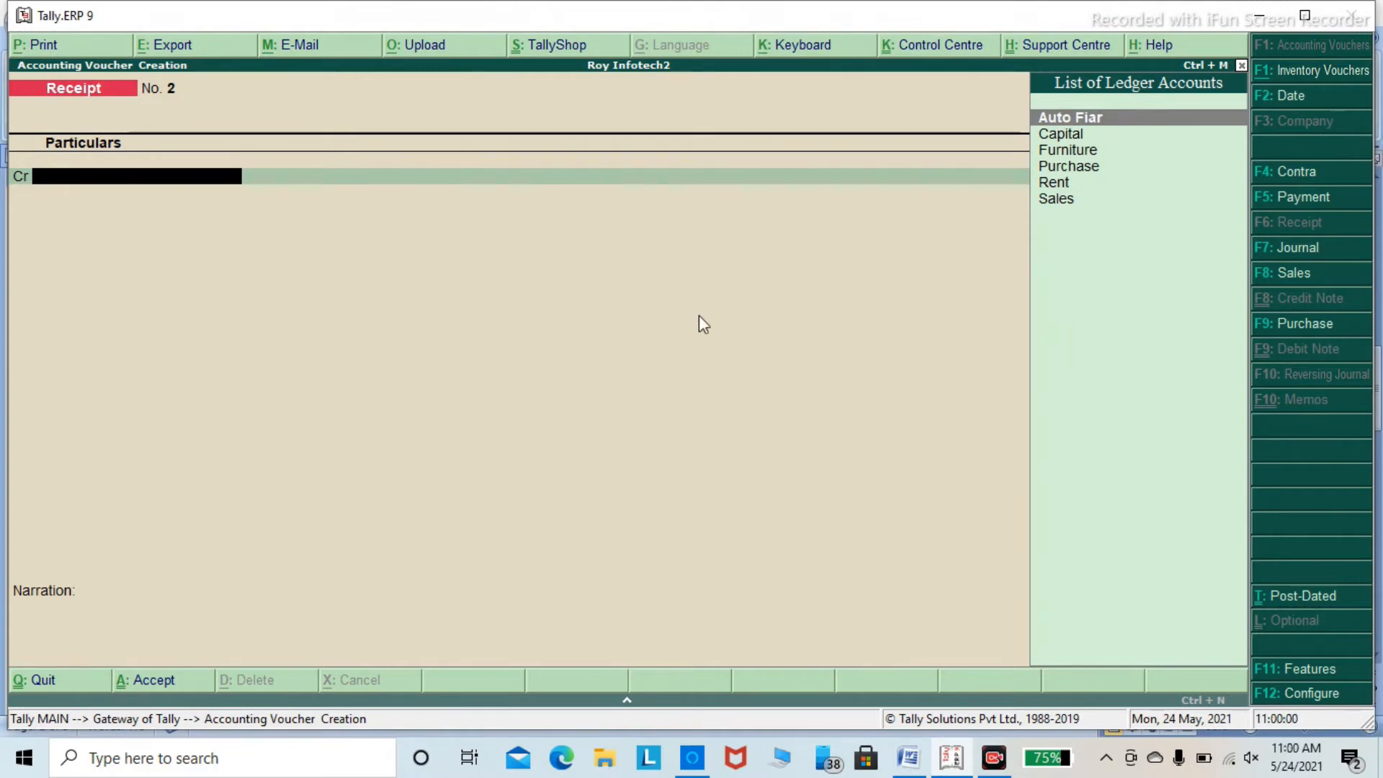
left_click(1295, 326)
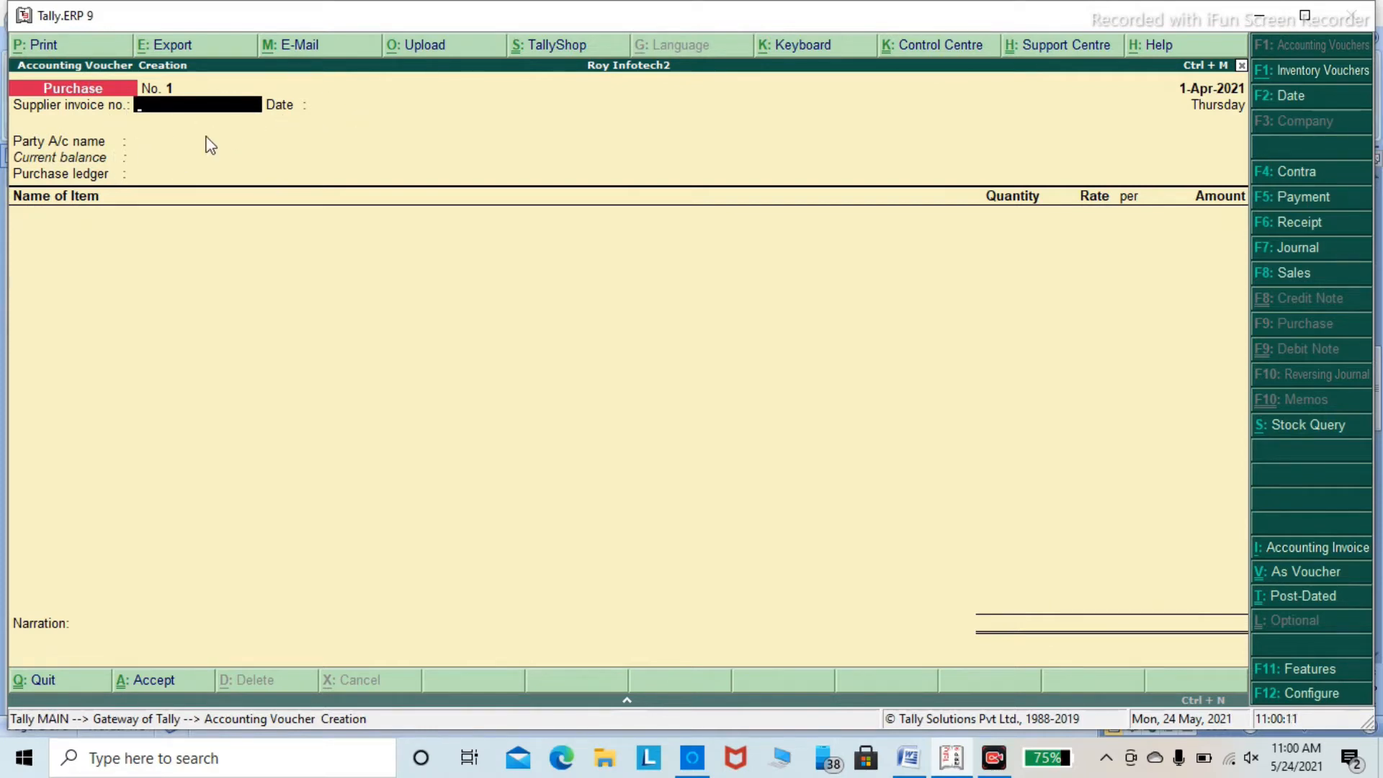
Enter supplier invoice number 0032 dated 1-Apr-2021, choose Cash as the party account and accept its default party details.
type("0032")
key("Return")
key("Return")
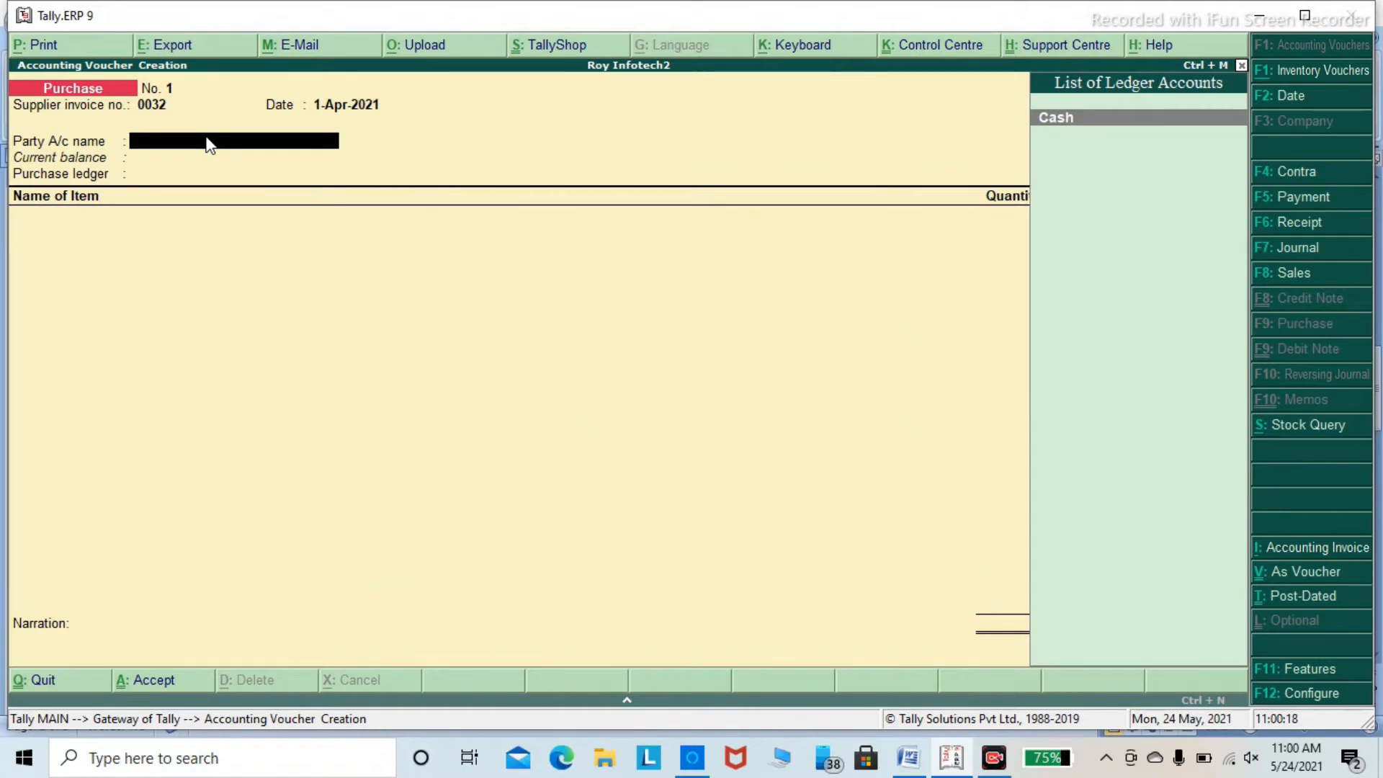
key("Return")
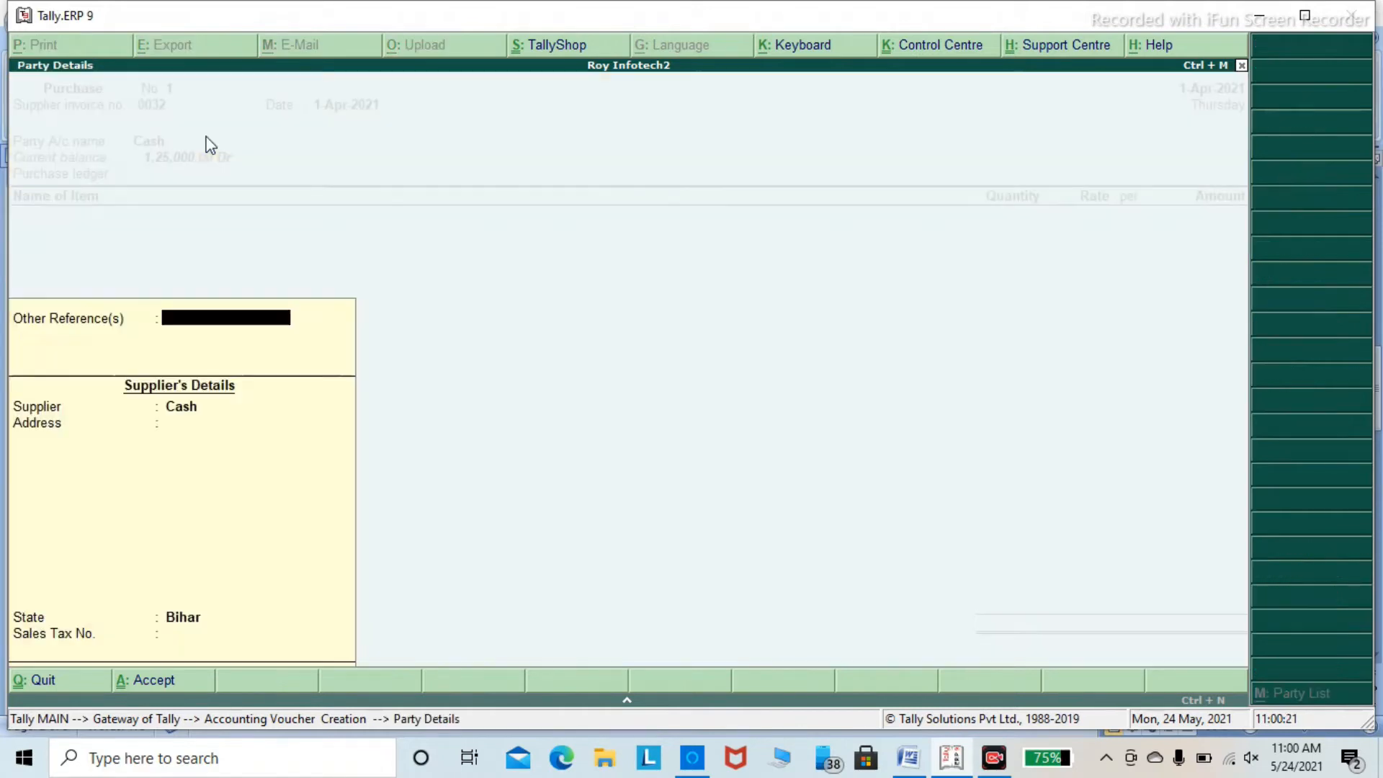
key("Return")
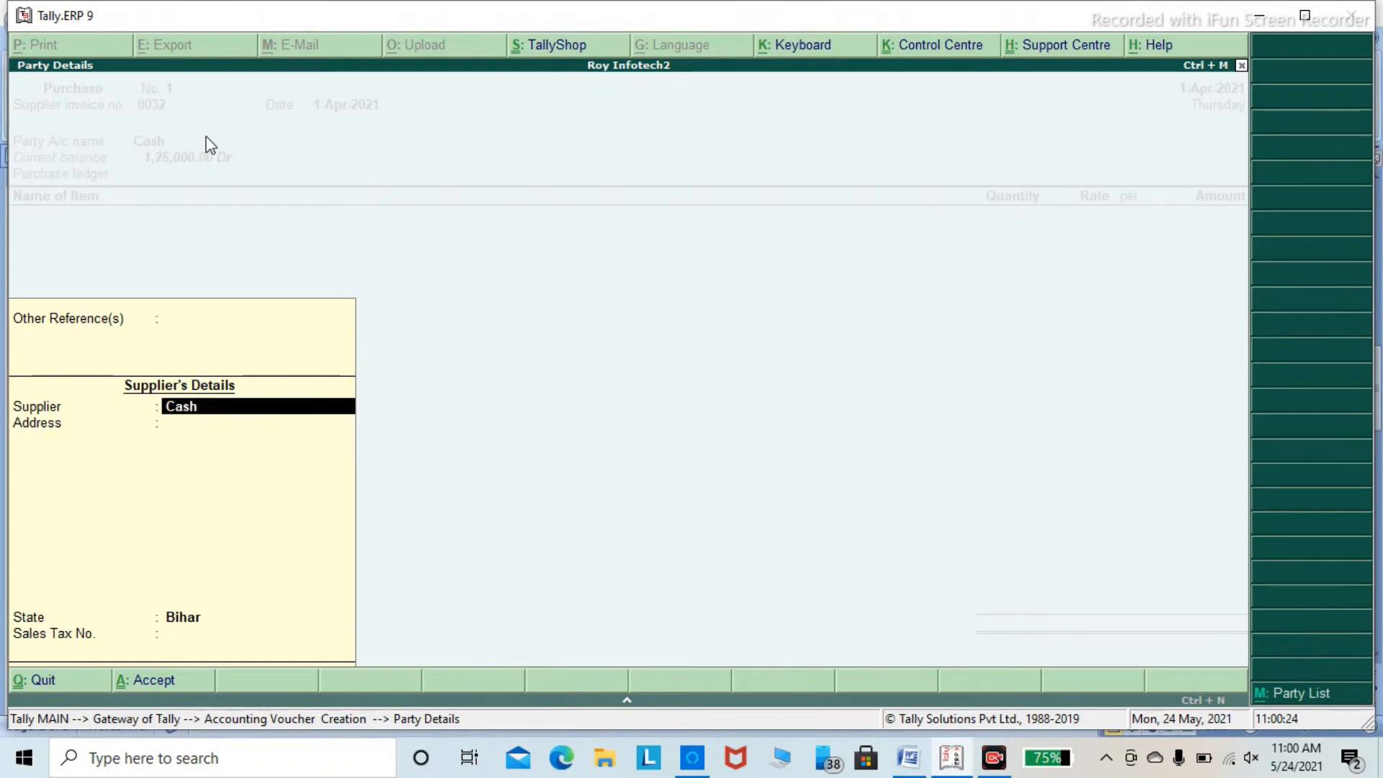
key("Return")
key("ctrl+a")
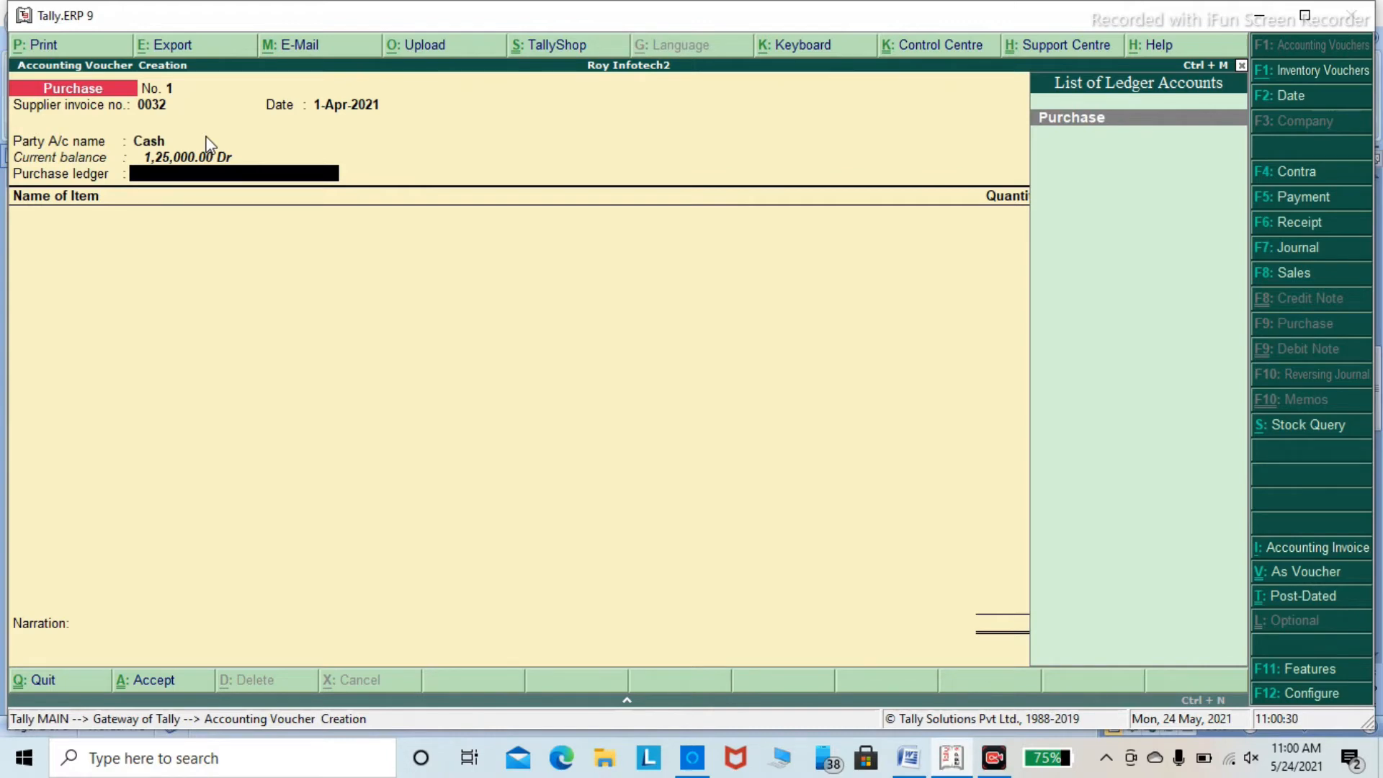
Choose the Purchase ledger, skip the stock items, enter a Purchase line of 2500 and accept the voucher without narration.
key("Return")
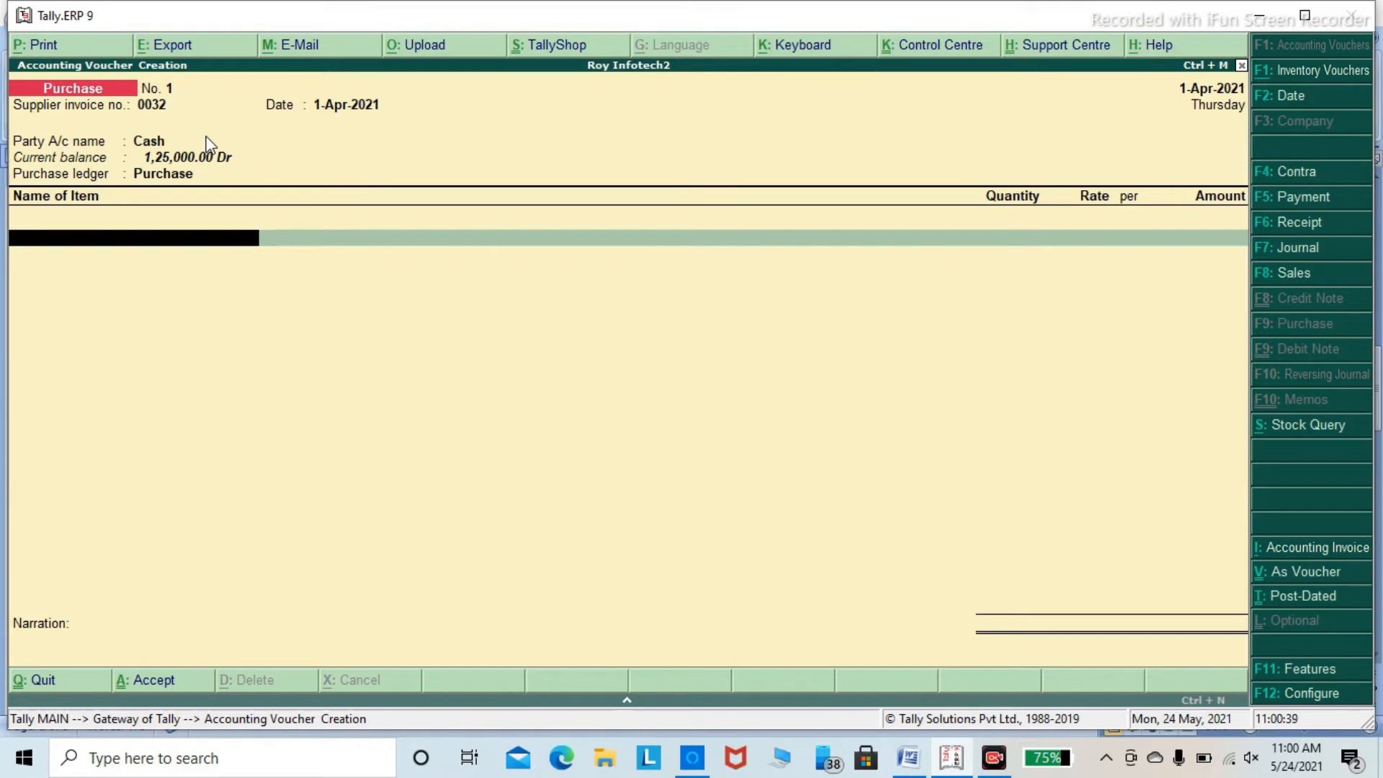
key("Return")
key("Down")
key("Down")
key("Down")
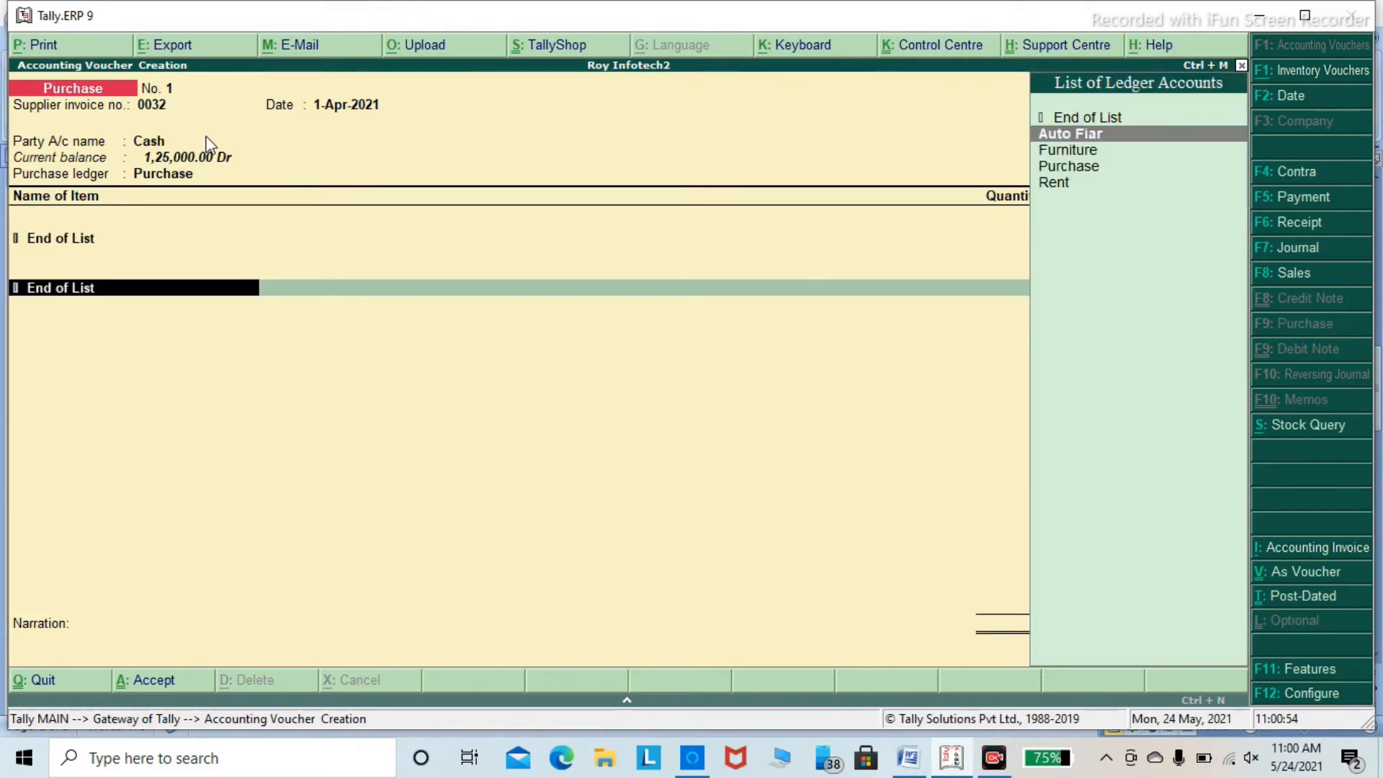
key("Return")
key("Return")
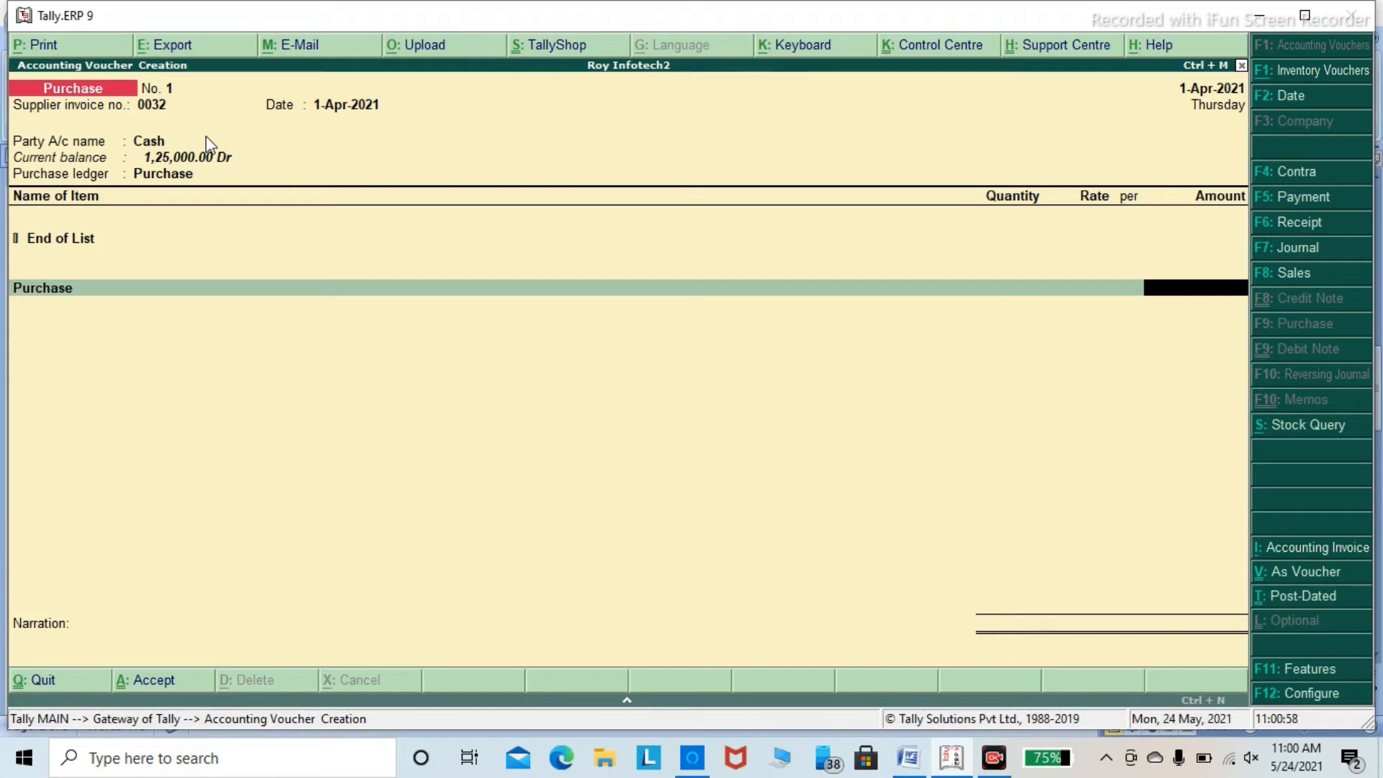
type("2500")
key("Return")
key("Return")
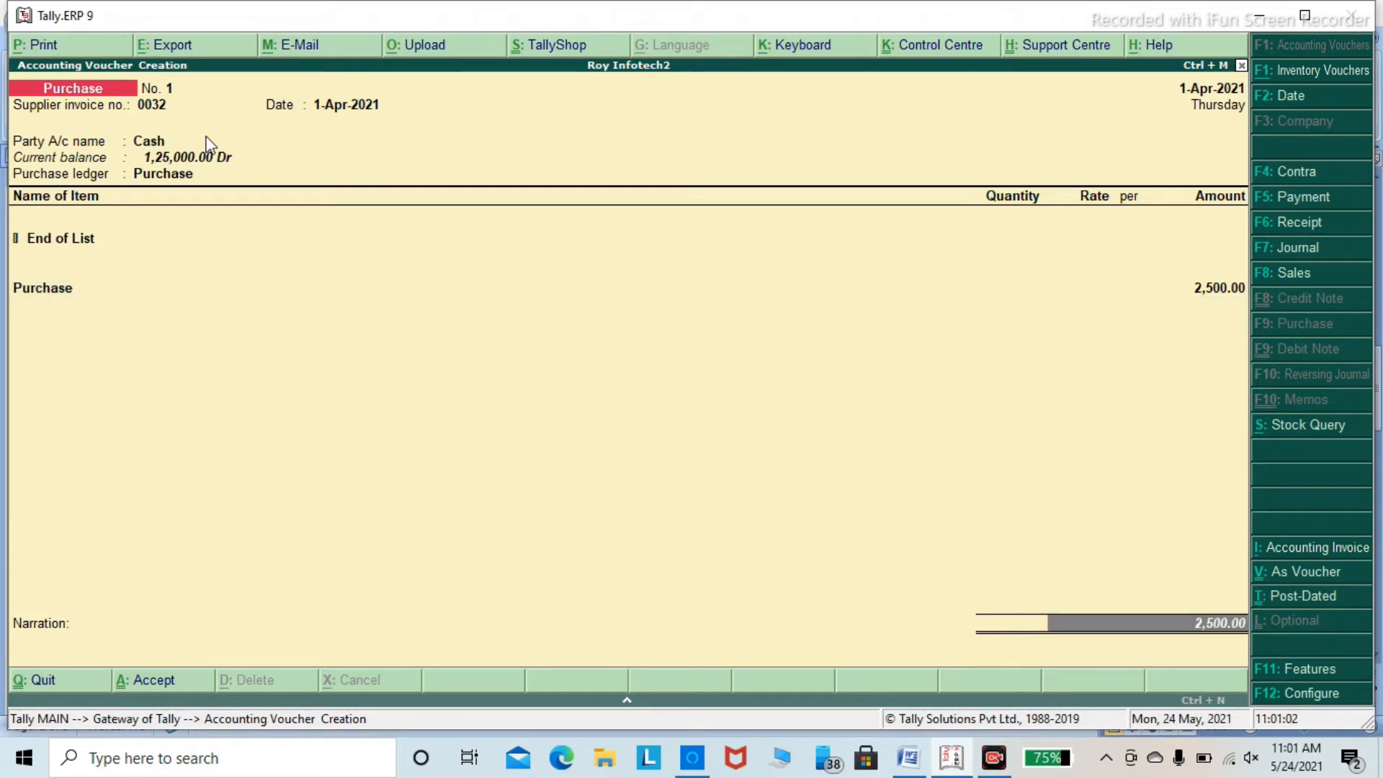
key("Return")
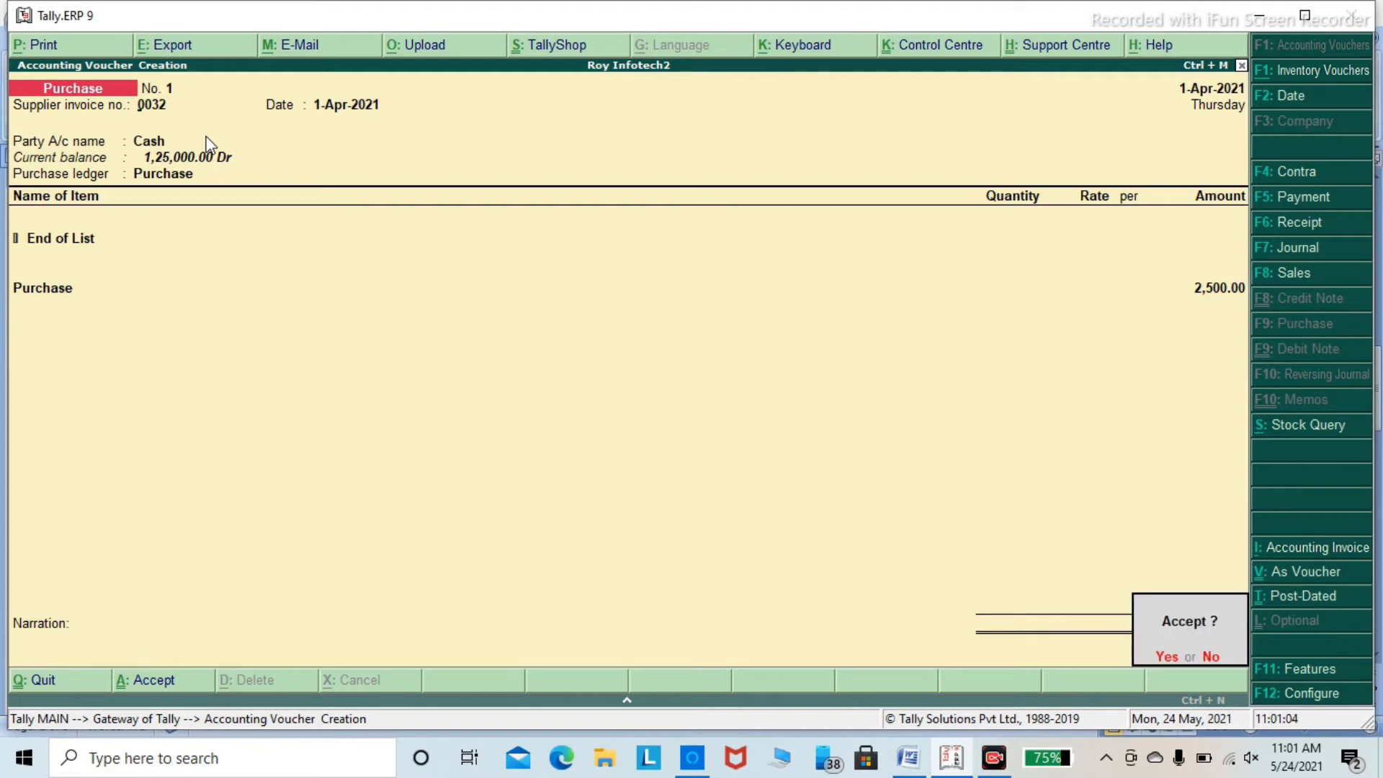
key("Return")
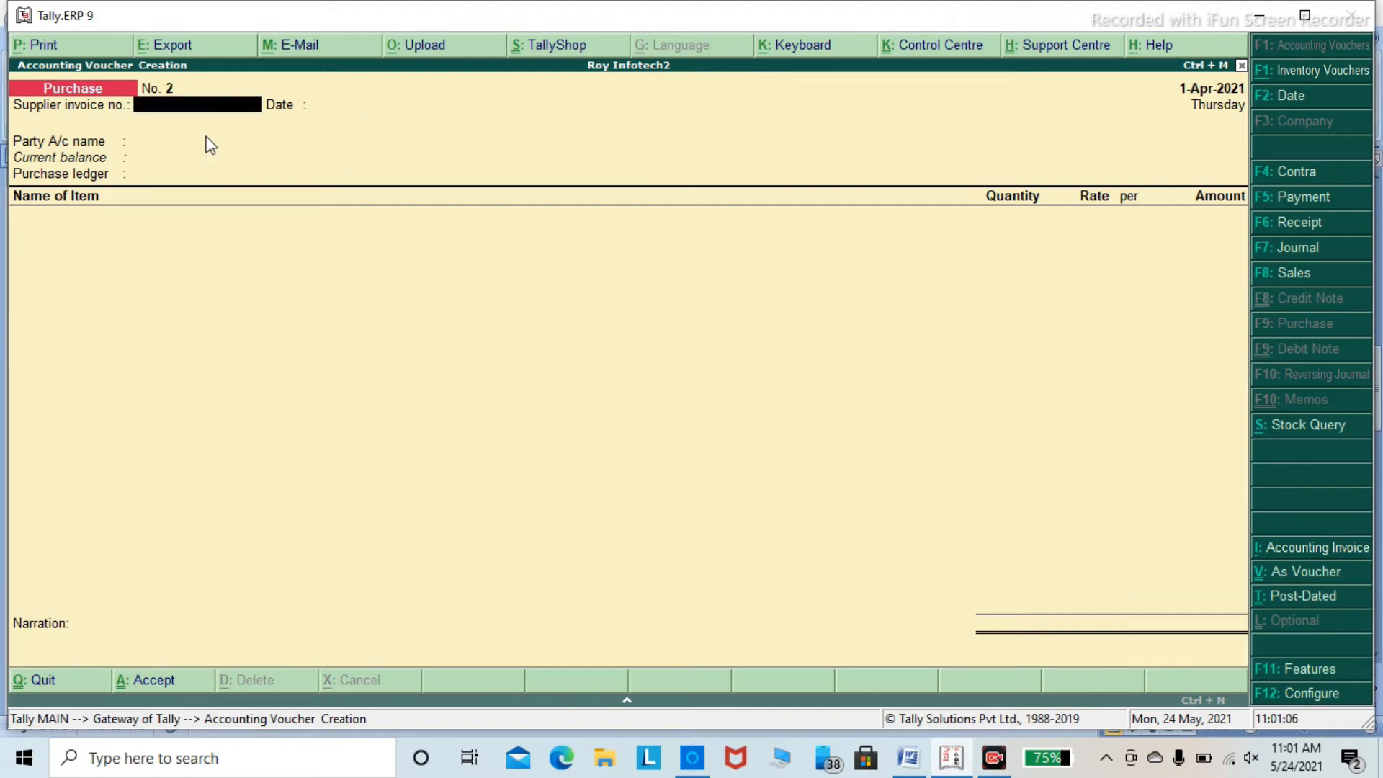
Review the saved purchase voucher and leave voucher entry.
key("Page_Up")
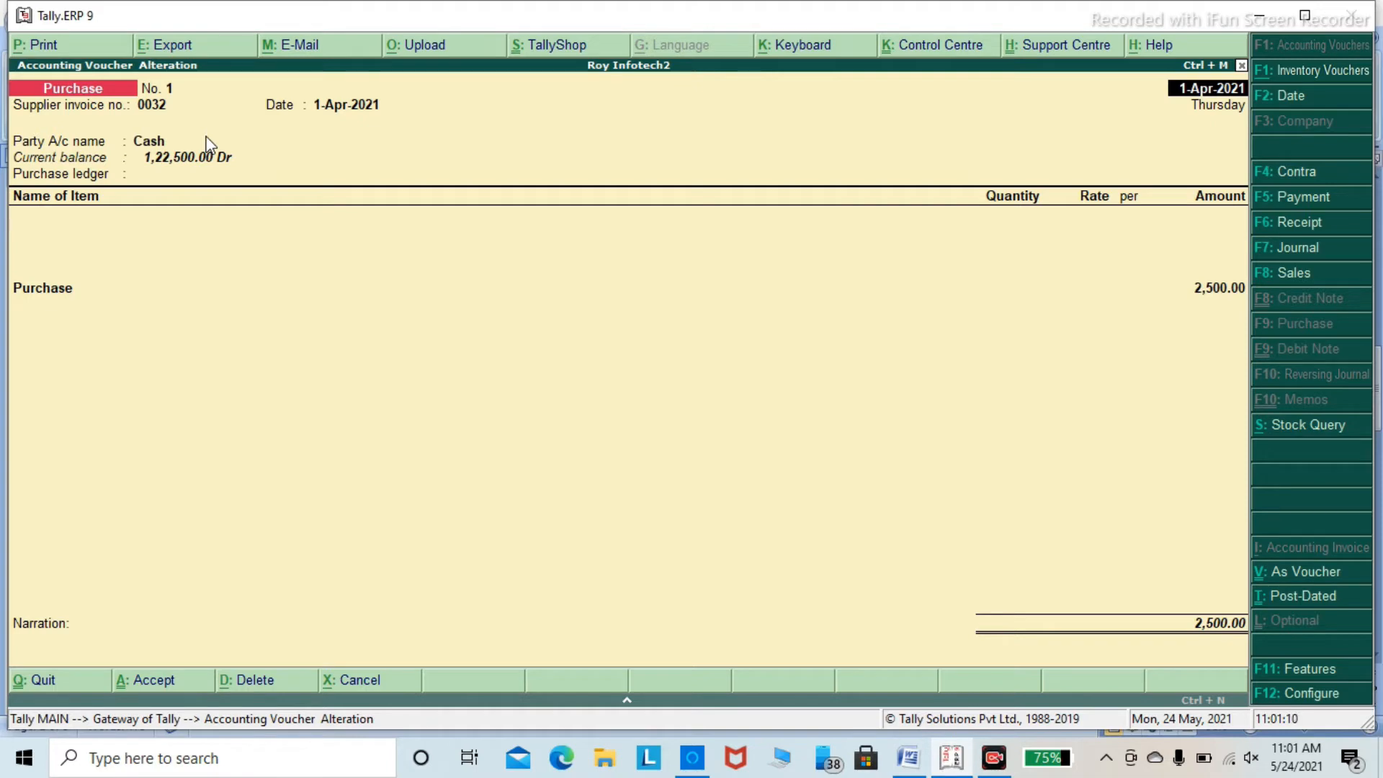
key("Page_Down")
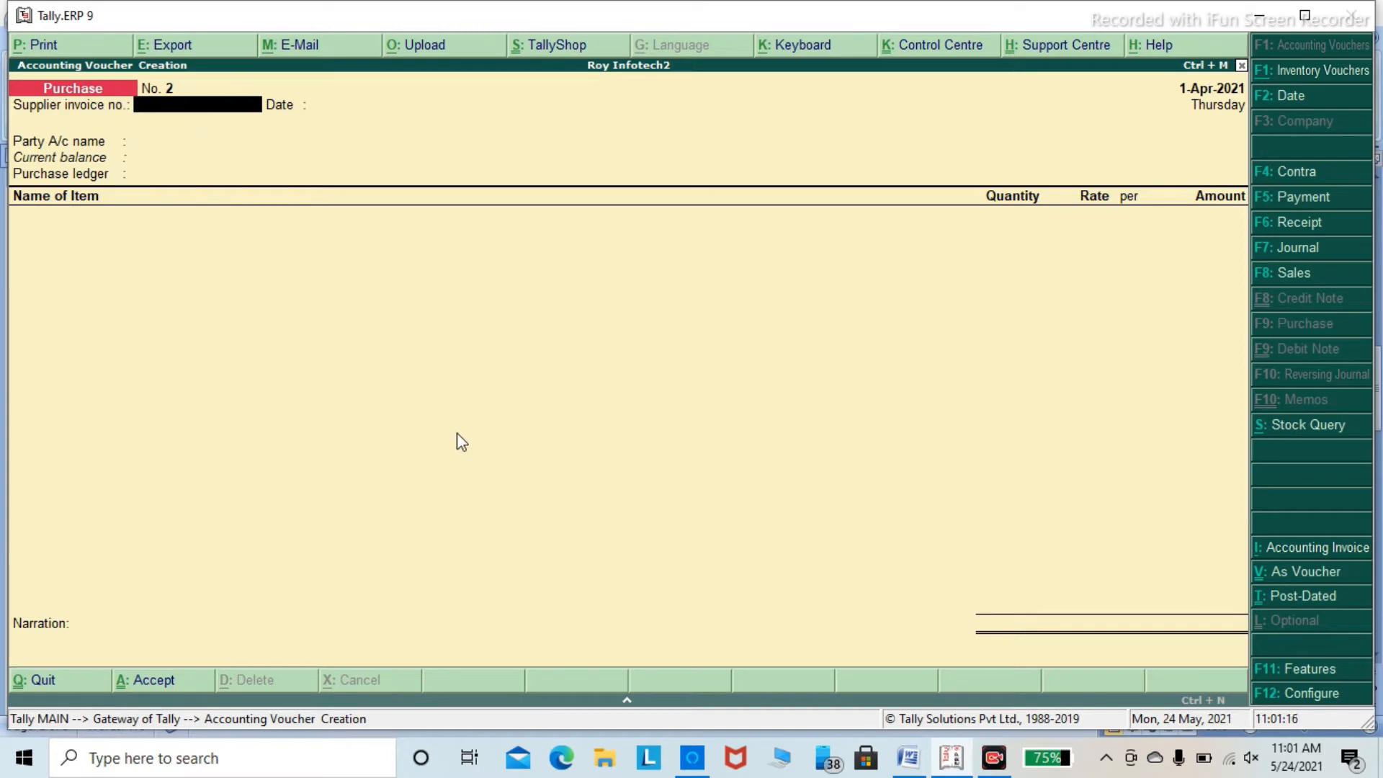
key("Escape")
key("Return")
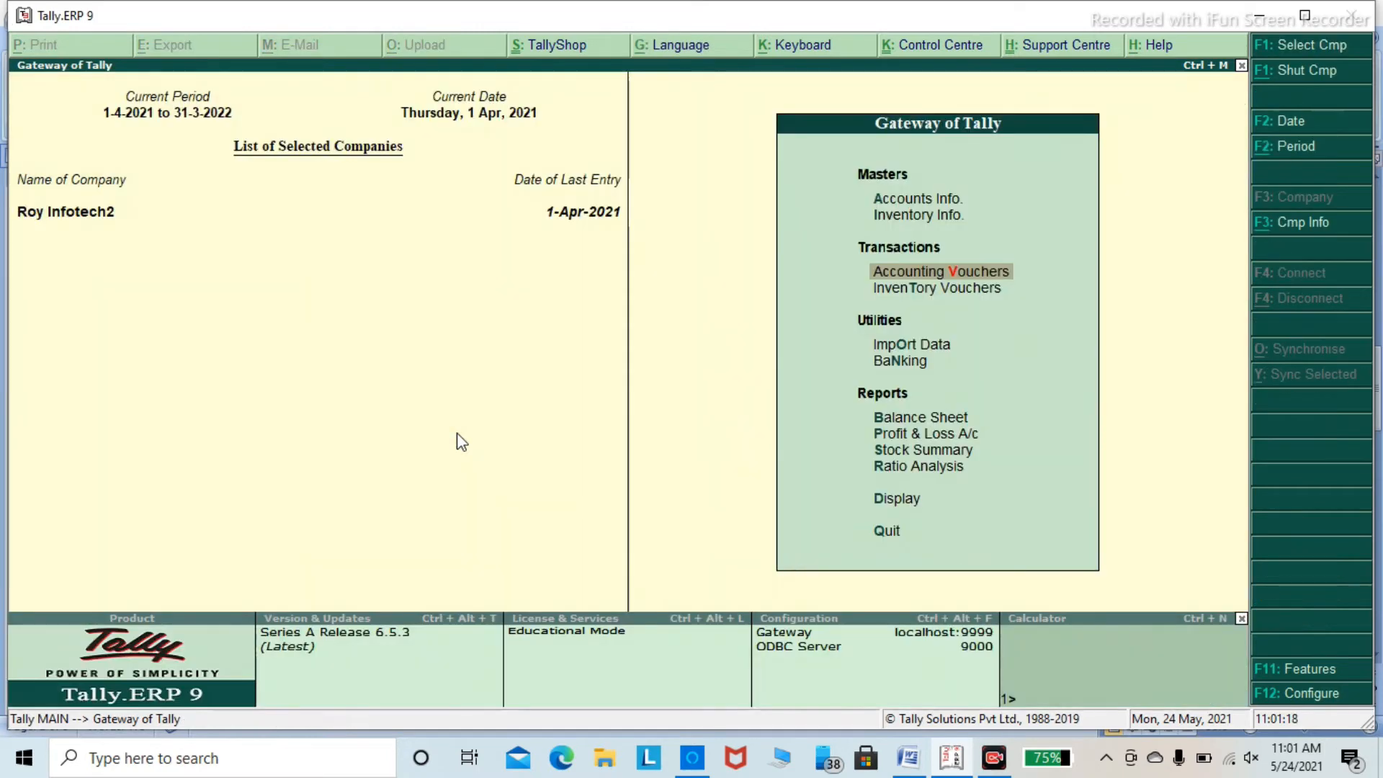
Open the Balance Sheet in detailed form, review Capital against Cash-in-Hand and Profit & Loss A/c, and close it.
key("Down")
key("Down")
key("Down")
key("Down")
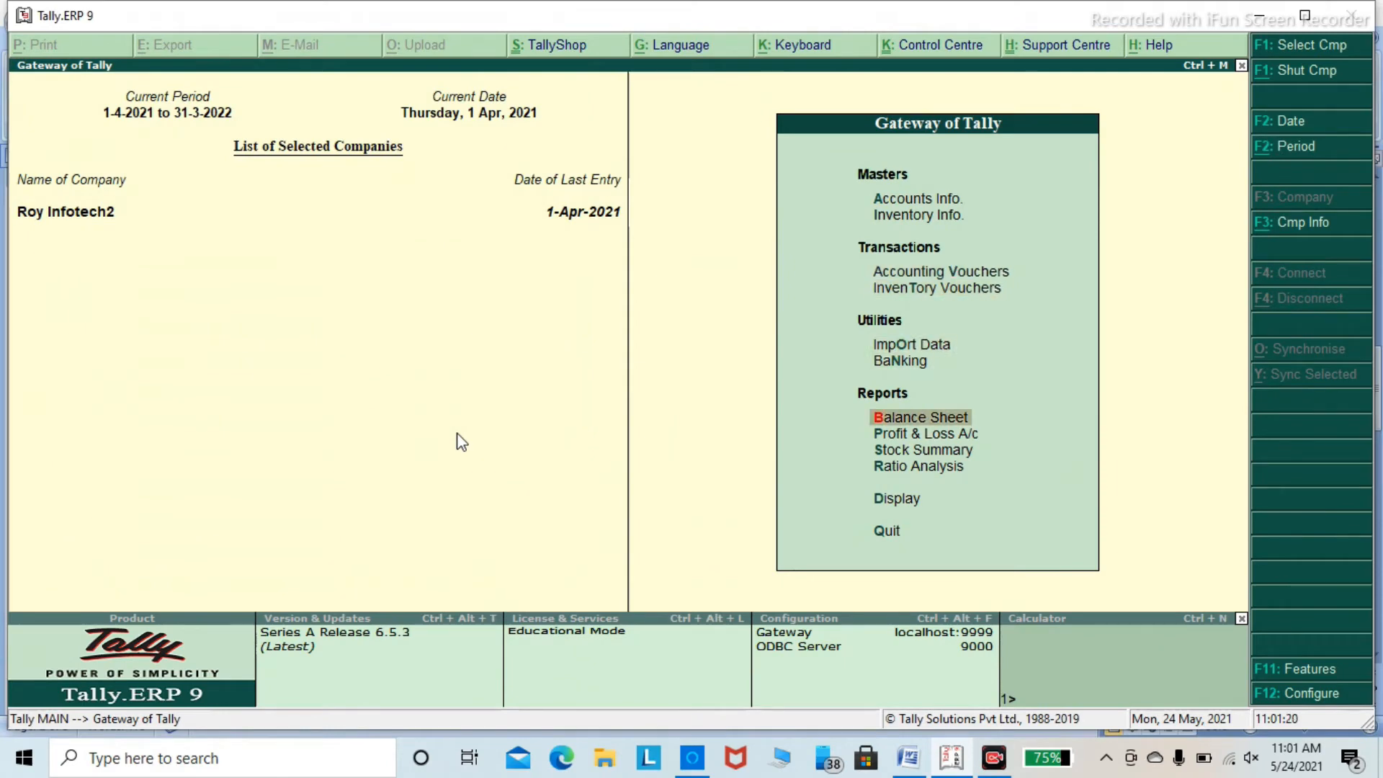
key("Return")
key("F1")
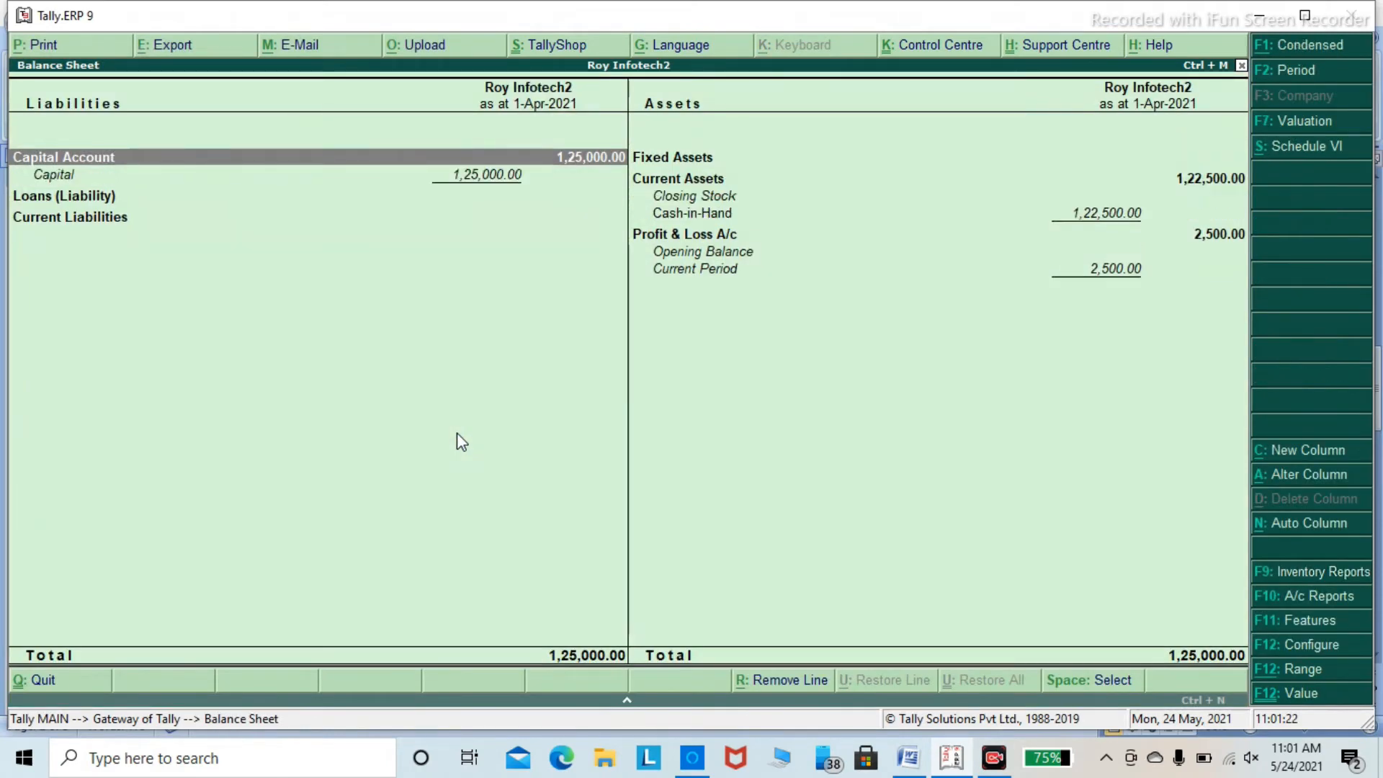
key("Down")
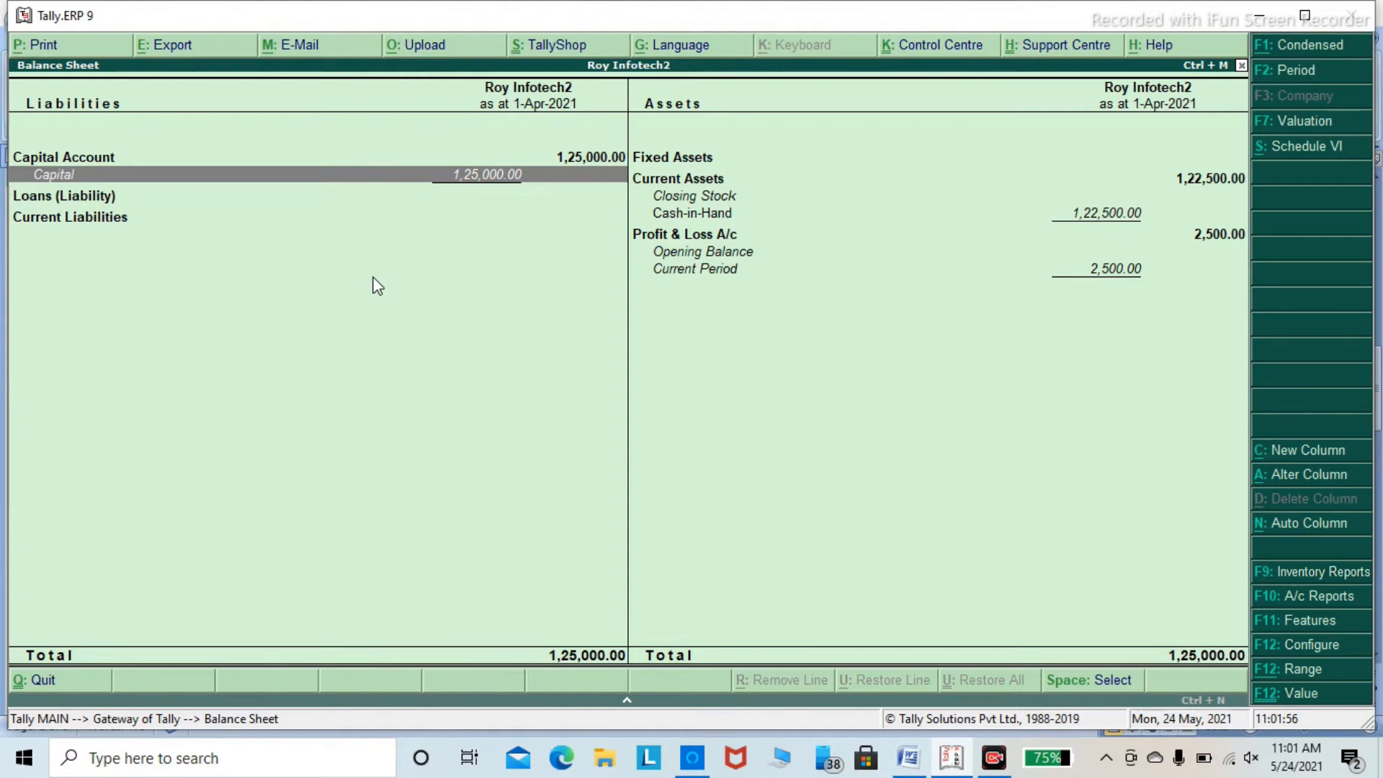
key("Escape")
Display the company's Day Book.
key("Home")
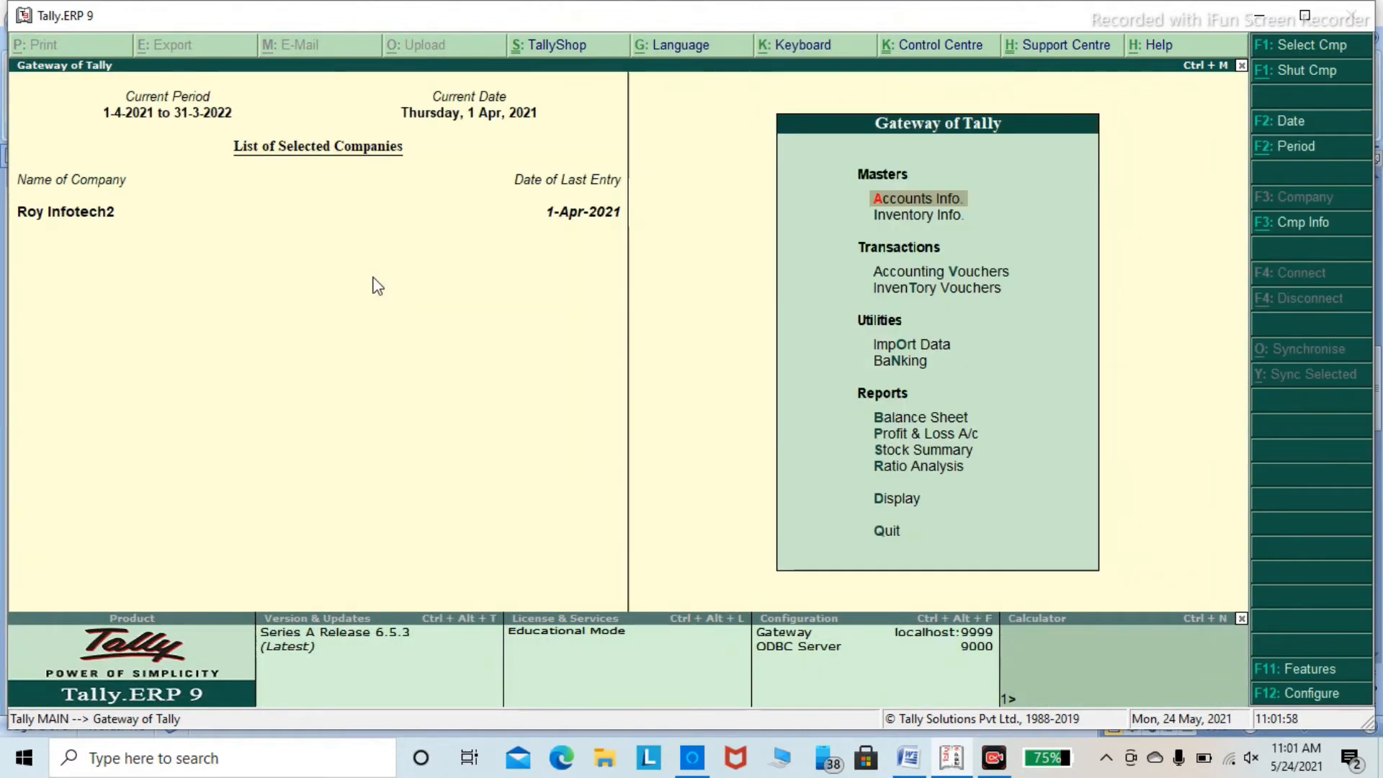
key("Down")
key("Down")
key("Down")
key("Down")
key("Down")
key("Down")
key("Down")
key("Down")
key("Down")
key("Down")
key("Return")
key("Down")
key("Return")
Examine the receipt and purchase entries listed in the Day Book, and return to the Gateway of Tally.
key("Down")
key("Up")
key("Down")
key("Up")
key("Down")
key("Up")
key("Down")
key("Up")
key("Down")
key("Up")
key("Down")
key("Up")
key("Down")
key("Up")
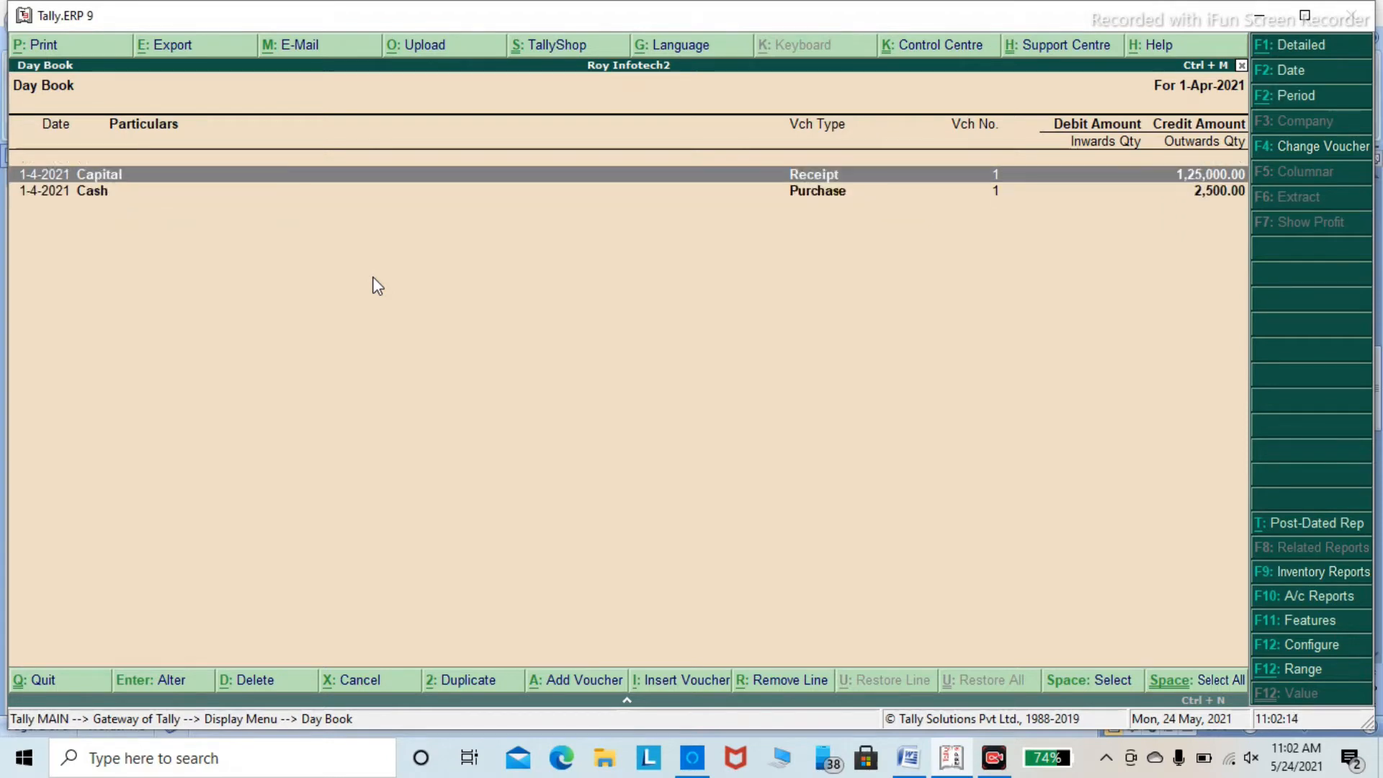
key("Down")
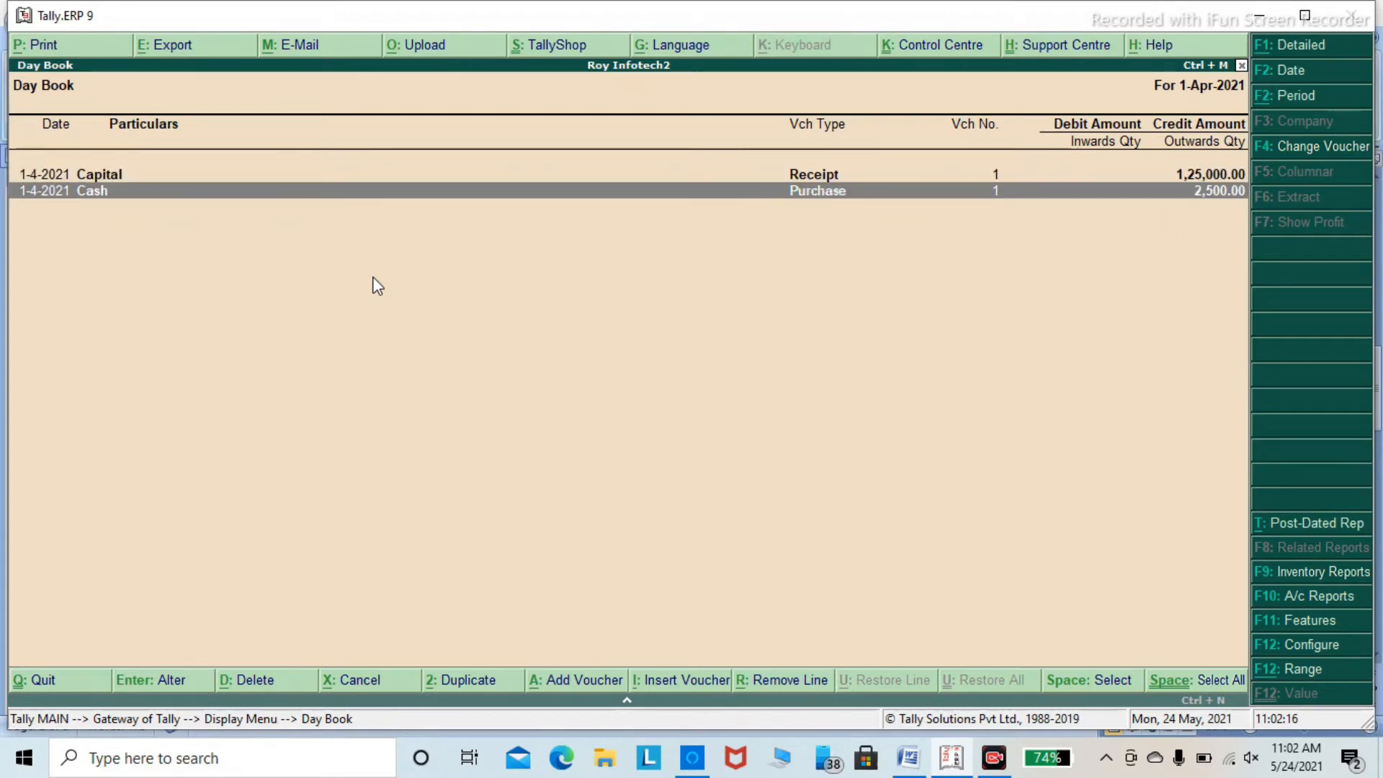
key("Up")
key("Down")
key("Up")
key("Down")
key("Escape")
key("Escape")
key("Escape")
key("Escape")
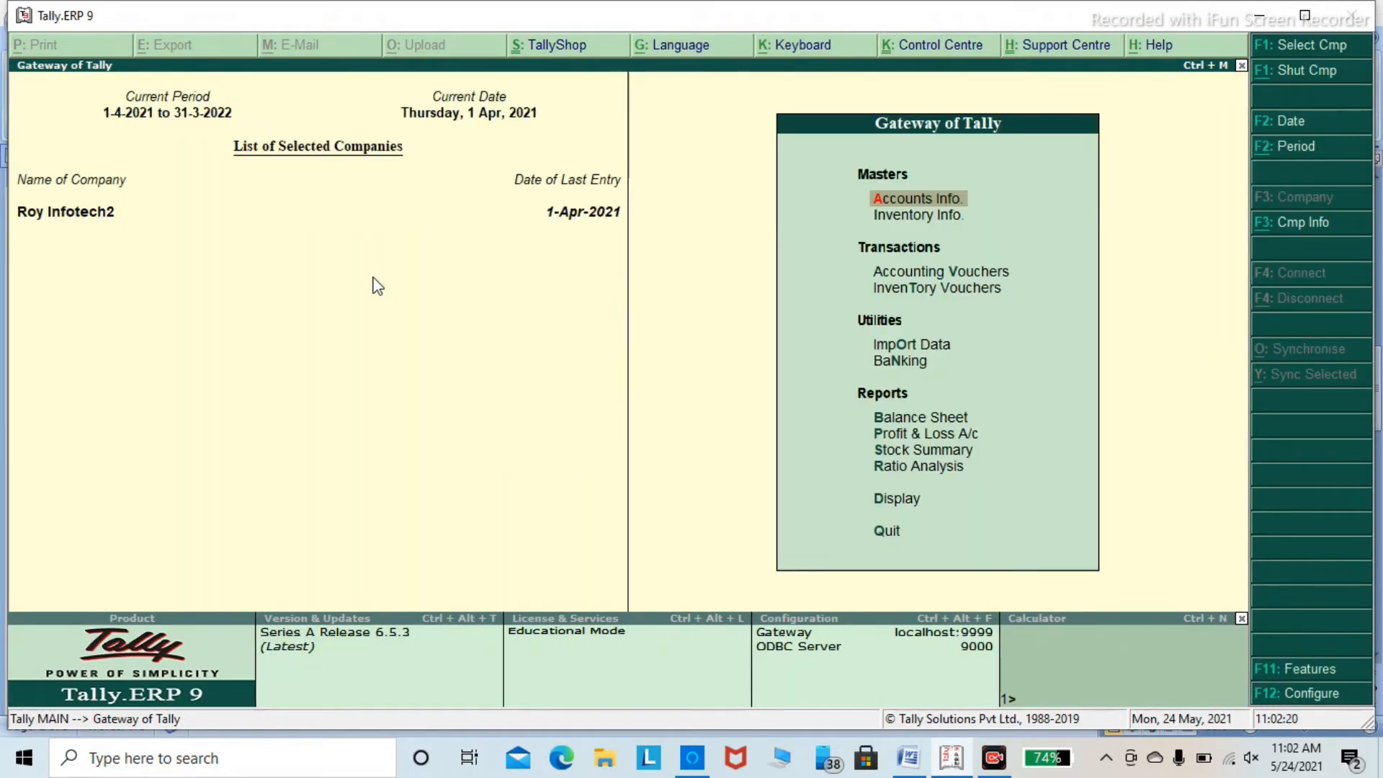
Check the third Tally Q-2 transaction in Word, return to Tally and start a Sales accounting voucher.
left_click(952, 765)
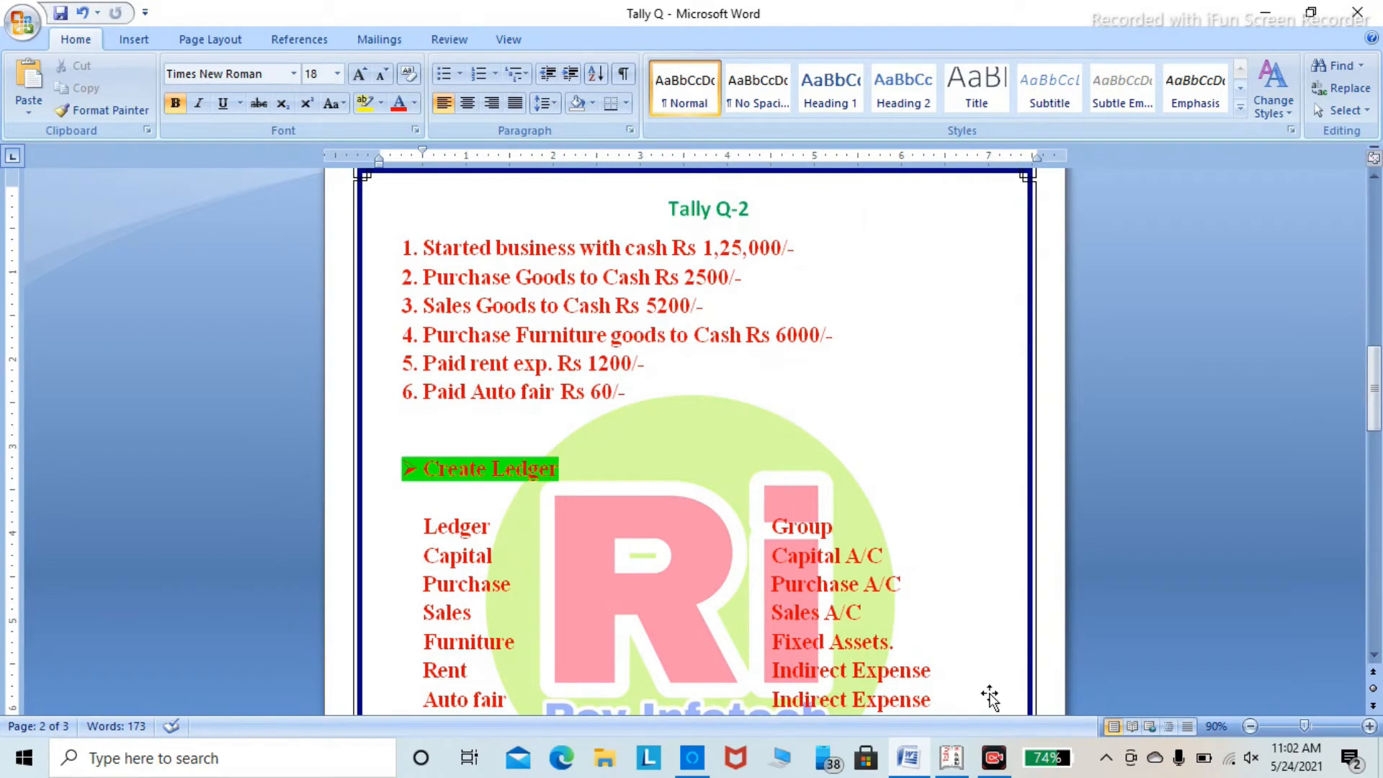
left_click(950, 758)
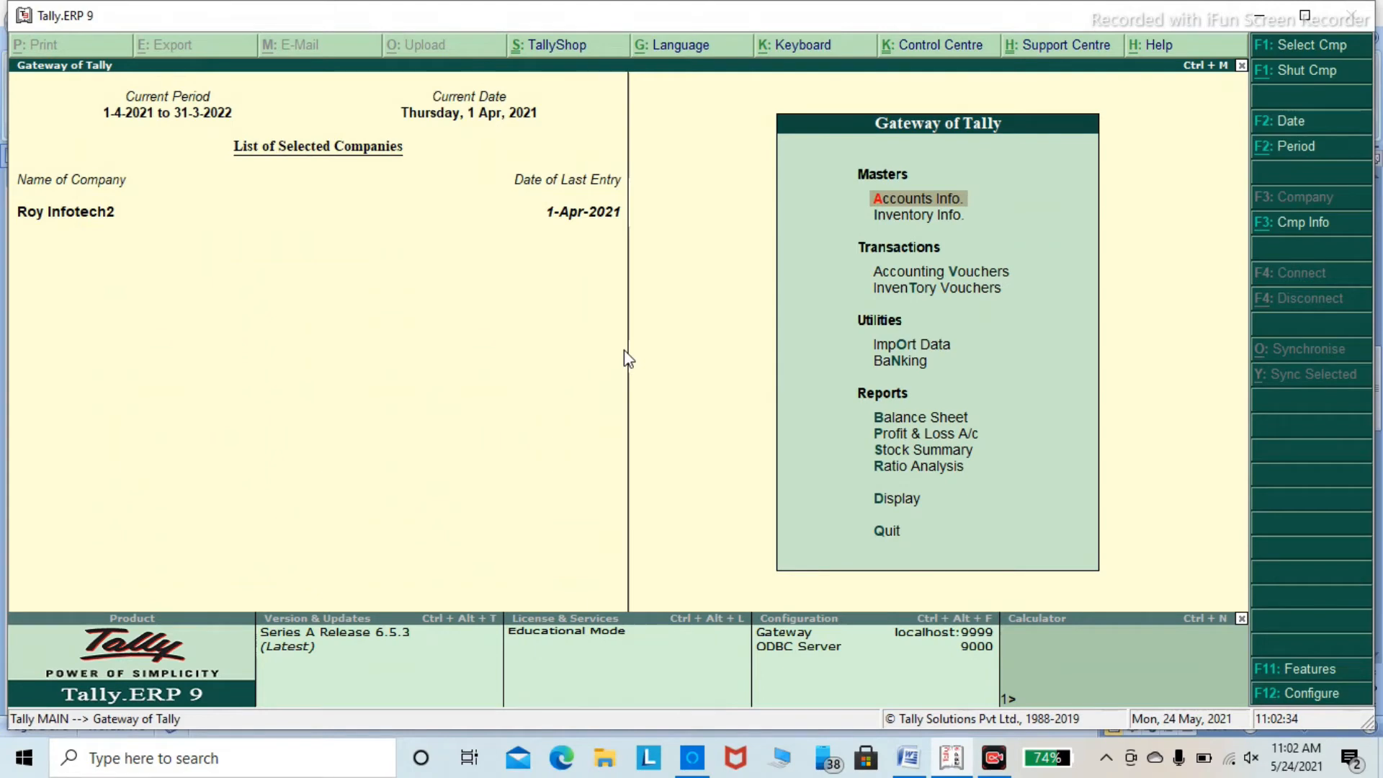
key("Down")
key("Down")
key("Return")
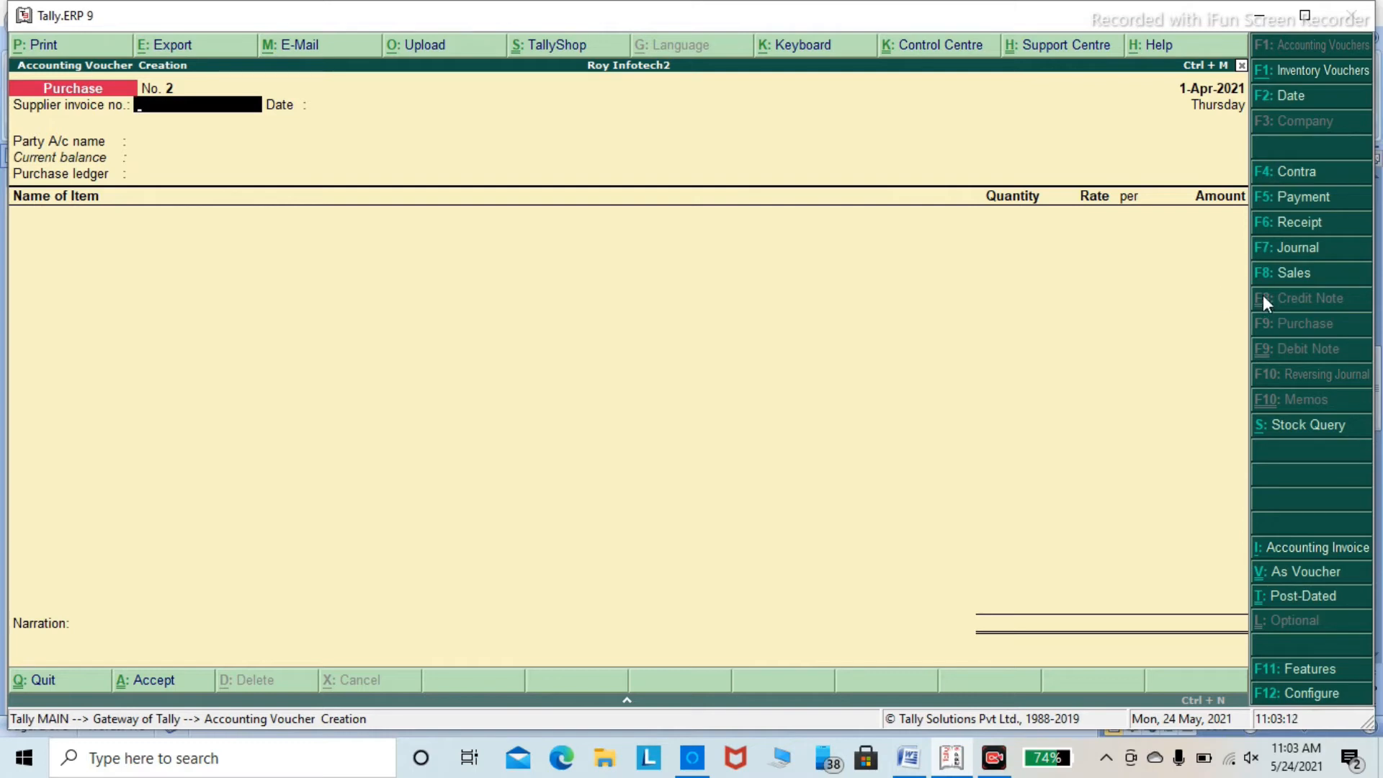
left_click(1295, 273)
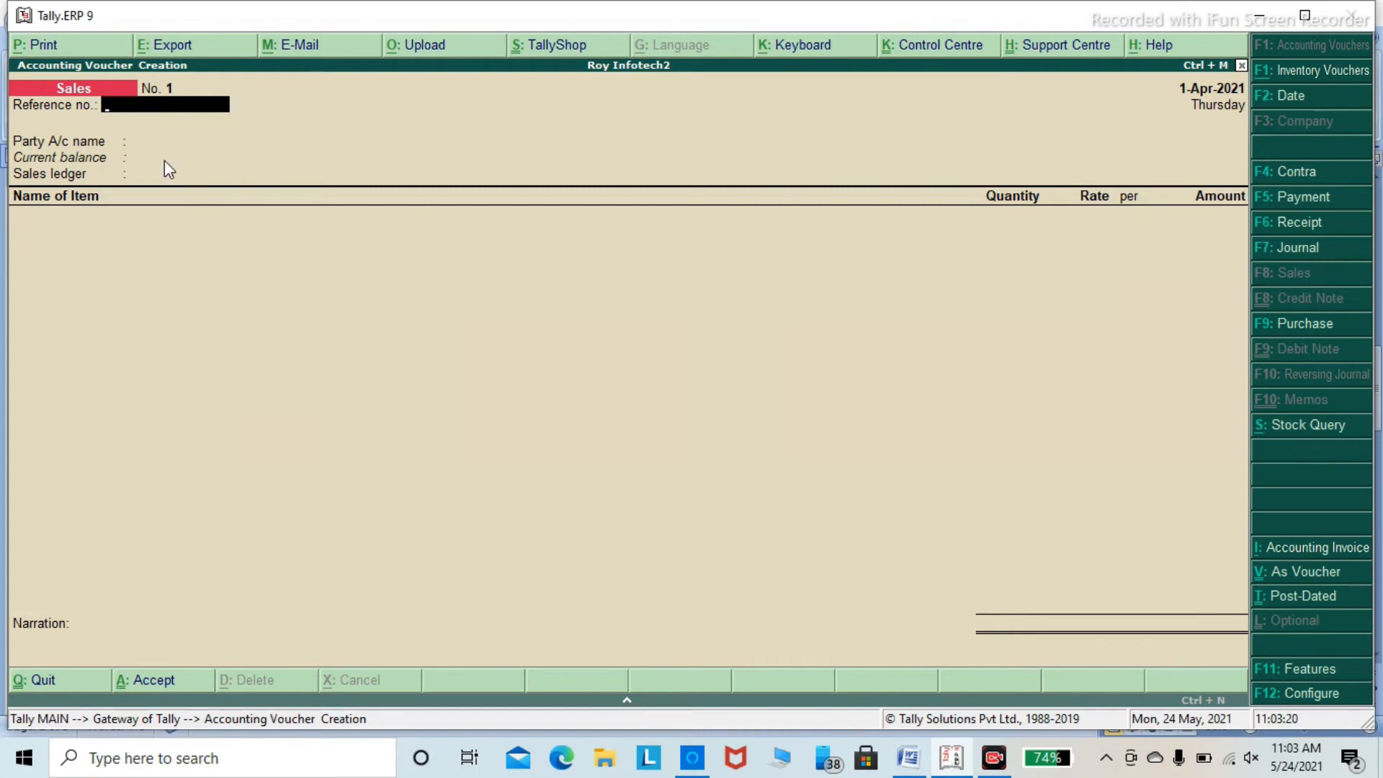
Enter reference number 0036, choose Cash as the party account and accept the despatch, order and buyer details at their defaults.
type("0036")
key("Return")
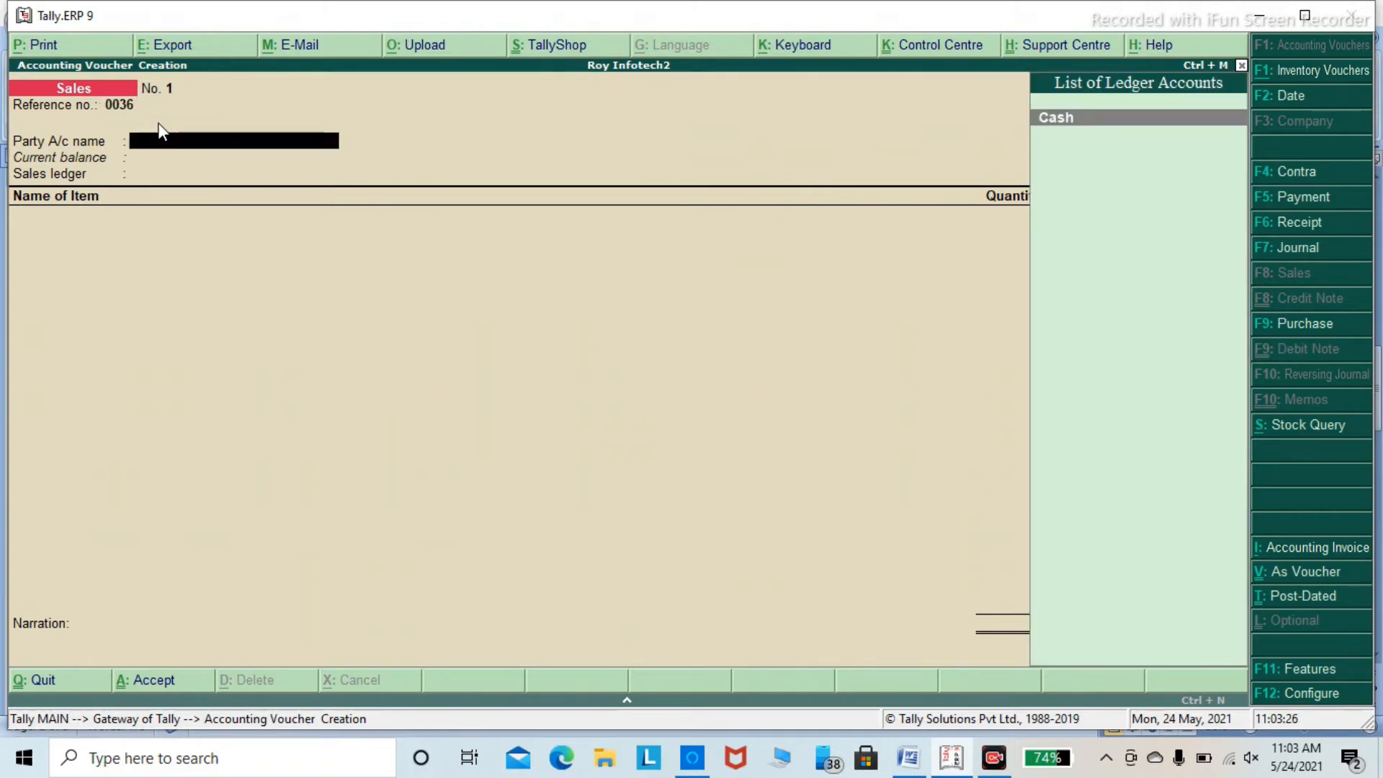
key("Return")
key("Return")
key("Return")
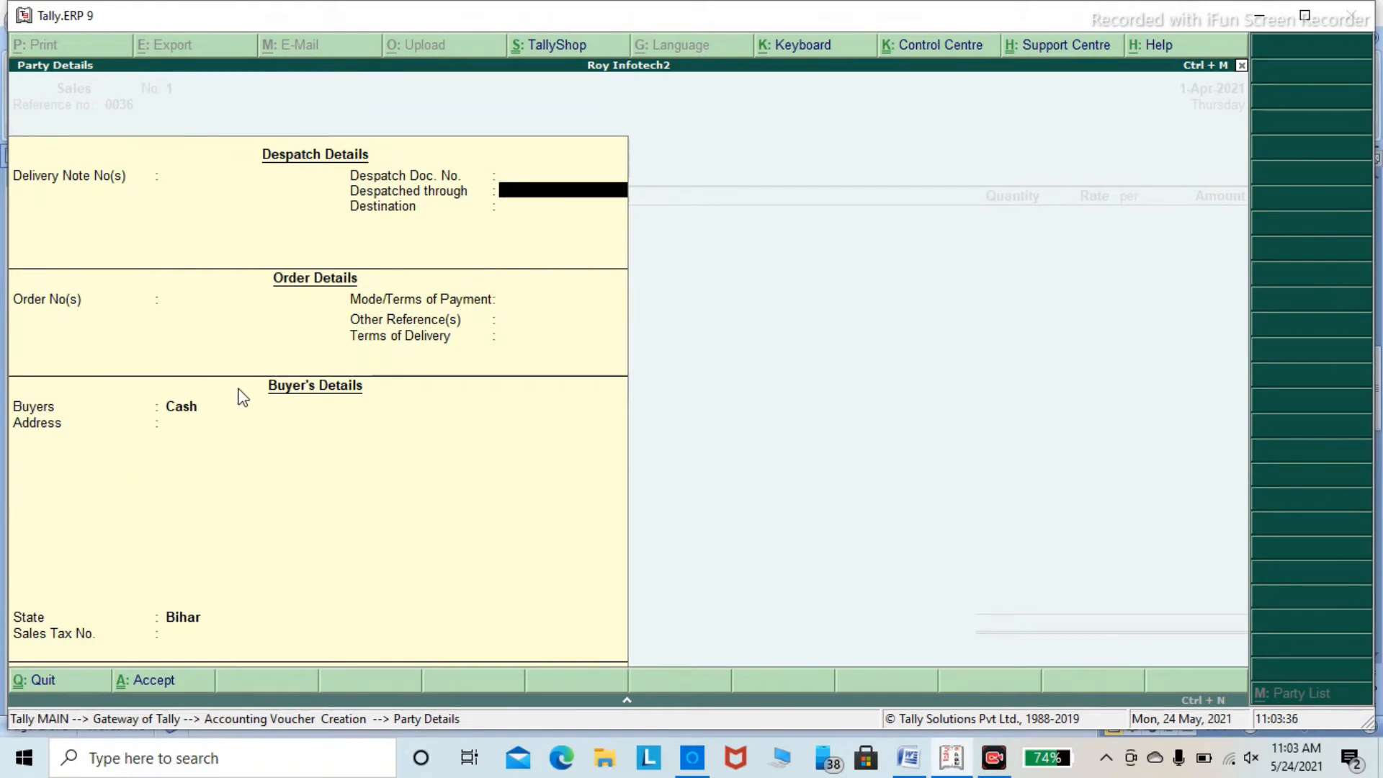
key("Return")
key("Return")
key("Return")
key("Return")
key("Return")
key("Return")
key("Return")
key("Return")
key("Return")
key("Return")
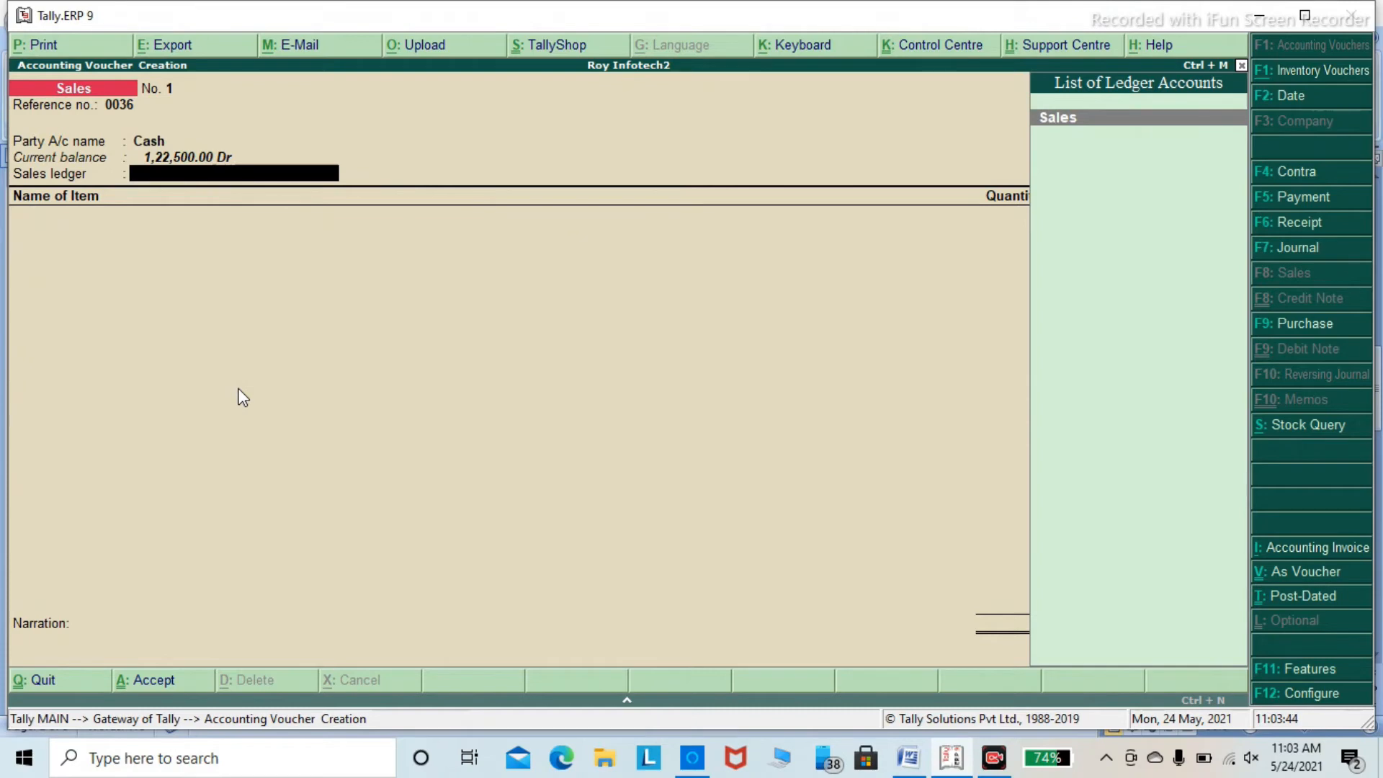
Choose Sales as the sales ledger, add a Sales line without items and enter the amount 5200 as given in the Word document.
key("Return")
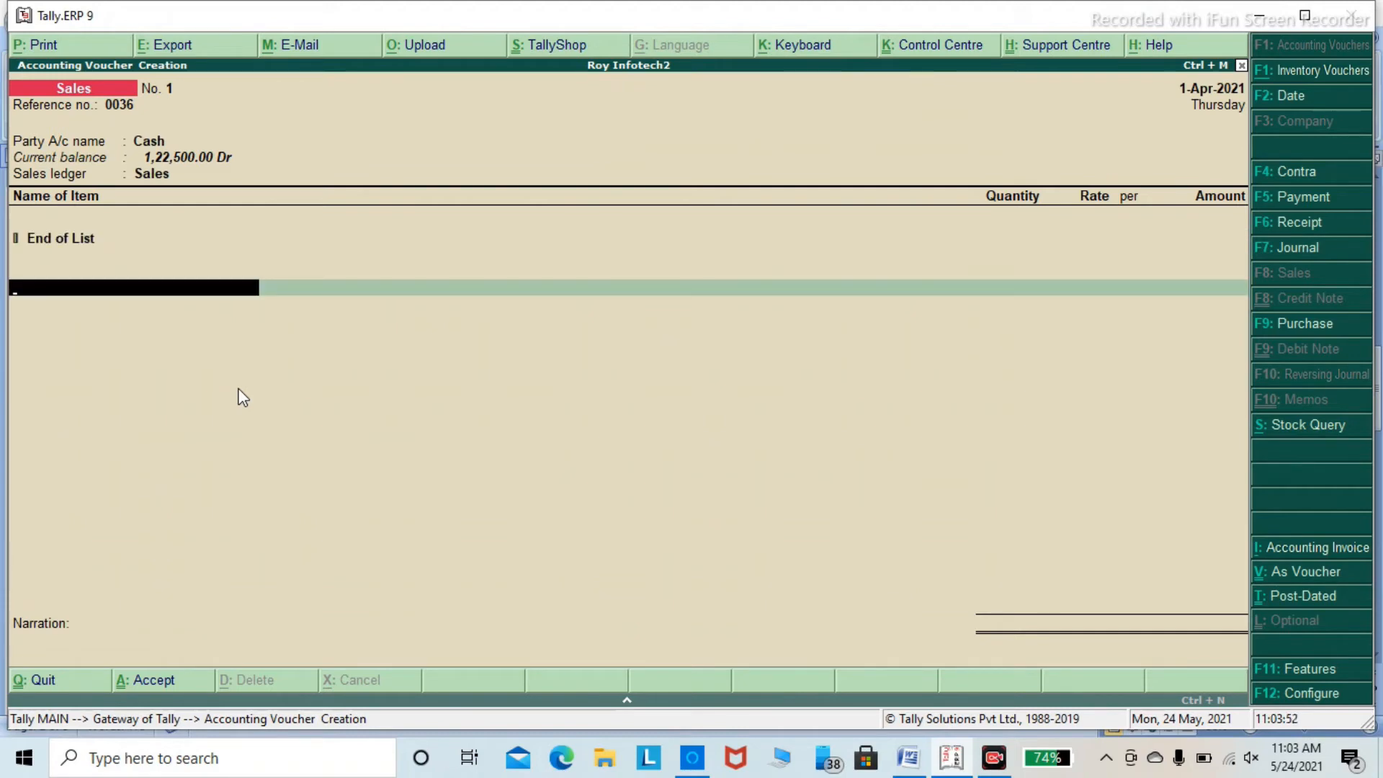
type("S")
key("Return")
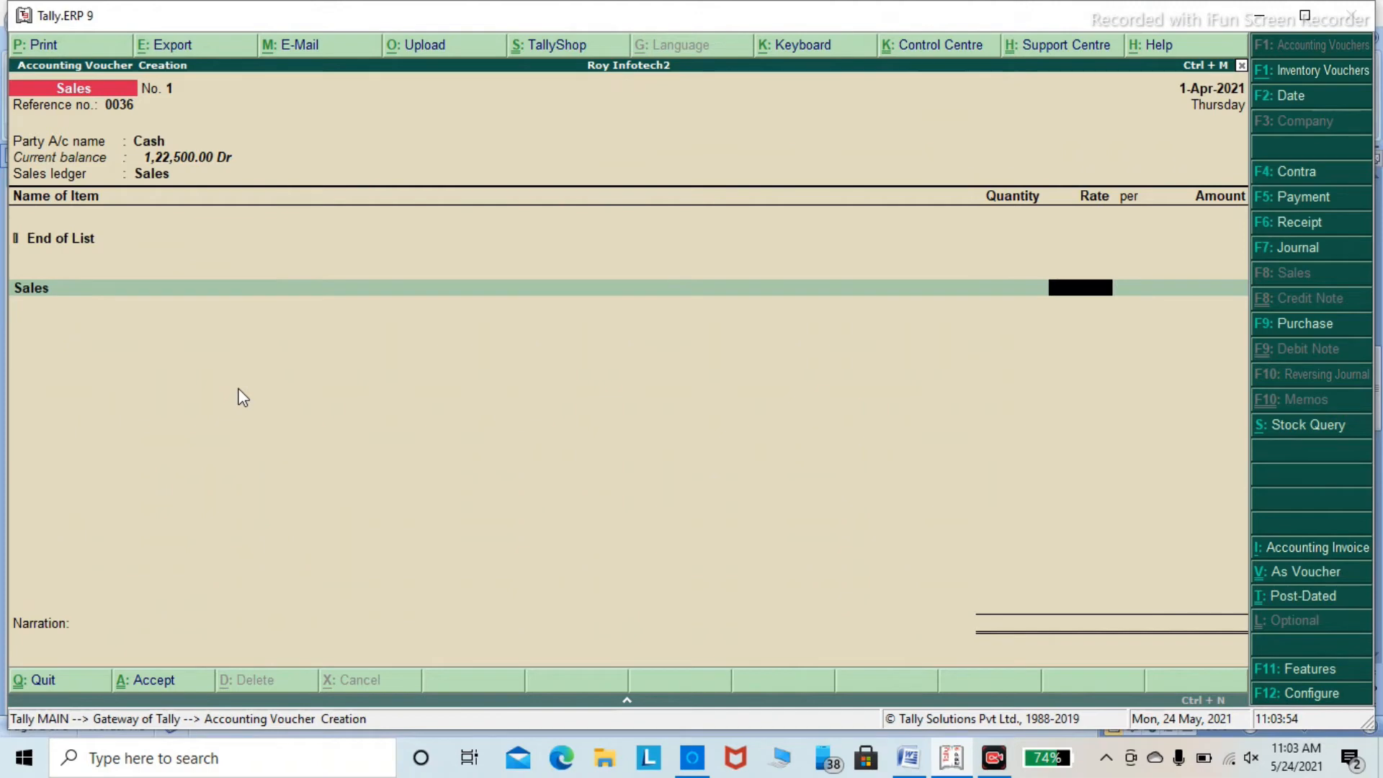
key("Return")
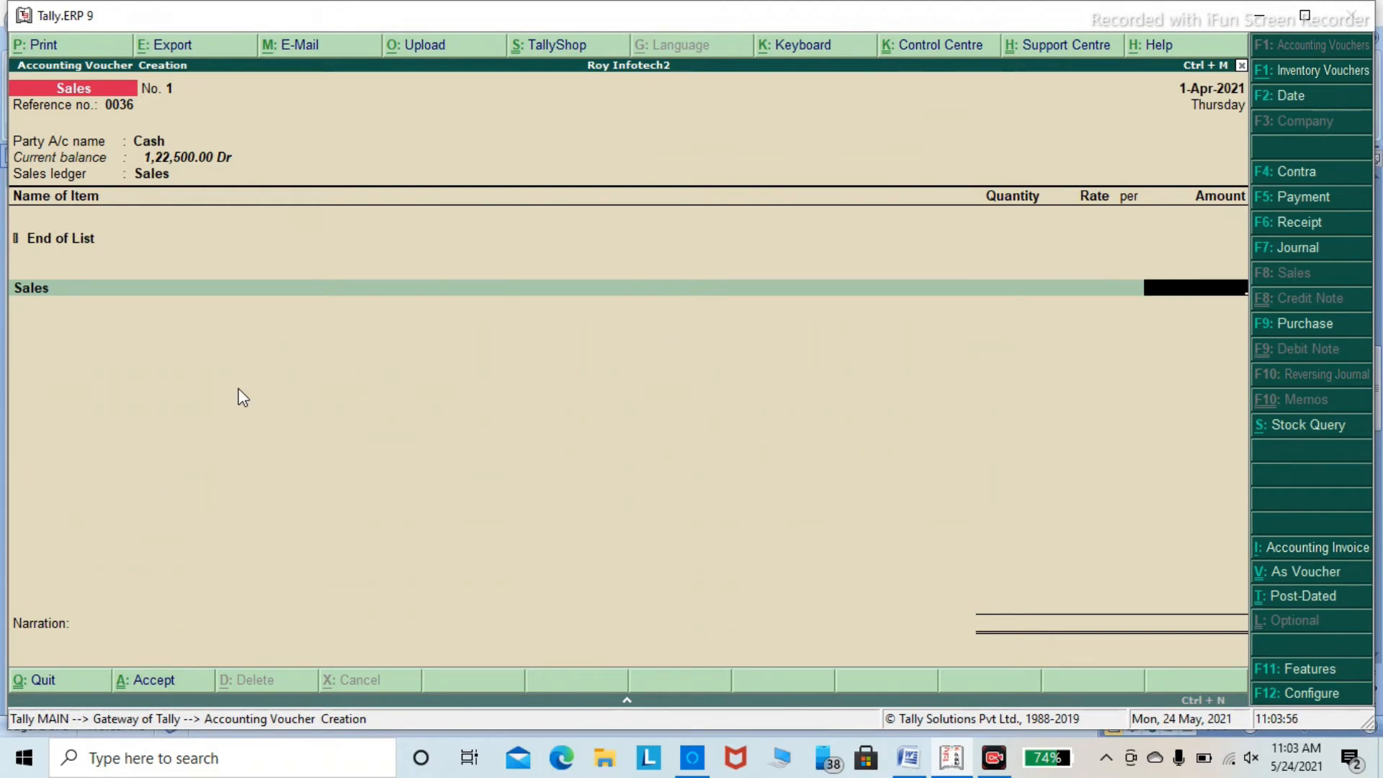
key("alt+Tab")
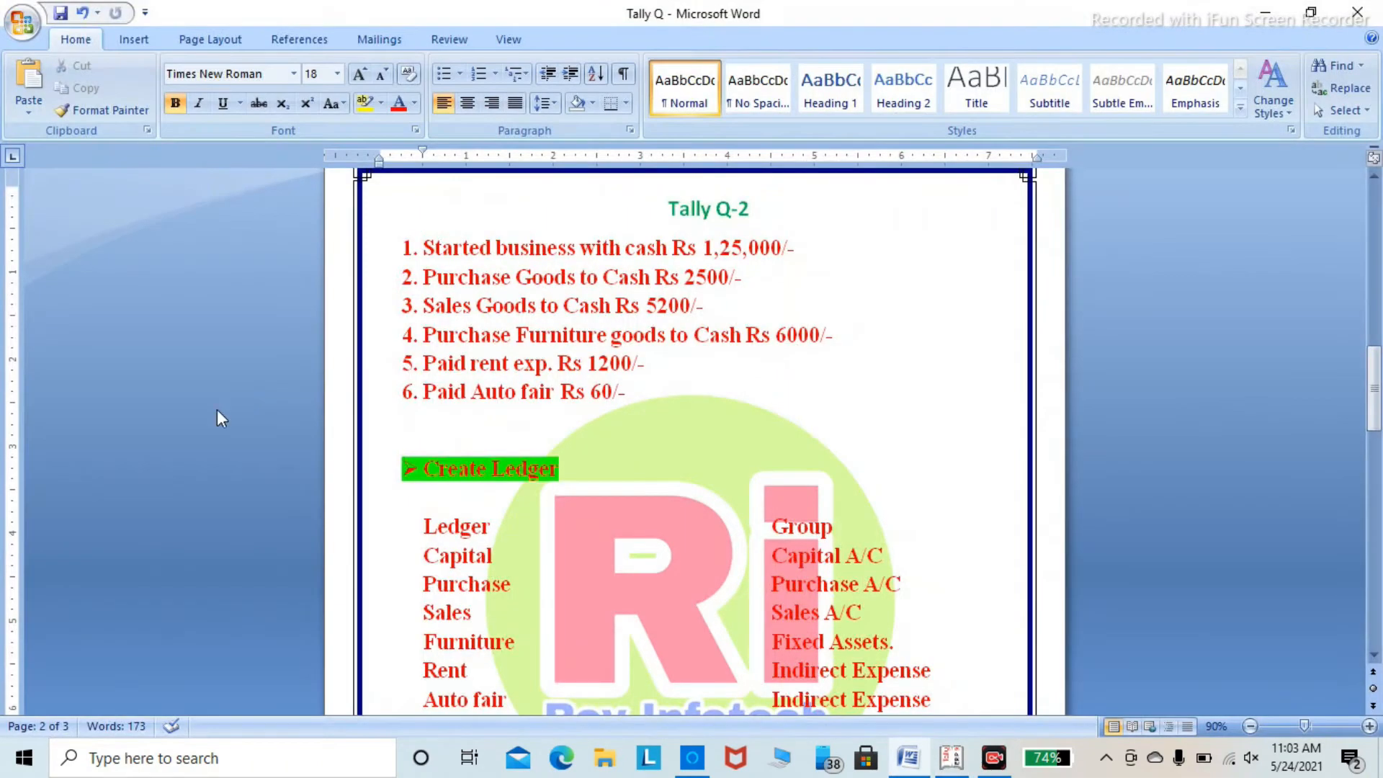
key("alt+Tab")
type("5200")
key("Return")
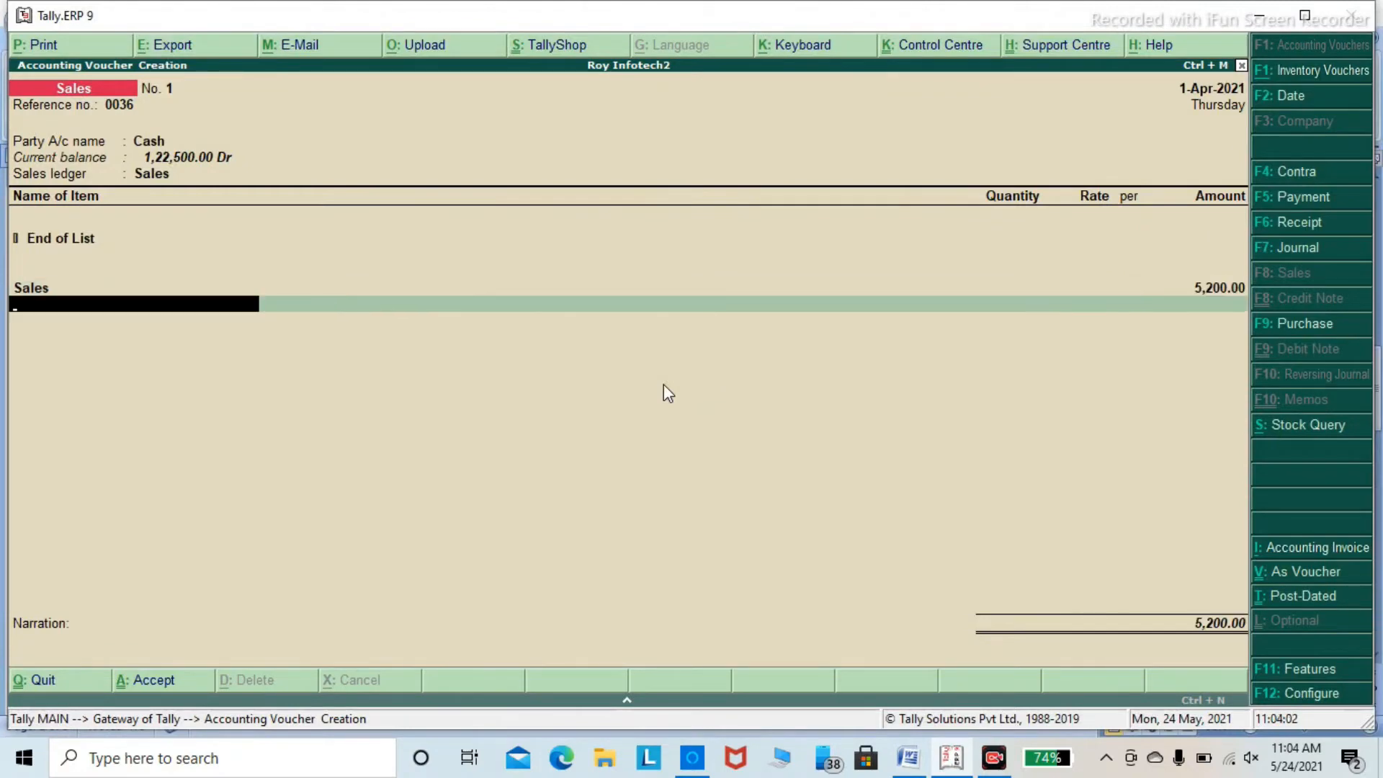
Accept the Sales voucher without a narration and return to the Gateway of Tally.
key("Return")
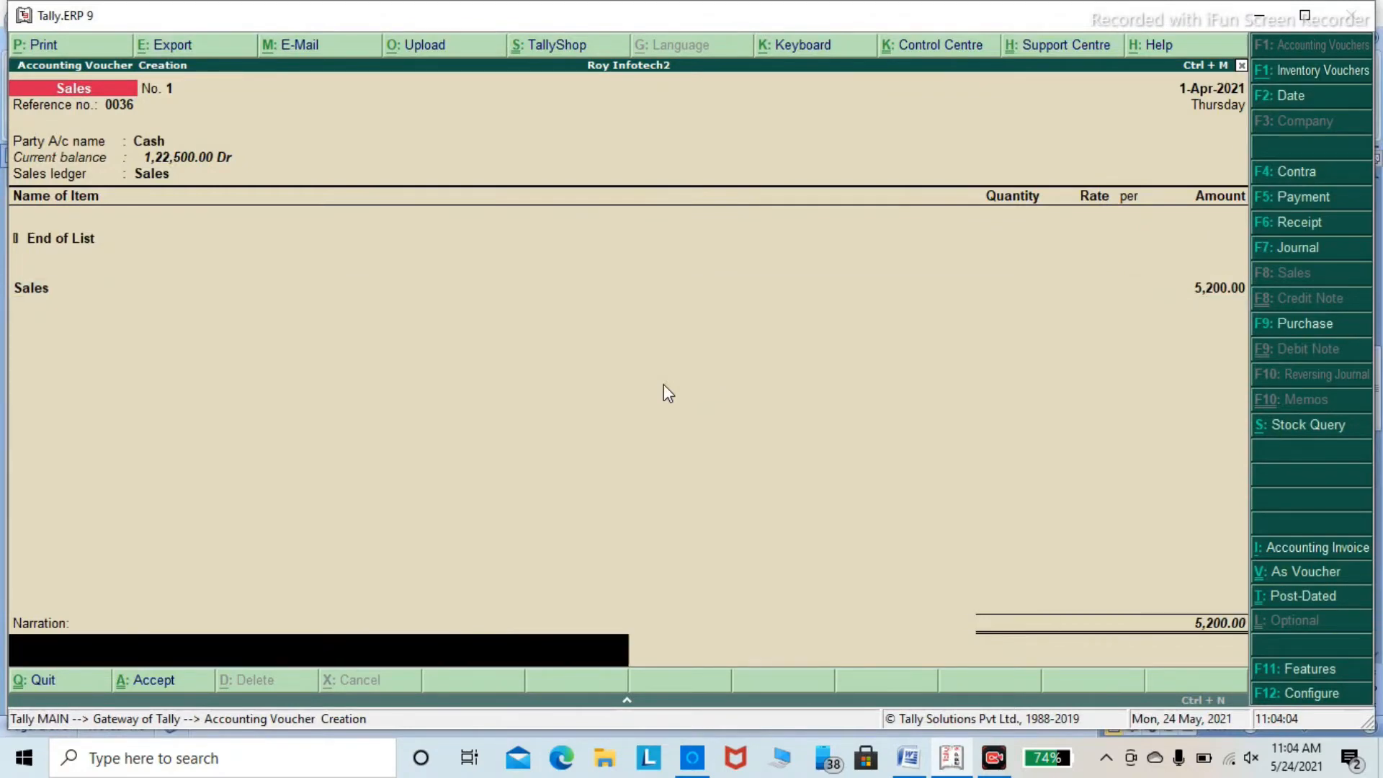
key("Return")
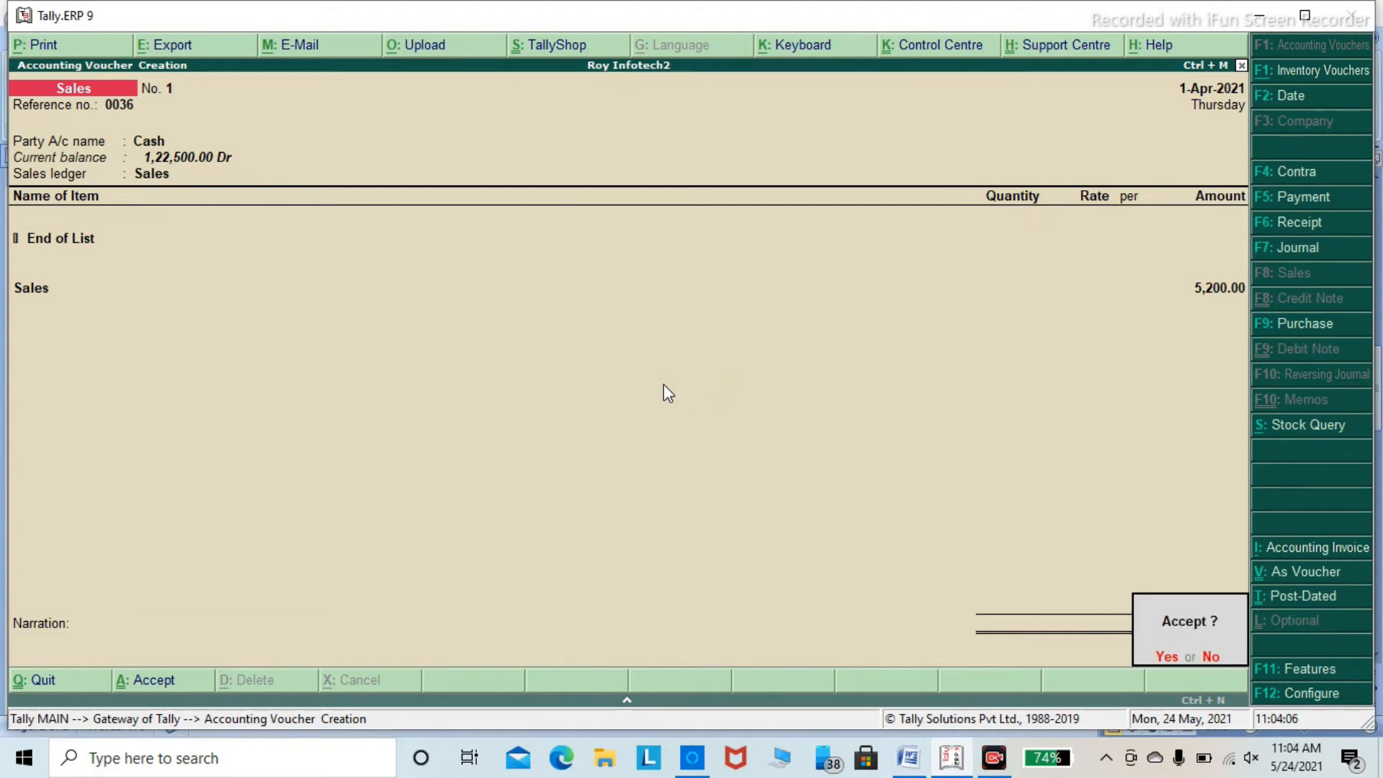
key("Return")
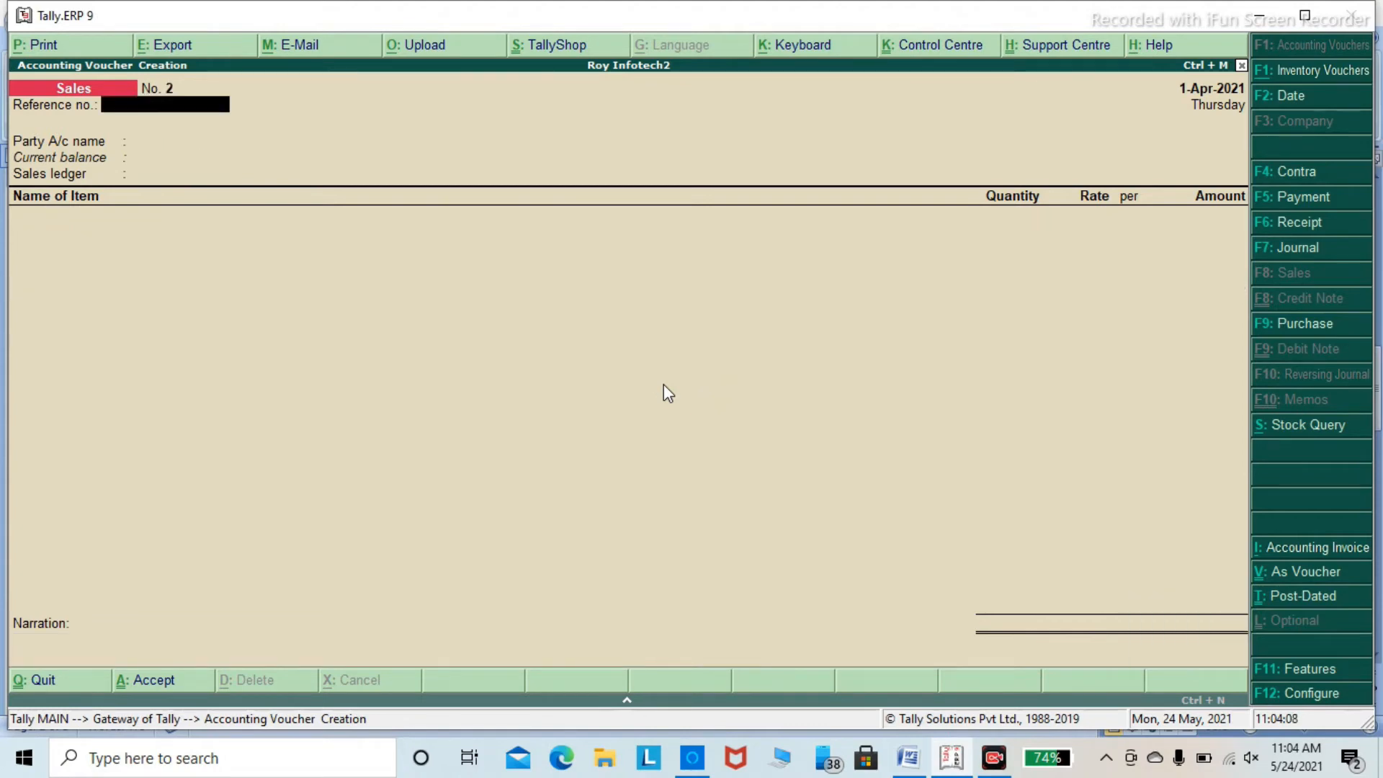
key("Escape")
key("Return")
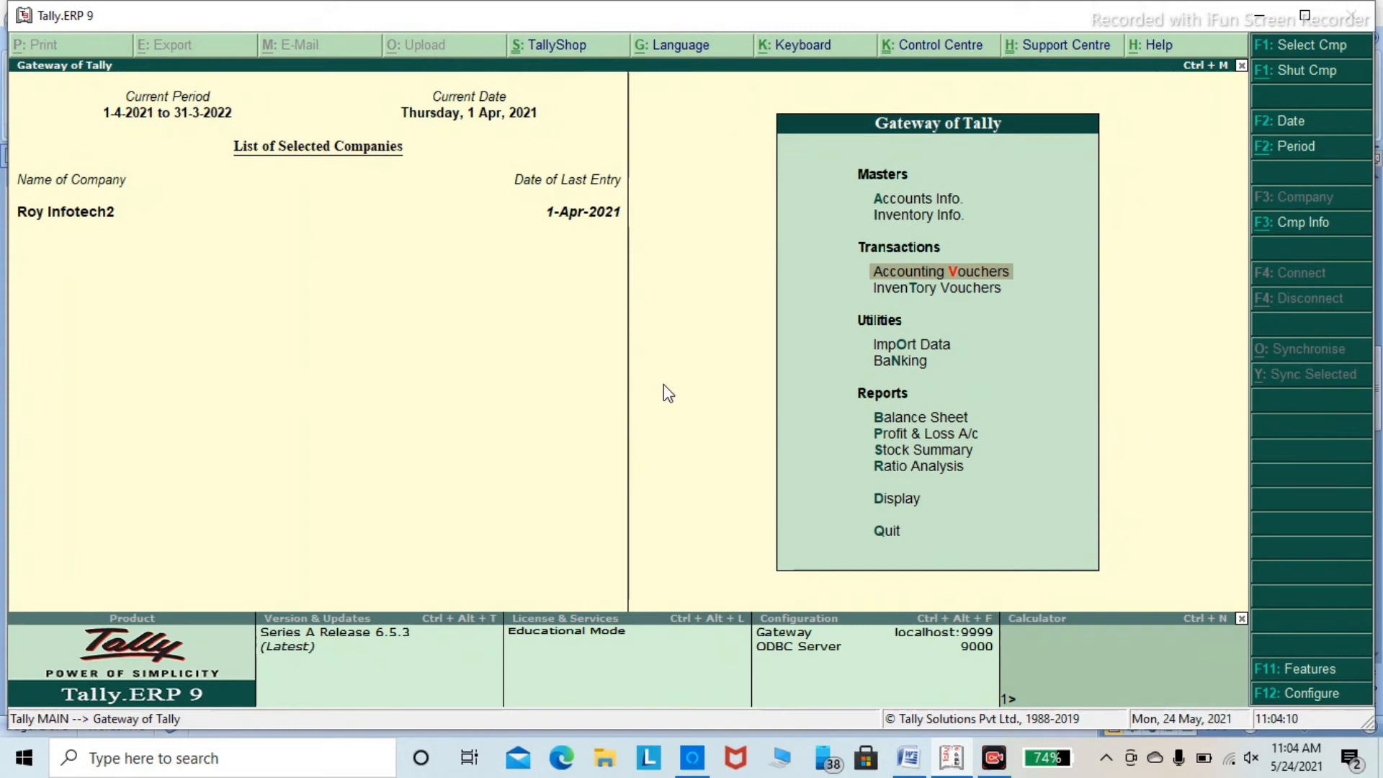
Open the Balance Sheet in detailed view and examine the Profit & Loss A/c and Cash-in-Hand lines.
key("Down")
key("Down")
key("Down")
key("Down")
key("Return")
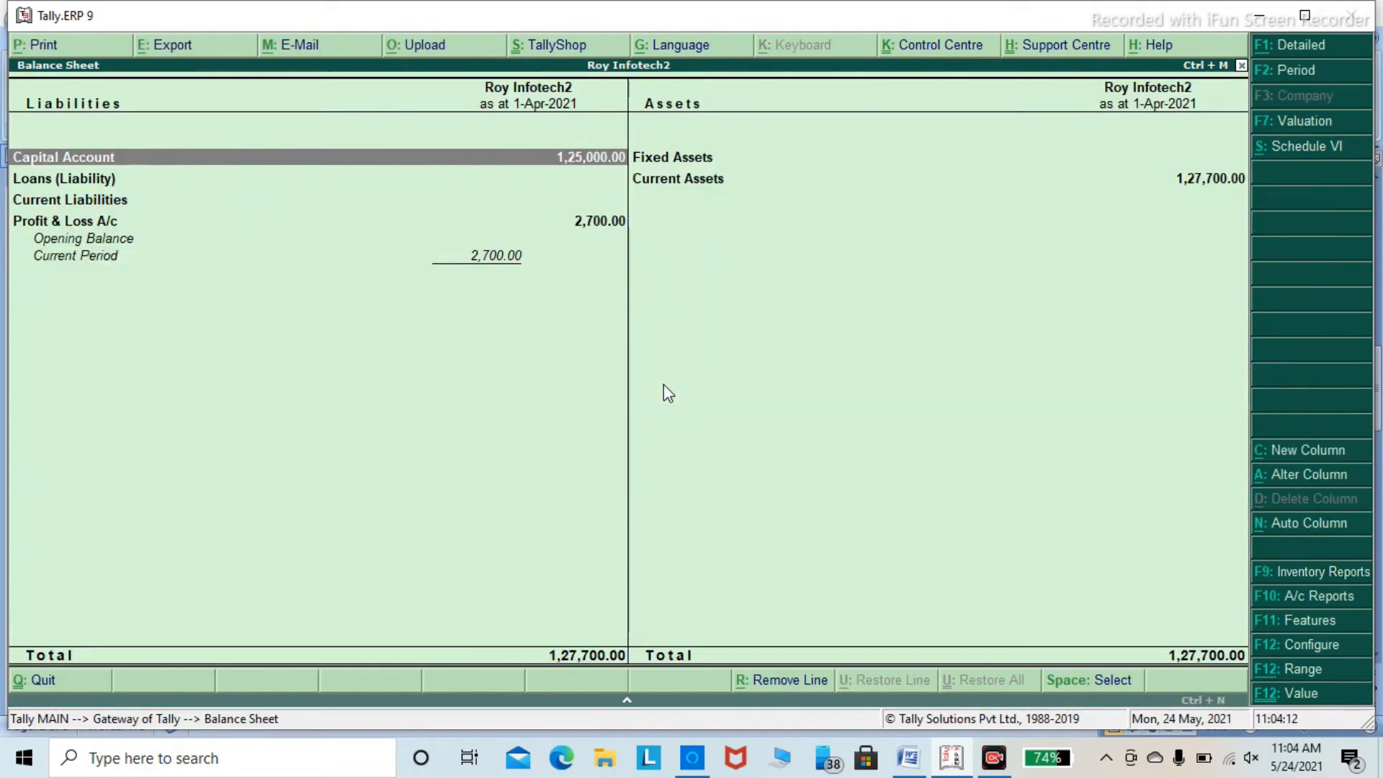
key("alt+F1")
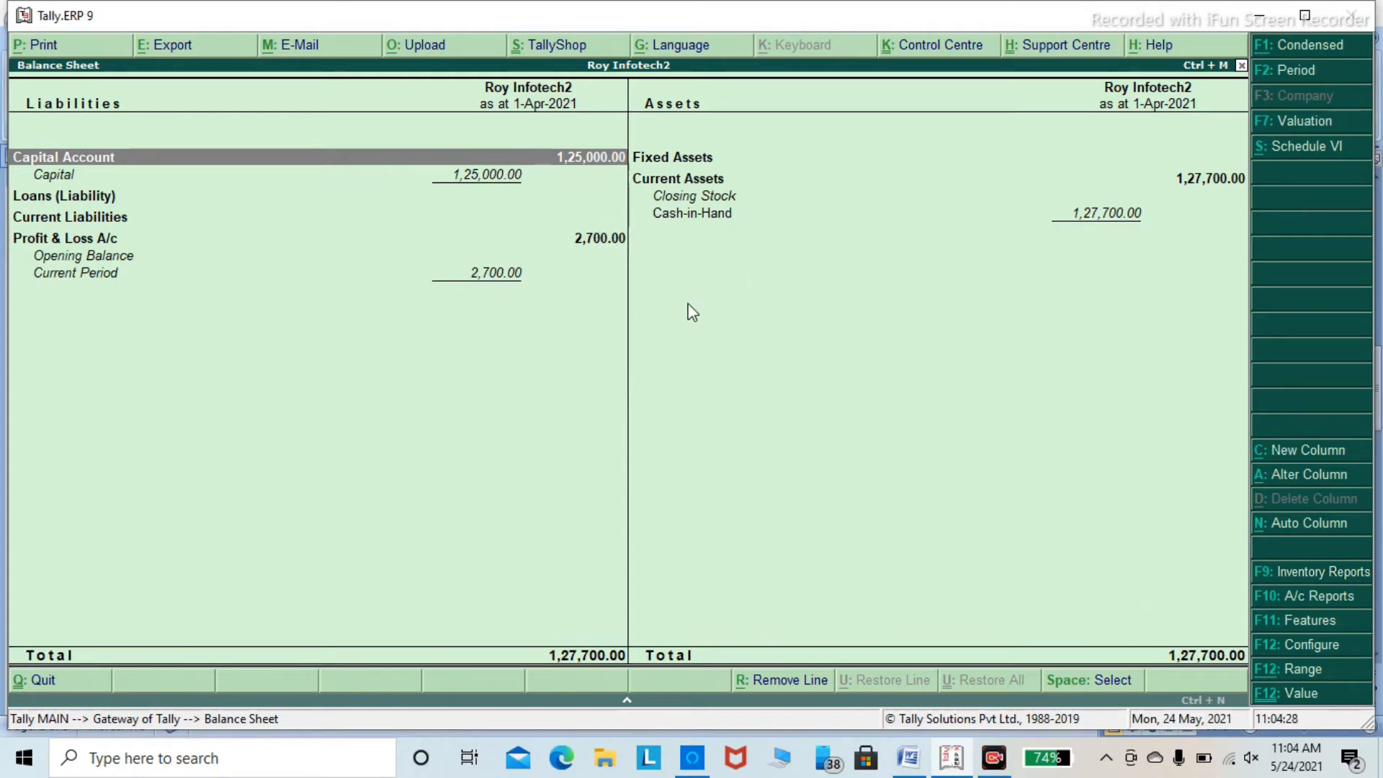
key("Down")
key("Down")
key("Down")
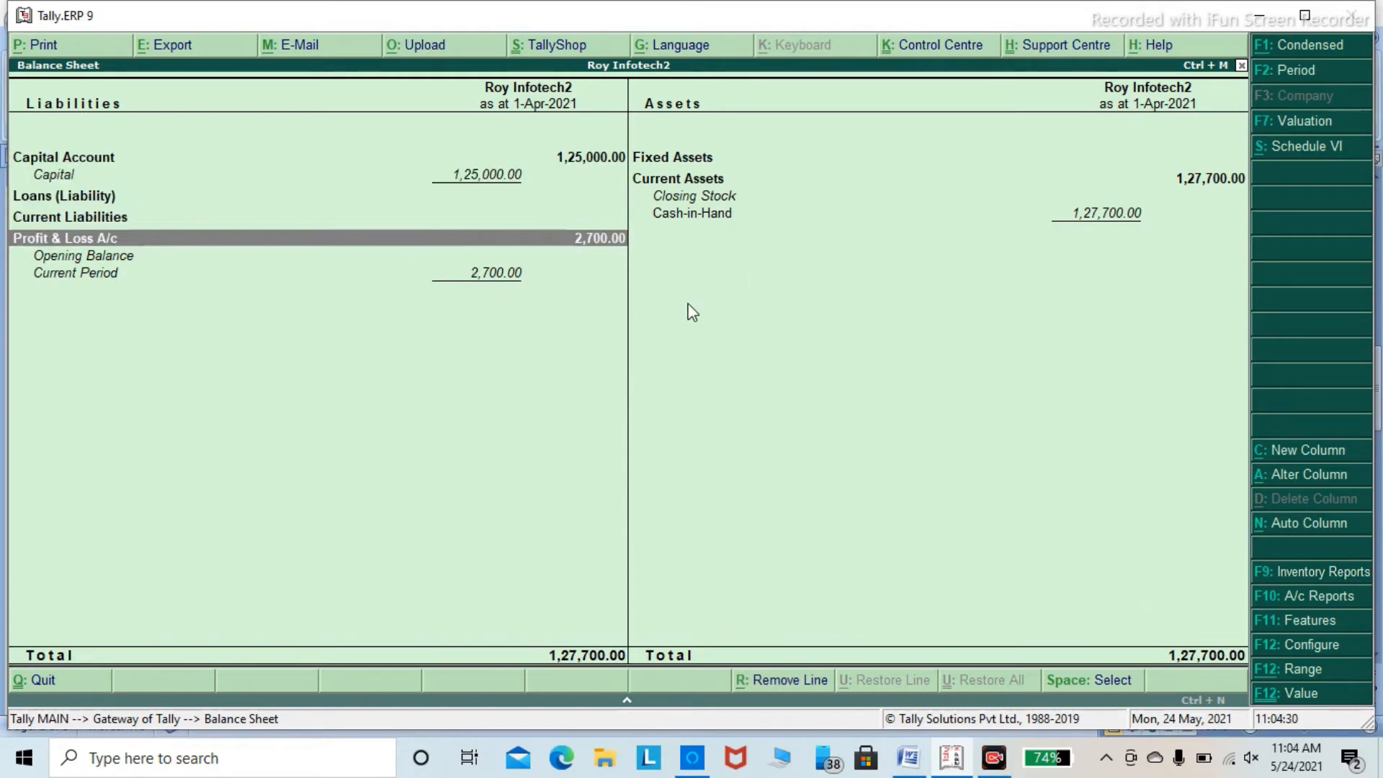
key("Right")
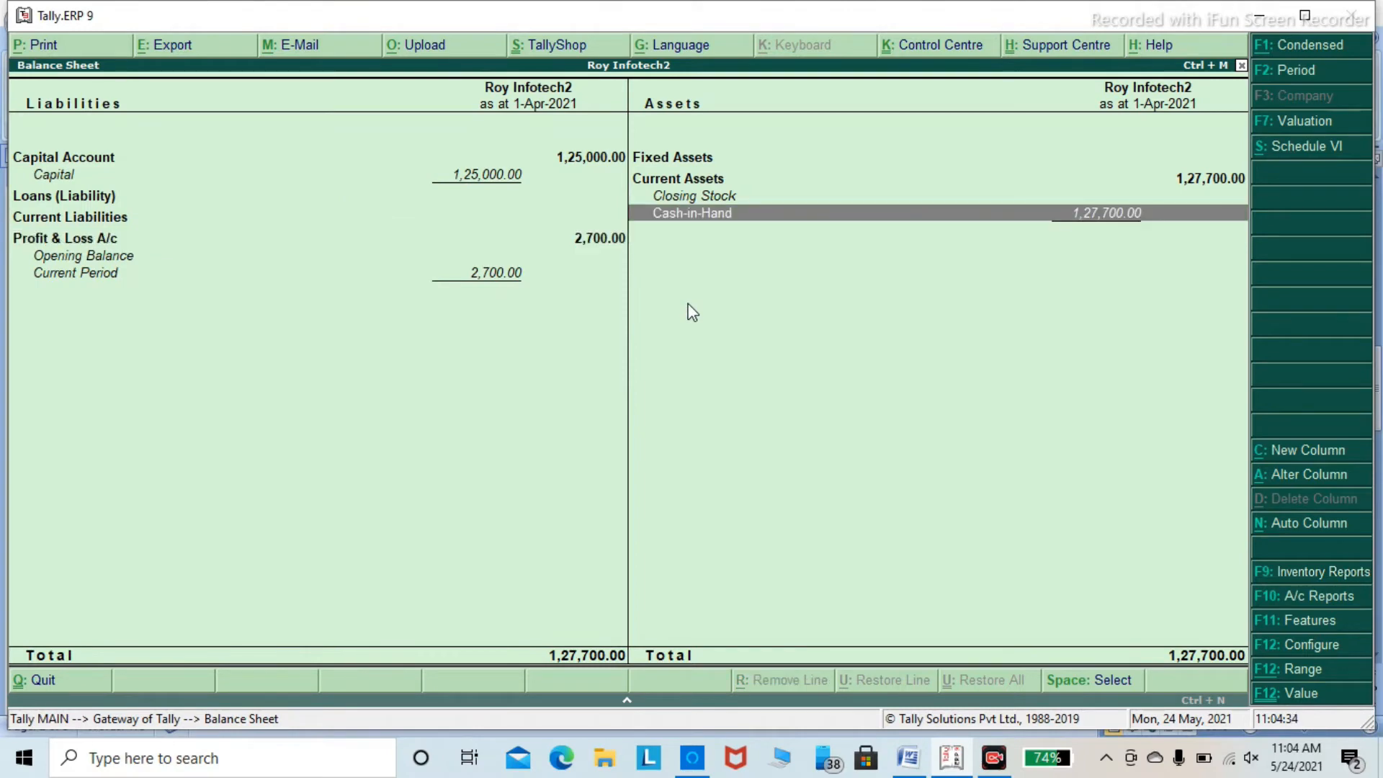
key("Left")
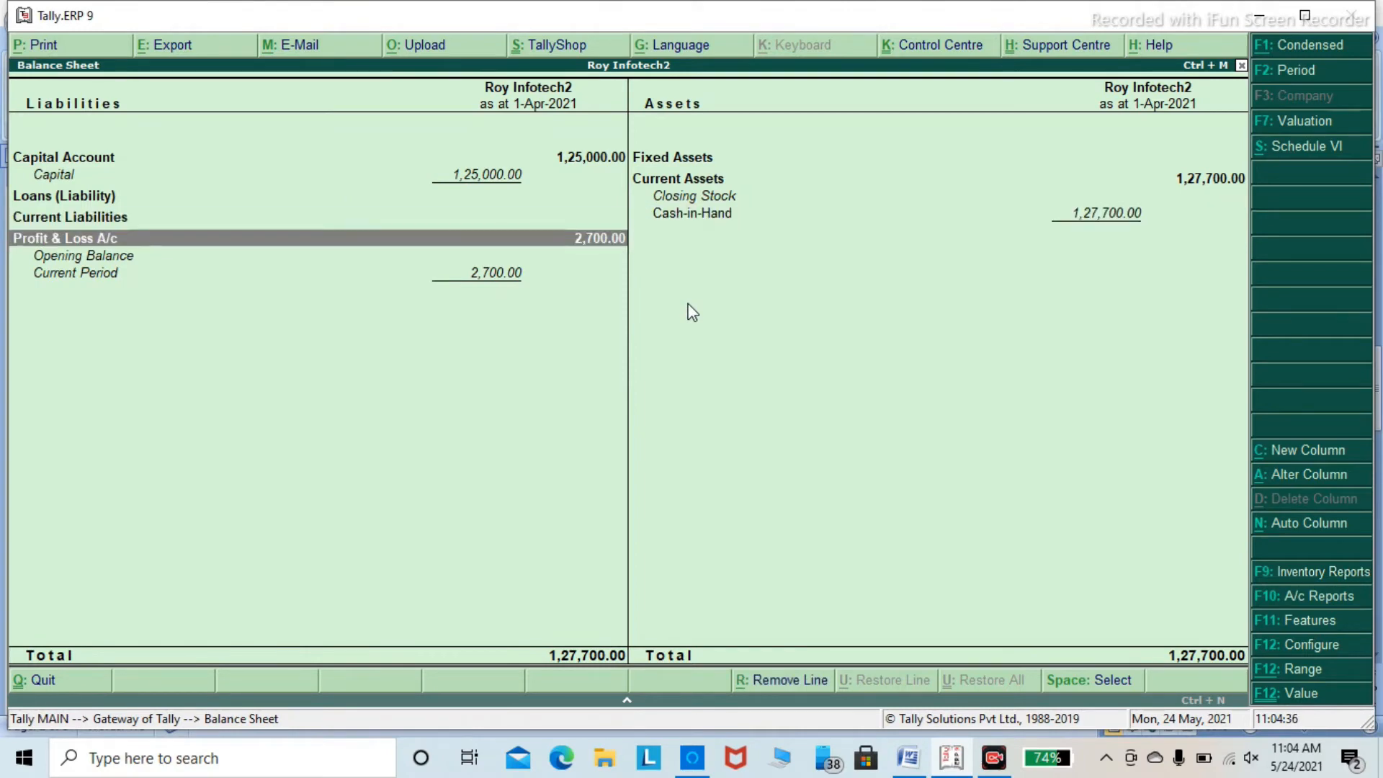
Open the Profit & Loss A/c from the Balance Sheet and compare its purchase and sales entries in detailed and condensed views.
key("Return")
key("alt+f1")
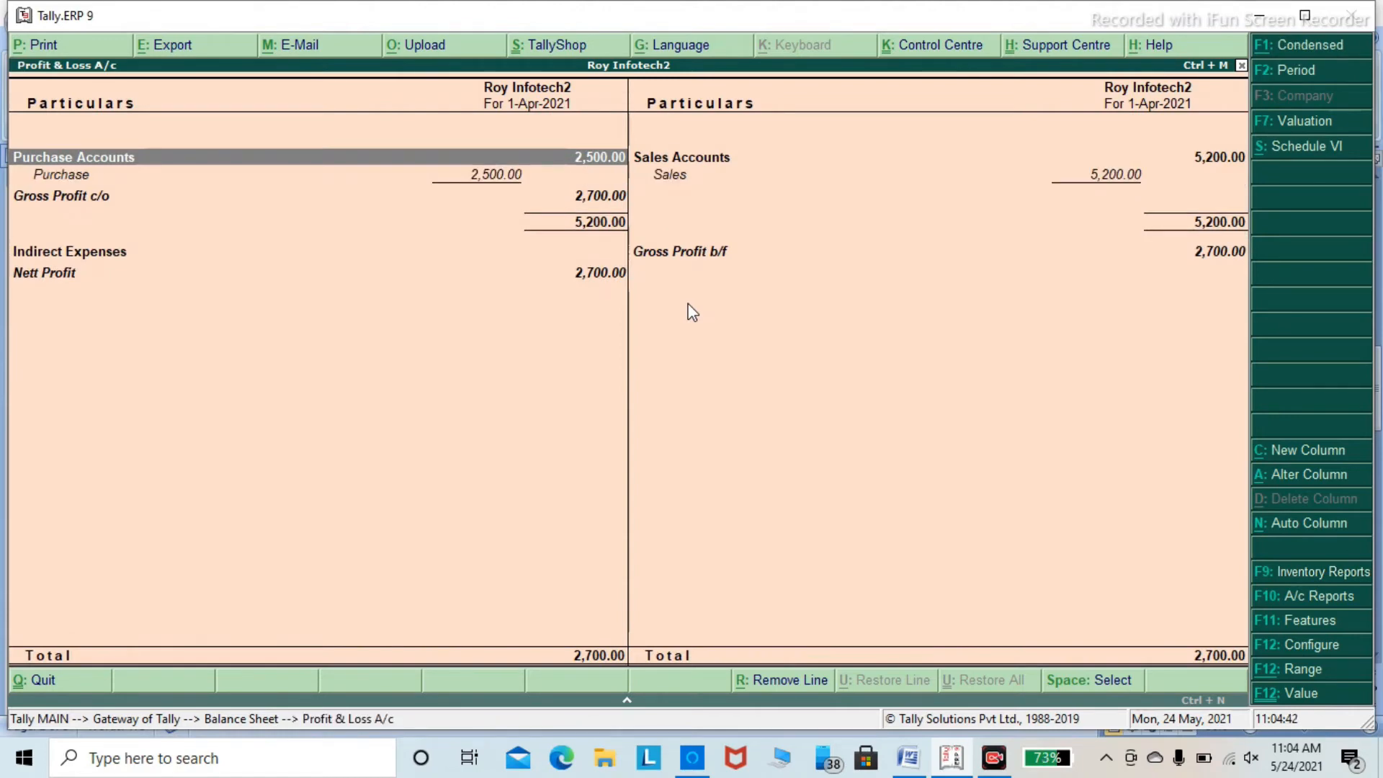
key("Down")
key("Right")
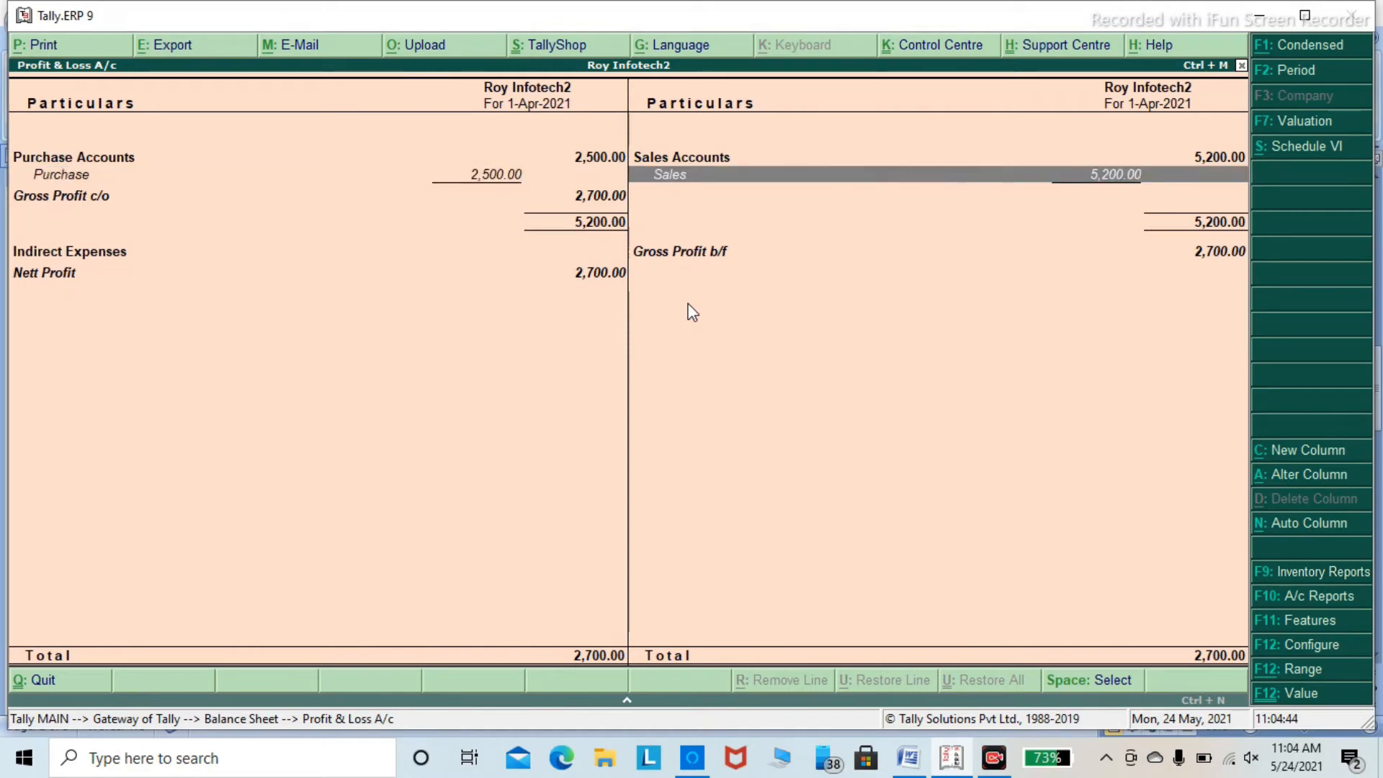
key("Down")
key("Left")
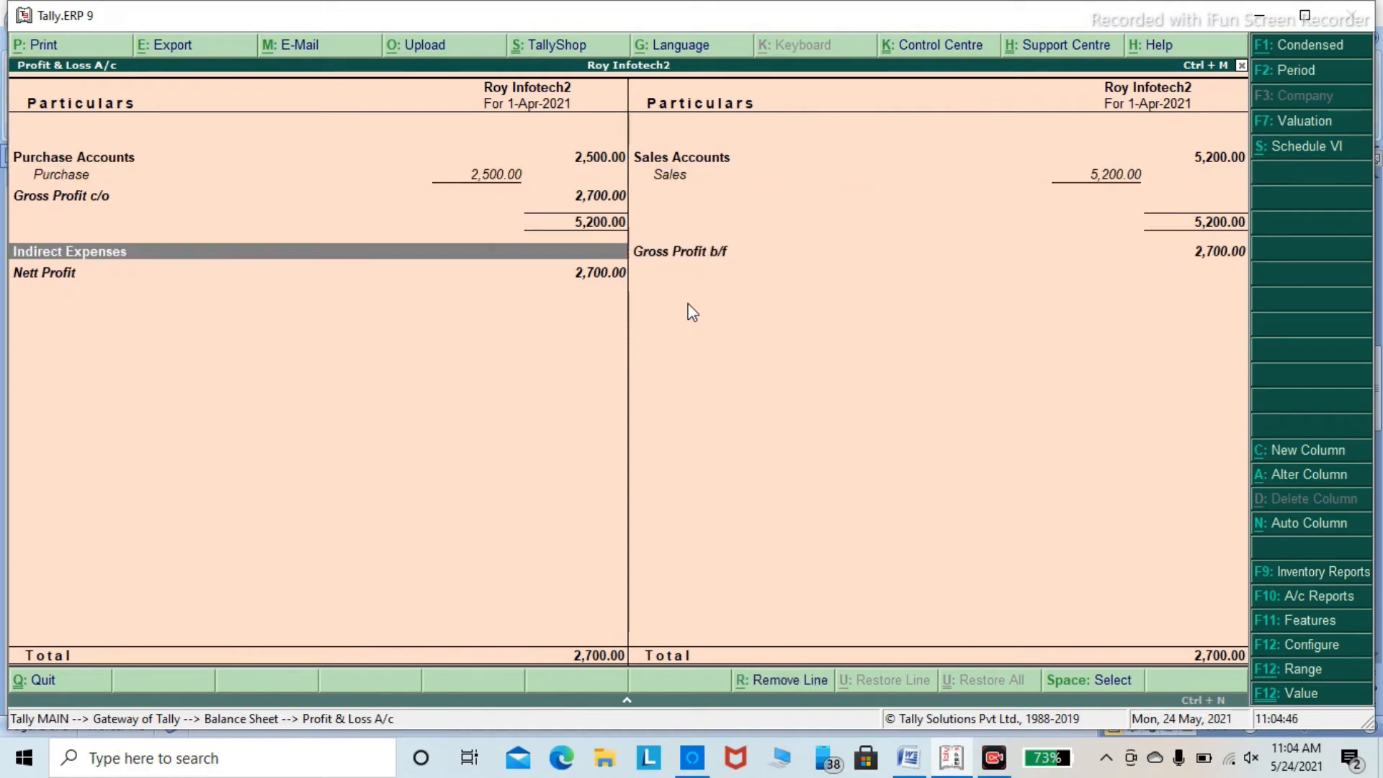
key("alt+F1")
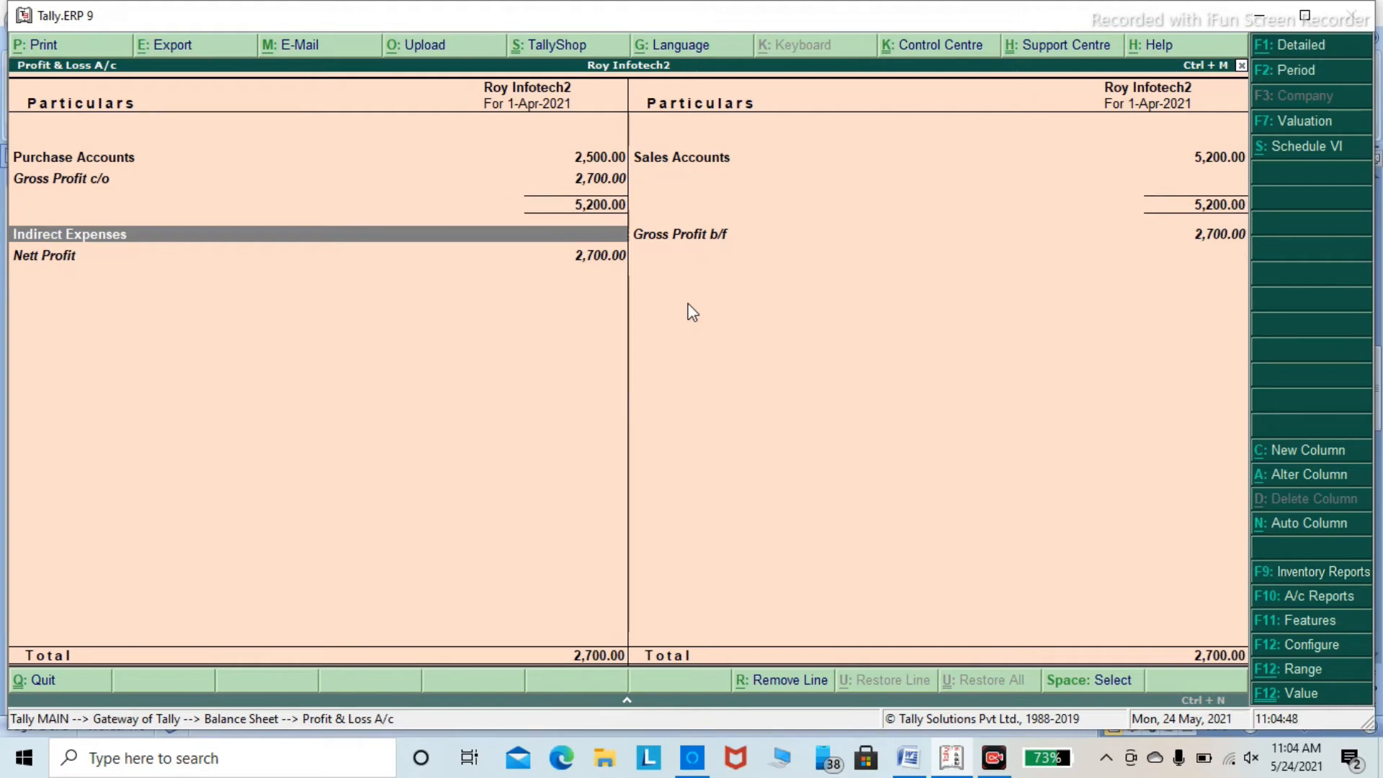
key("alt+F1")
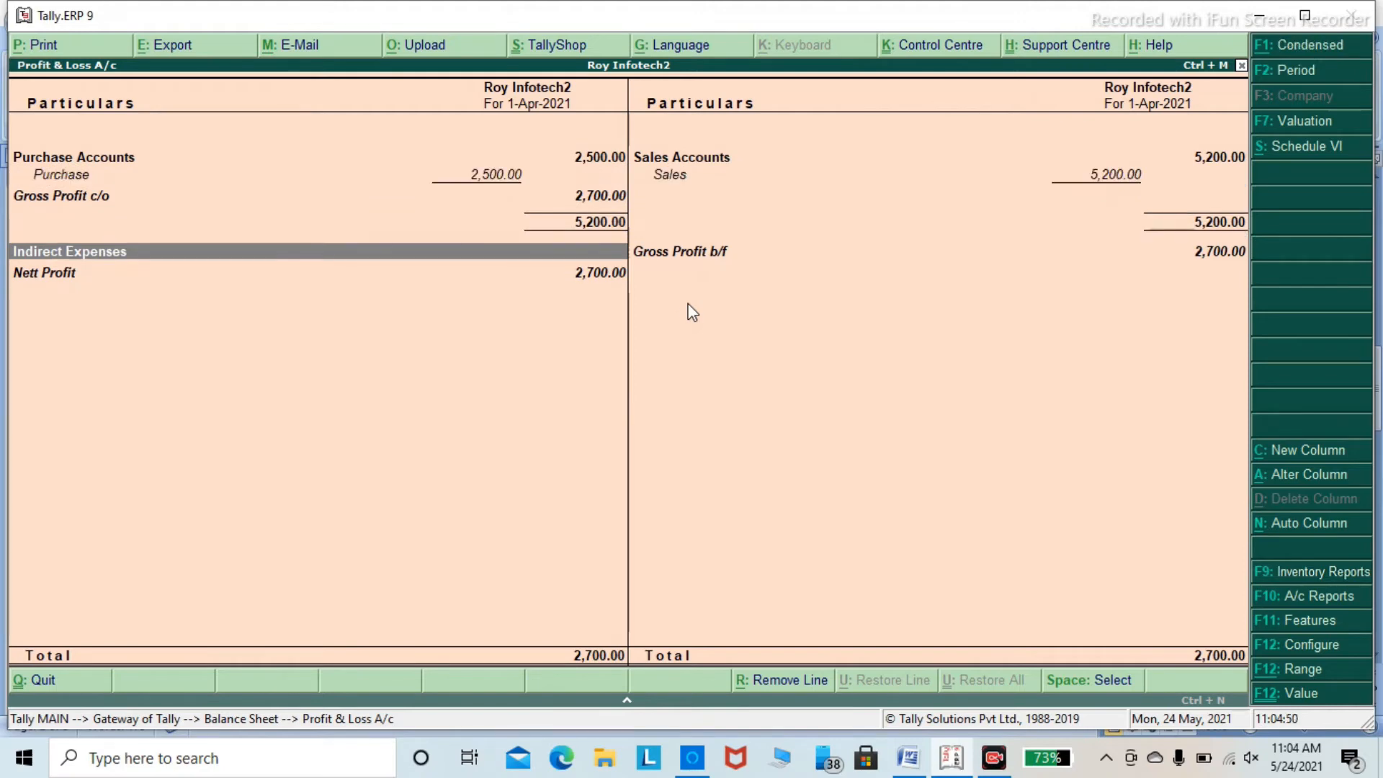
key("Up")
key("Up")
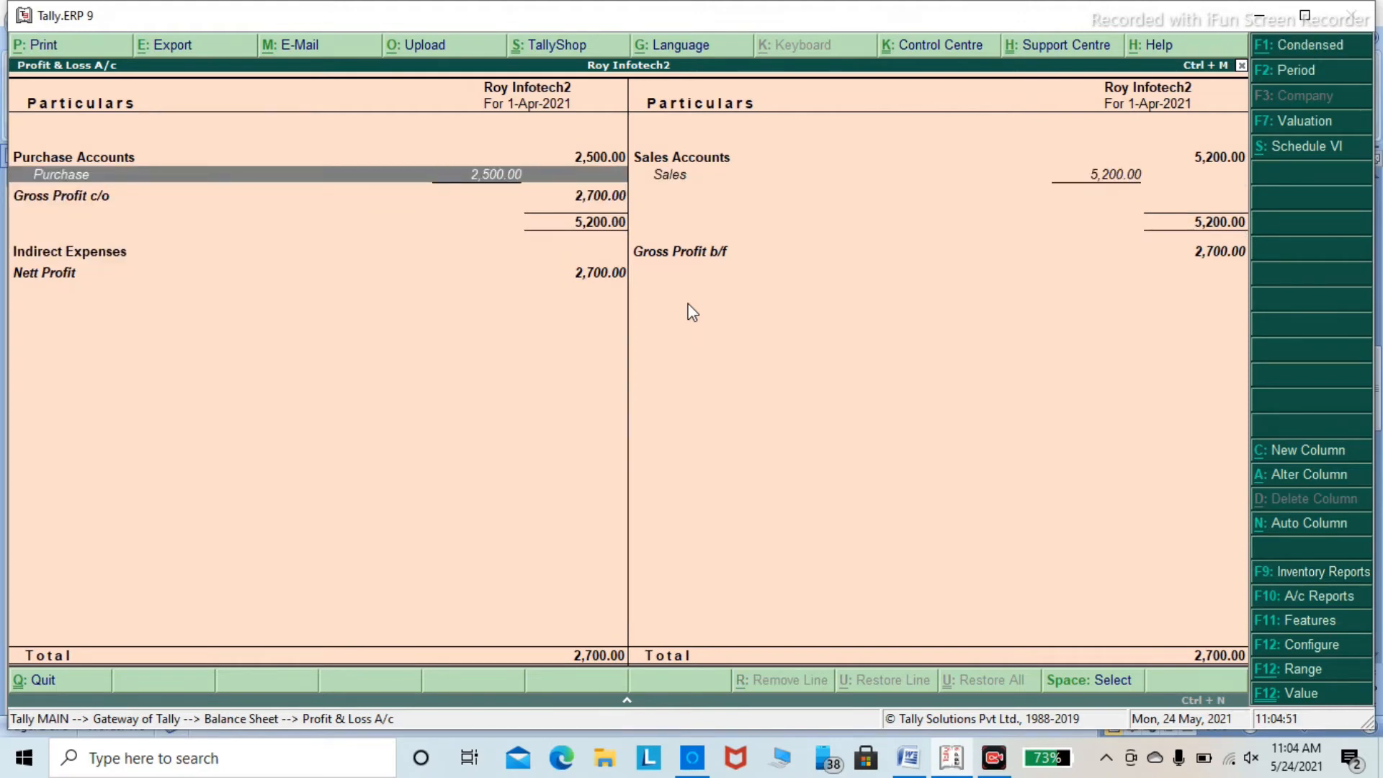
key("Right")
key("alt+F1")
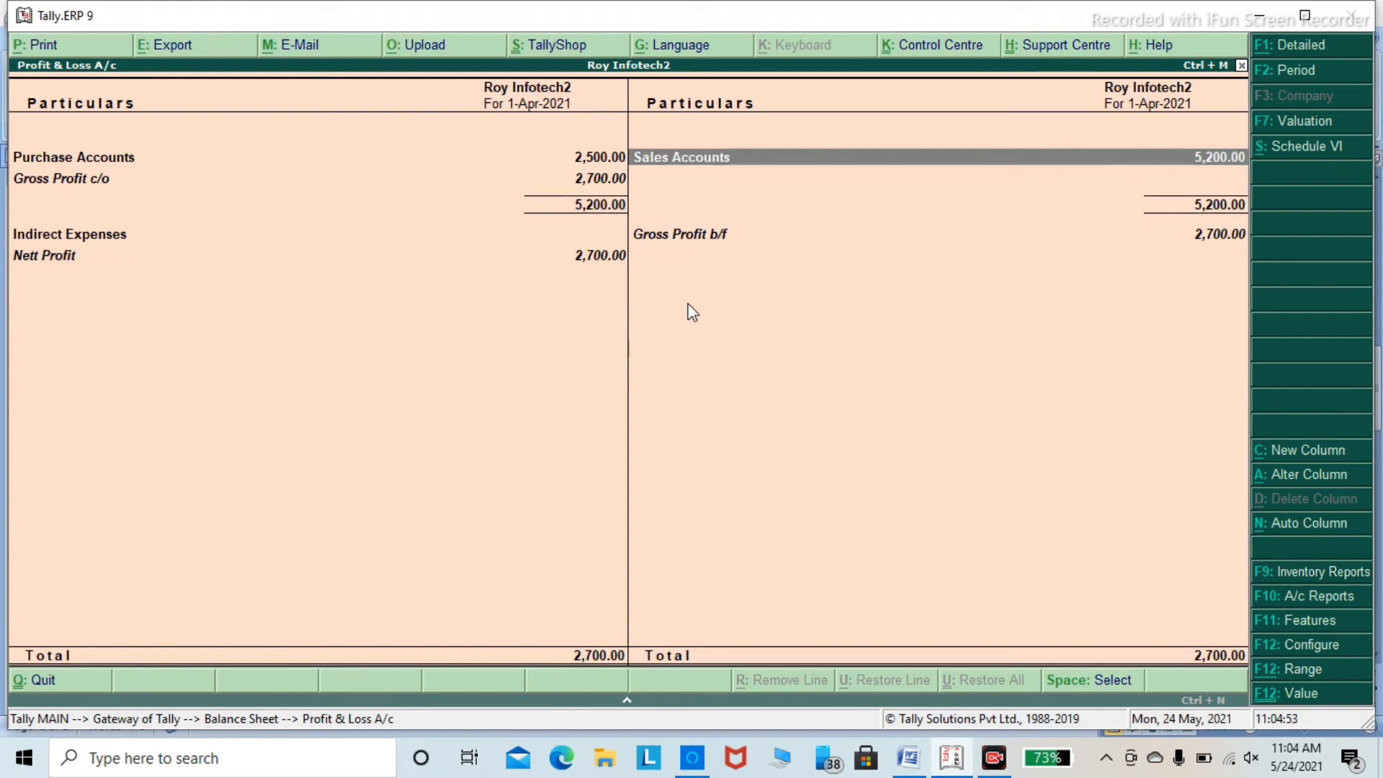
key("alt+F1")
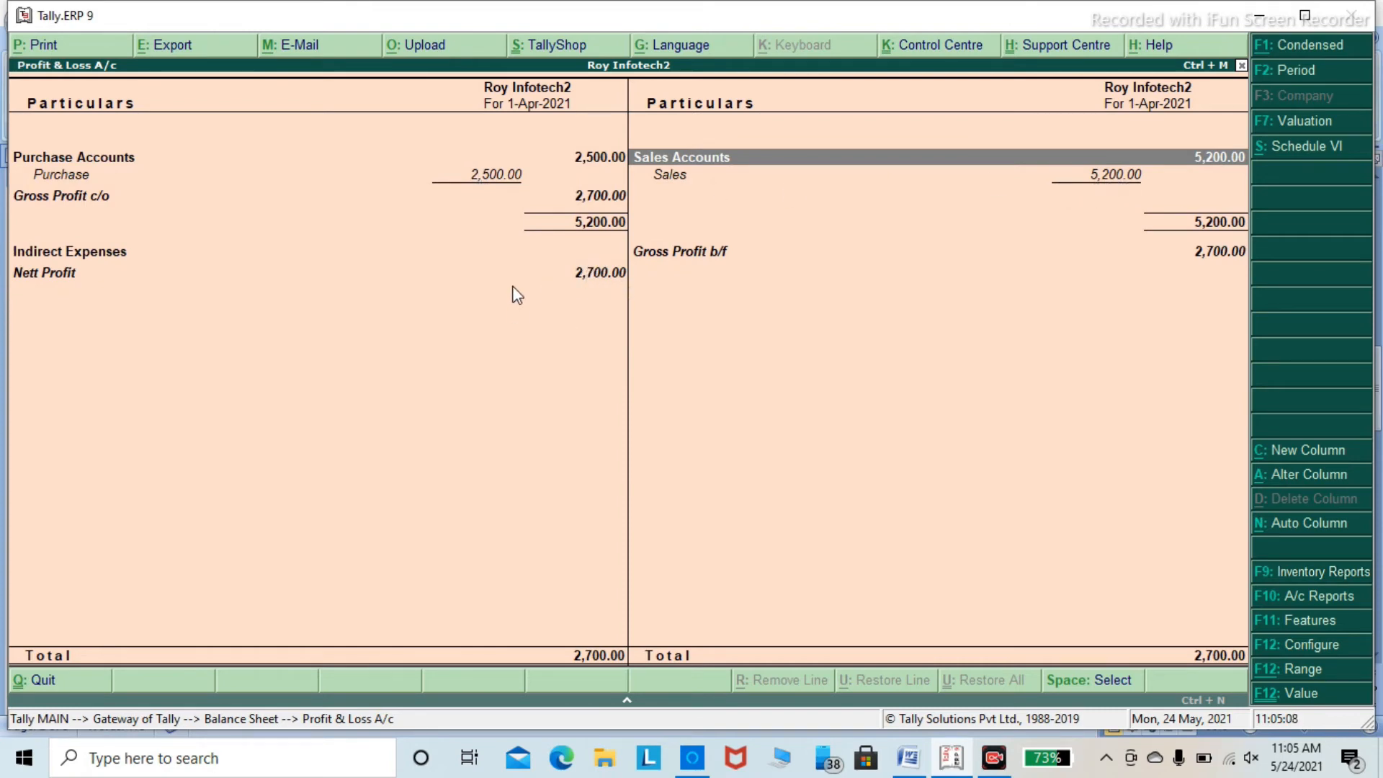
Go back to the Balance Sheet, review it in condensed and detailed views, and return to the Gateway of Tally.
key("Escape")
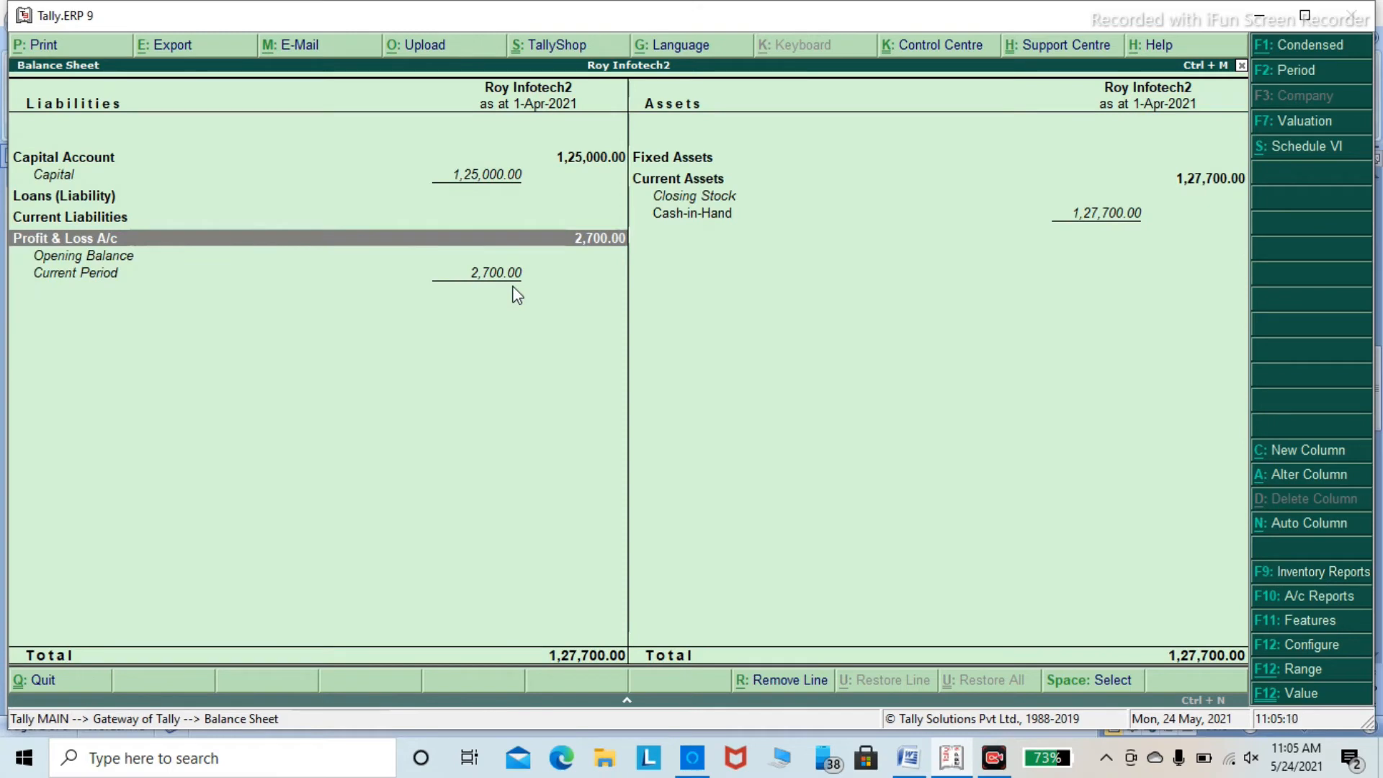
key("alt+F1")
key("alt+F1")
key("alt+F1")
key("alt+F1")
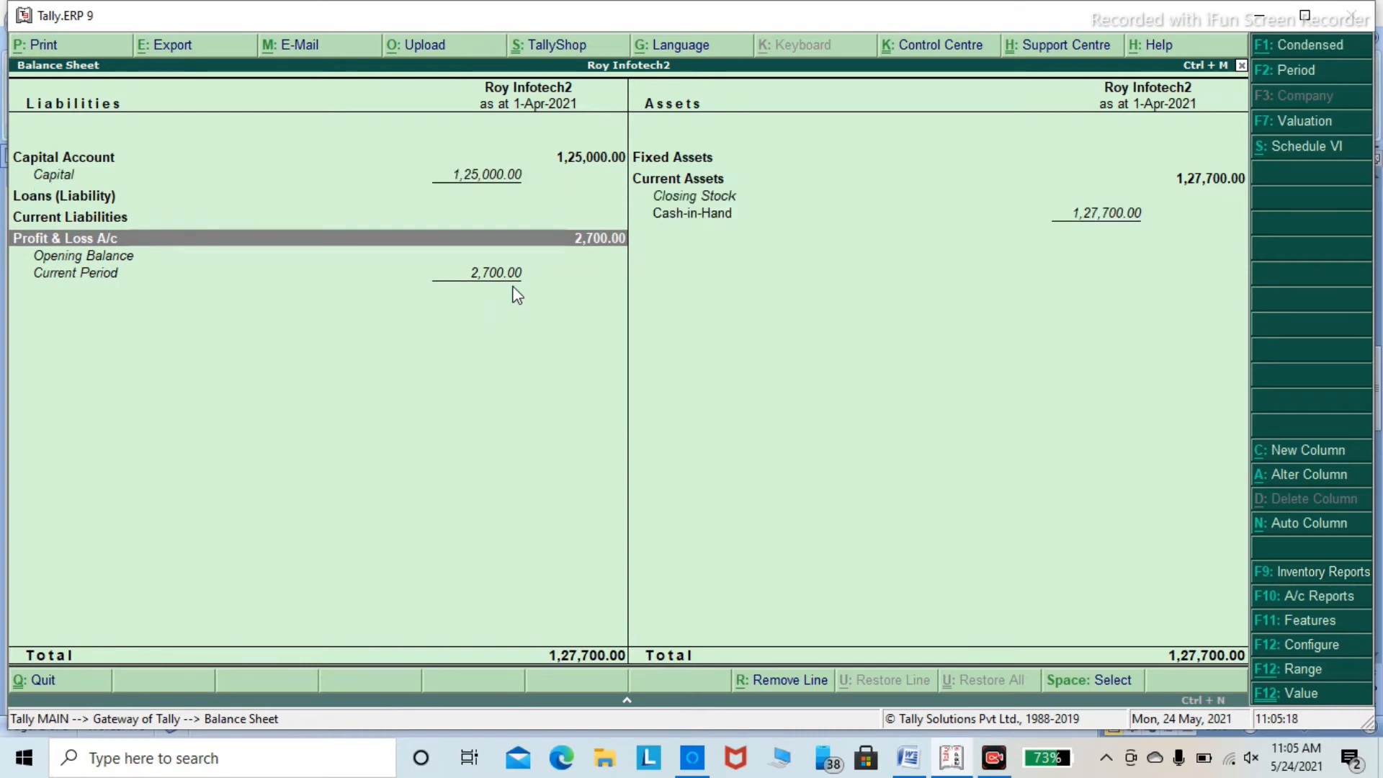
key("Escape")
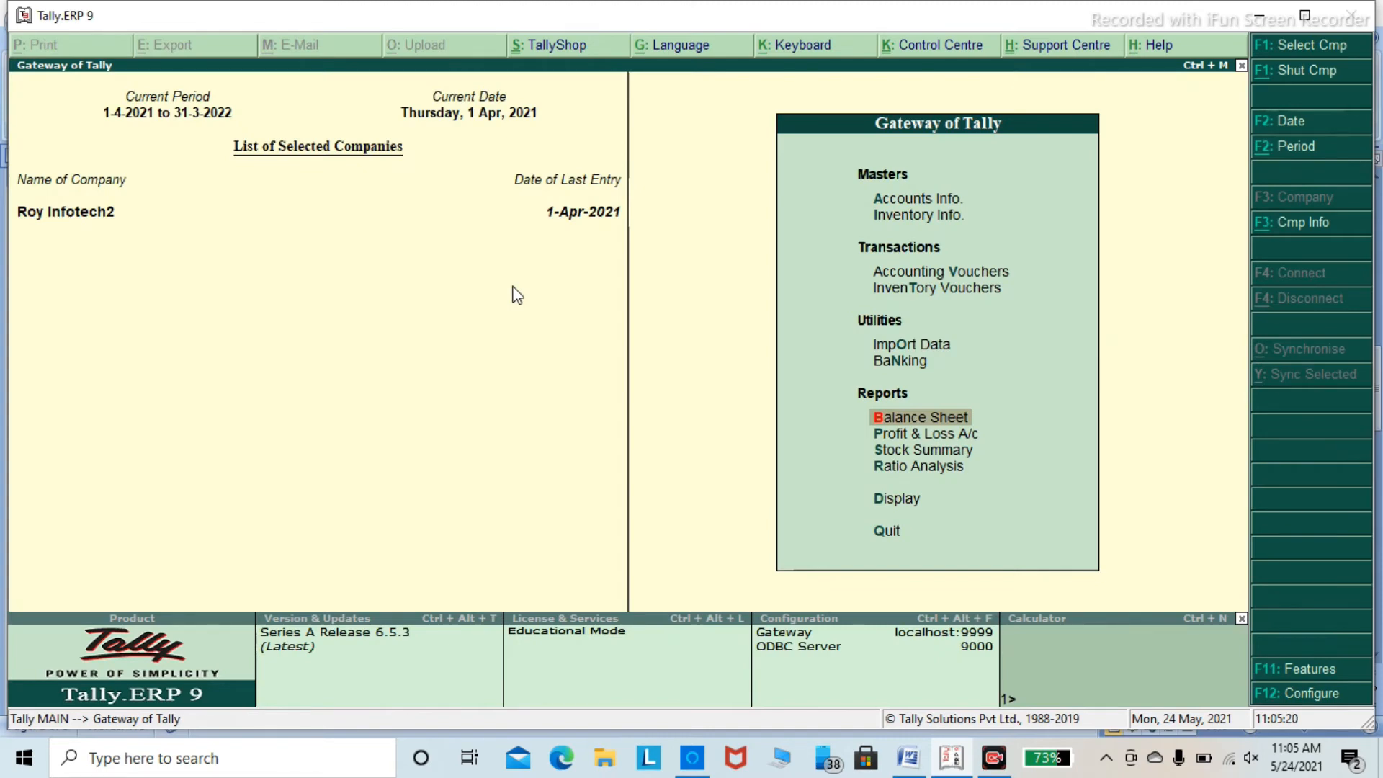
Check the remaining Tally Q-2 transactions in Word, return to Tally and start a Payment accounting voucher.
left_click(909, 760)
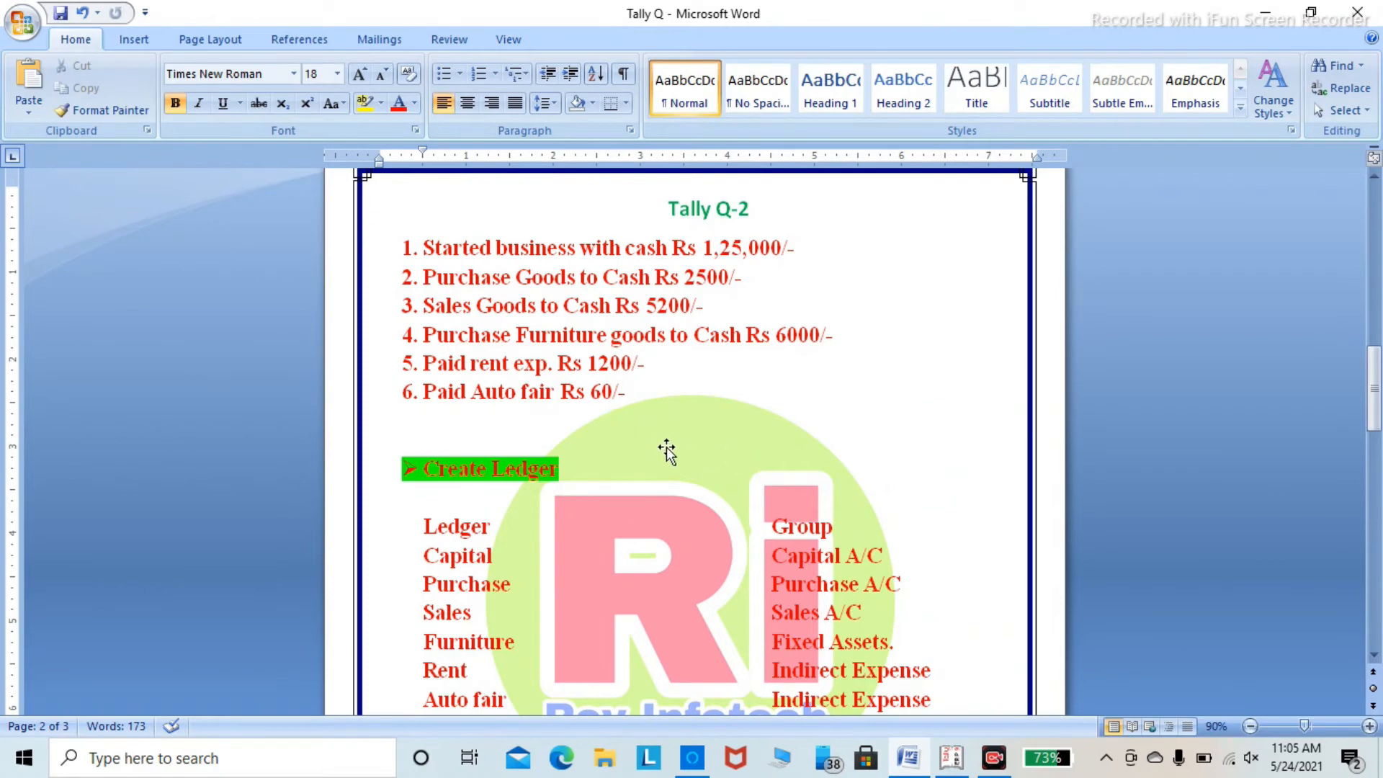
key("alt+Tab")
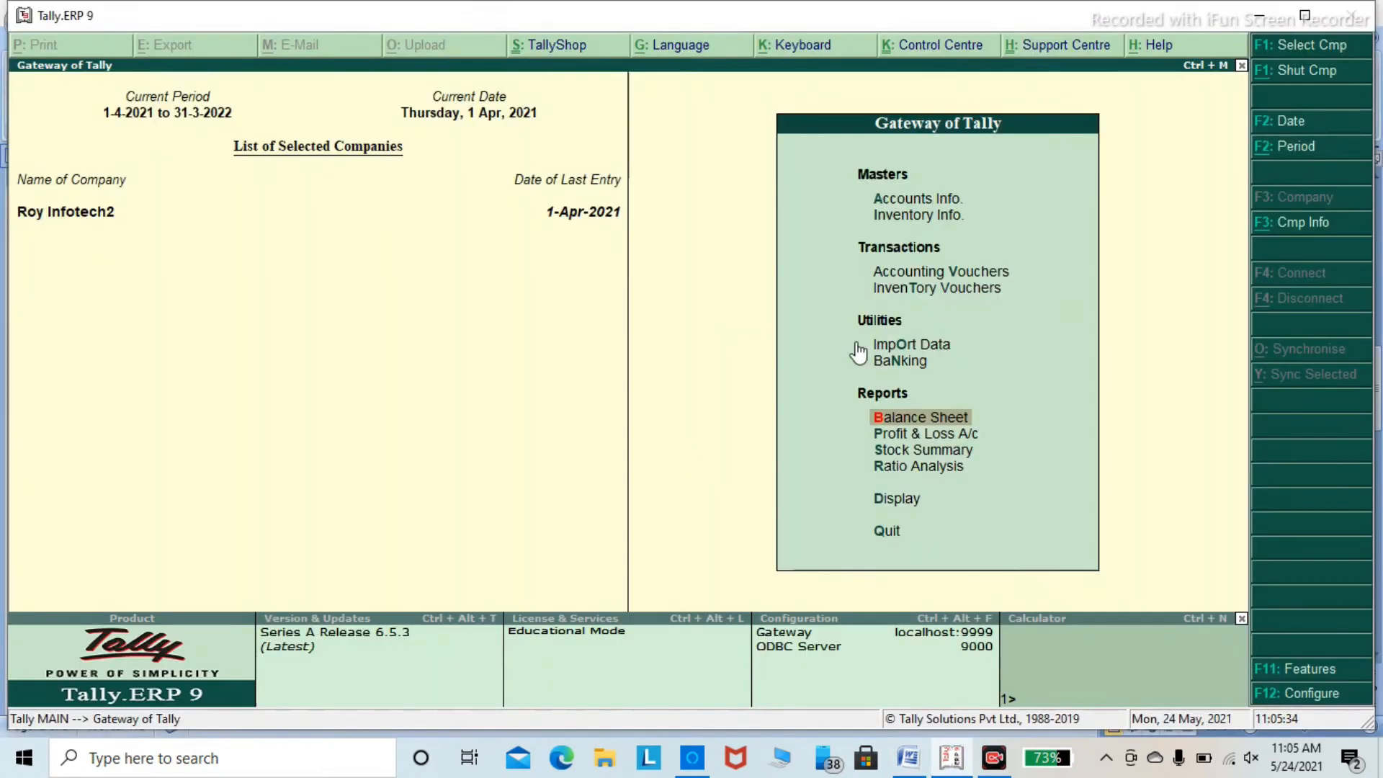
key("Up")
key("Up")
key("Up")
key("Up")
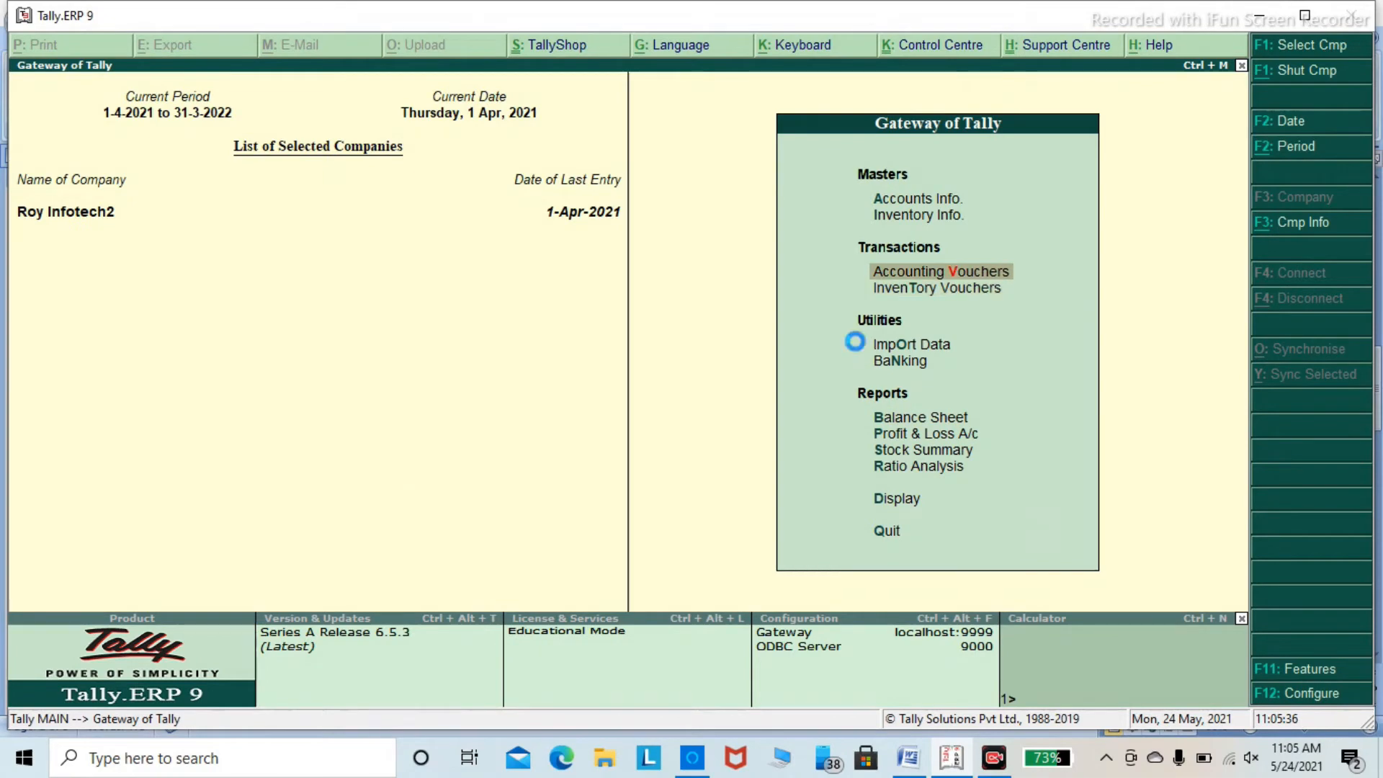
key("Return")
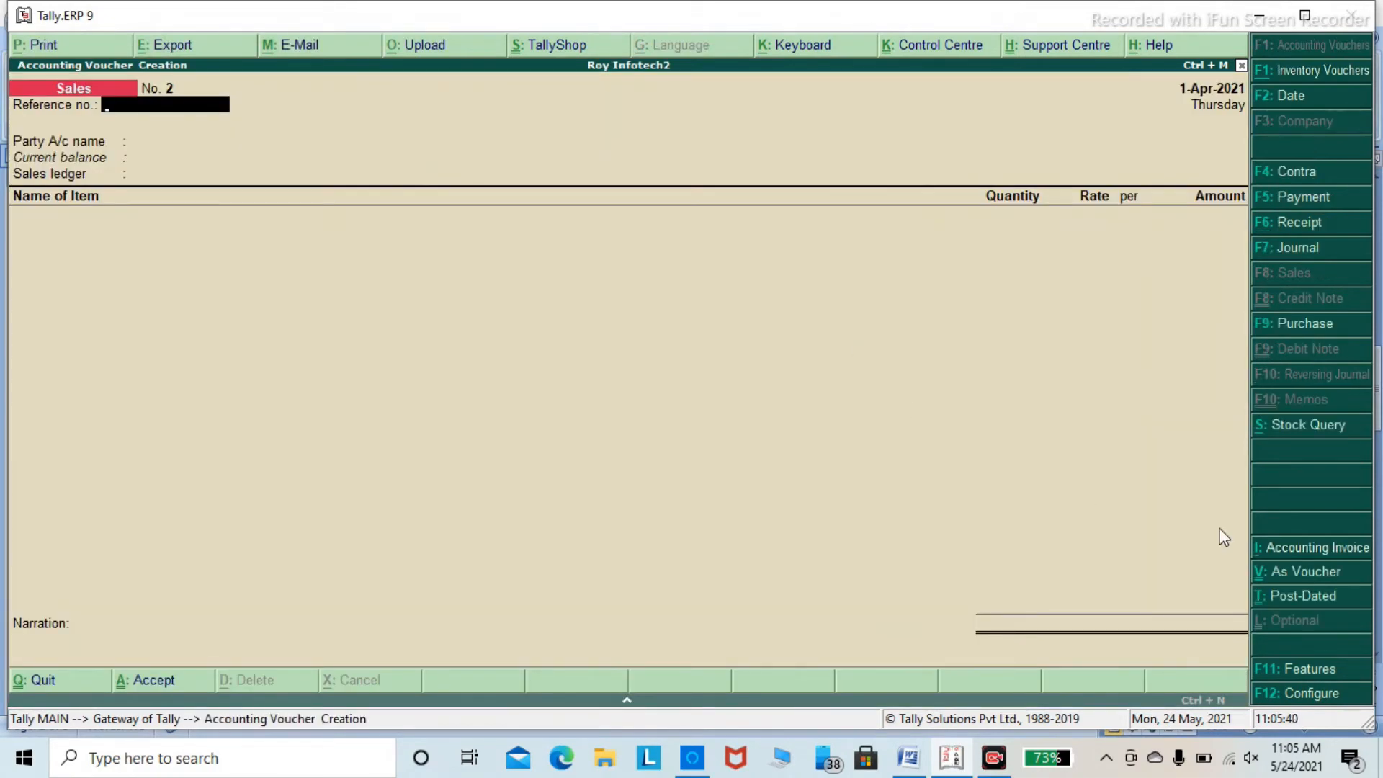
left_click(1292, 203)
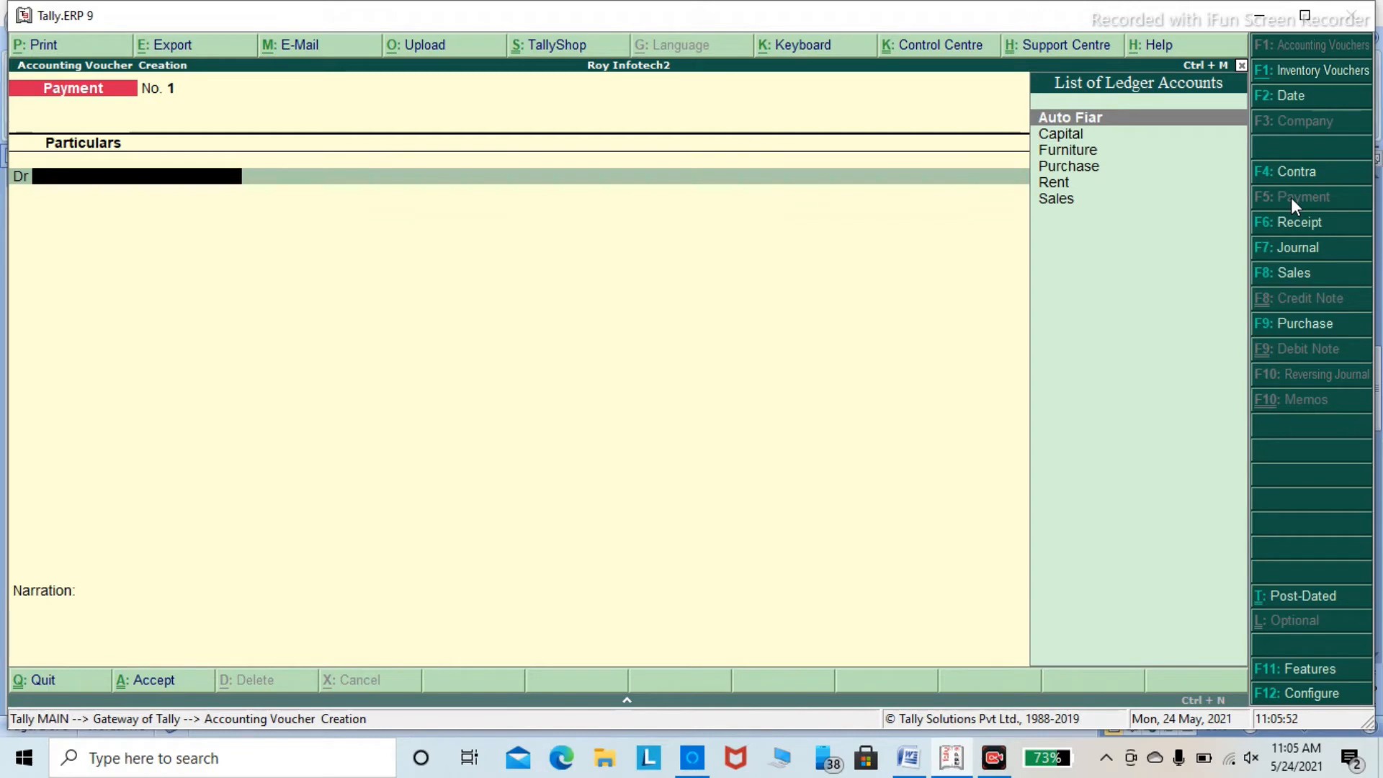
Debit the Auto Fiar ledger with 60, the auto fare amount given in the Word document.
key("Return")
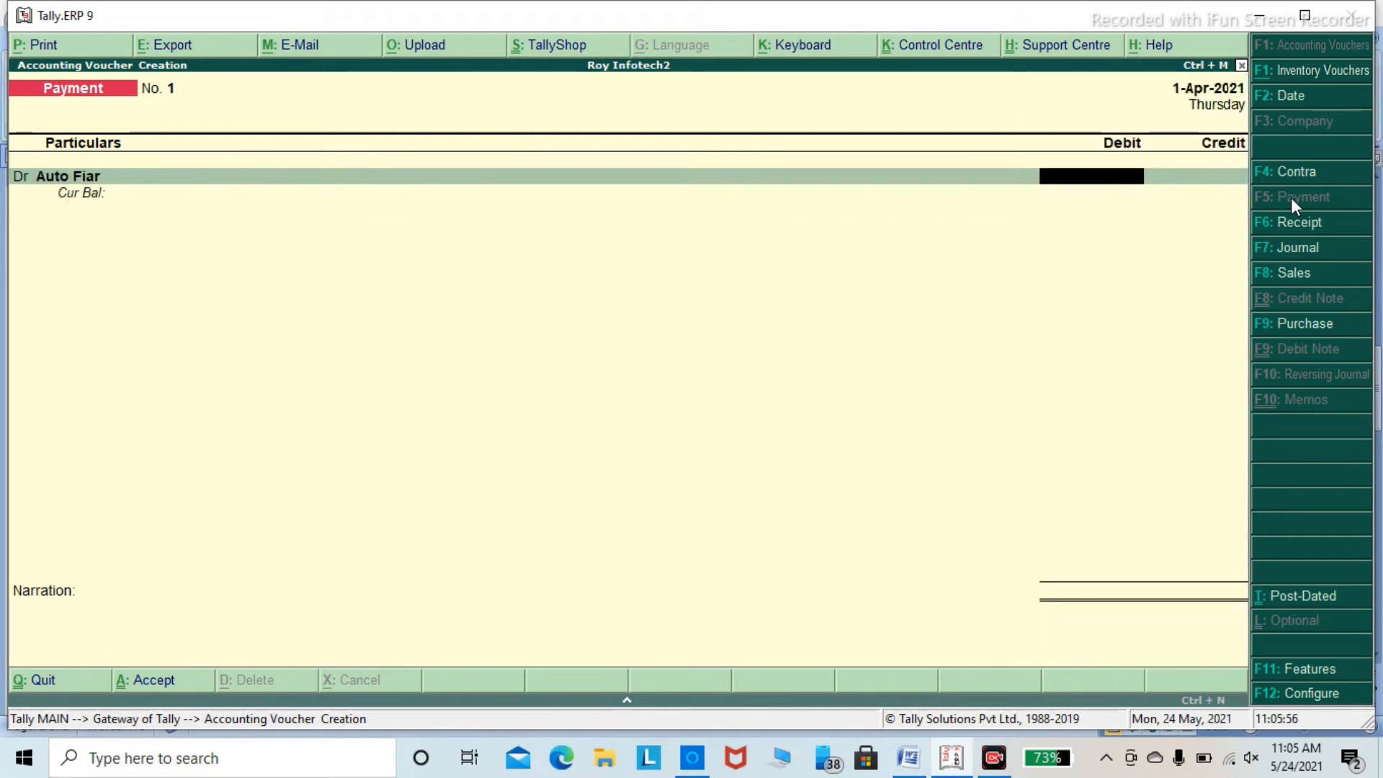
key("alt+Tab")
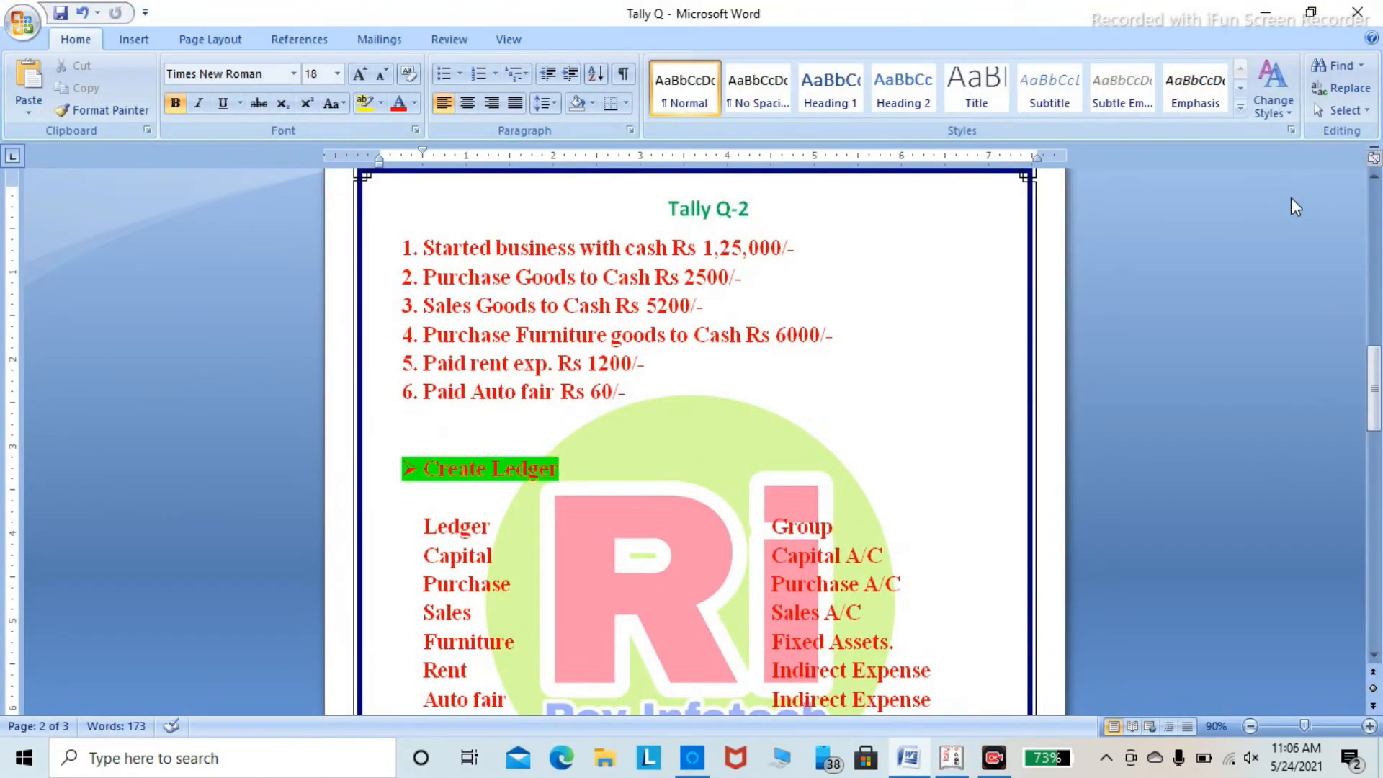
key("alt+Tab")
type("60")
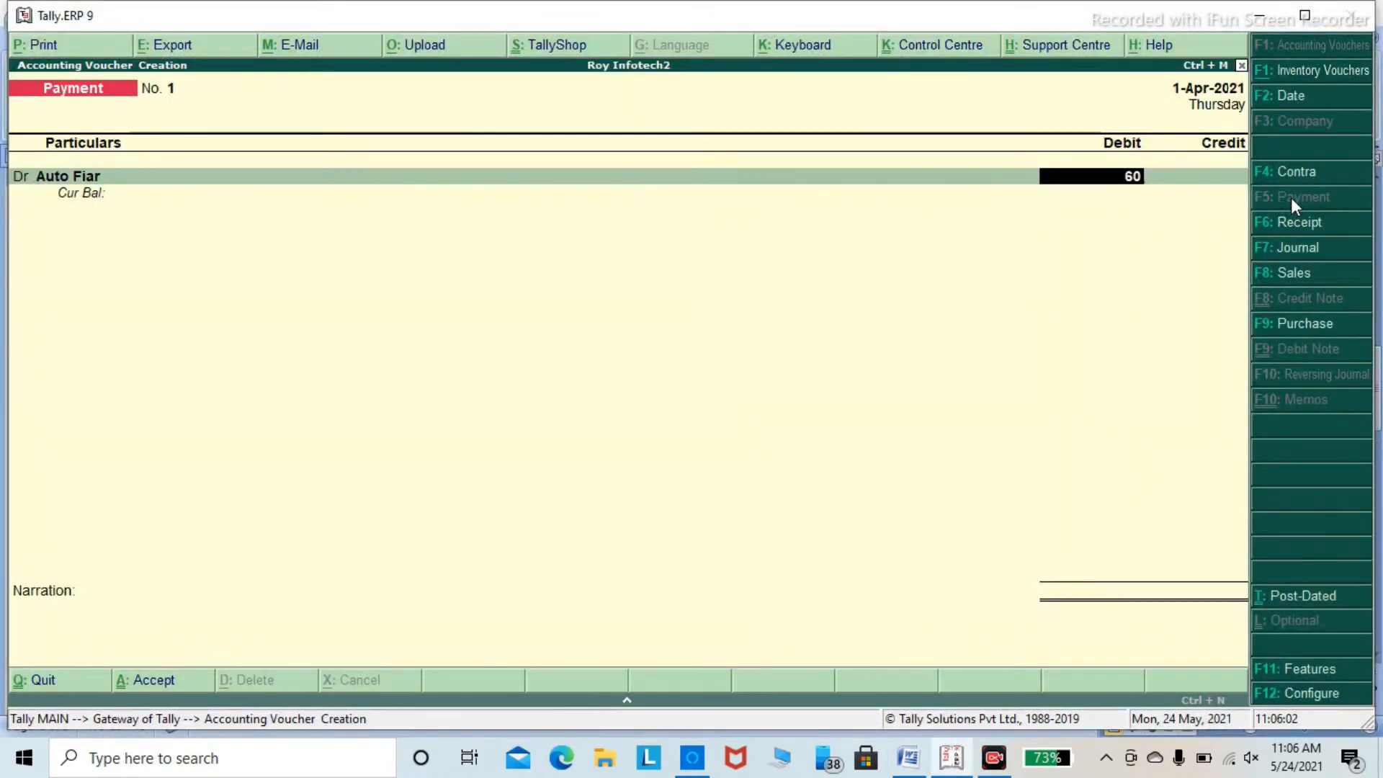
key("Return")
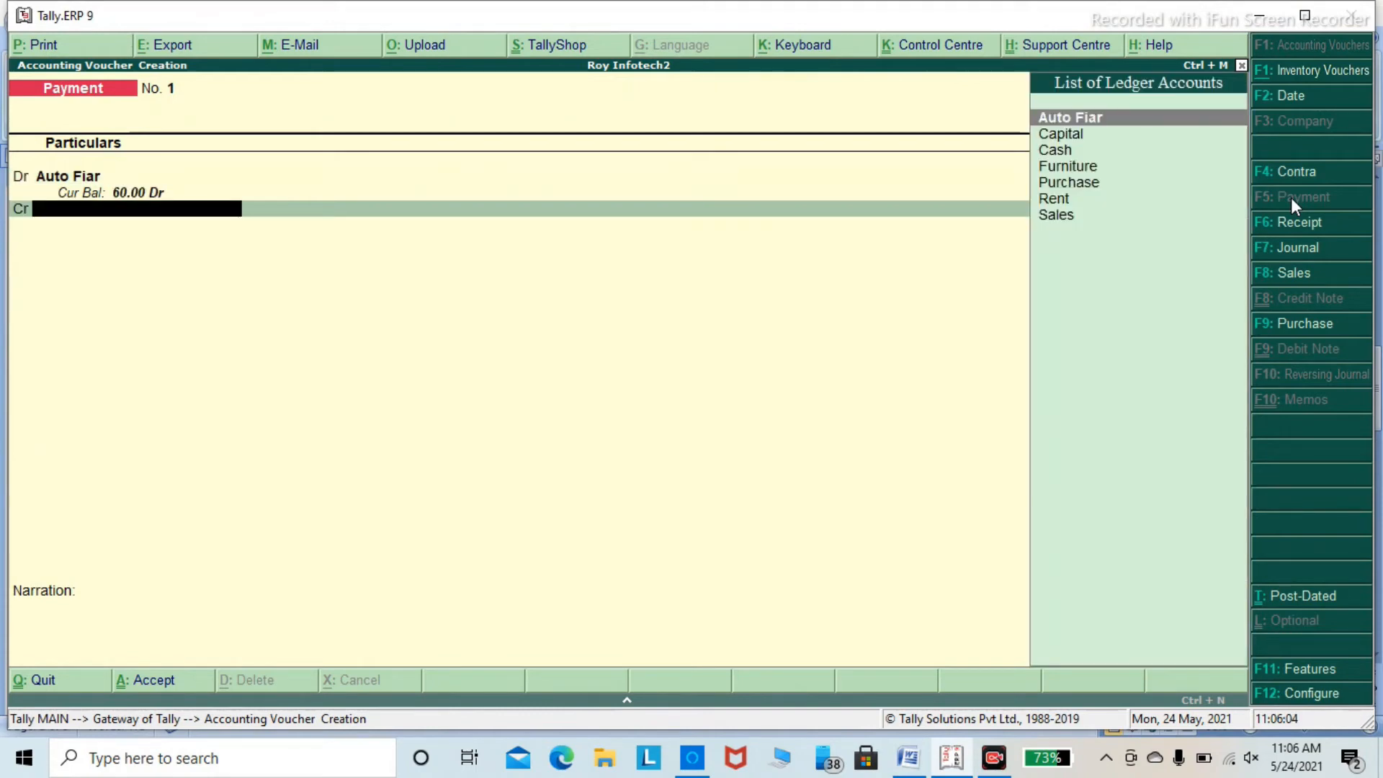
Credit the Cash ledger with 60 in the Payment voucher and move on to the narration.
key("Down")
key("Down")
key("Return")
key("Return")
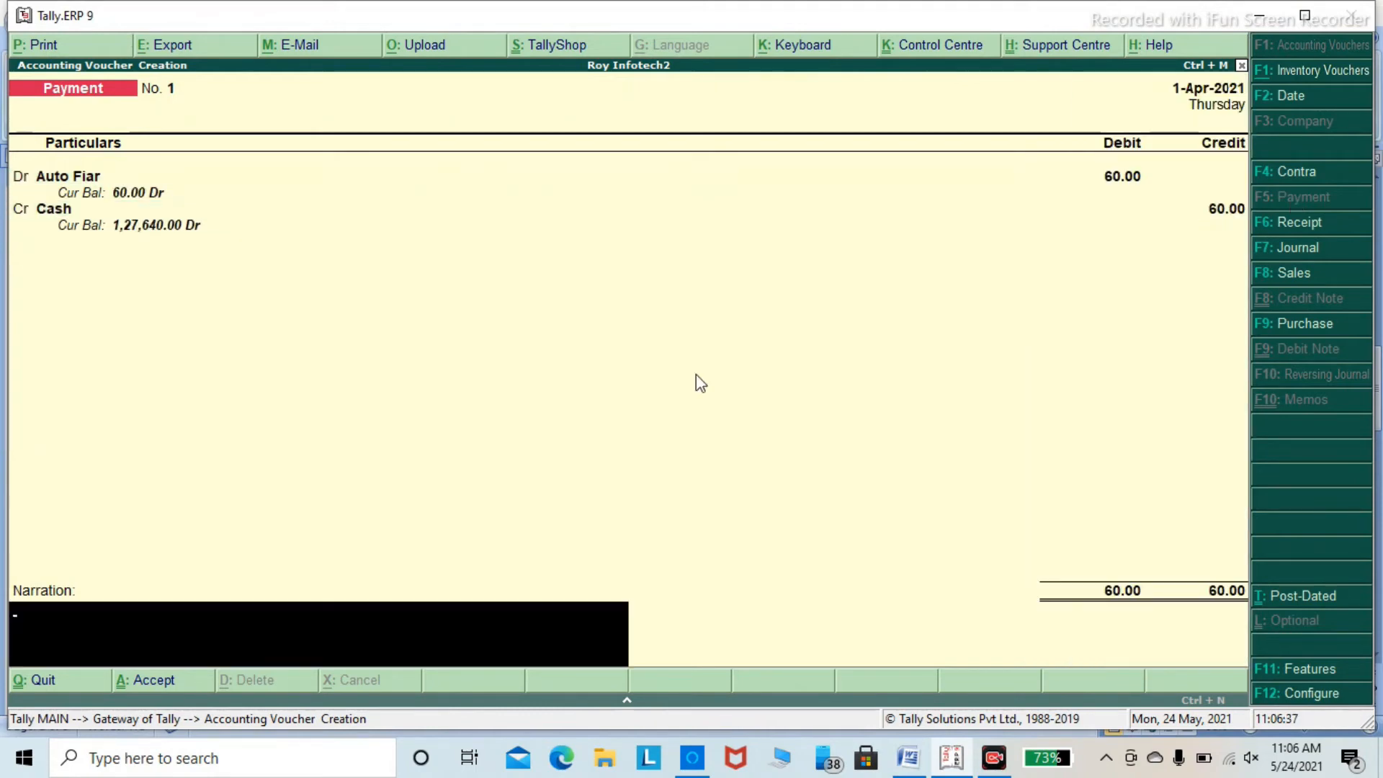
Save the auto fare Payment voucher without a narration and return to the Gateway of Tally.
key("Return")
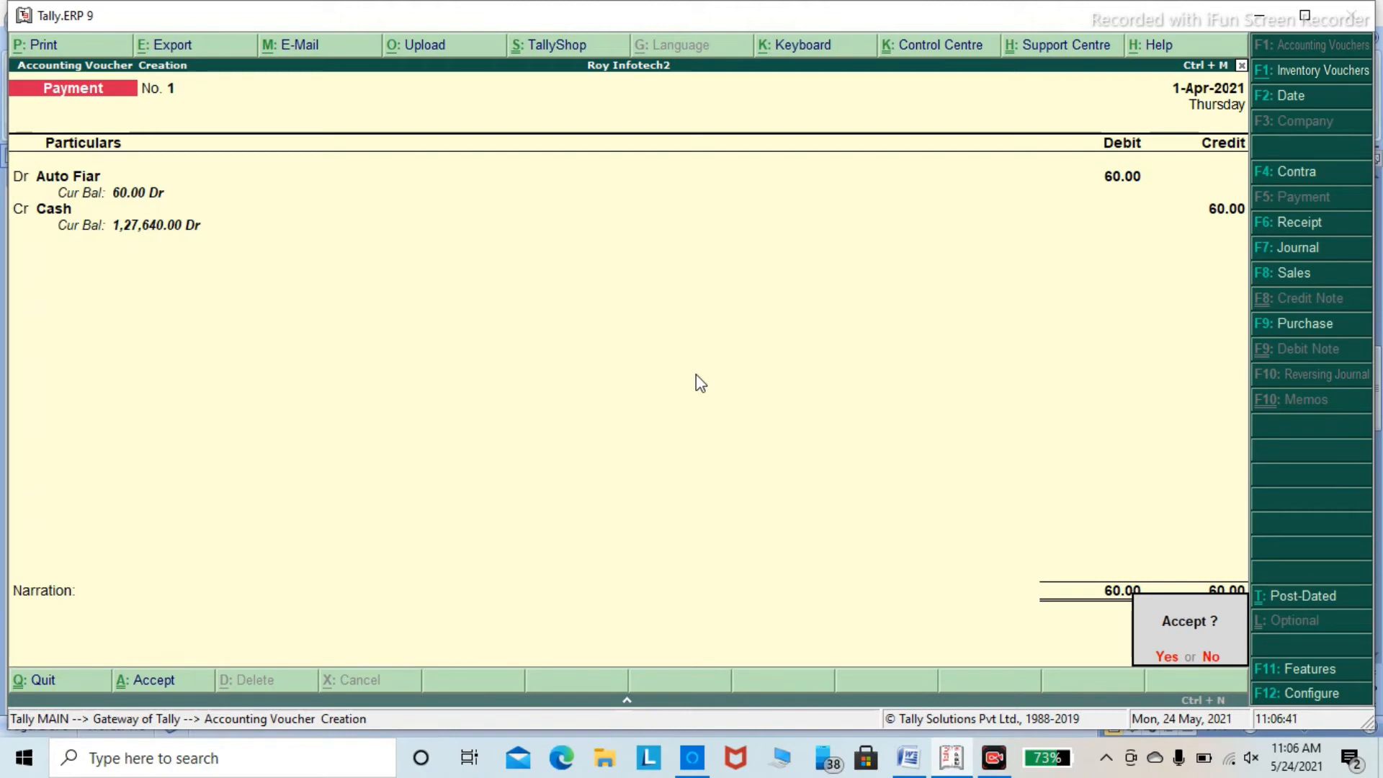
key("Return")
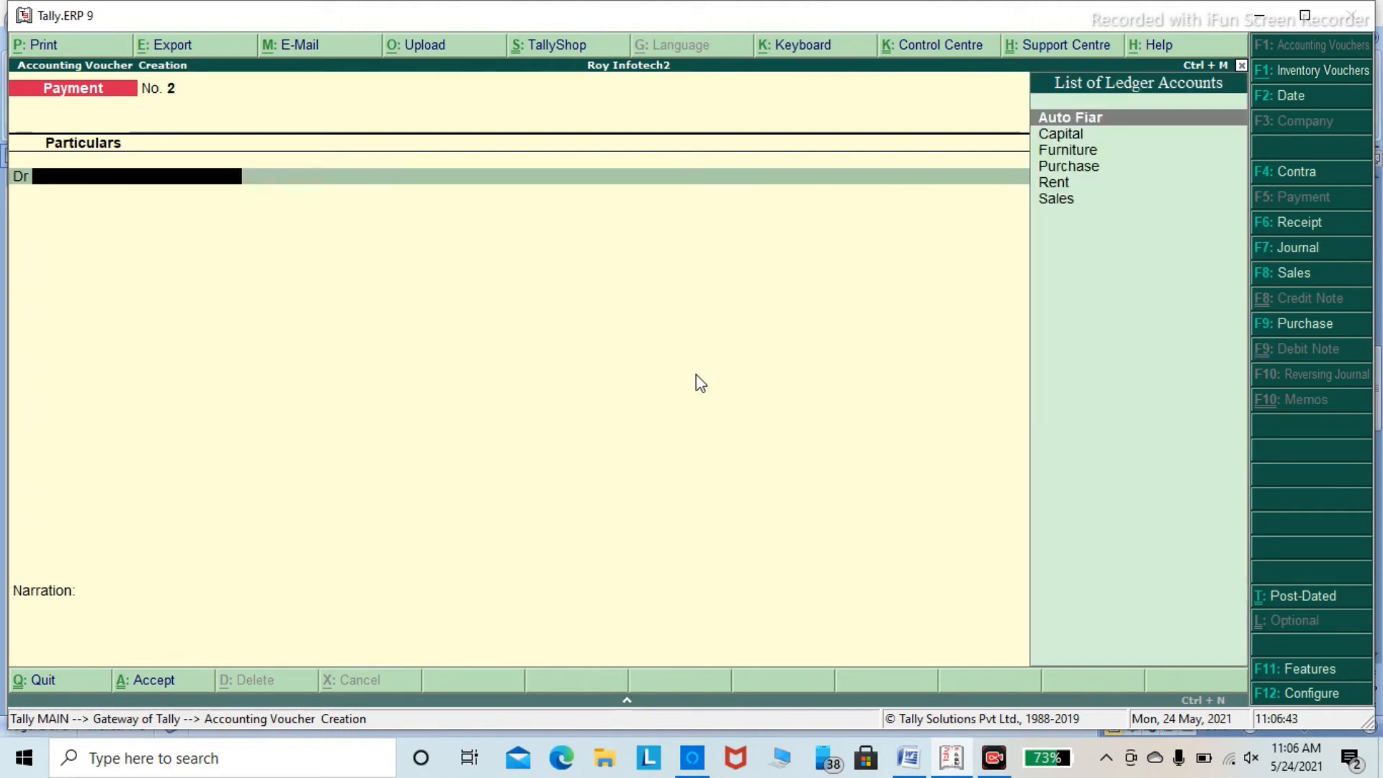
key("Escape")
key("Return")
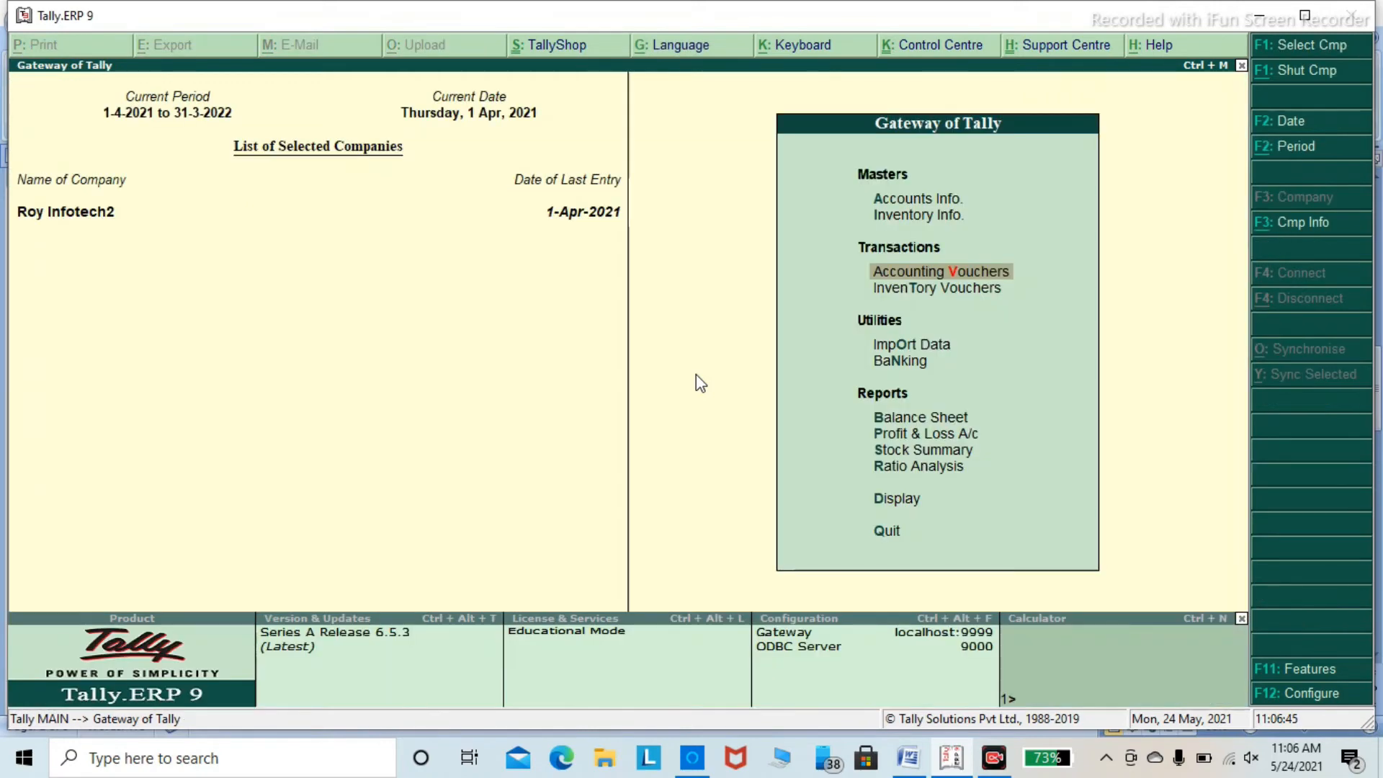
Open the Balance Sheet in detailed view and check the Profit & Loss A/c and Cash-in-Hand lines.
key("Down")
key("Down")
key("Down")
key("Down")
key("Return")
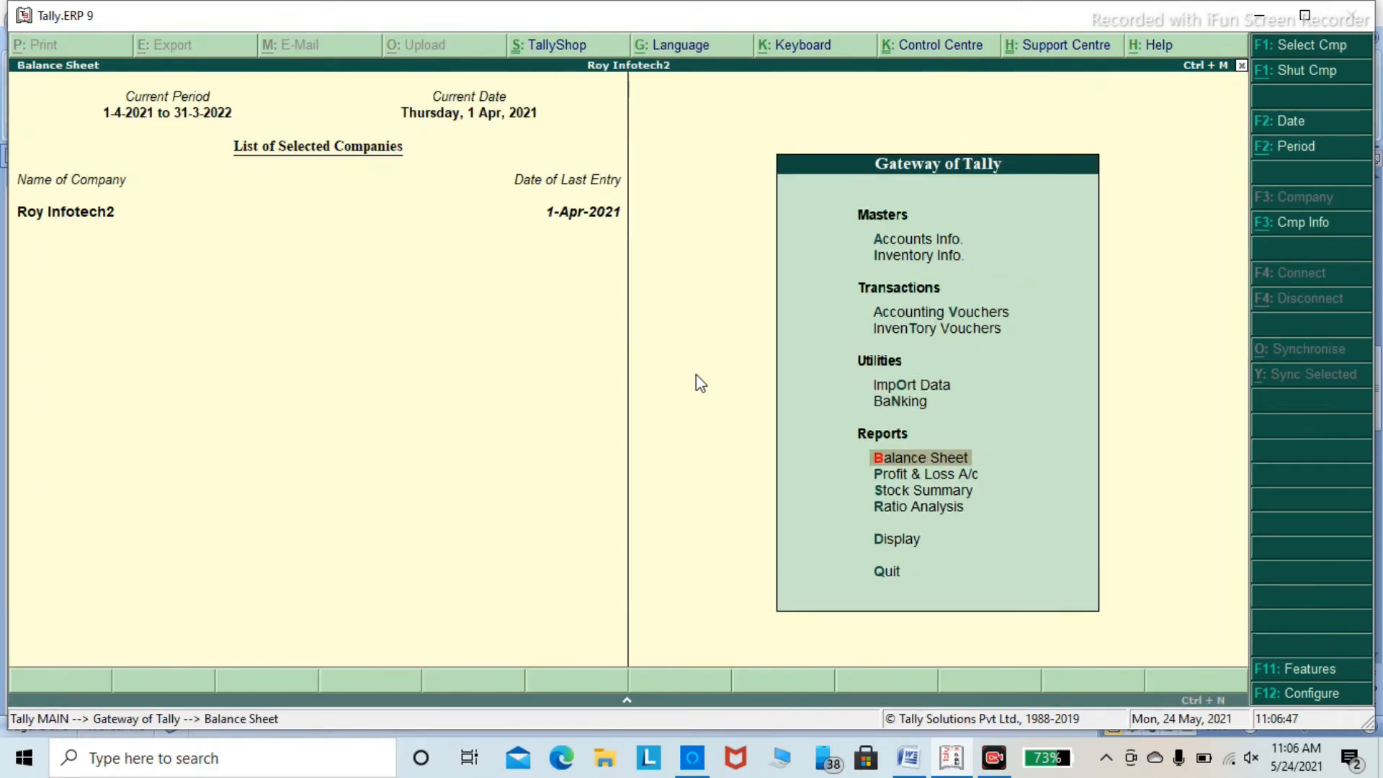
key("alt+F1")
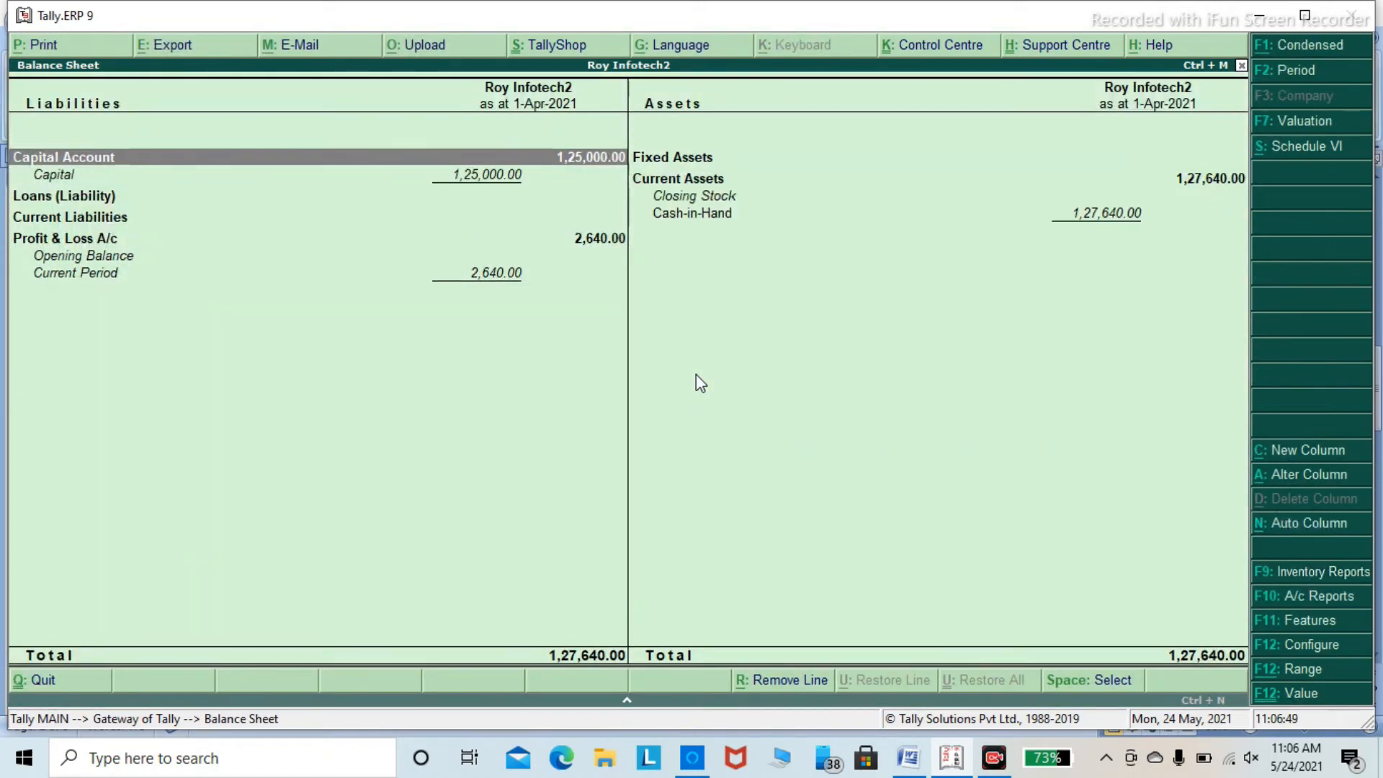
key("Down")
key("Down")
key("Down")
key("Down")
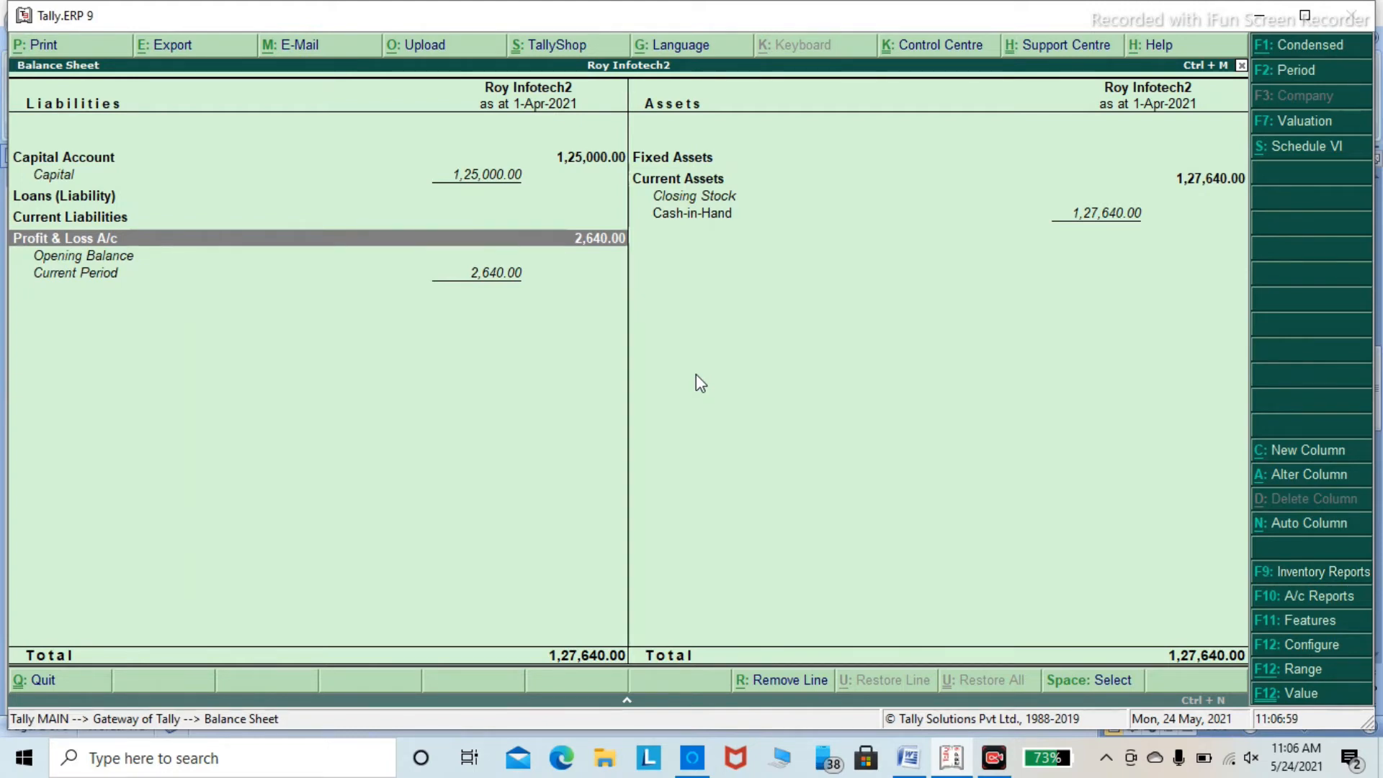
key("Right")
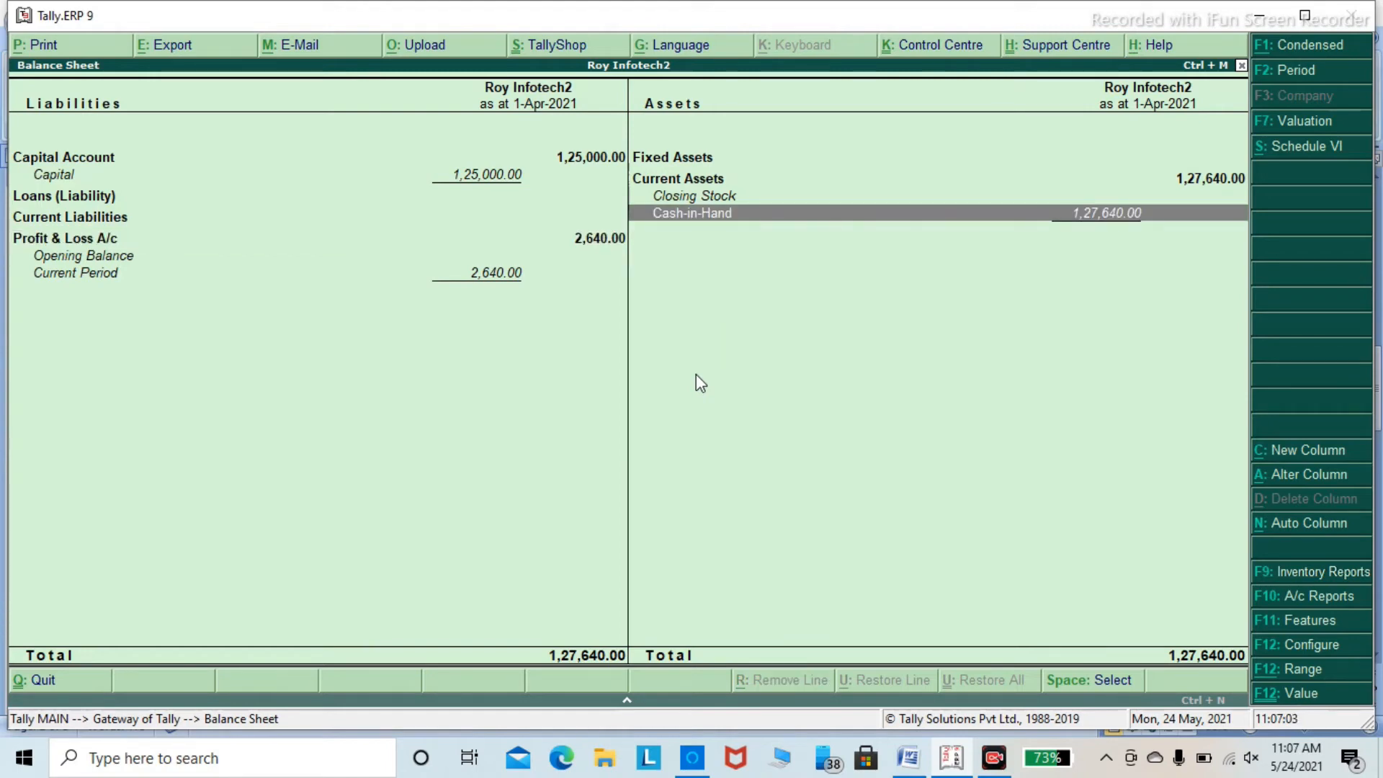
Open the Profit & Loss A/c from the Balance Sheet in detailed view and review its lines from Purchase Accounts down to Nett Profit.
key("Left")
key("Down")
key("Return")
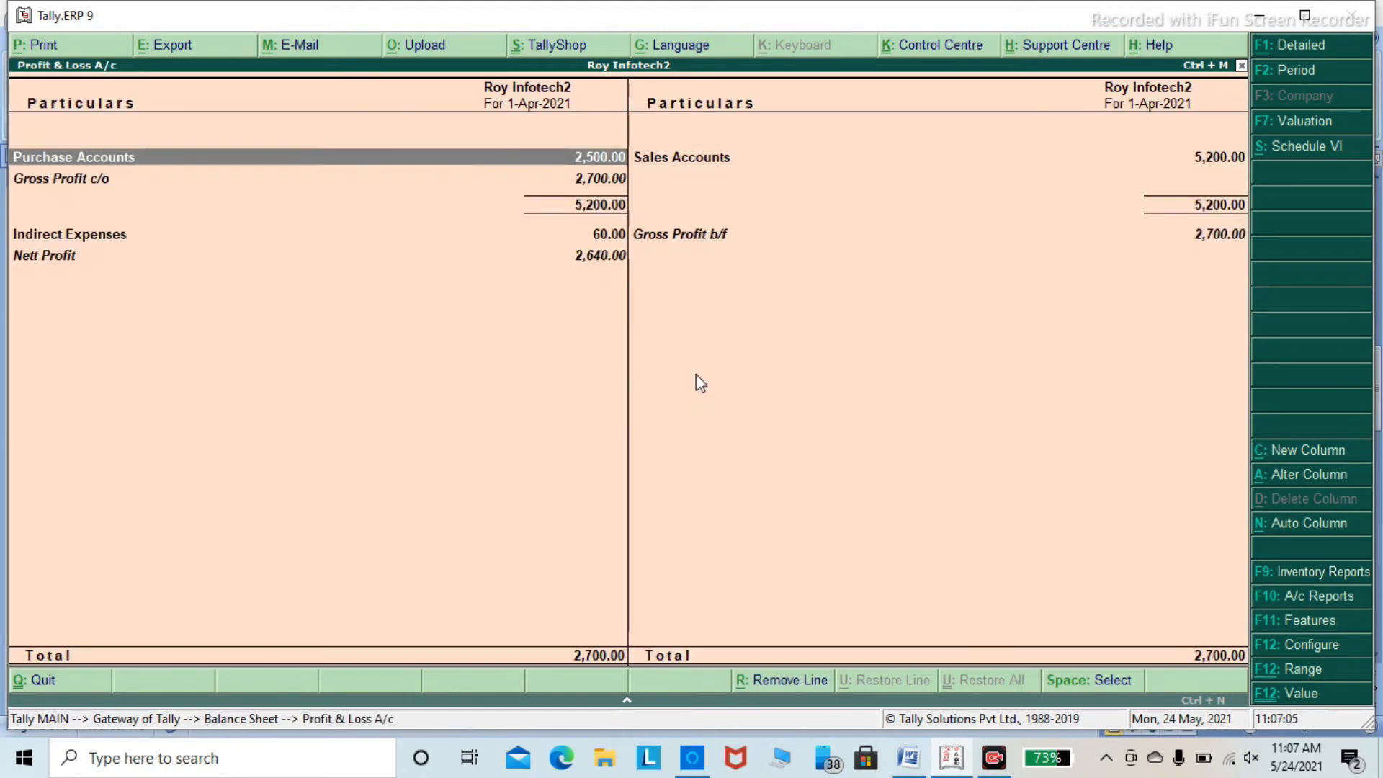
key("alt+f1")
key("Down")
key("Down")
key("Down")
key("Down")
key("Up")
key("Down")
key("Up")
key("Down")
key("Down")
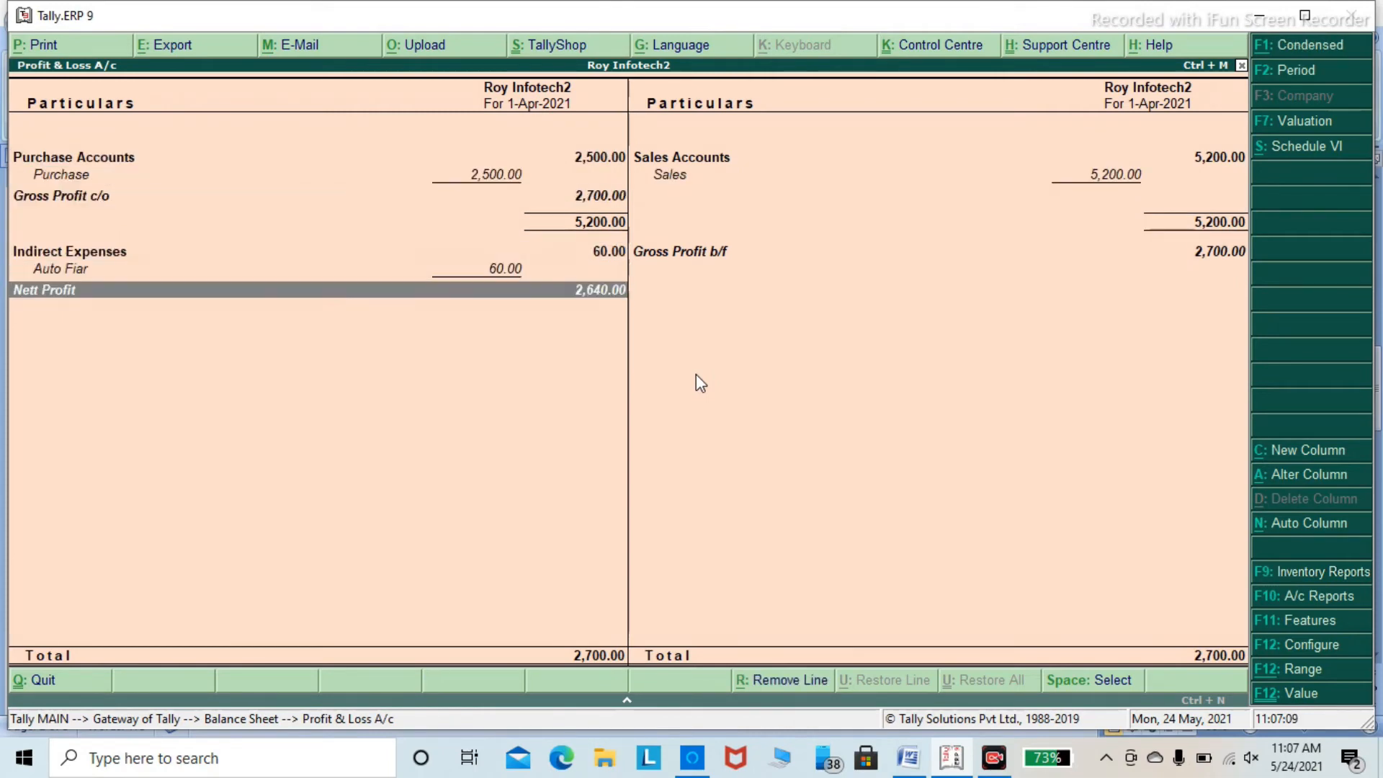
Compare the Nett Profit with the Gross Profit b/f line and return to the Balance Sheet.
key("Up")
key("Down")
key("Right")
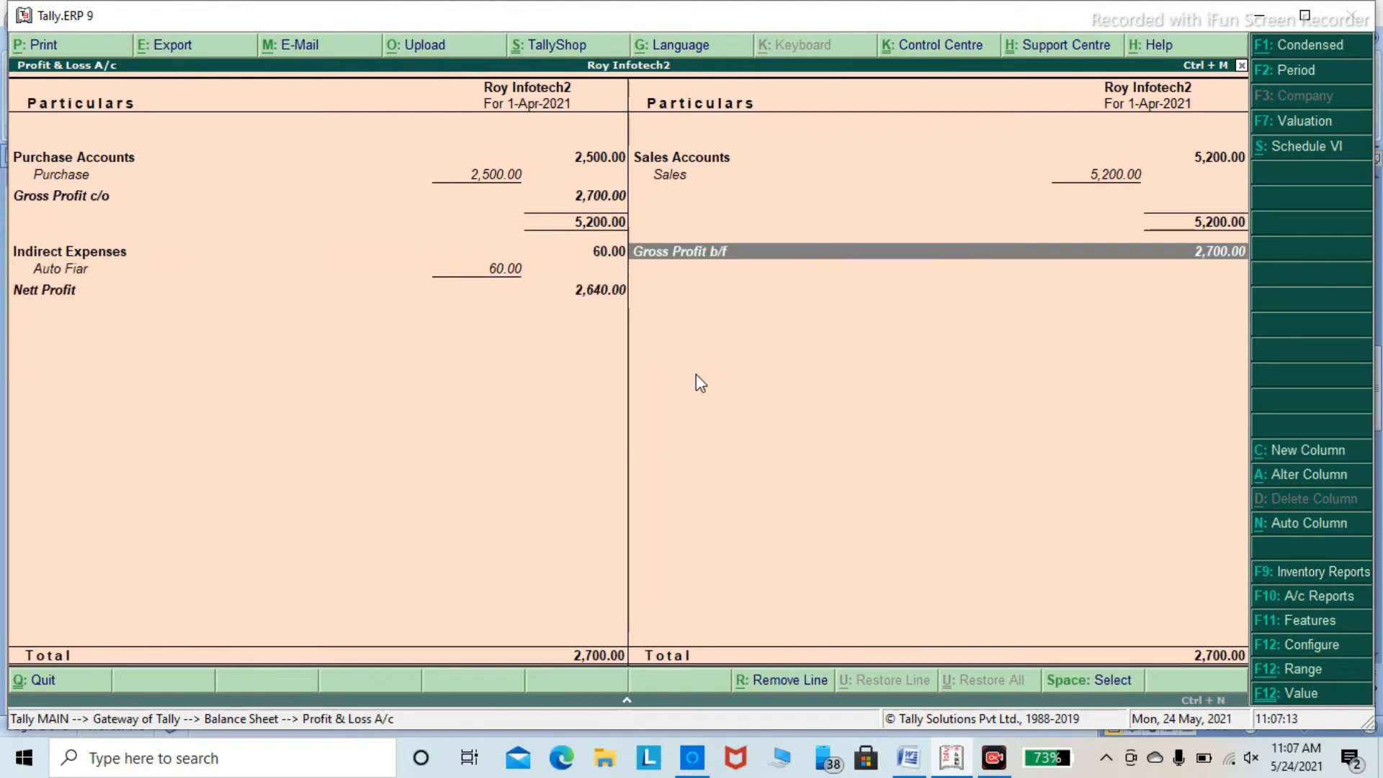
key("Left")
key("Down")
key("Down")
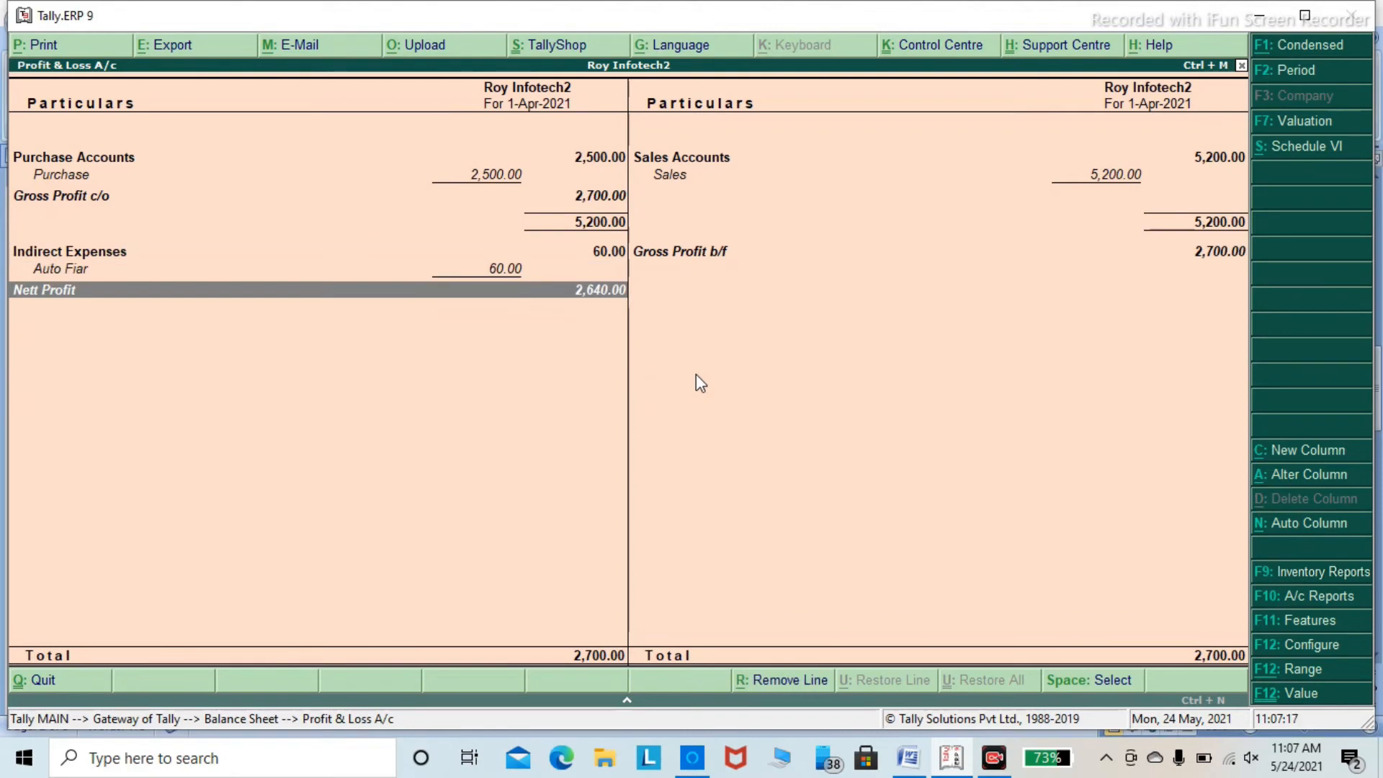
key("Escape")
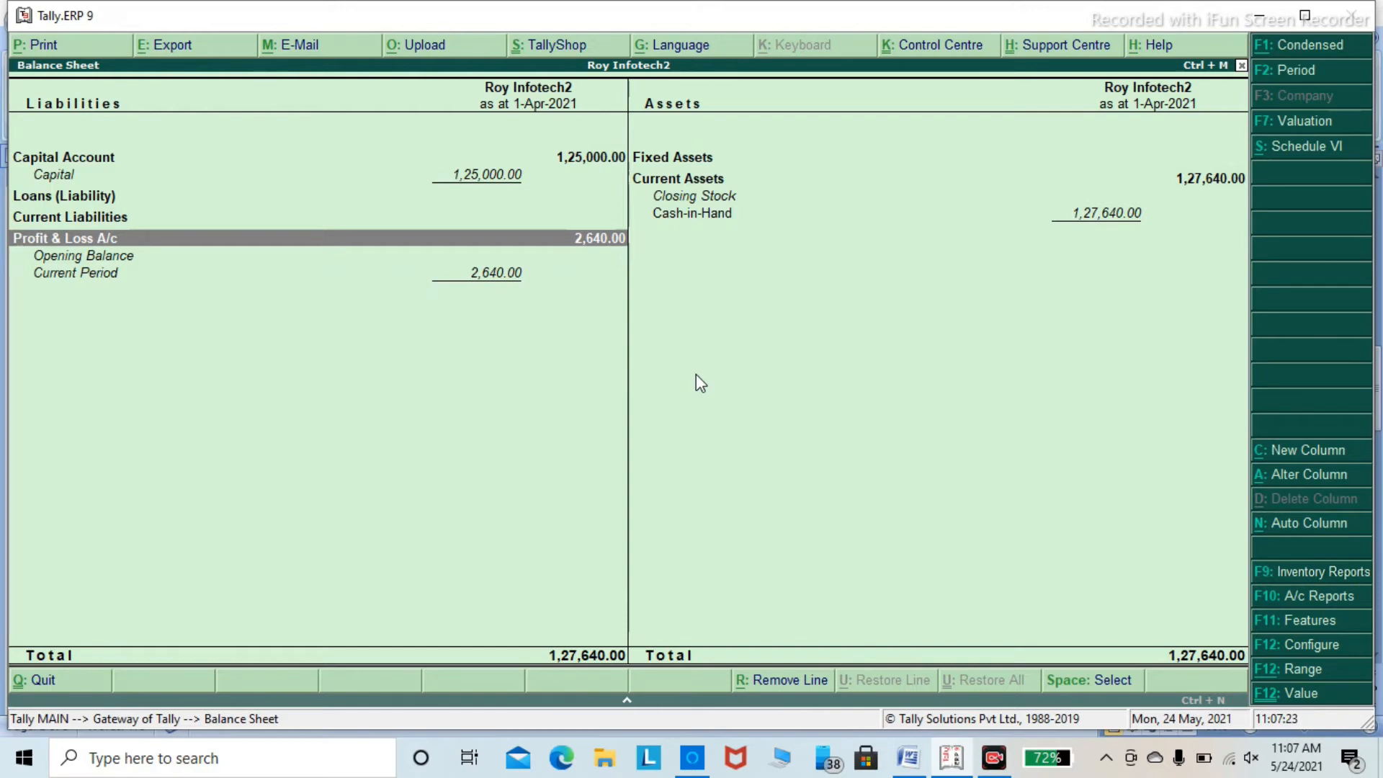
Check the furniture purchase transaction in the Word document, return to Tally and start another Payment accounting voucher.
key("alt+Tab")
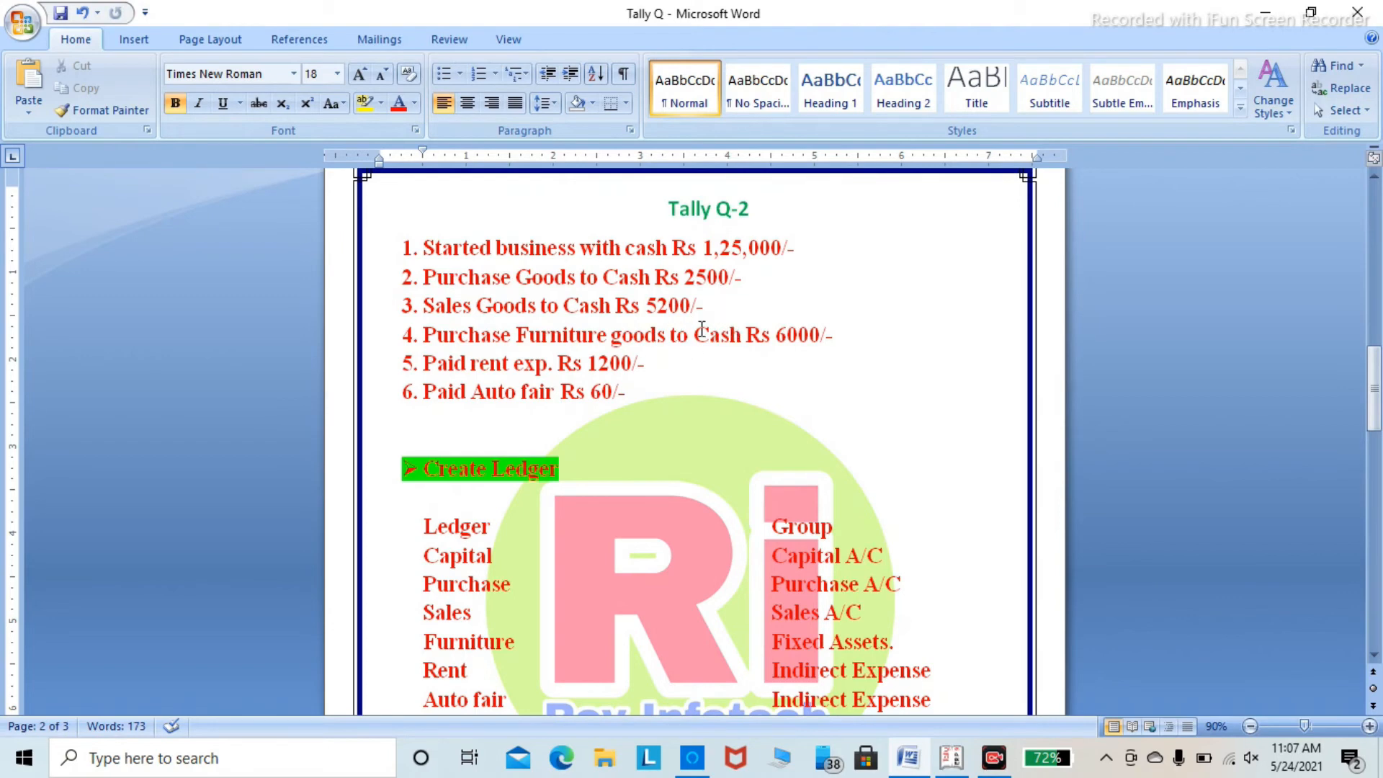
key("alt+Tab")
key("Escape")
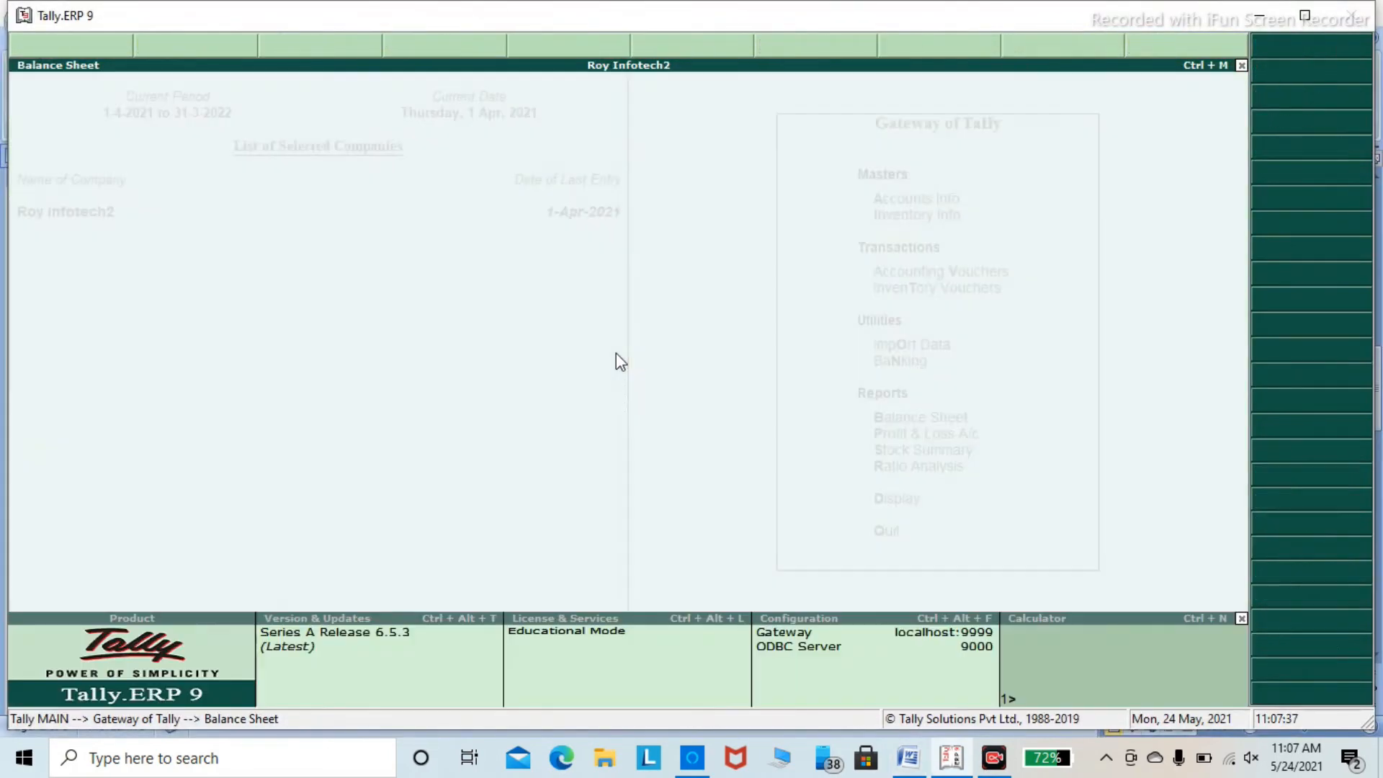
key("Up")
key("Up")
key("Up")
key("Up")
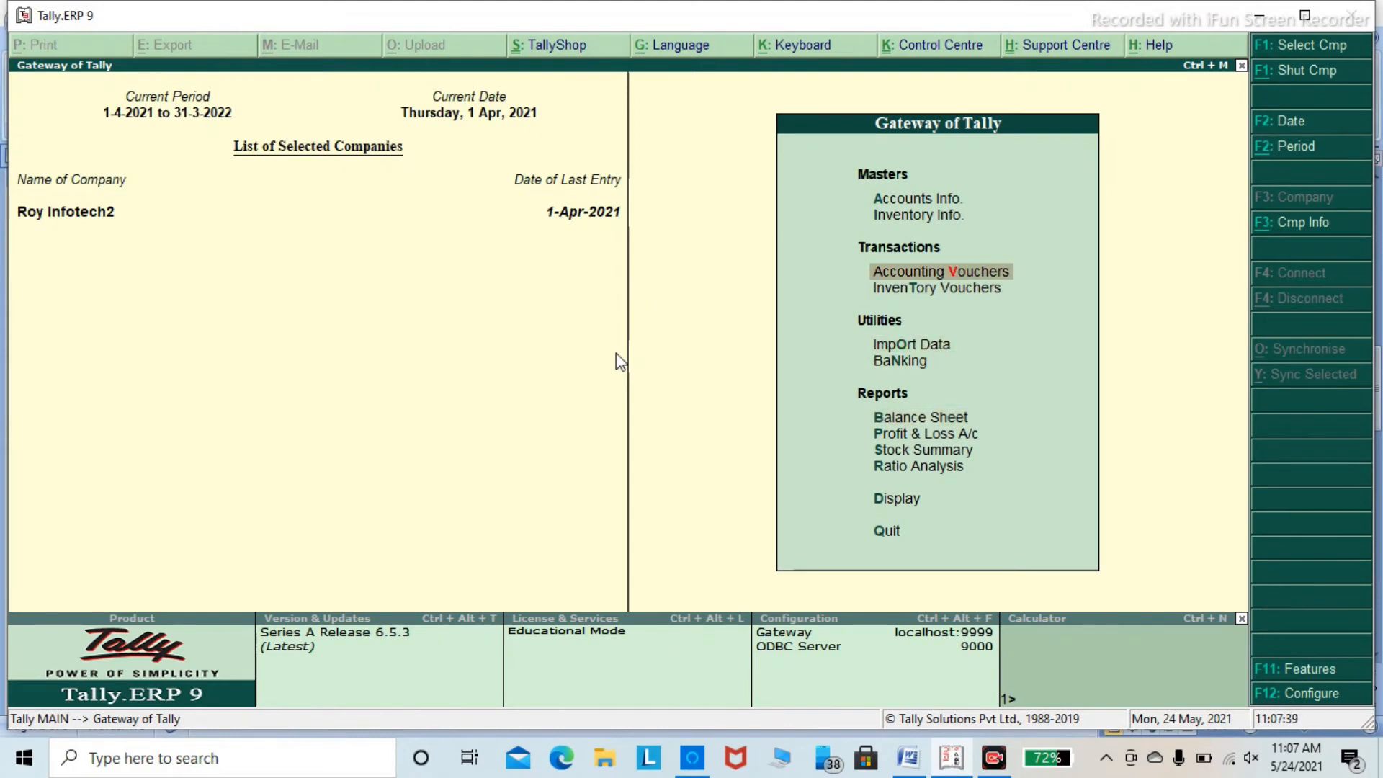
key("Return")
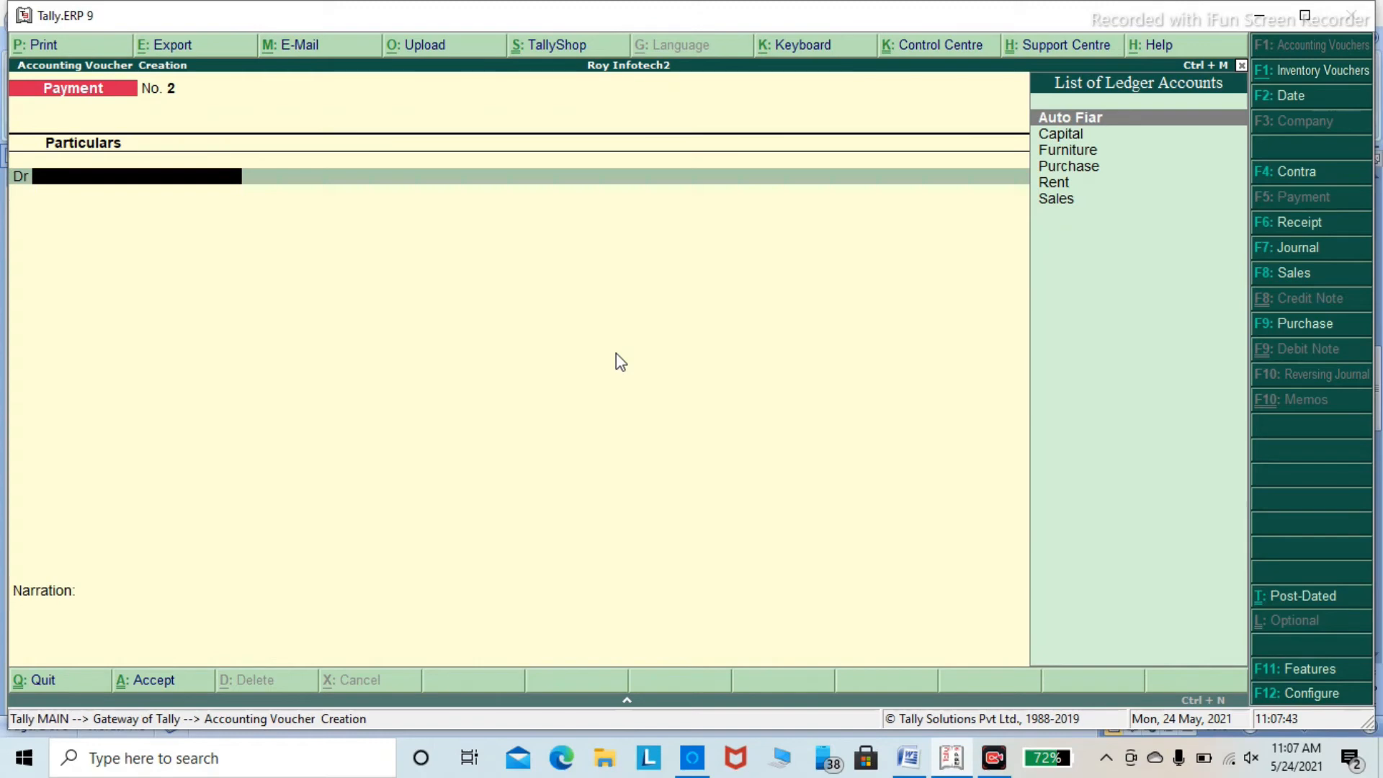
Debit the Furniture ledger with 5000 in the Payment voucher.
key("Down")
key("Down")
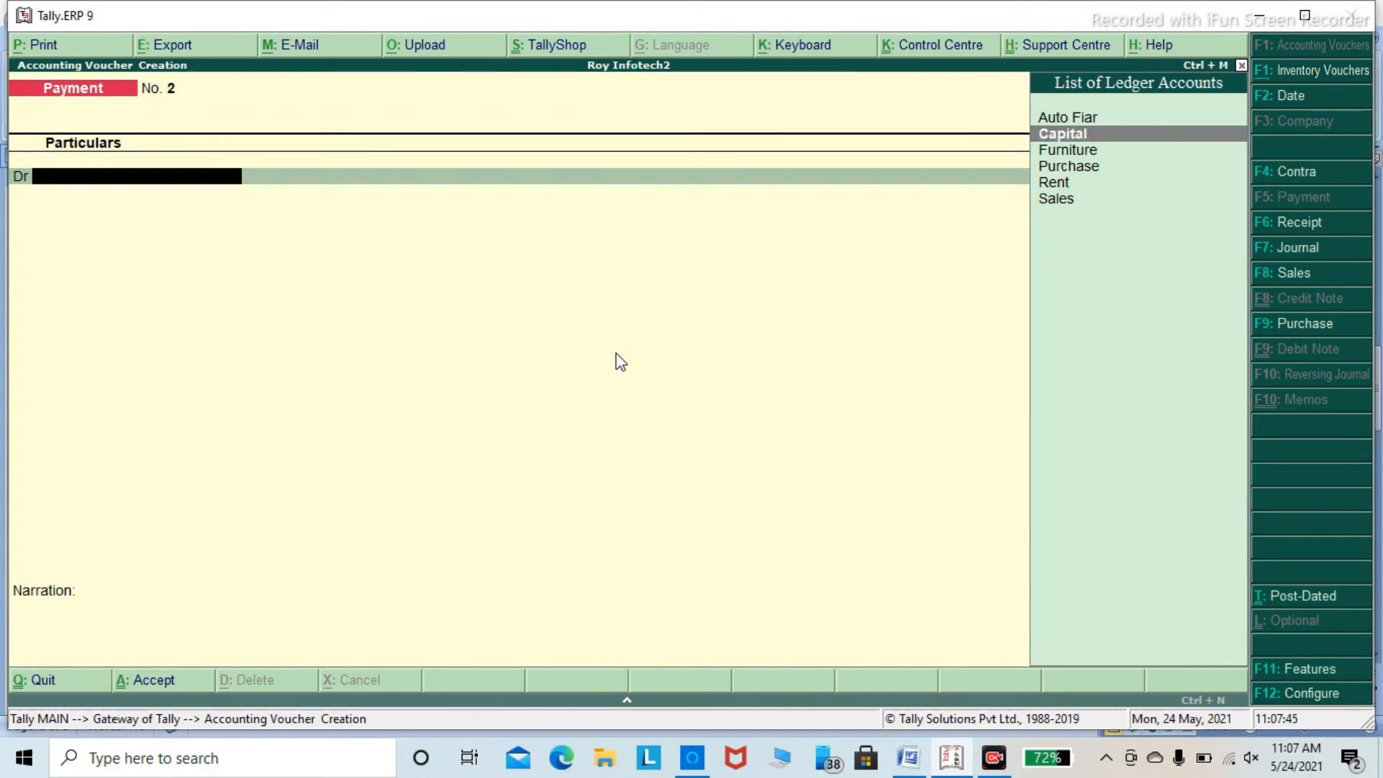
key("Return")
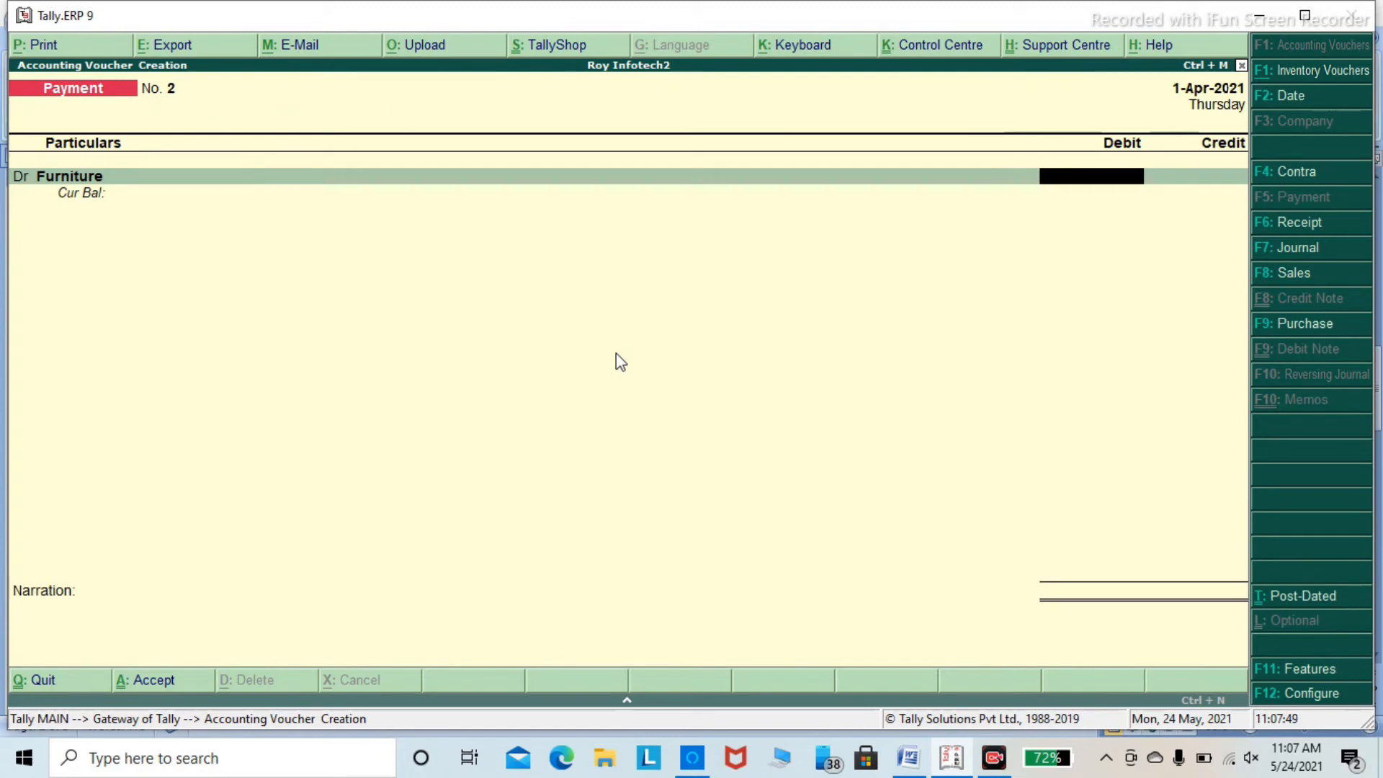
type("5000")
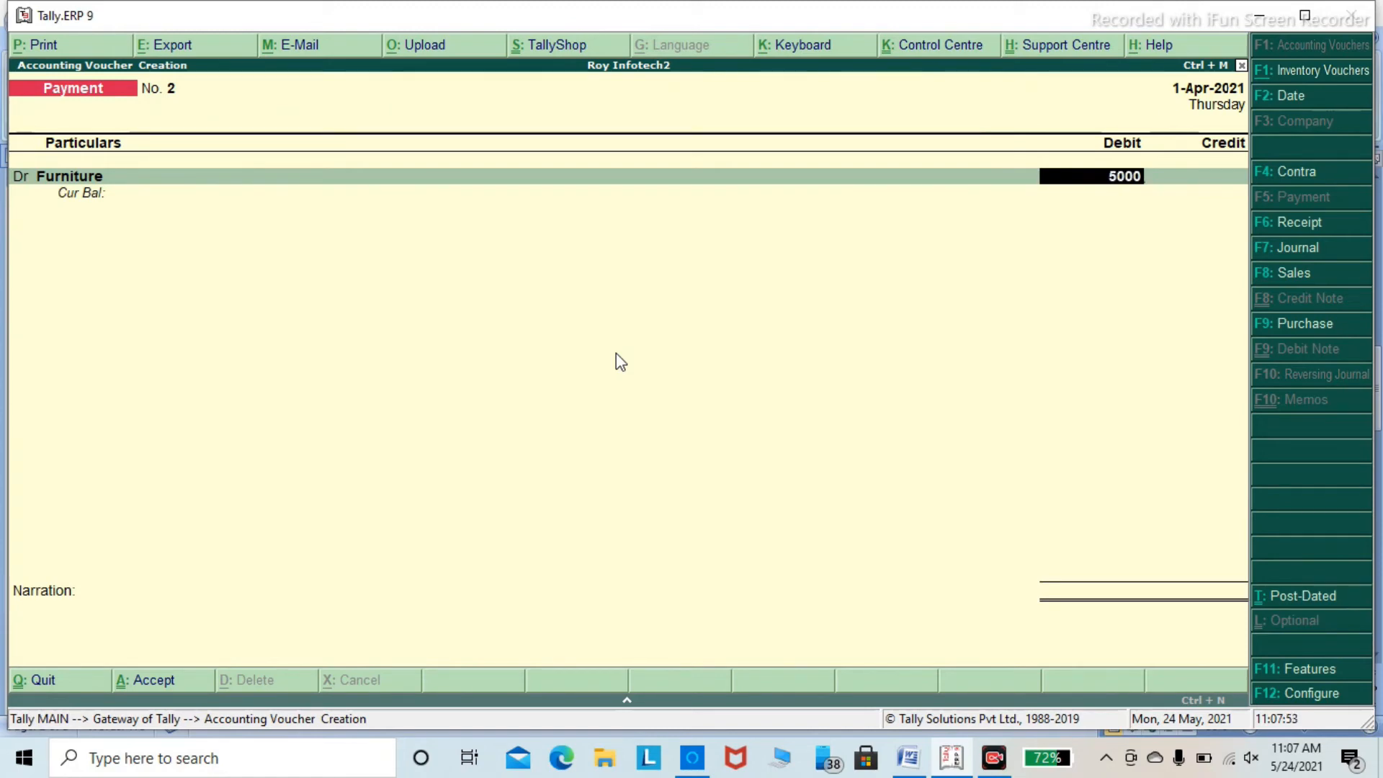
key("Return")
key("Return")
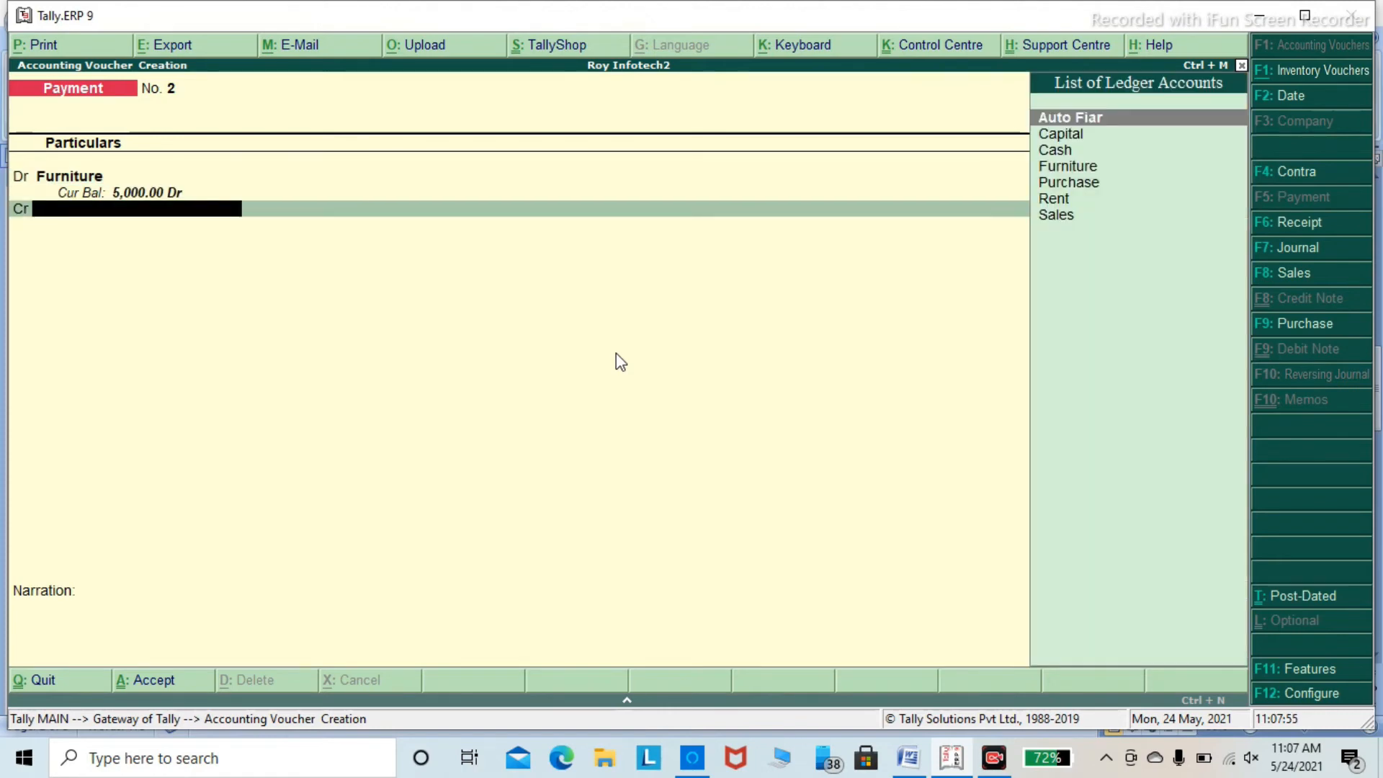
Credit the Cash ledger with 5,000, save the Payment voucher without a narration and return to the Gateway of Tally.
key("Down")
key("Down")
key("Return")
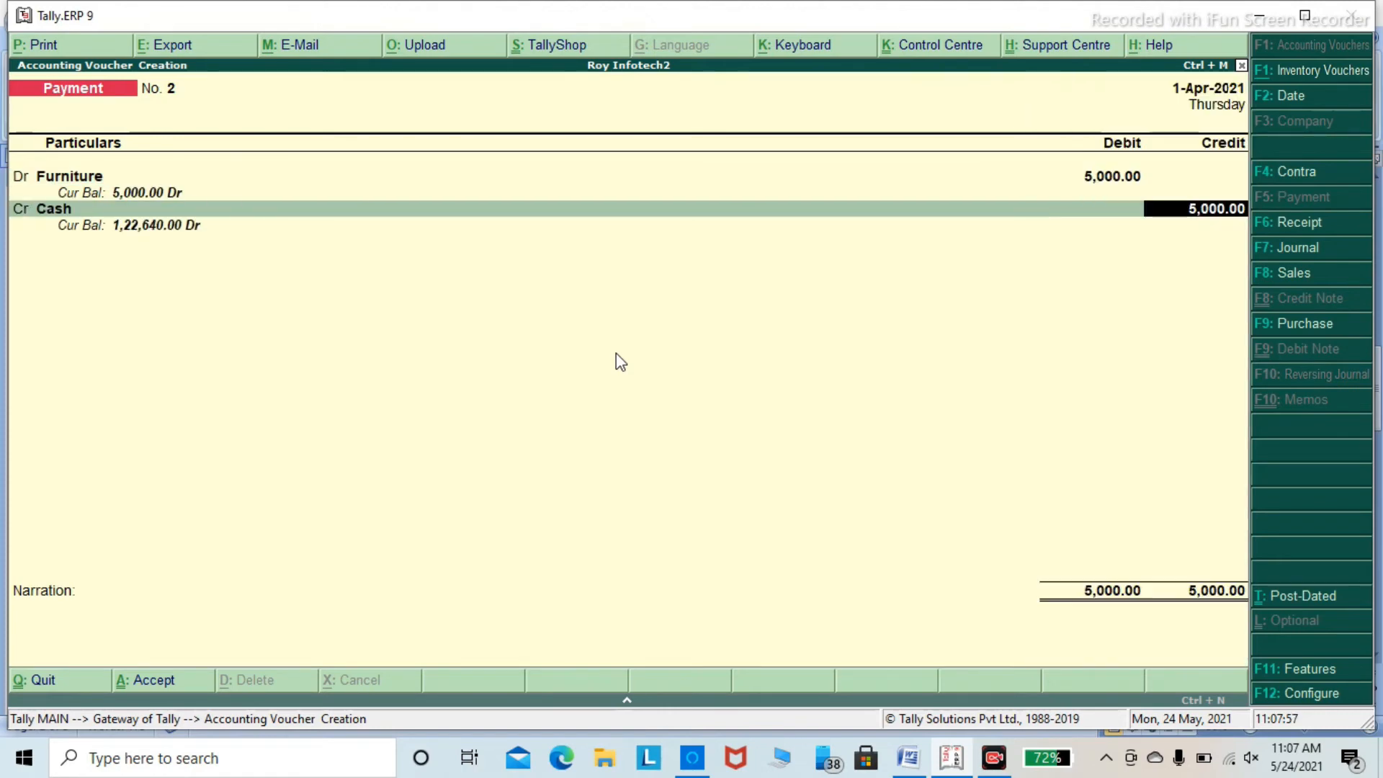
key("Return")
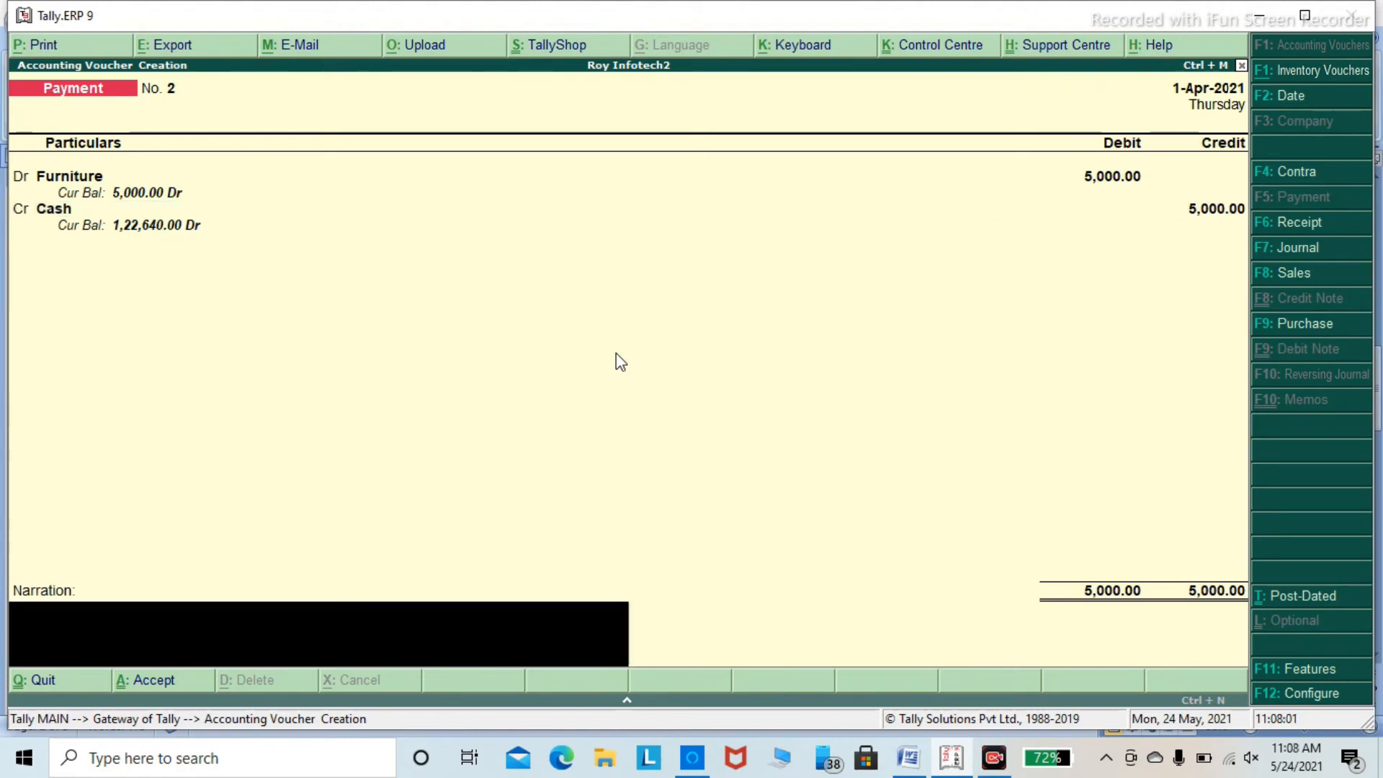
key("Return")
key("Return")
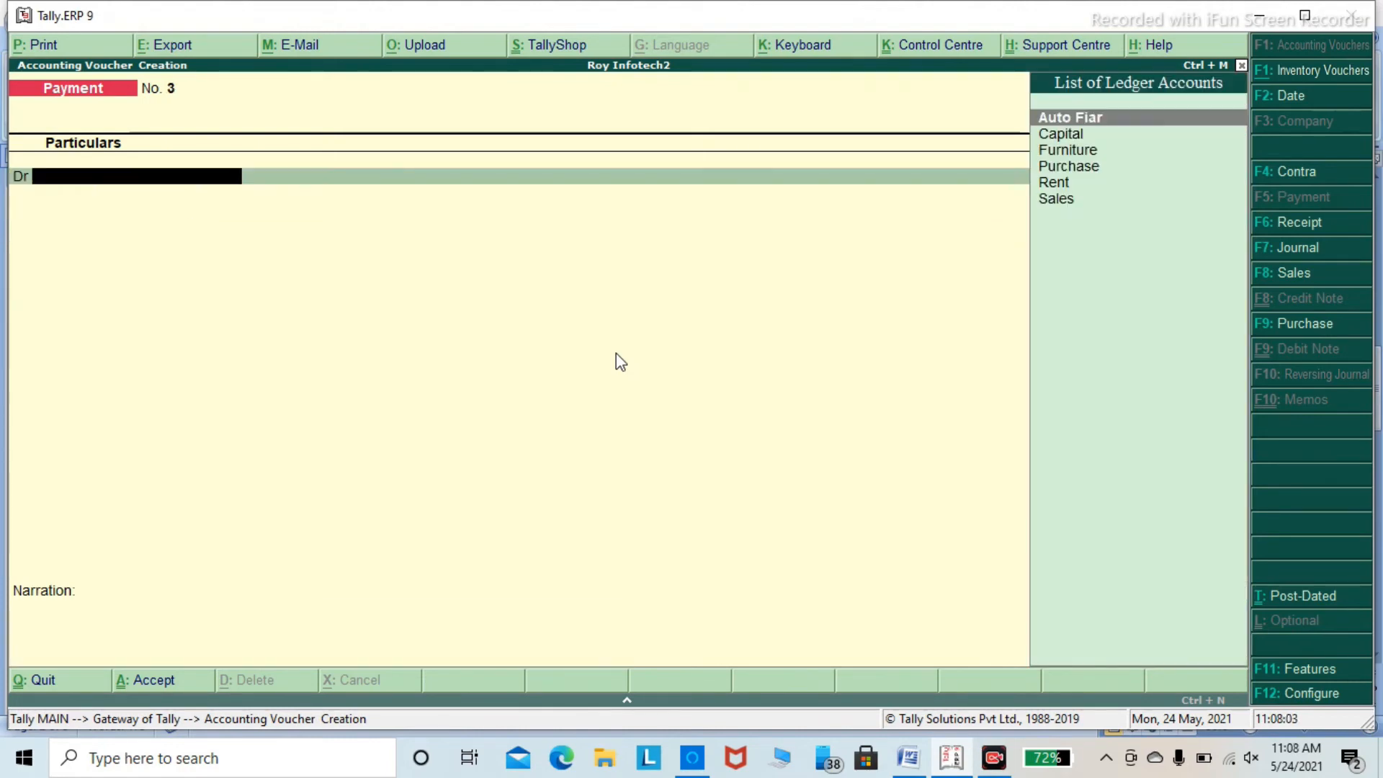
key("Escape")
key("Return")
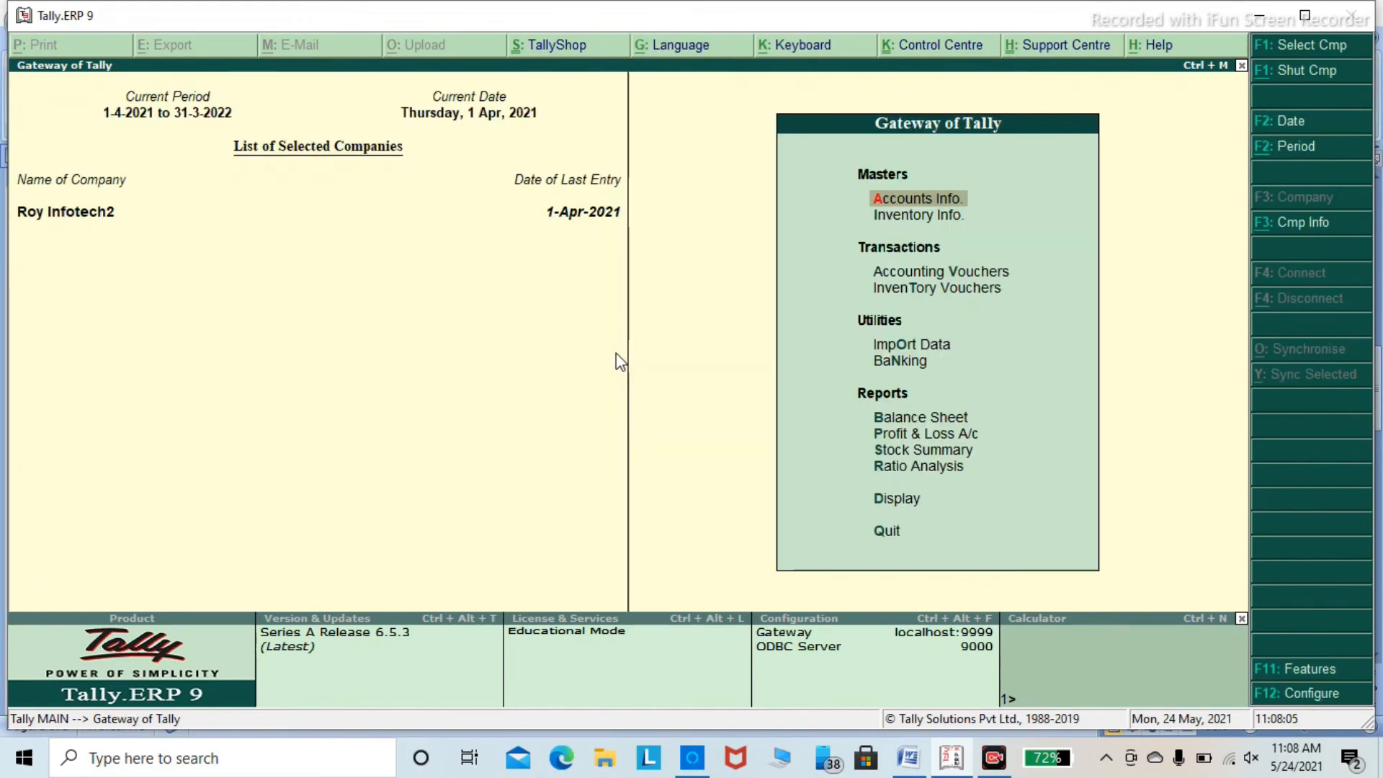
Open the Balance Sheet in detailed view and go to the Furniture line under Fixed Assets.
key("Down")
key("Down")
key("Down")
key("Down")
key("Down")
key("Down")
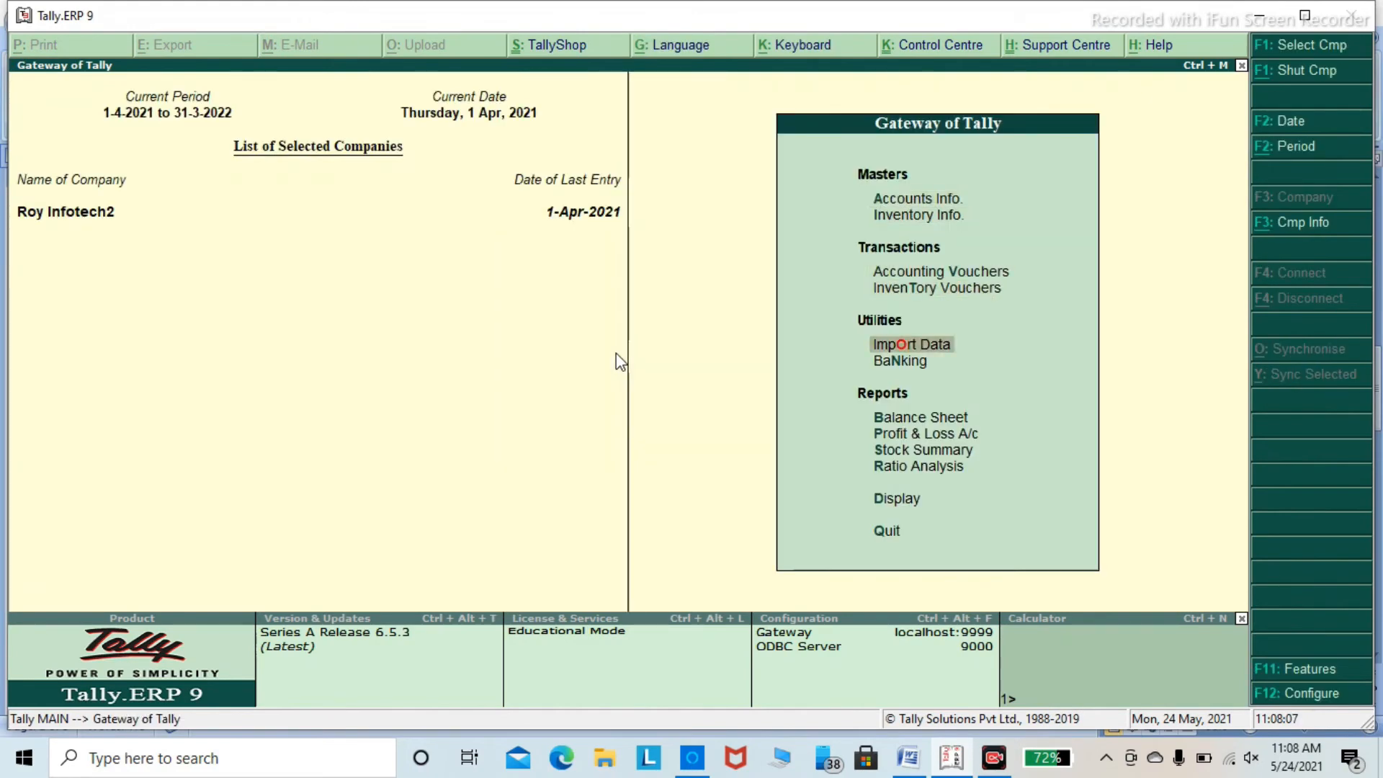
key("Return")
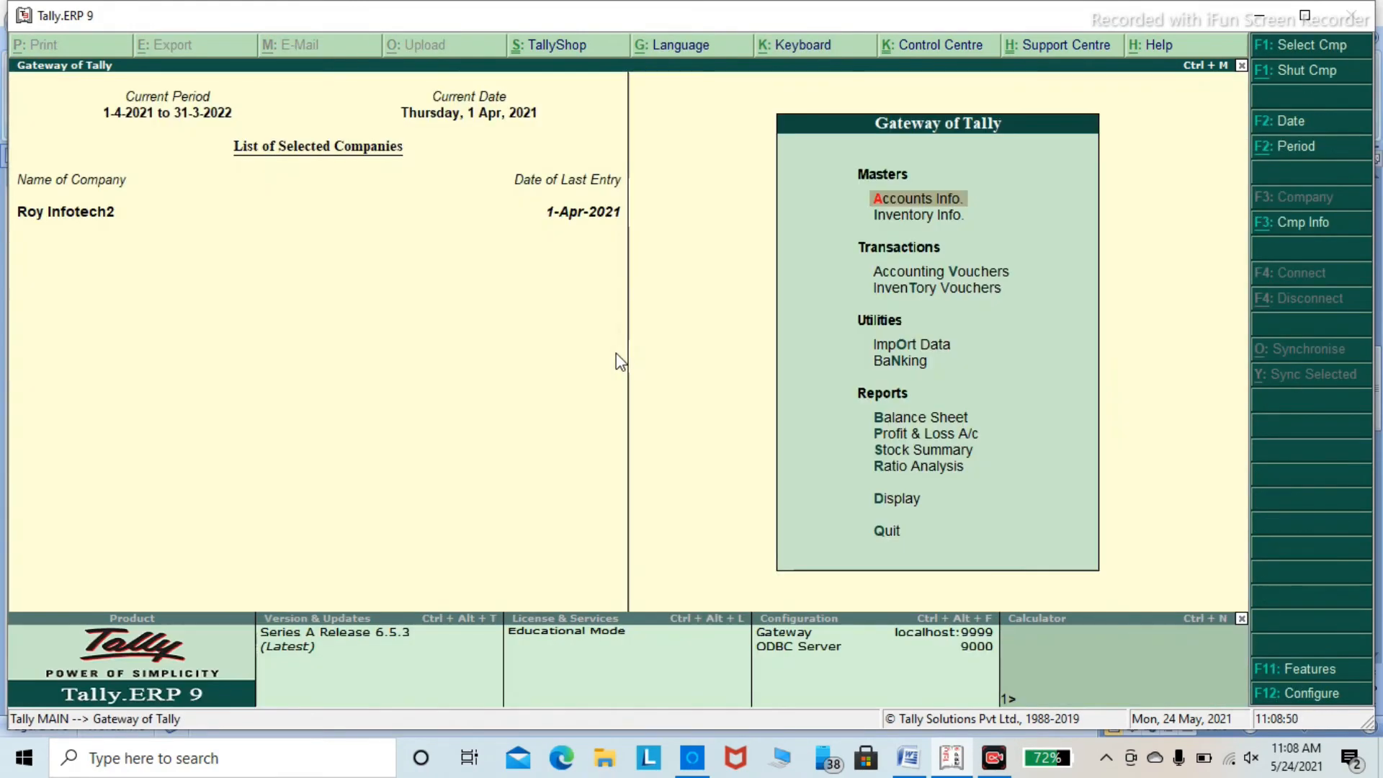
key("b")
key("alt+F1")
key("Down")
key("Right")
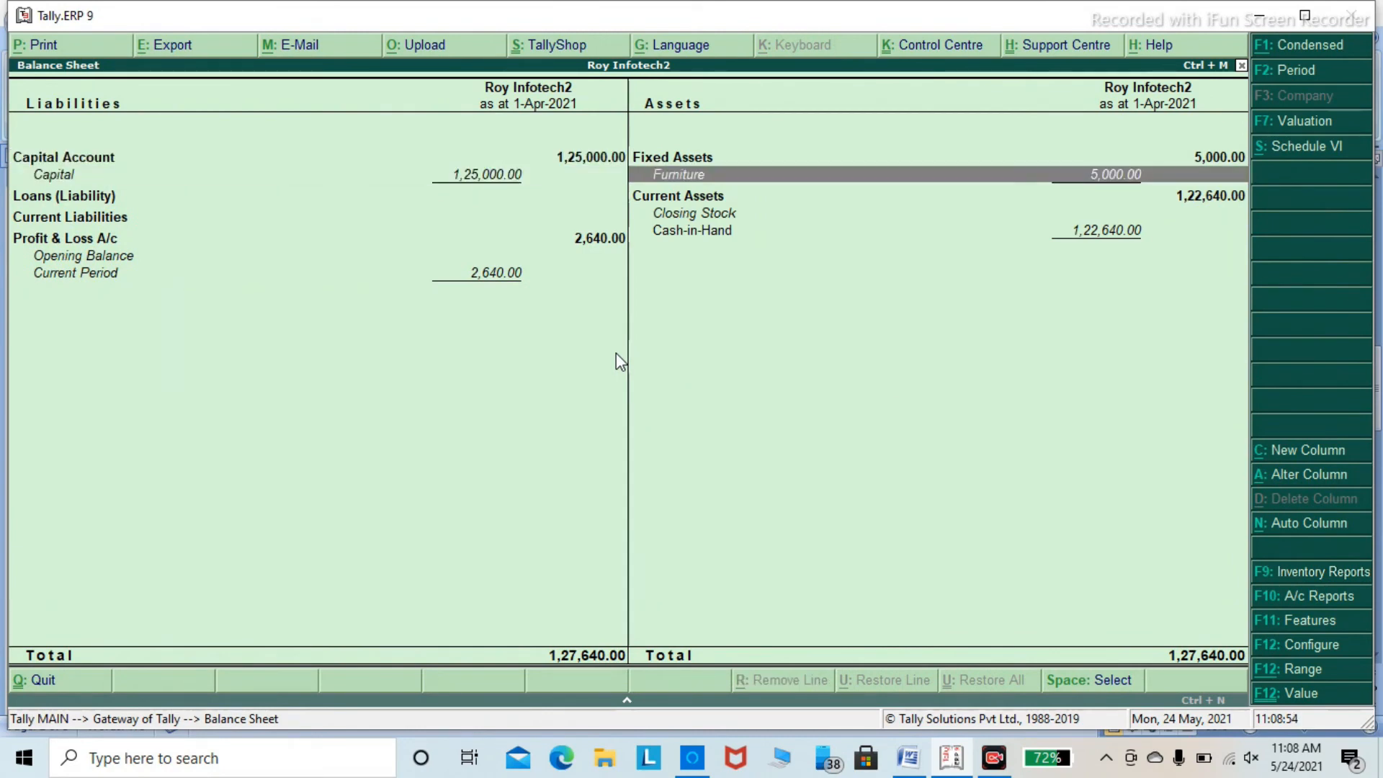
Examine the Fixed Assets, Cash-in-Hand and Profit & Loss A/c lines of the Balance Sheet and return to the Gateway of Tally.
key("Down")
key("Up")
key("Left")
key("Right")
key("Left")
key("Down")
key("Down")
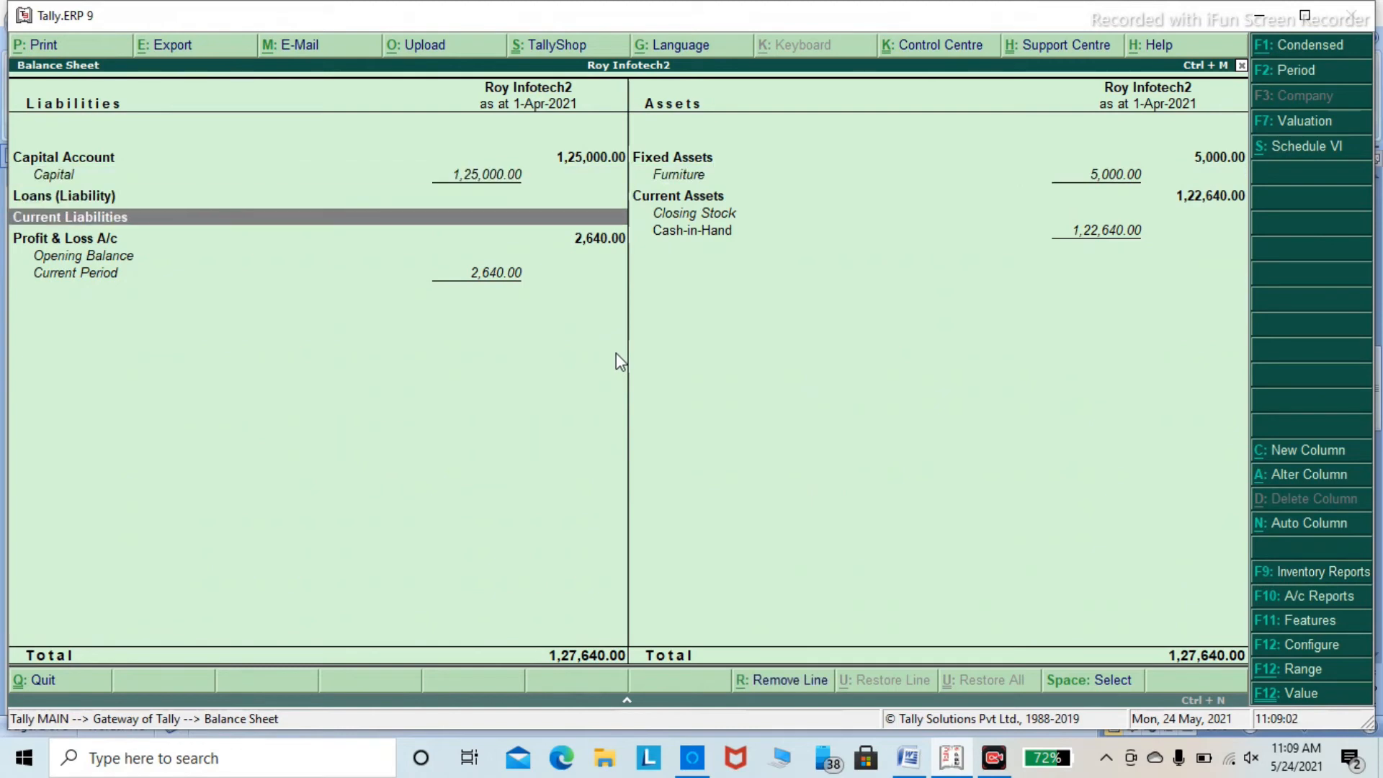
key("Right")
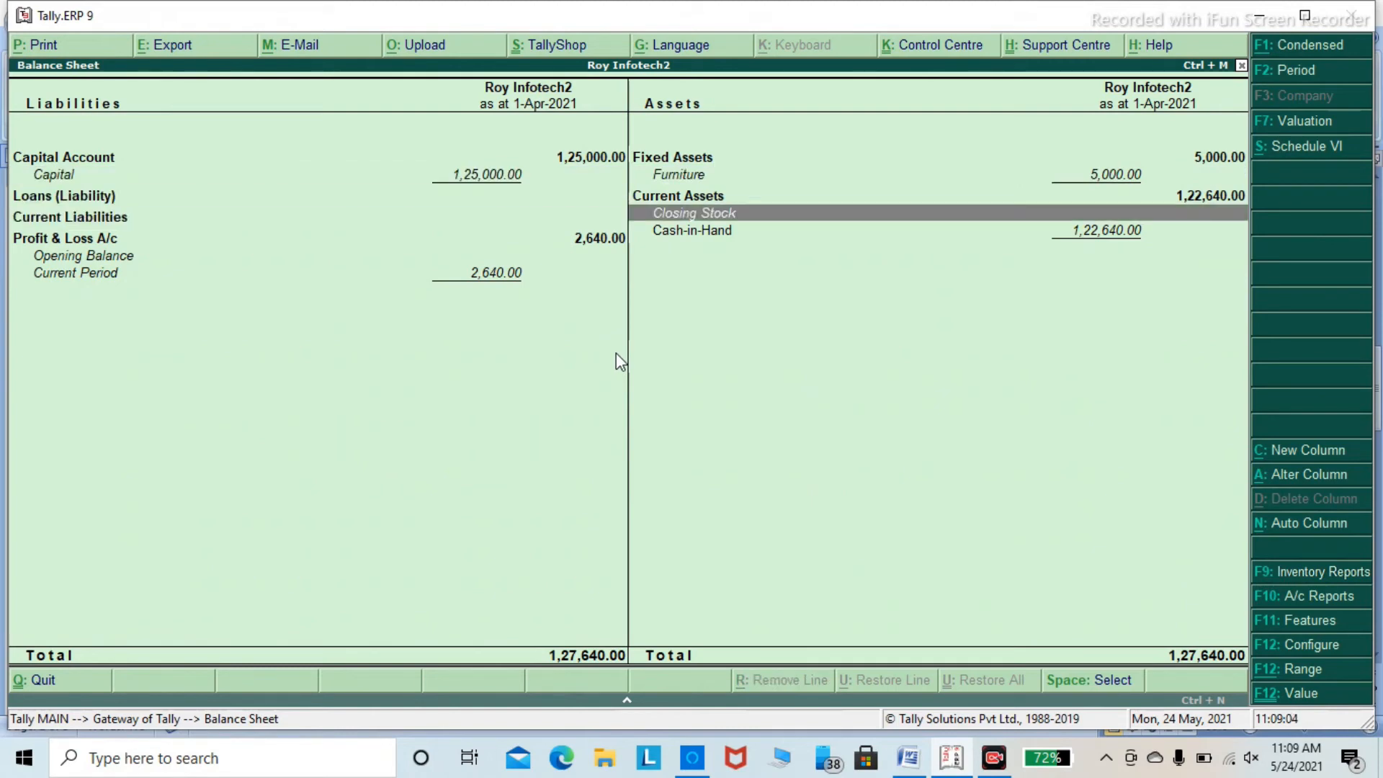
key("Down")
key("Up")
key("Up")
key("Up")
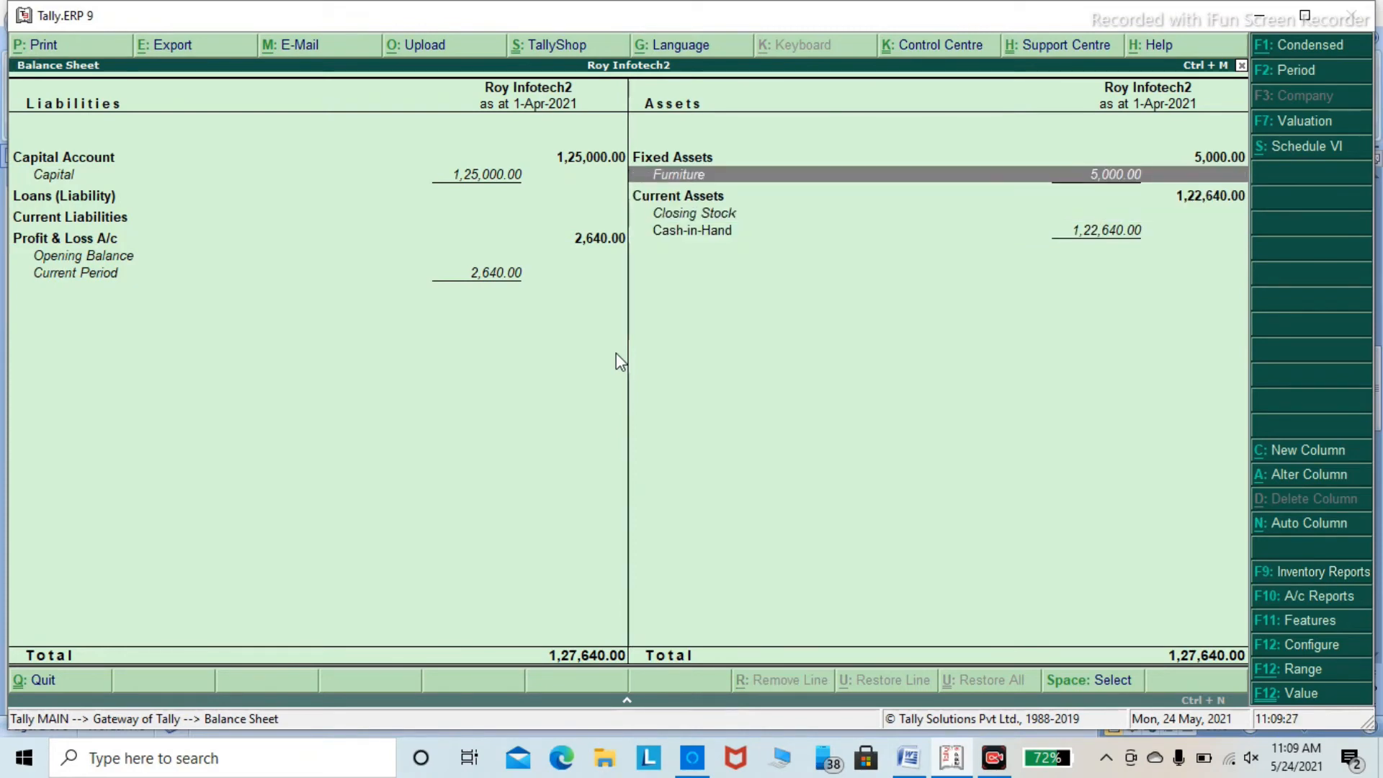
key("Down")
key("Down")
key("Down")
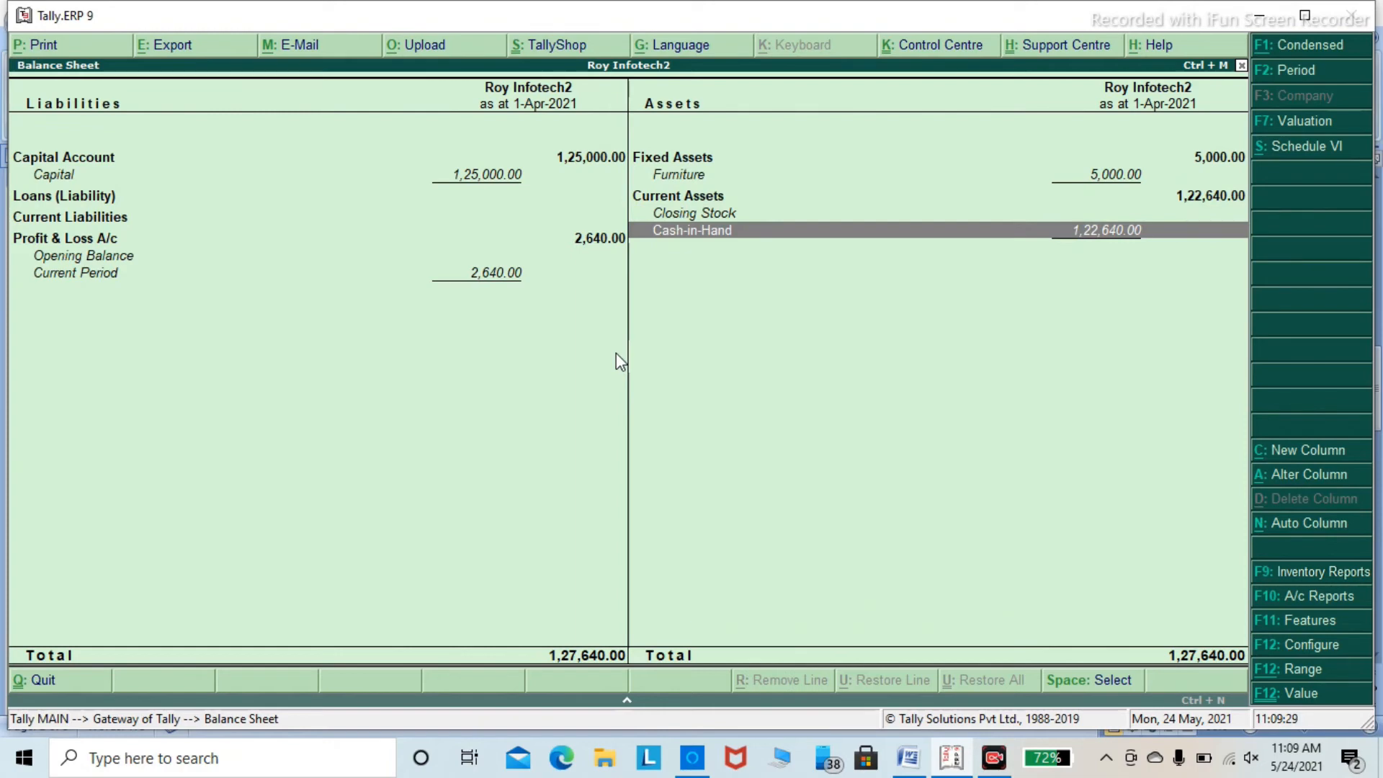
key("Left")
key("Down")
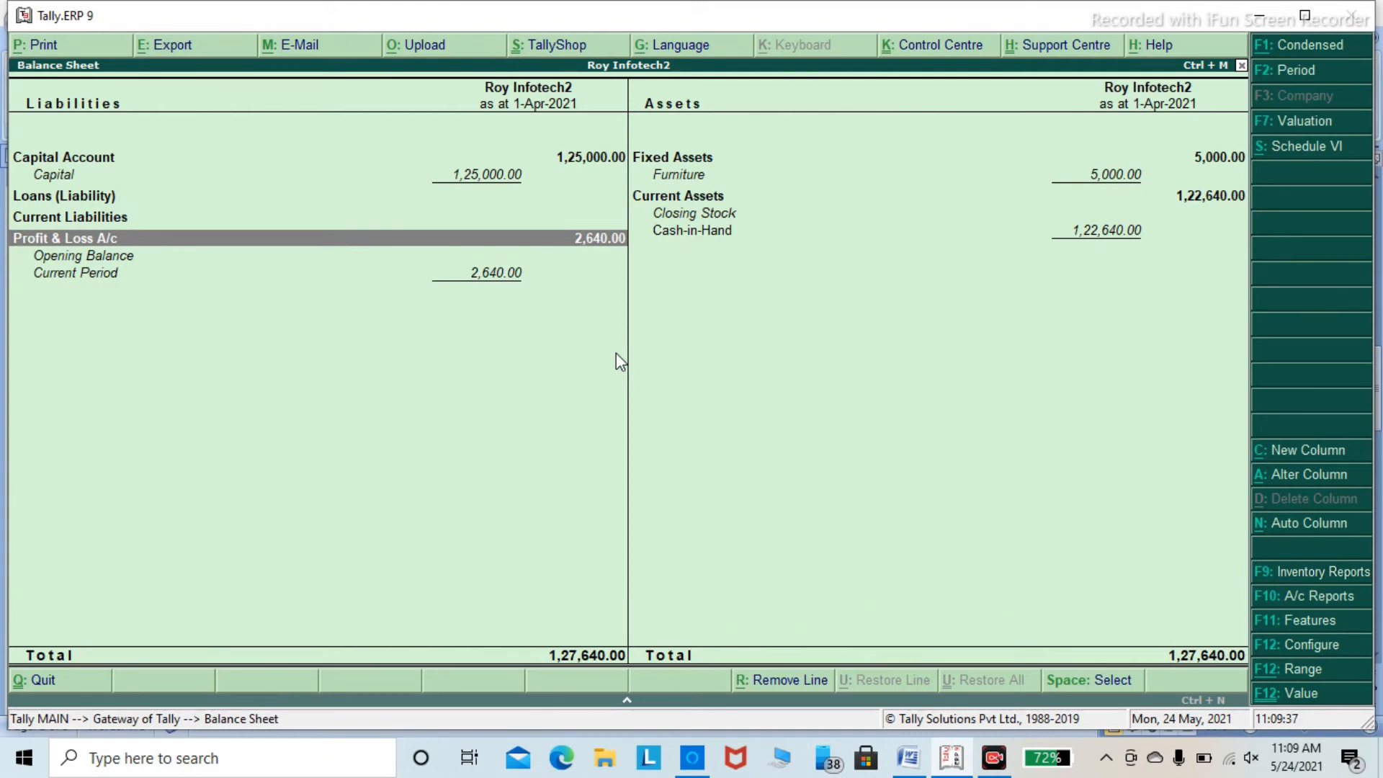
key("Escape")
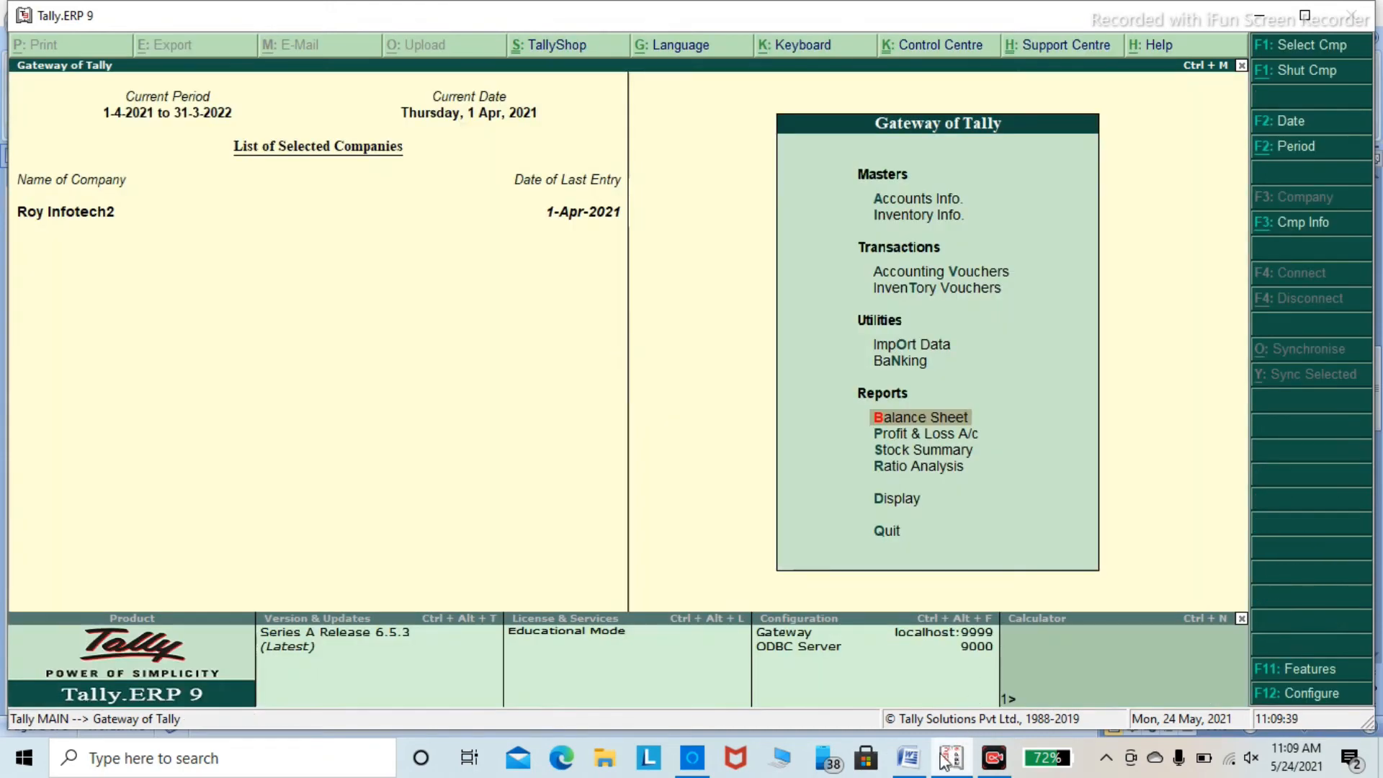
Check the rent transaction in the Tally Q document in Word and open a new Payment voucher back in Tally.ERP 9.
left_click(908, 757)
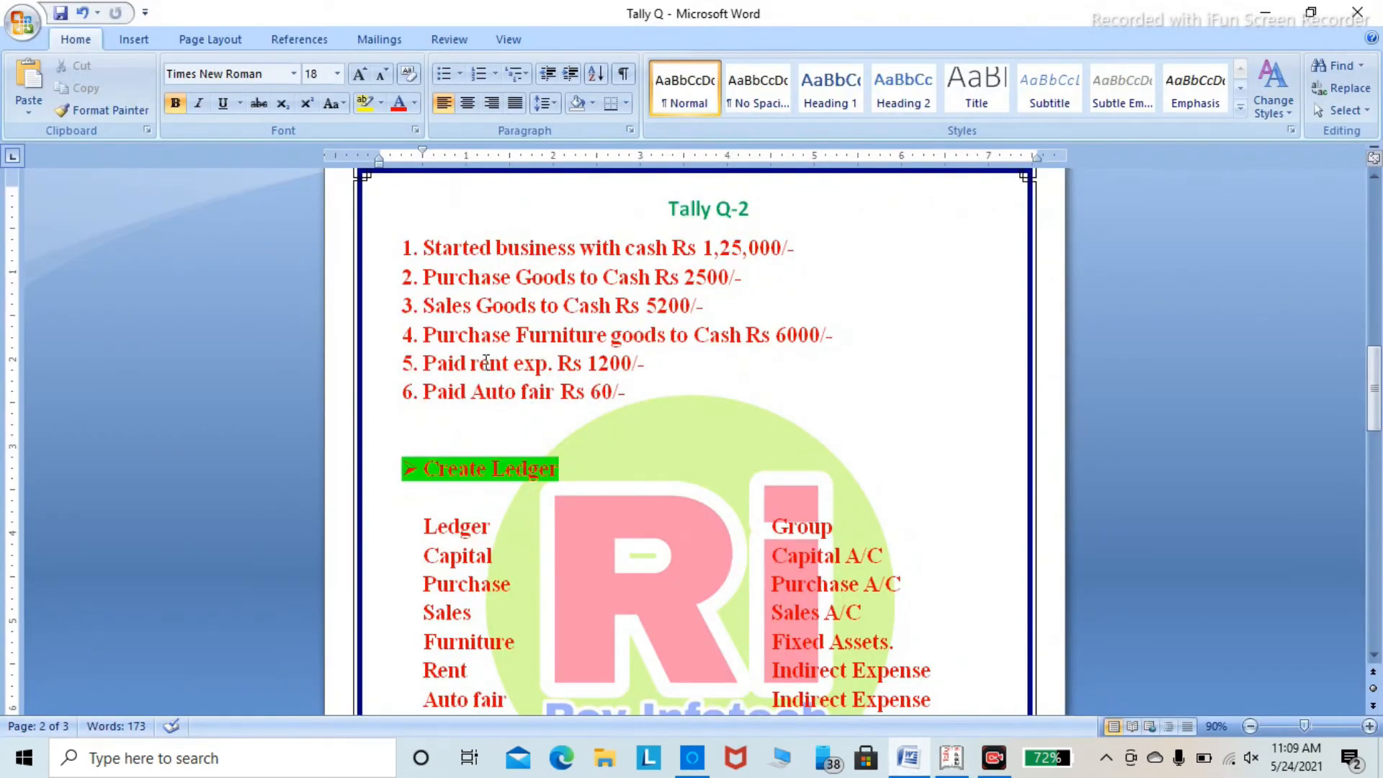
key("alt+Tab")
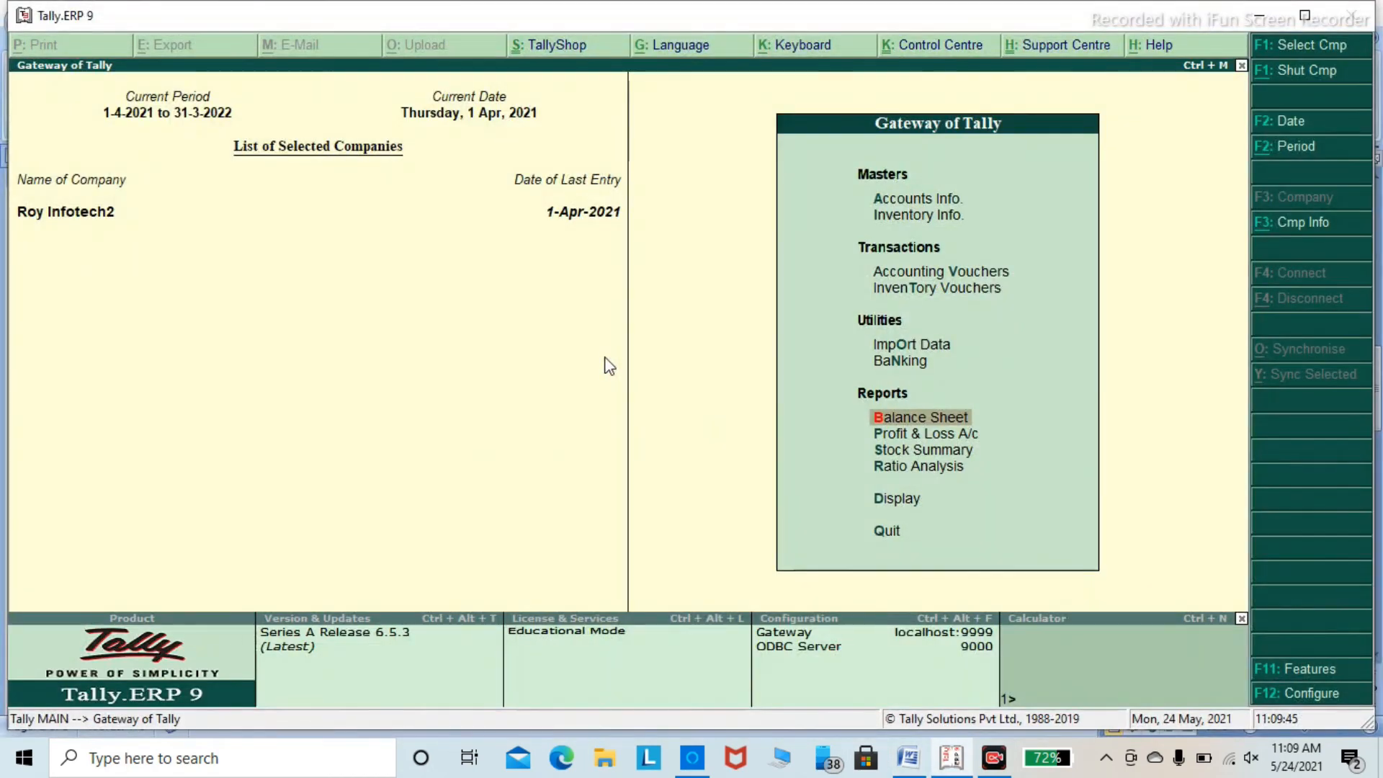
key("Up")
key("Up")
key("Up")
key("Up")
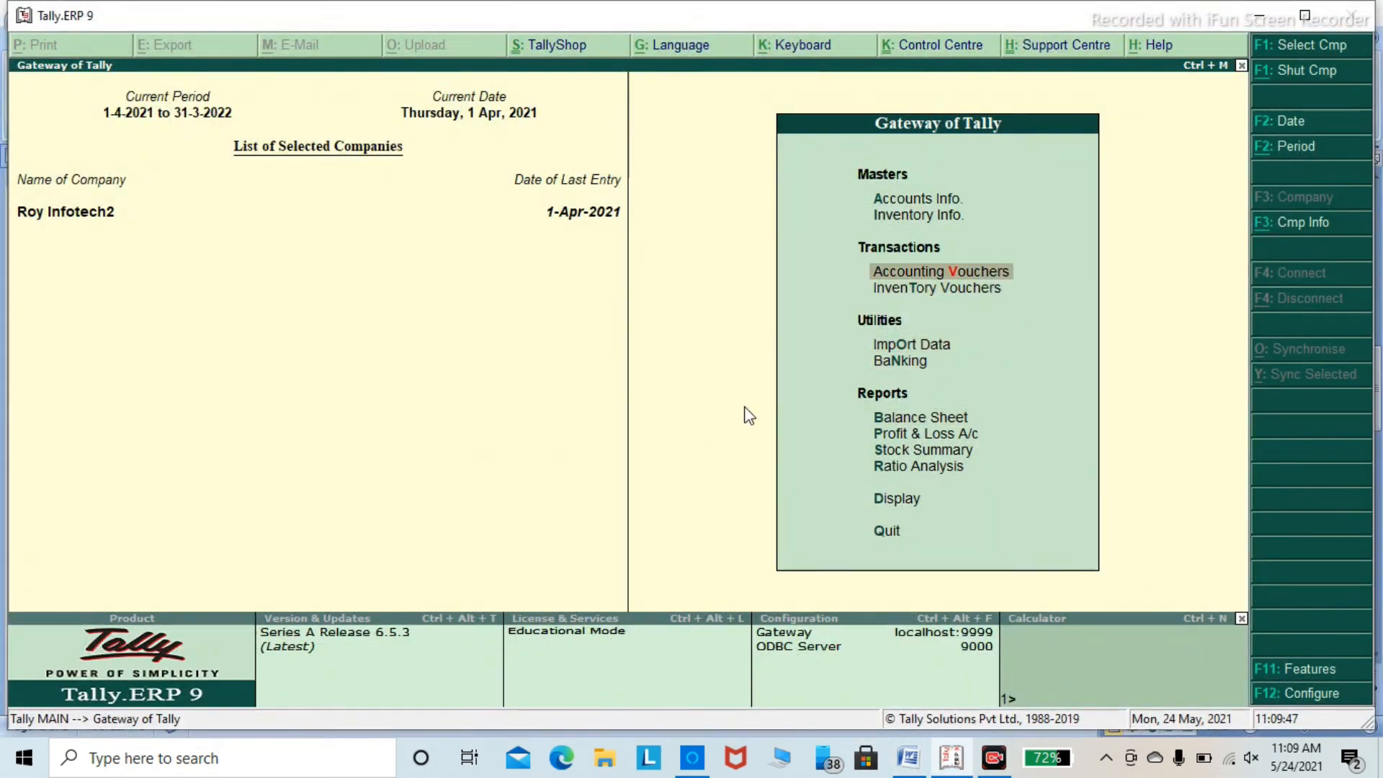
key("Return")
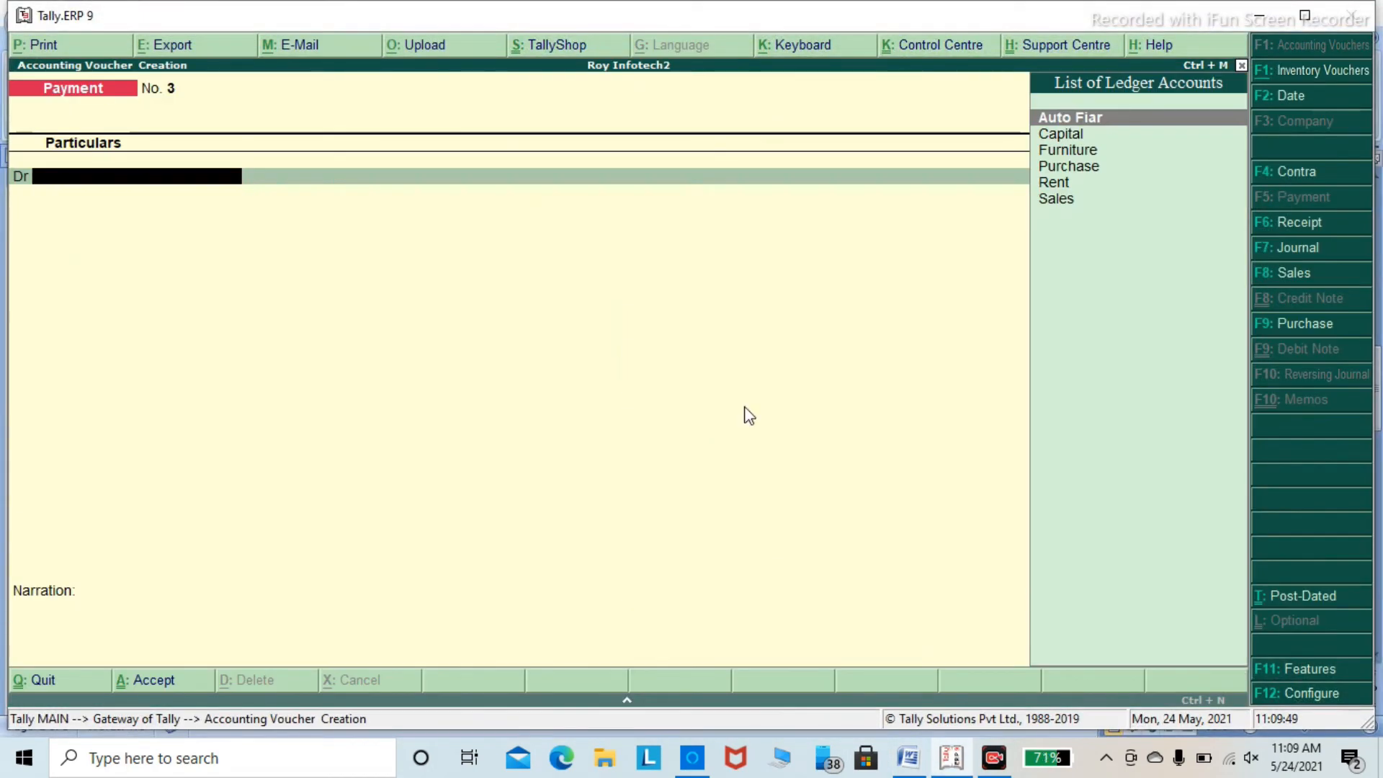
Debit the Rent ledger with 1200 in the Payment voucher.
key("Down")
key("Down")
key("Down")
key("Down")
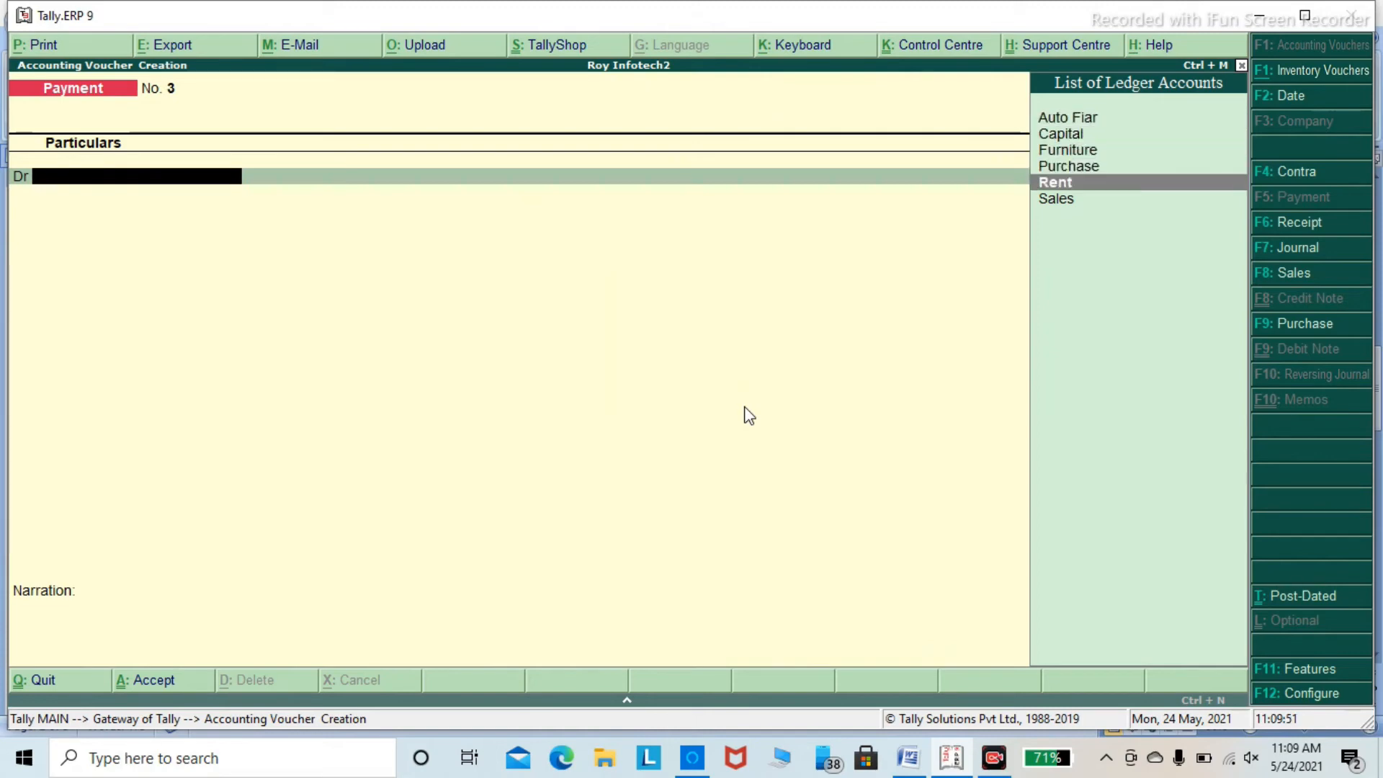
key("Return")
type("1200")
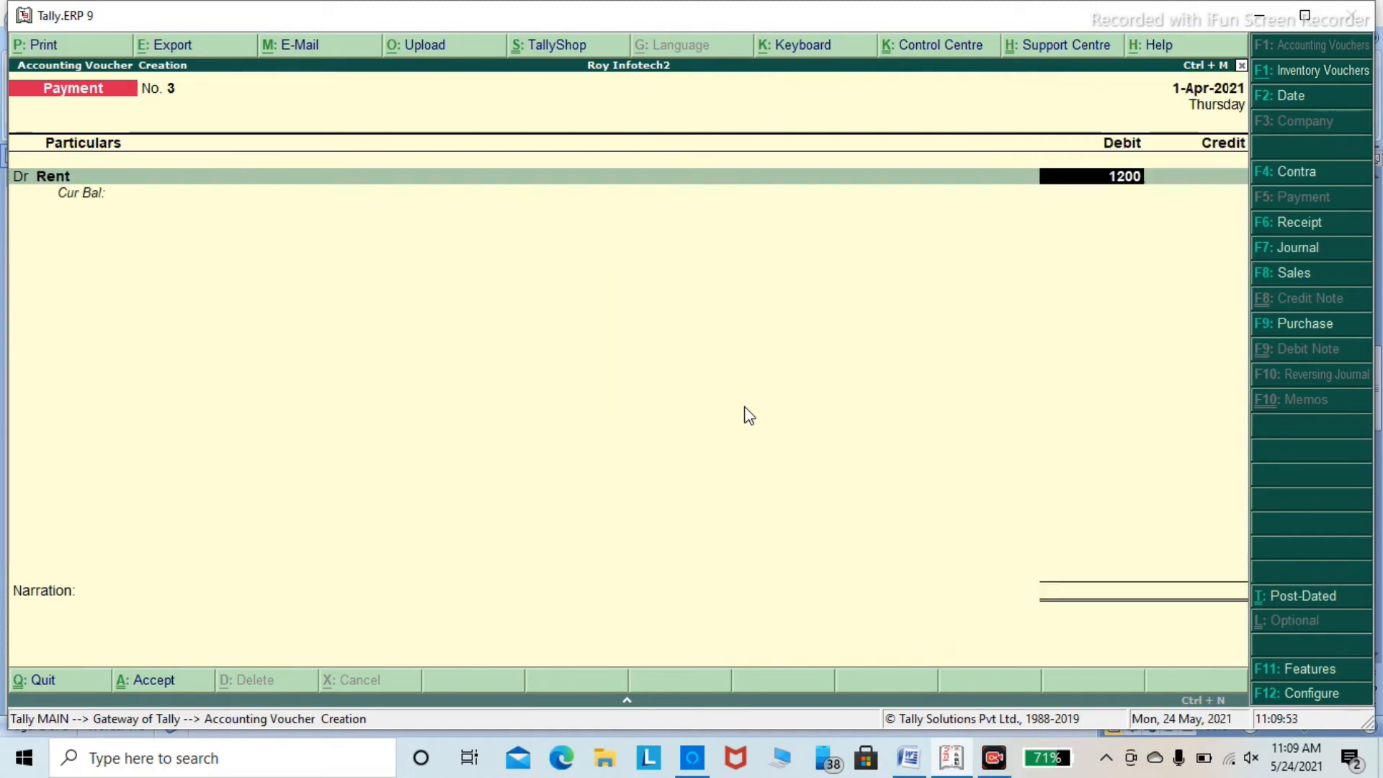
Credit the Cash ledger with 1,200, save the Payment voucher without a narration and return to the Gateway of Tally.
key("Return")
type("cas")
key("Return")
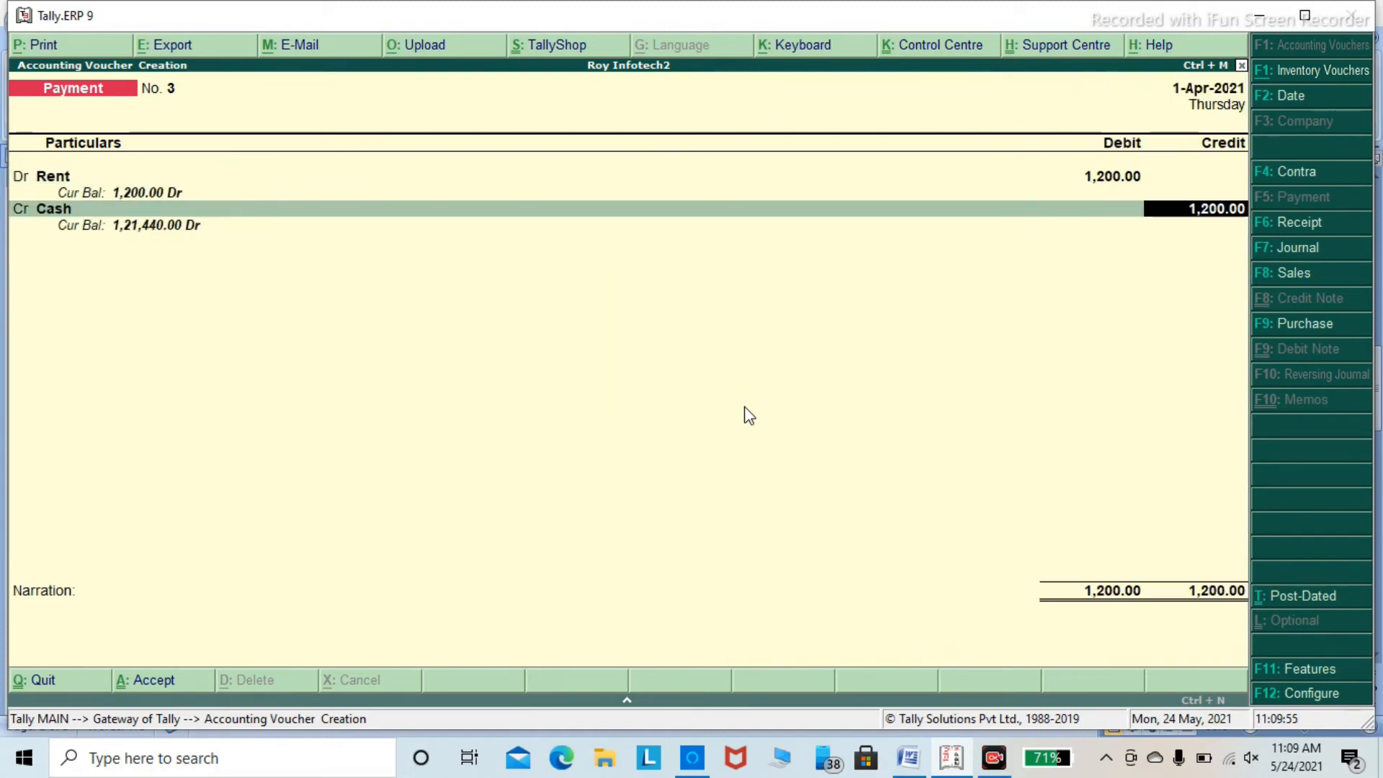
key("Return")
key("Return")
key("Return")
key("Escape")
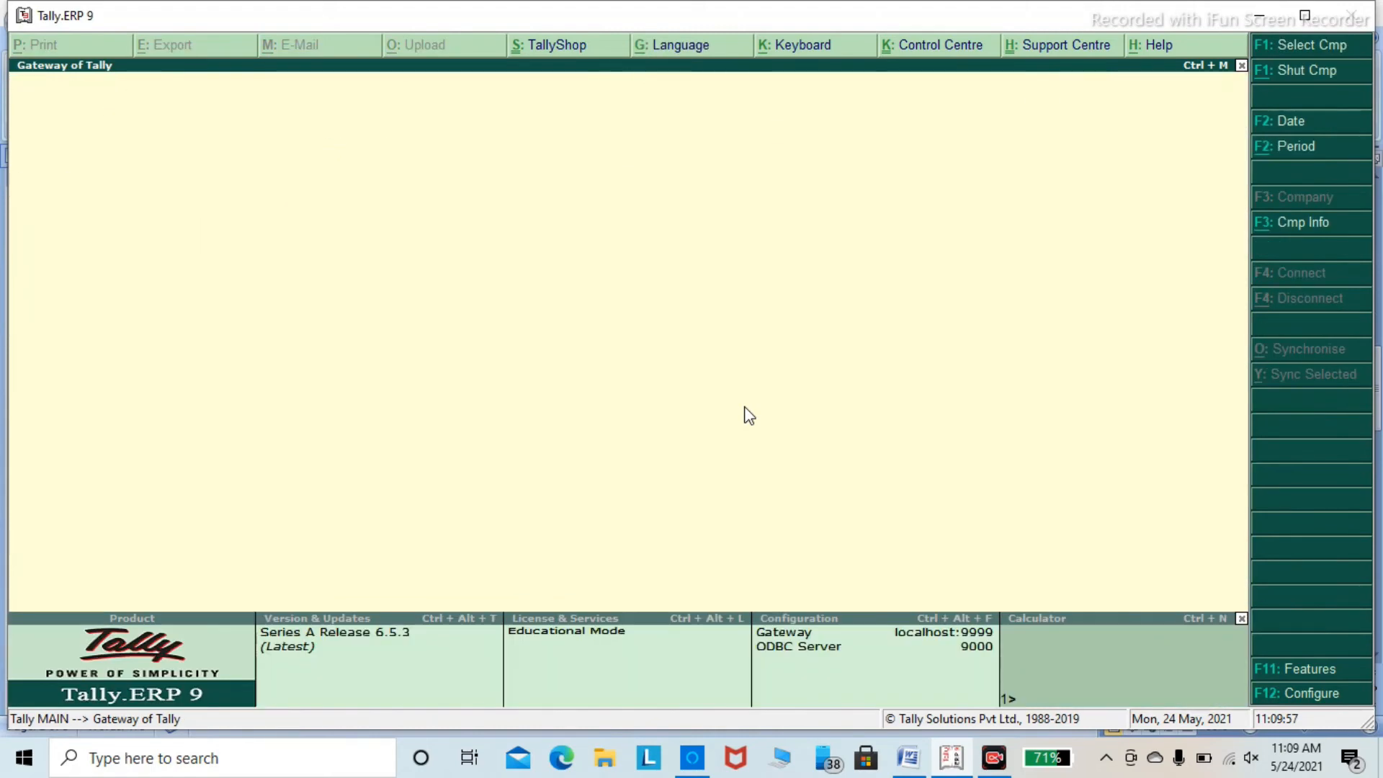
Open the Balance Sheet in detailed view and drill down into its Profit & Loss A/c in detailed view.
key("b")
key("alt+F1")
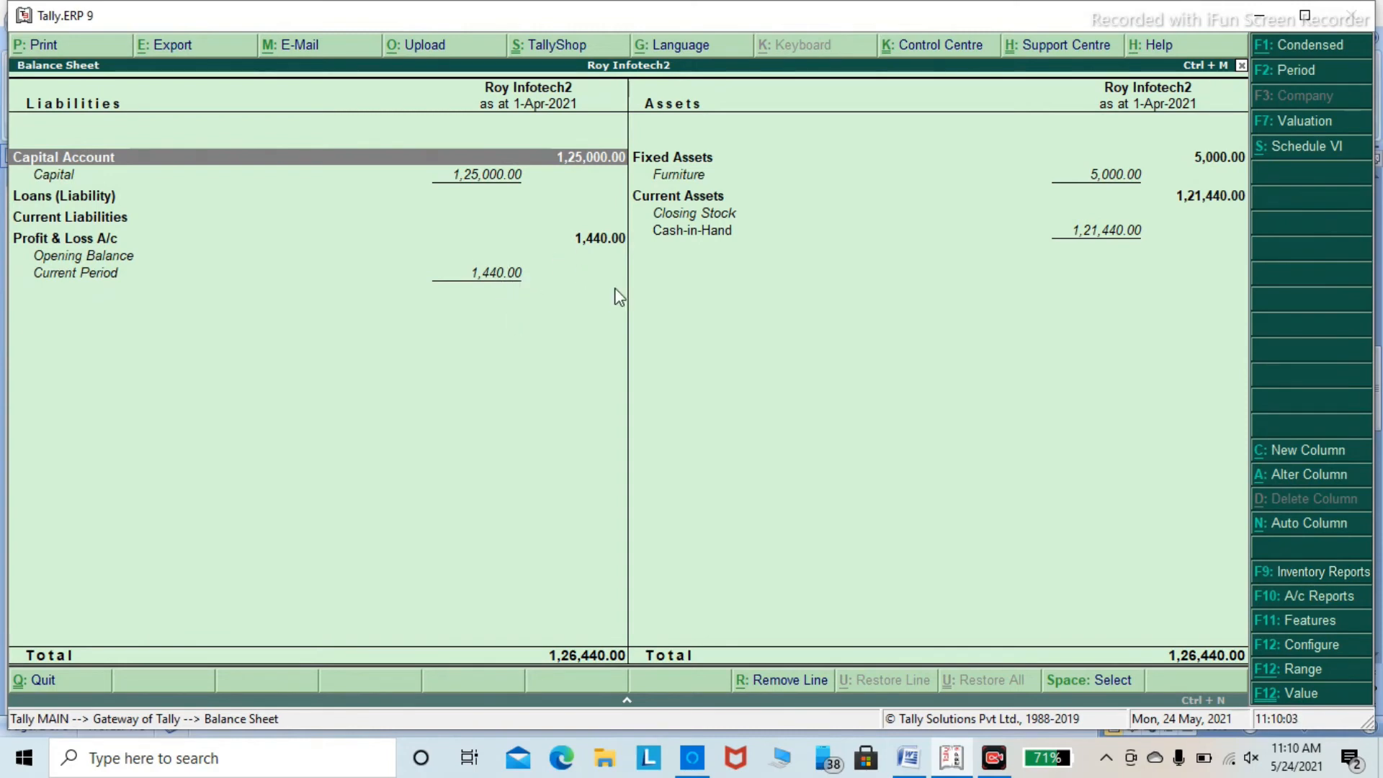
key("Down")
key("Down")
key("Down")
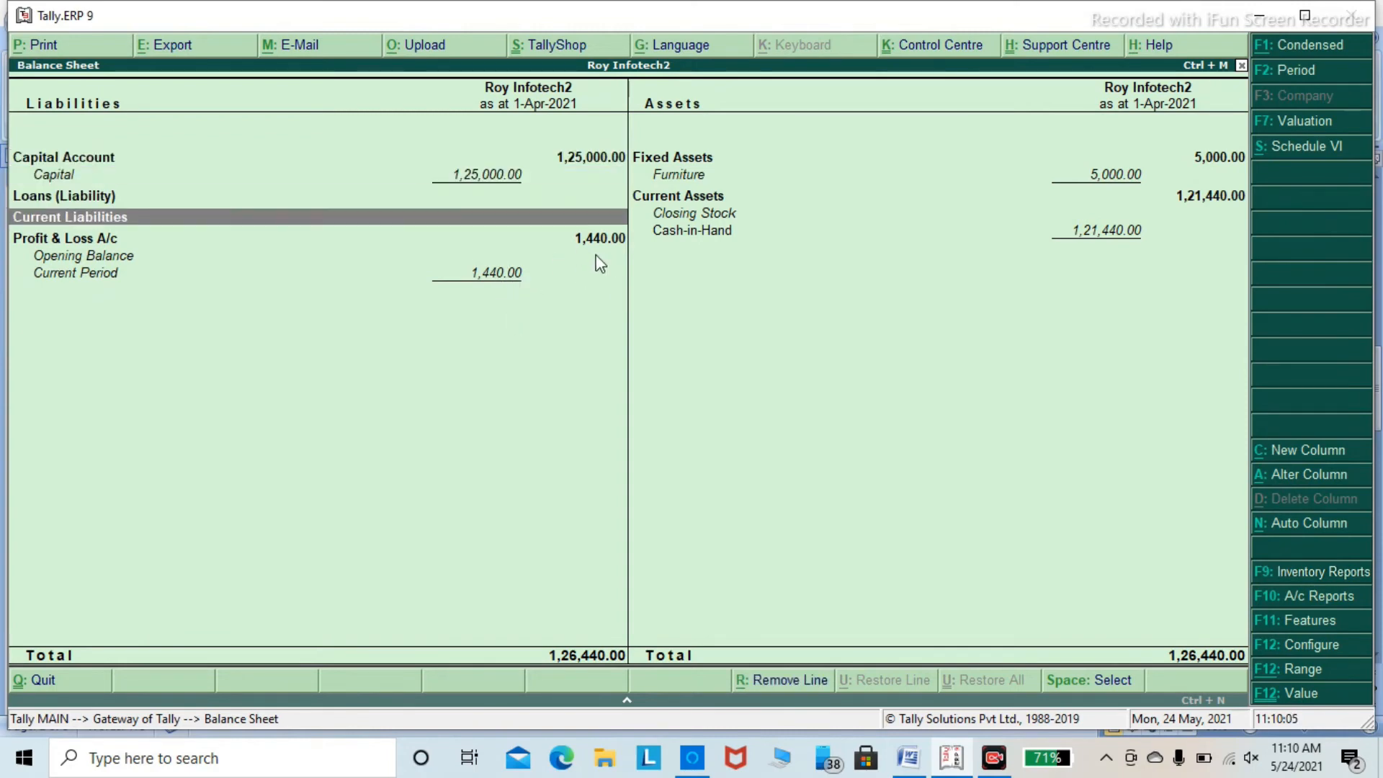
key("Return")
key("alt+F1")
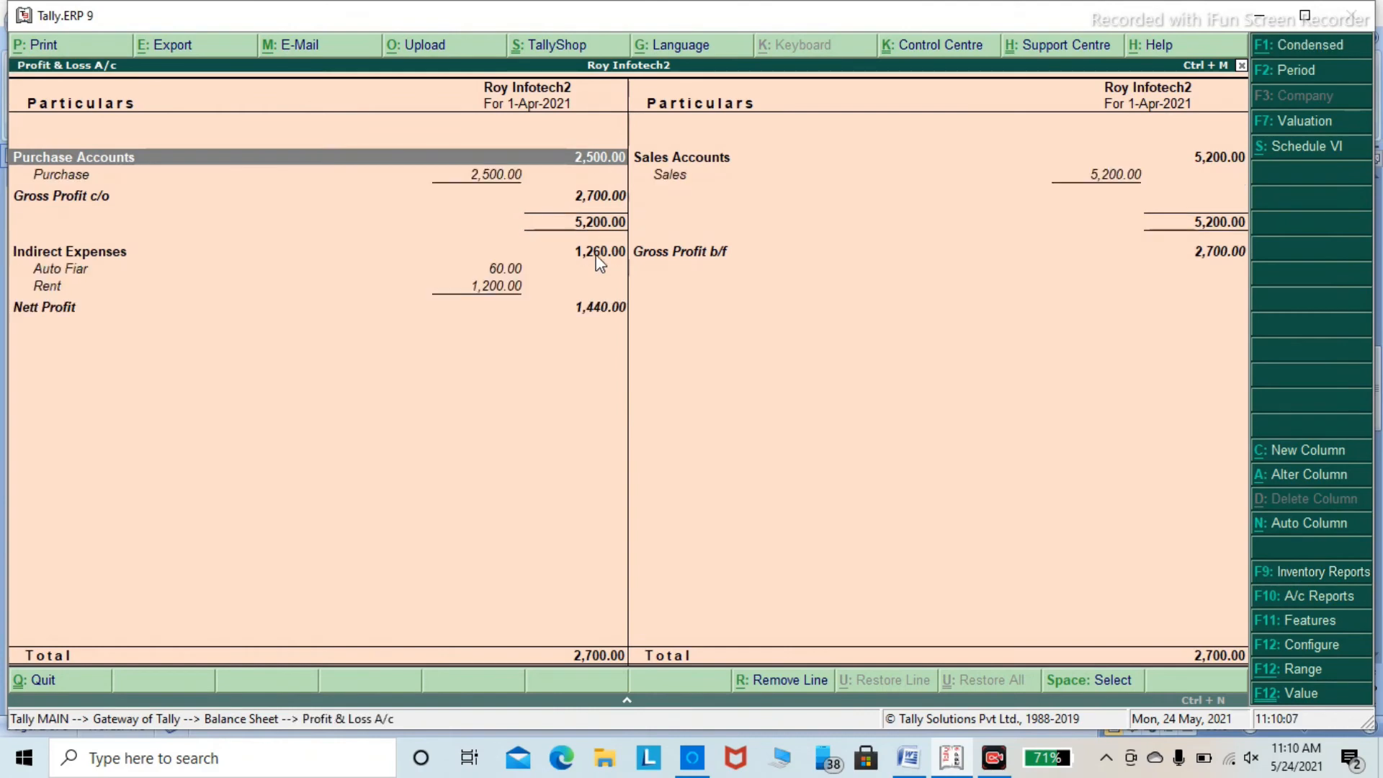
Examine the Sales, Gross Profit, Indirect Expenses and Nett Profit lines of the Profit & Loss A/c and return to the Gateway of Tally.
key("Down")
key("Right")
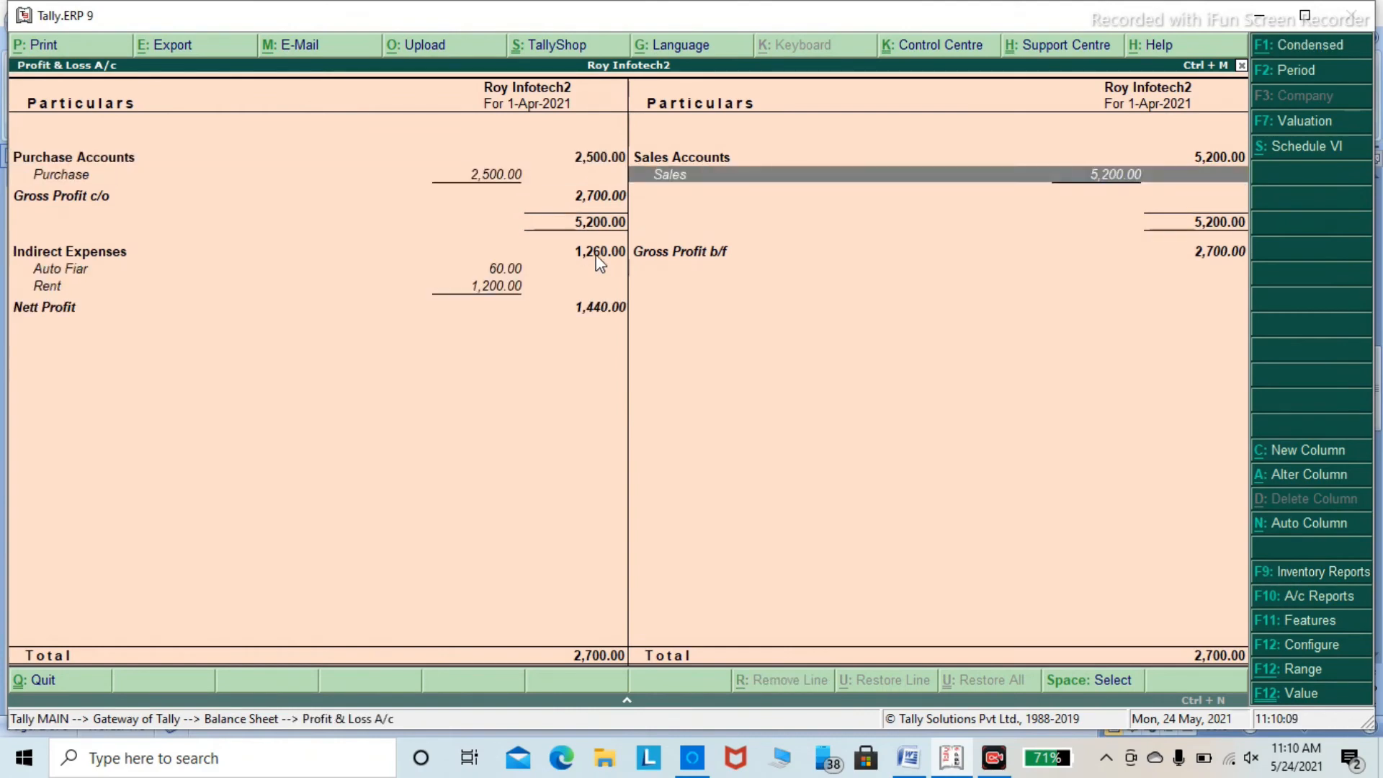
key("Down")
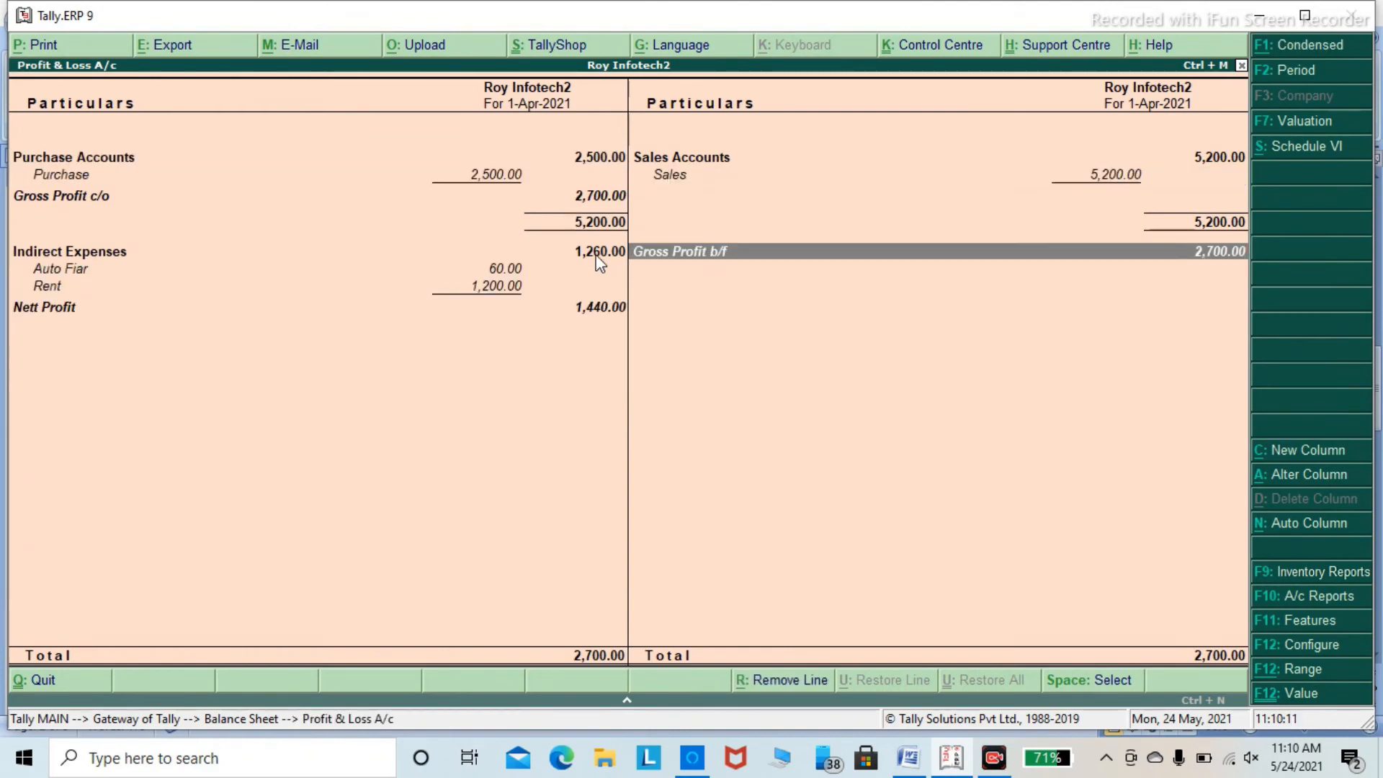
key("Left")
key("Down")
key("Down")
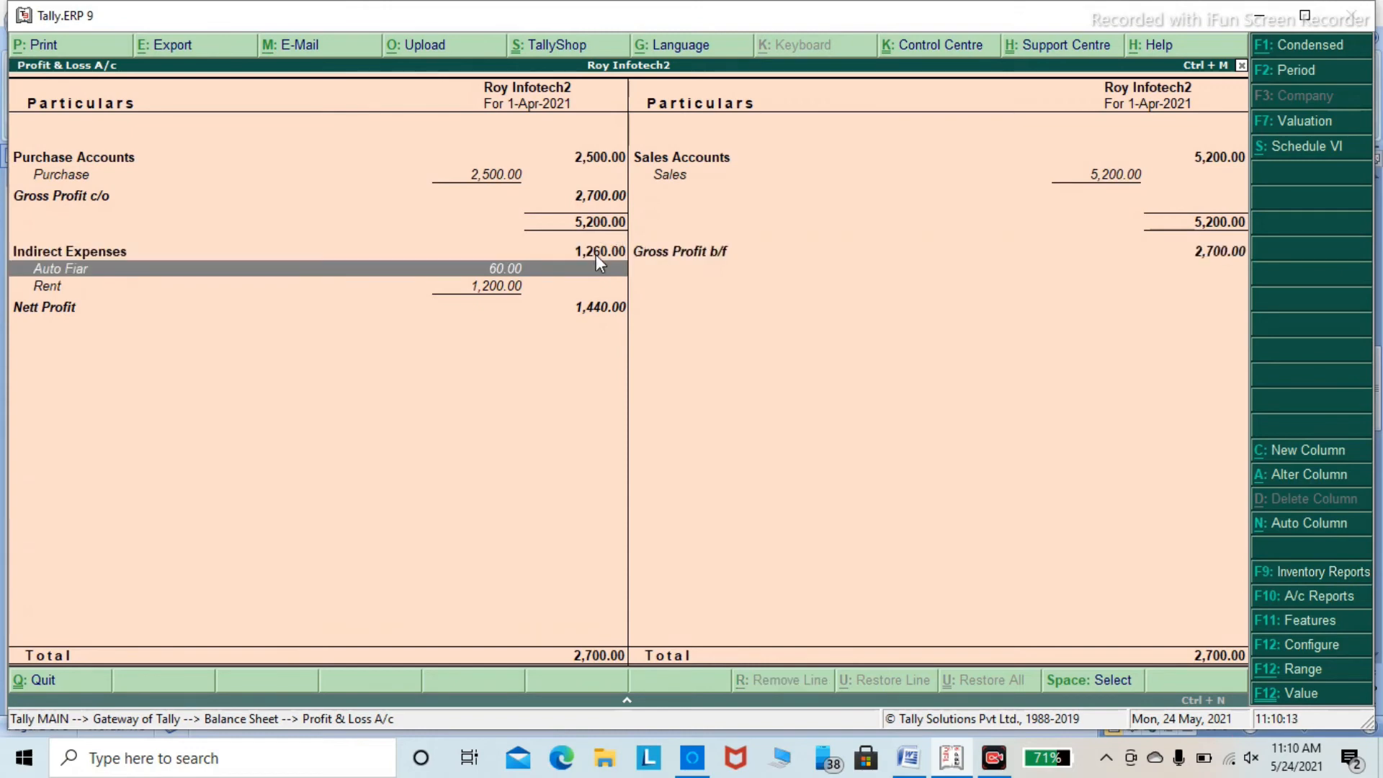
key("Up")
key("Down")
key("Up")
key("Down")
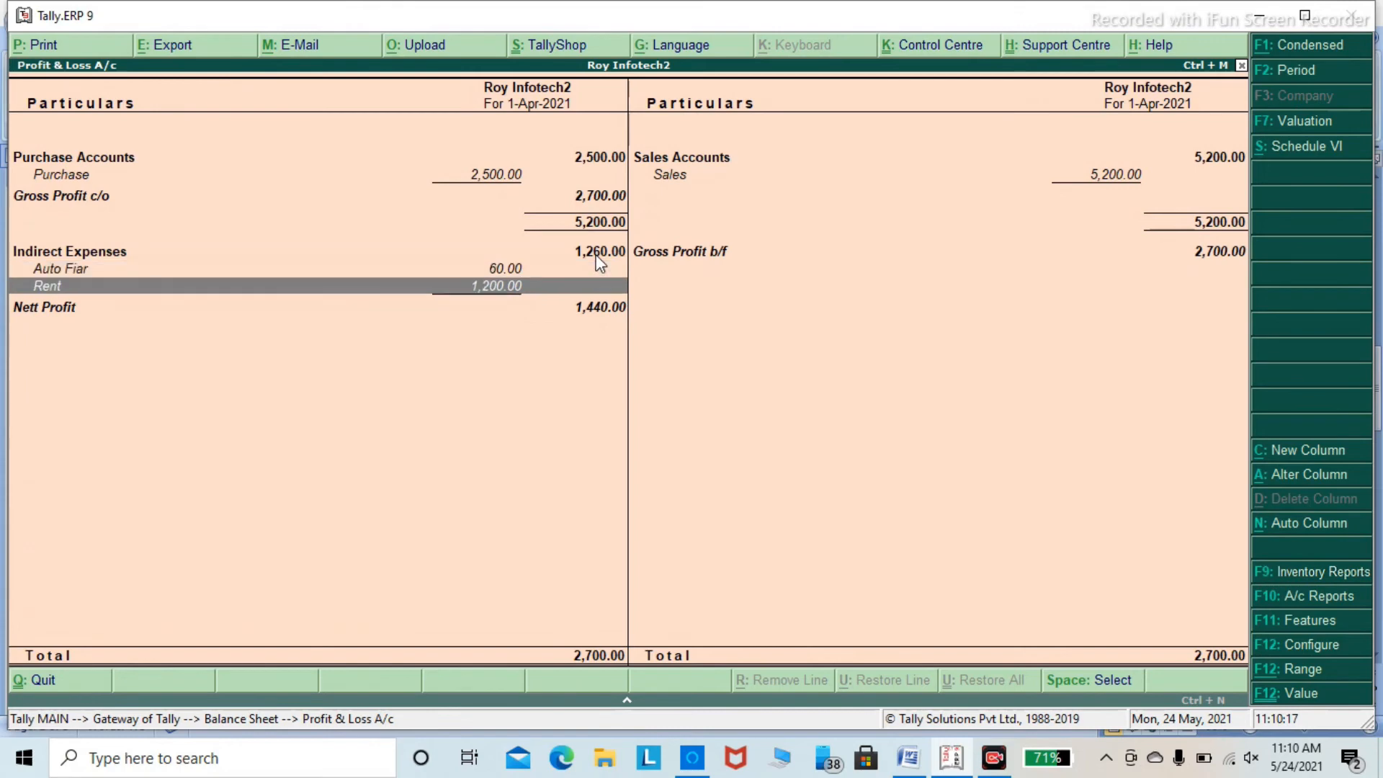
key("Up")
key("Down")
key("Up")
key("Down")
key("Down")
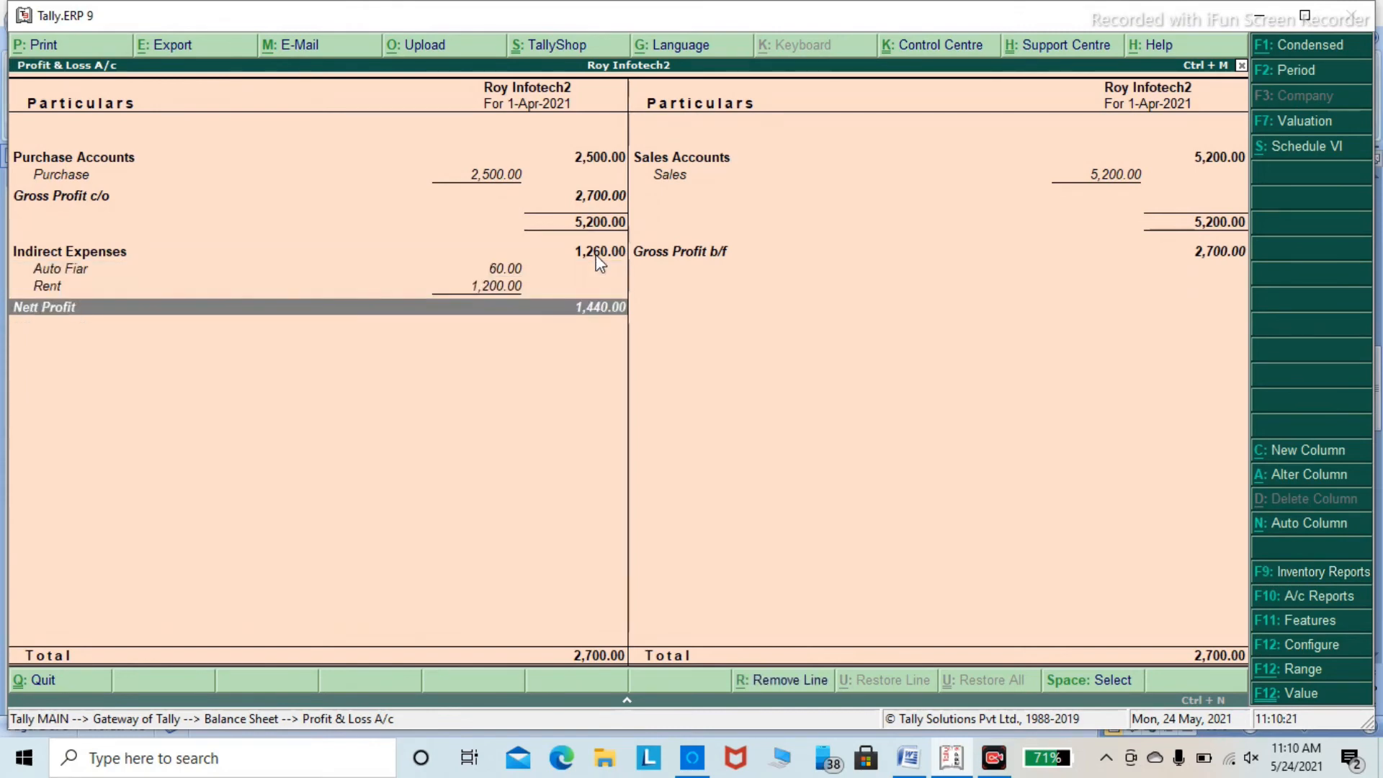
key("Escape")
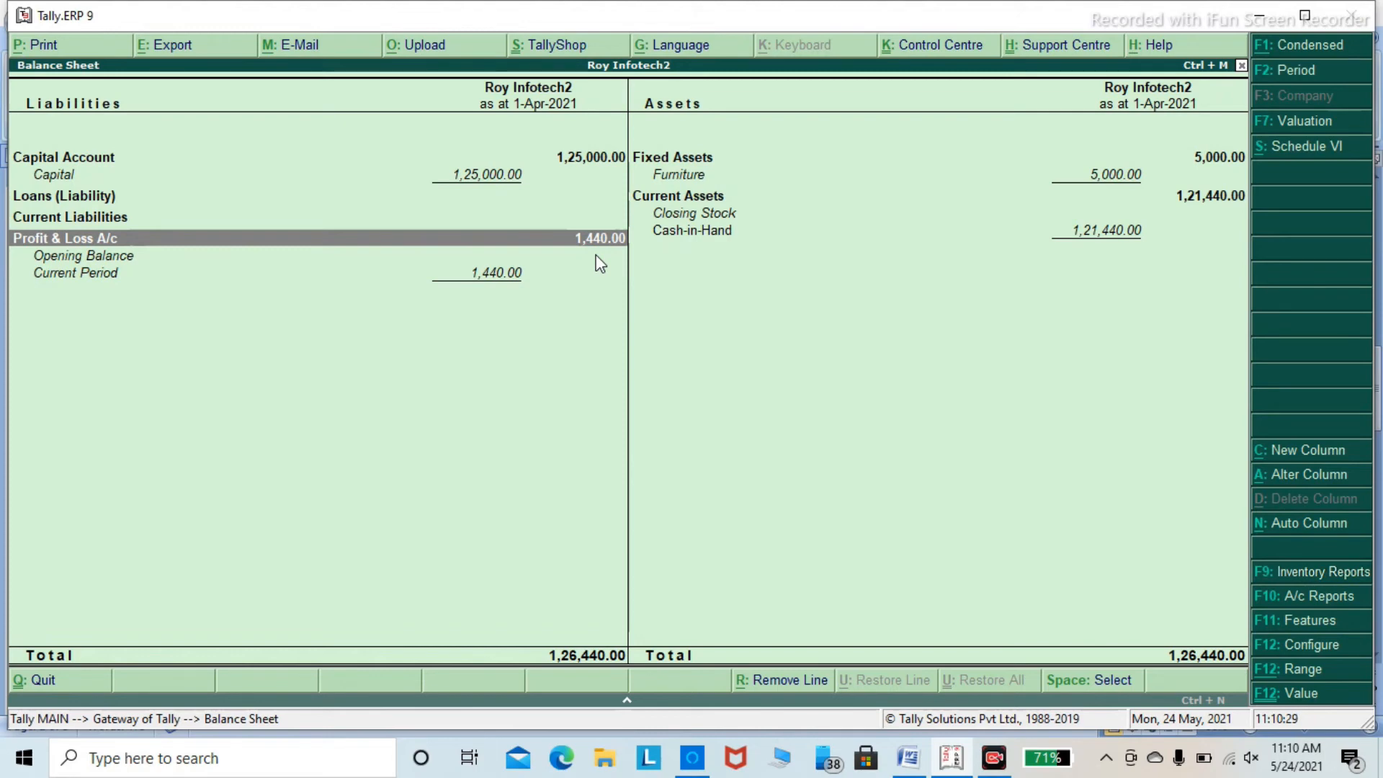
key("Escape")
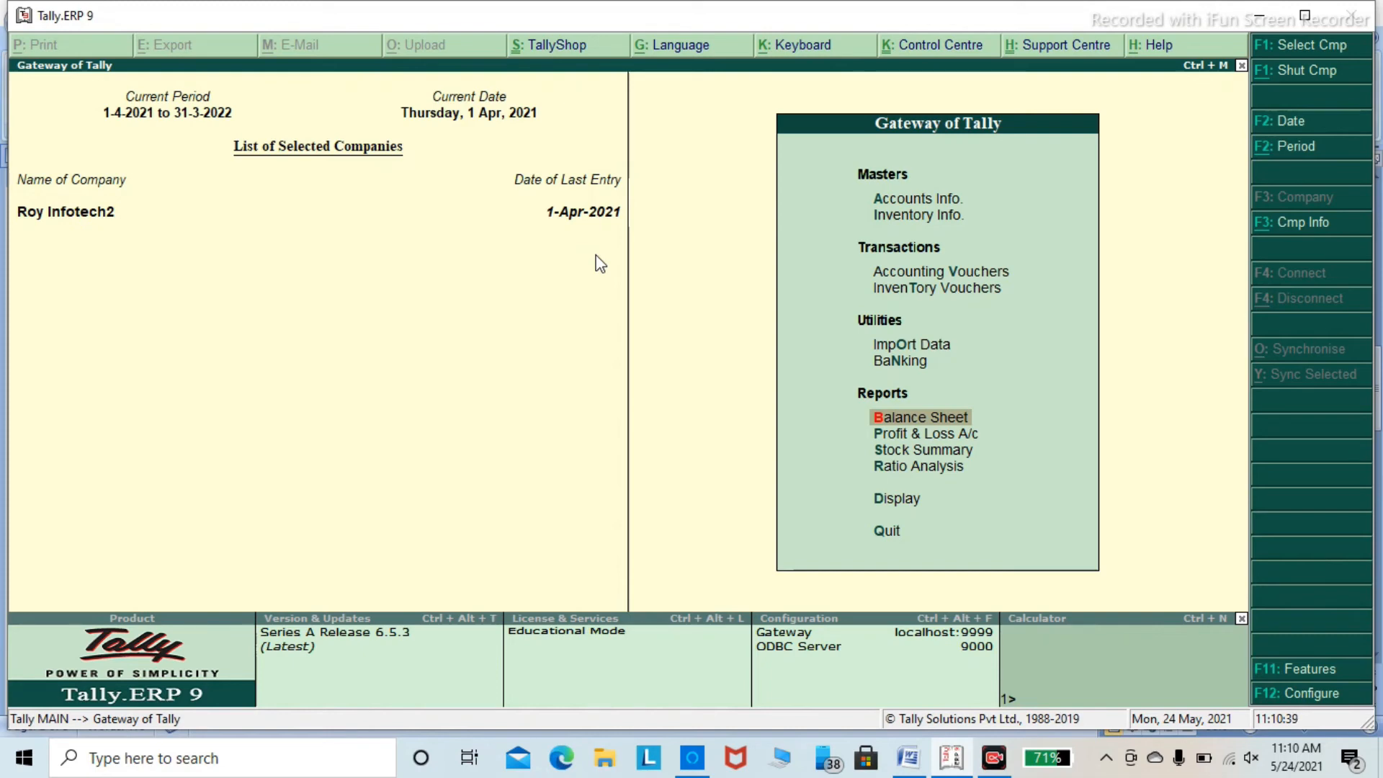
Open the Day Book report from the Gateway of Tally.
key("Up")
key("Up")
key("Up")
key("Up")
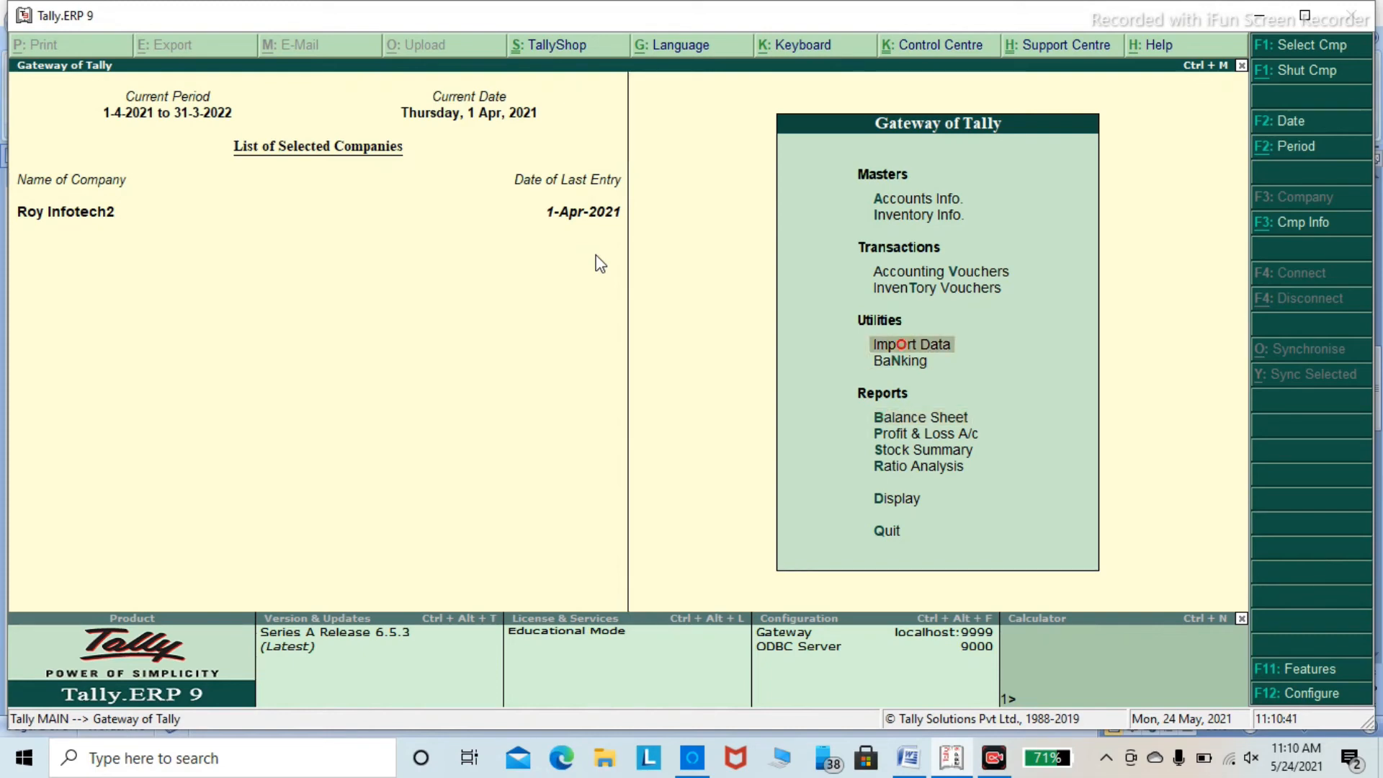
key("Down")
key("Down")
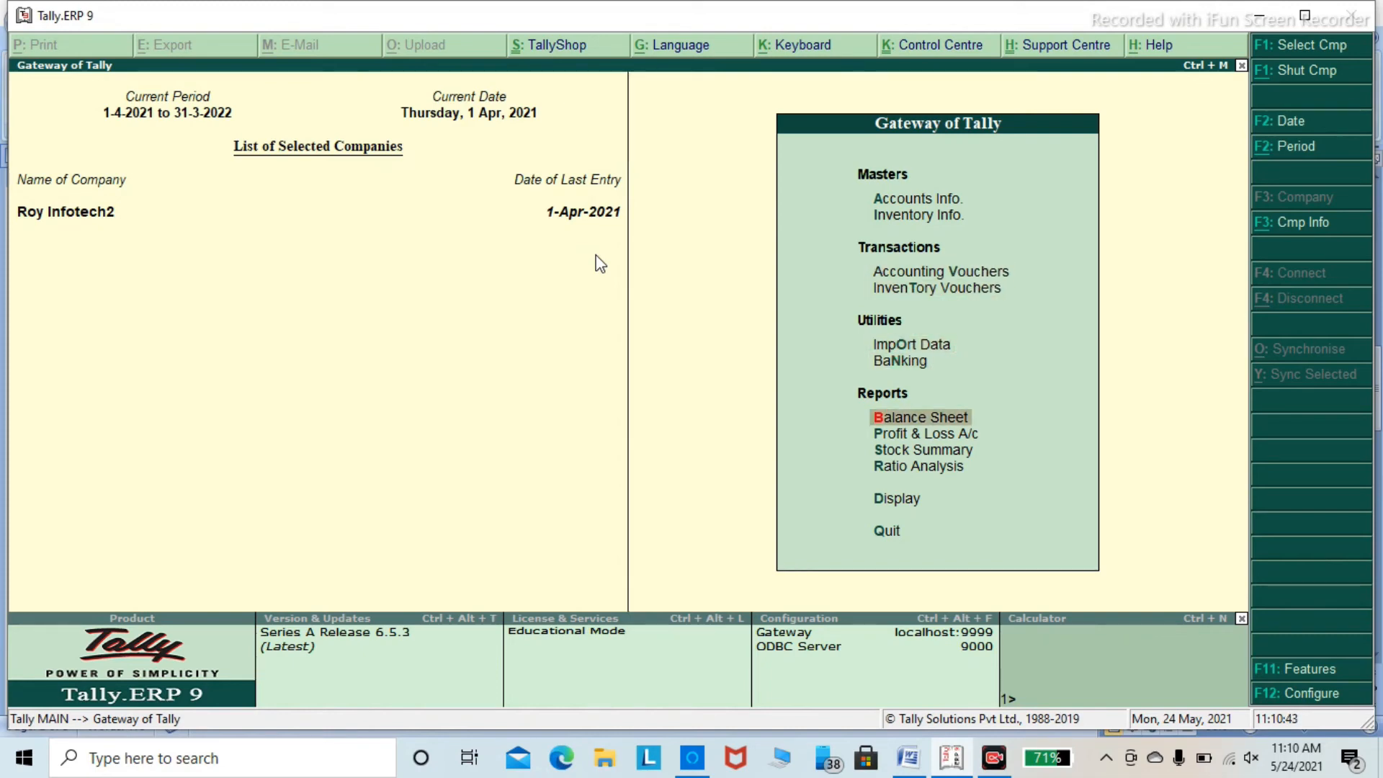
key("Down")
key("Down")
key("Down")
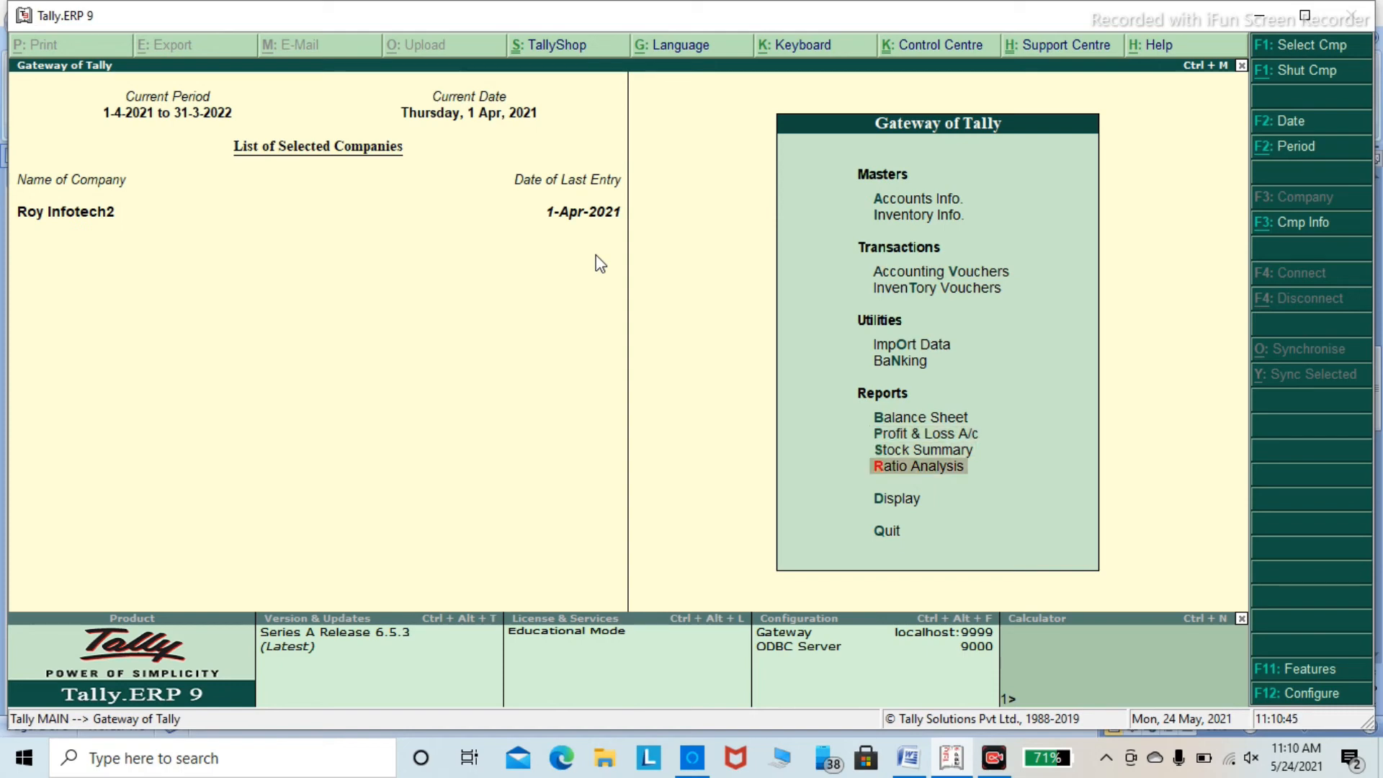
key("Return")
key("Down")
key("Return")
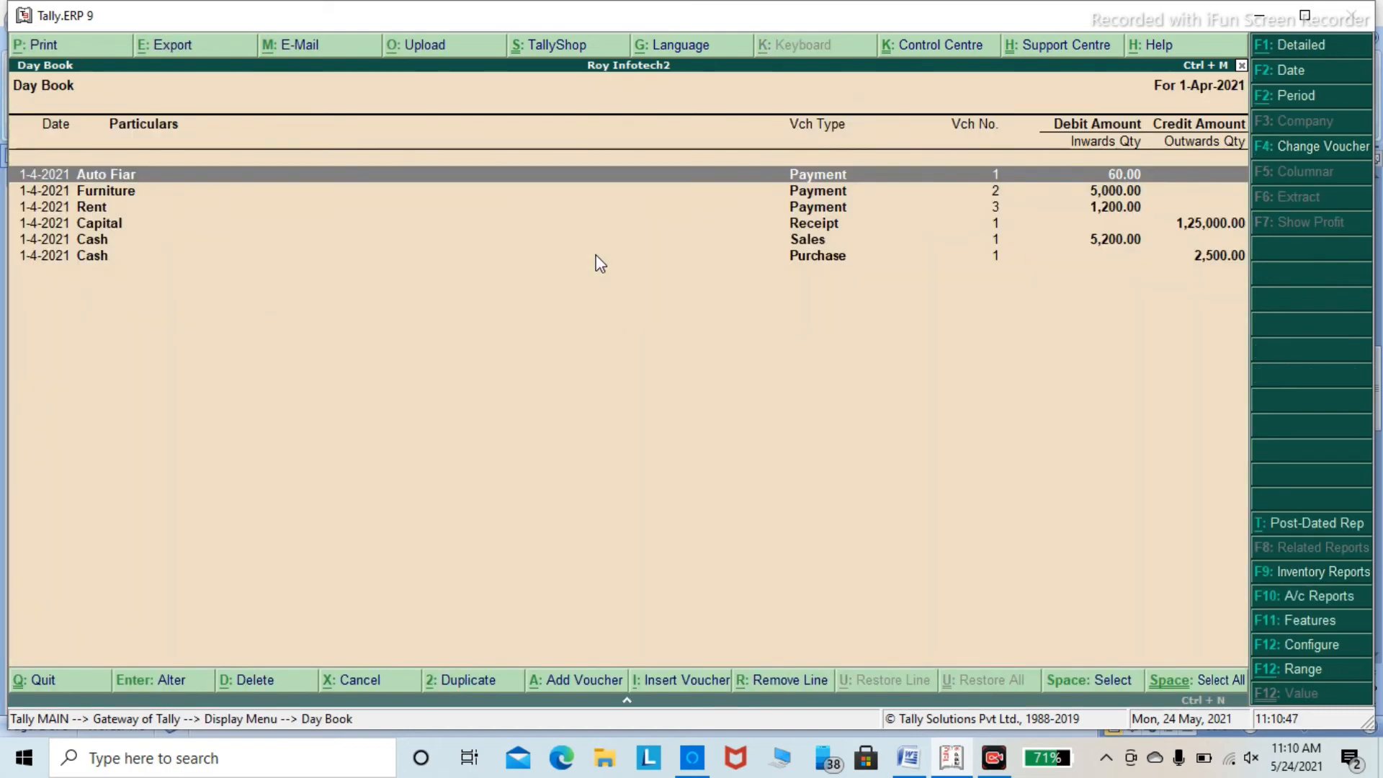
Examine all voucher entries in the Day Book, from the Auto Fiar payment to the Purchase entry.
key("Down")
key("Down")
key("Down")
key("Down")
key("Down")
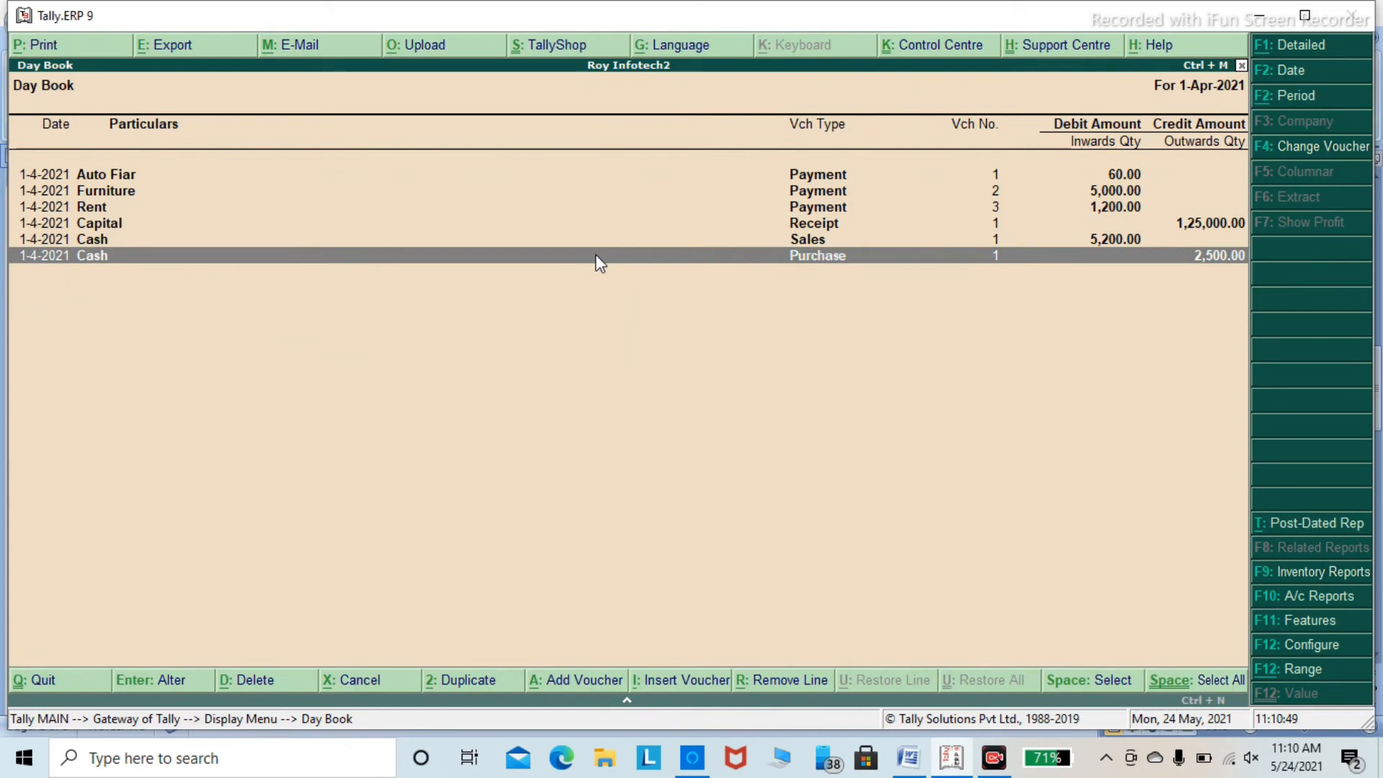
key("Up")
key("Up")
key("Up")
key("Down")
key("Down")
key("Down")
key("Up")
key("Up")
key("Up")
key("Up")
key("Up")
key("Down")
key("Down")
key("Down")
key("Down")
key("Down")
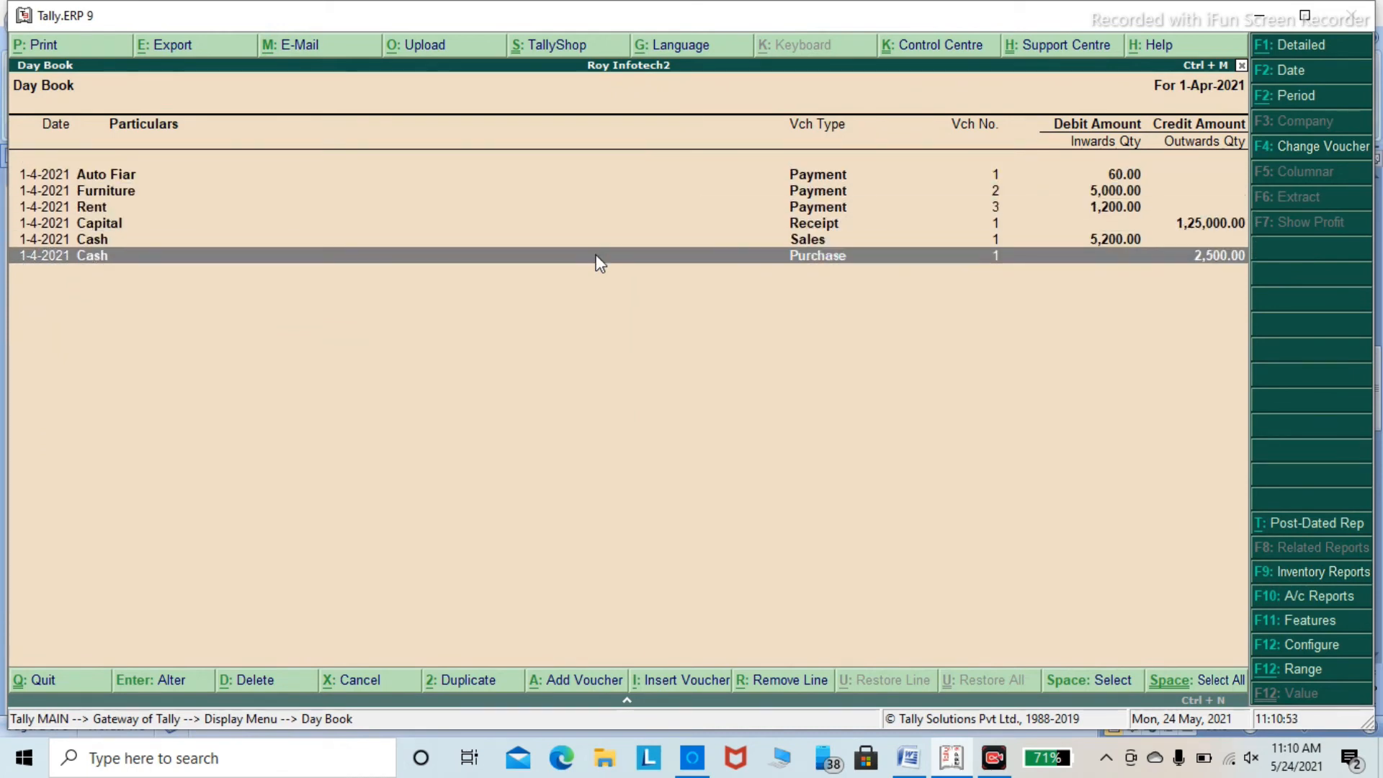
key("Up")
key("Up")
key("Up")
key("Up")
key("Up")
key("Down")
key("Down")
key("Down")
key("Down")
key("Down")
key("Up")
key("Up")
key("Up")
View the Purchase voucher from the Day Book and return to the list without changing it.
key("Down")
key("Down")
key("Down")
key("Return")
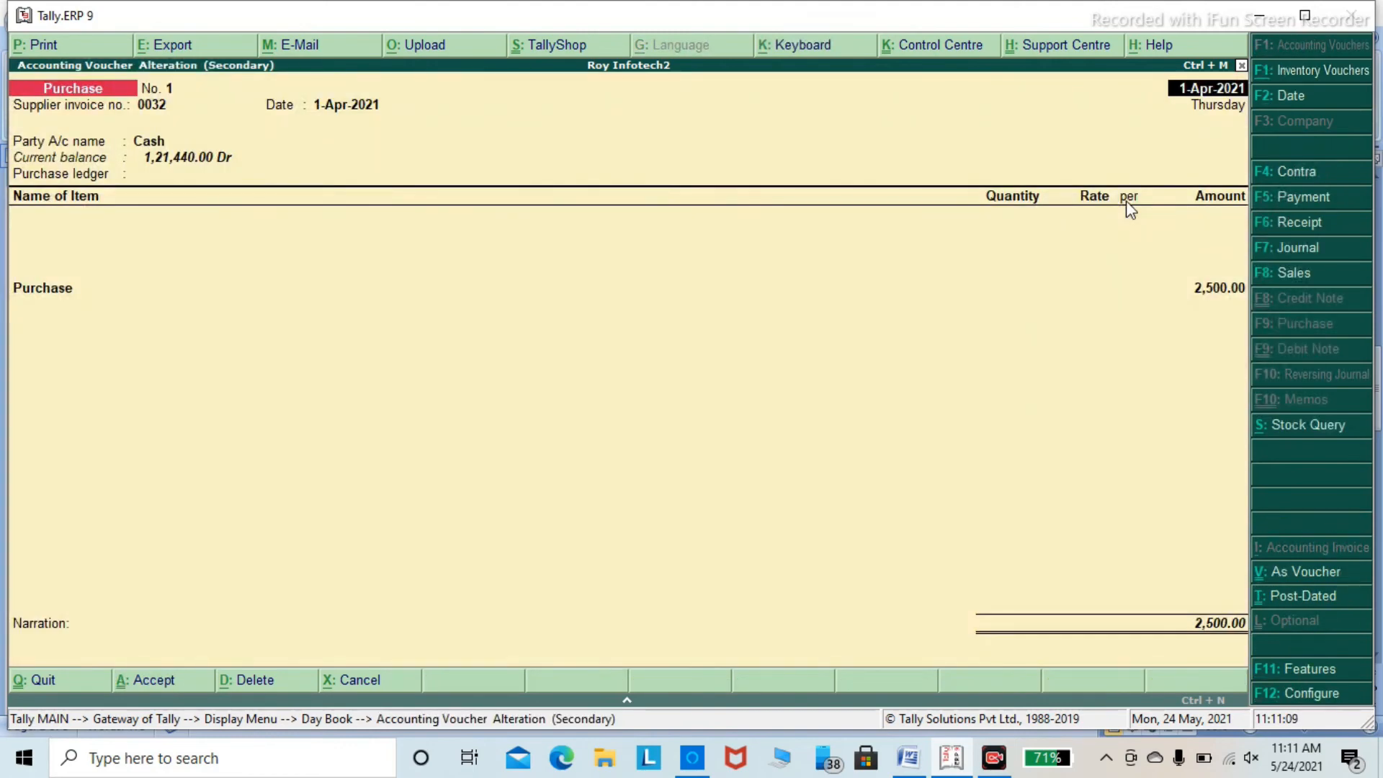
key("Escape")
Alter the Rent Payment voucher from the Day Book by setting its debit amount to 1600, and save it.
key("Up")
key("Up")
key("Up")
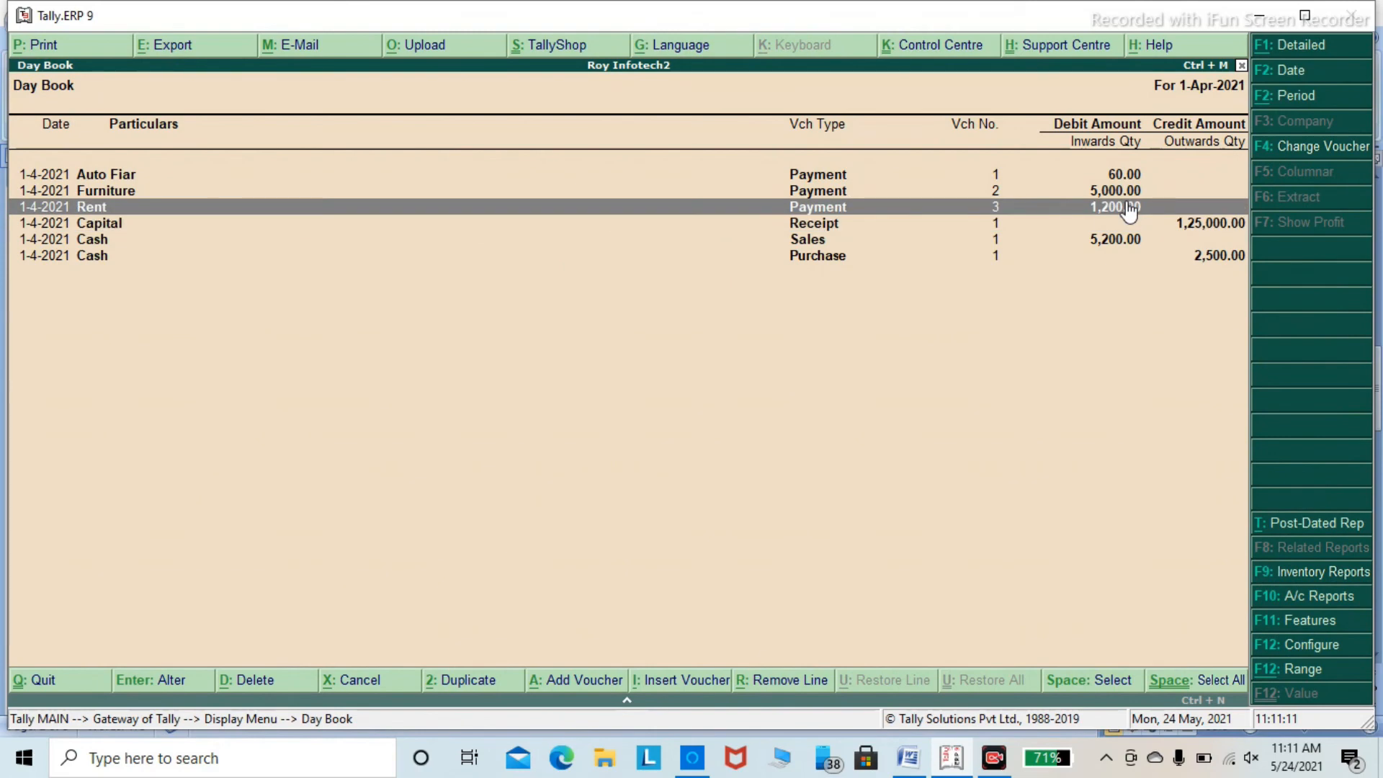
key("Return")
key("Return")
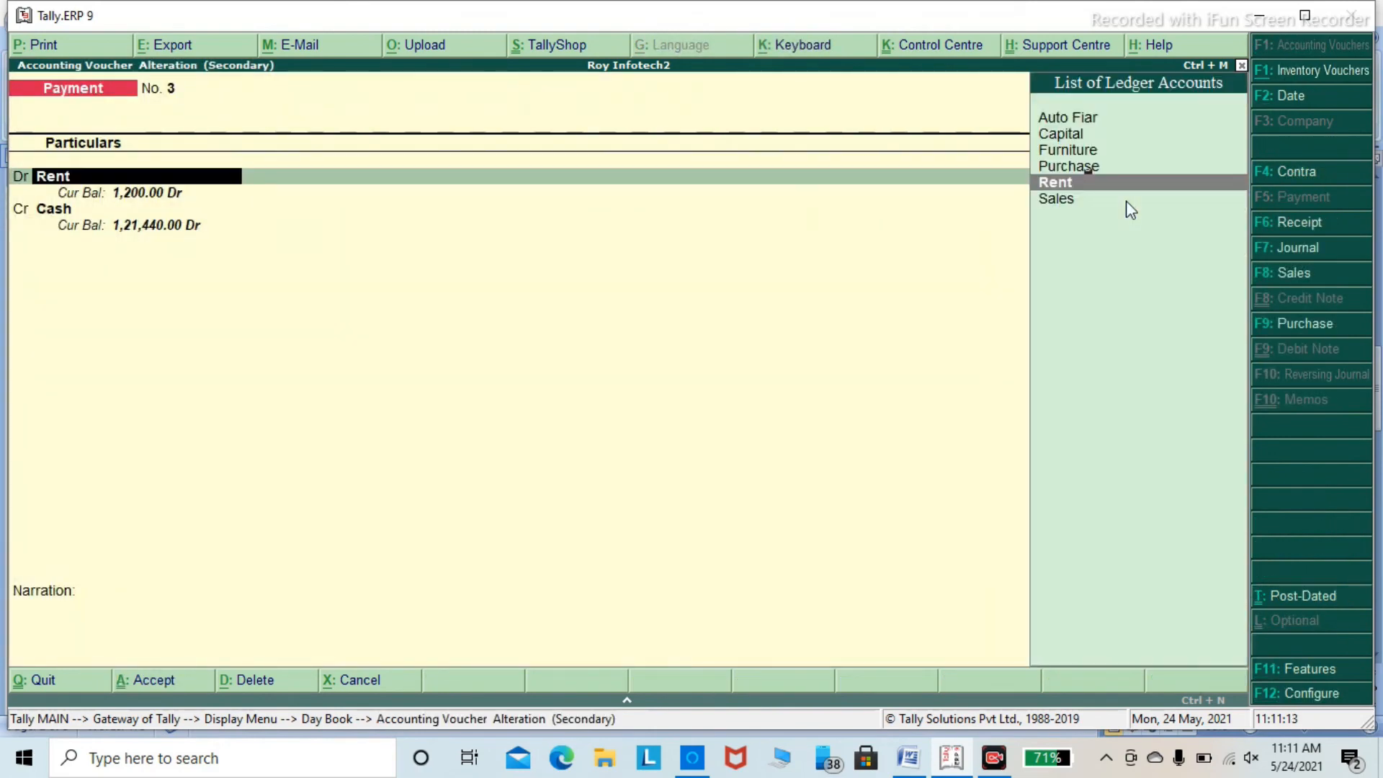
key("Return")
key("Return")
key("Up")
key("Return")
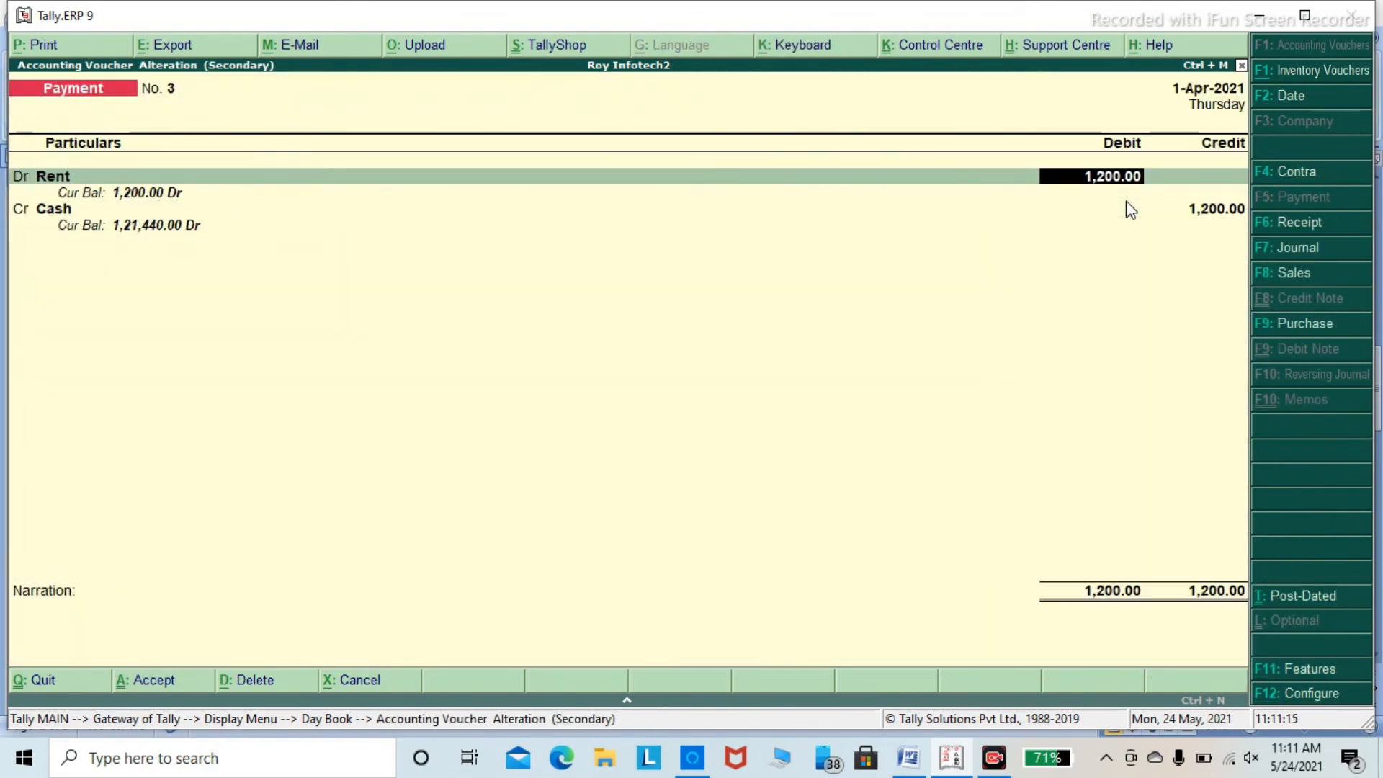
type("1600")
key("Return")
key("Return")
key("Return")
key("Return")
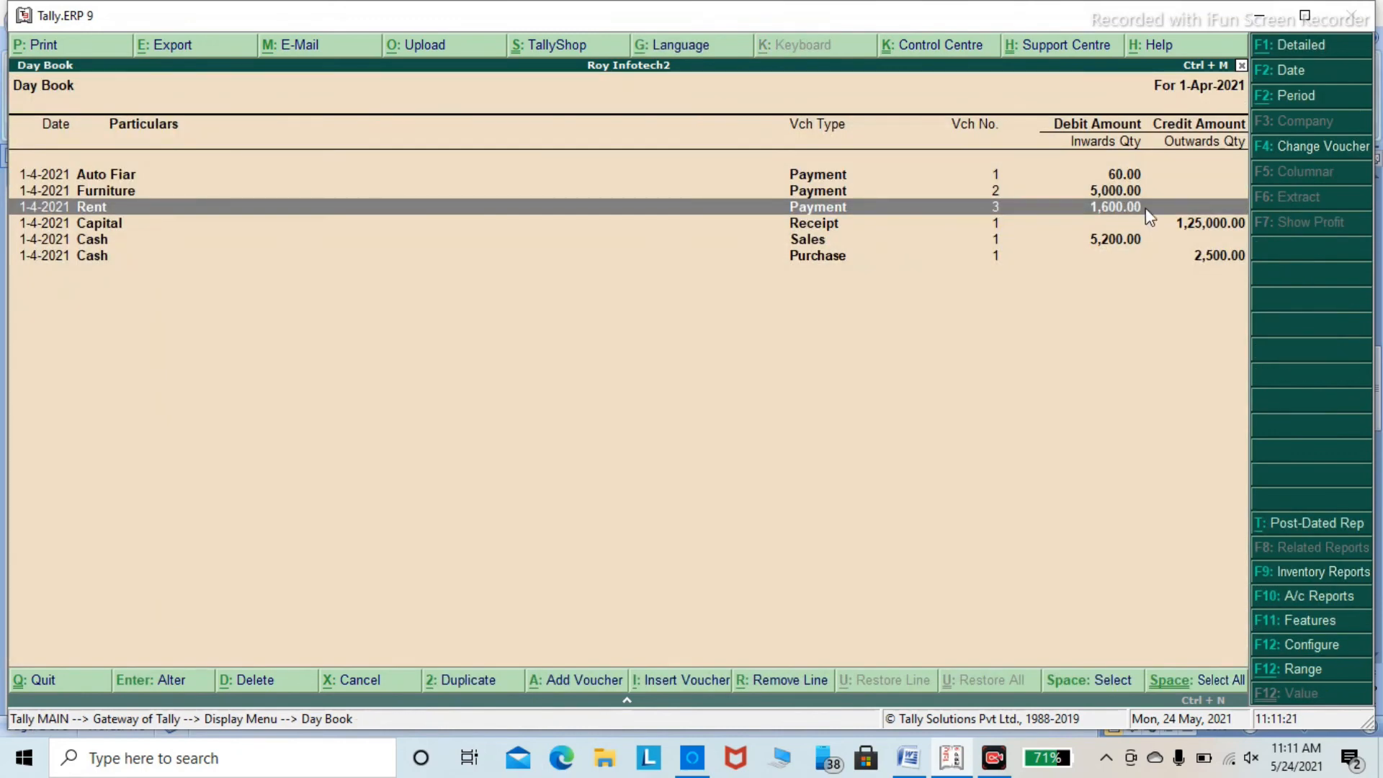
Return to the Gateway of Tally and open the detailed Balance Sheet at its Profit & Loss A/c line.
key("Escape")
key("Escape")
key("Escape")
key("Escape")
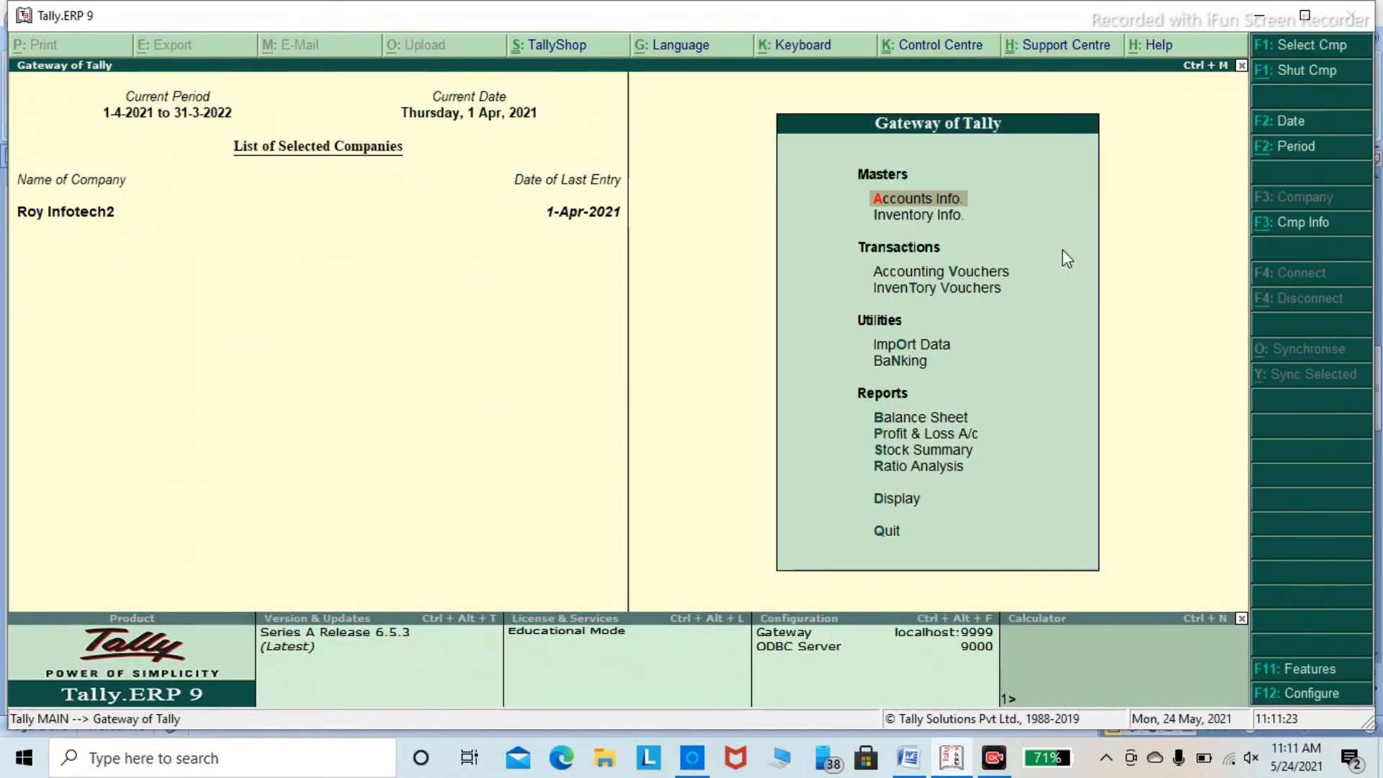
key("b")
key("alt+F1")
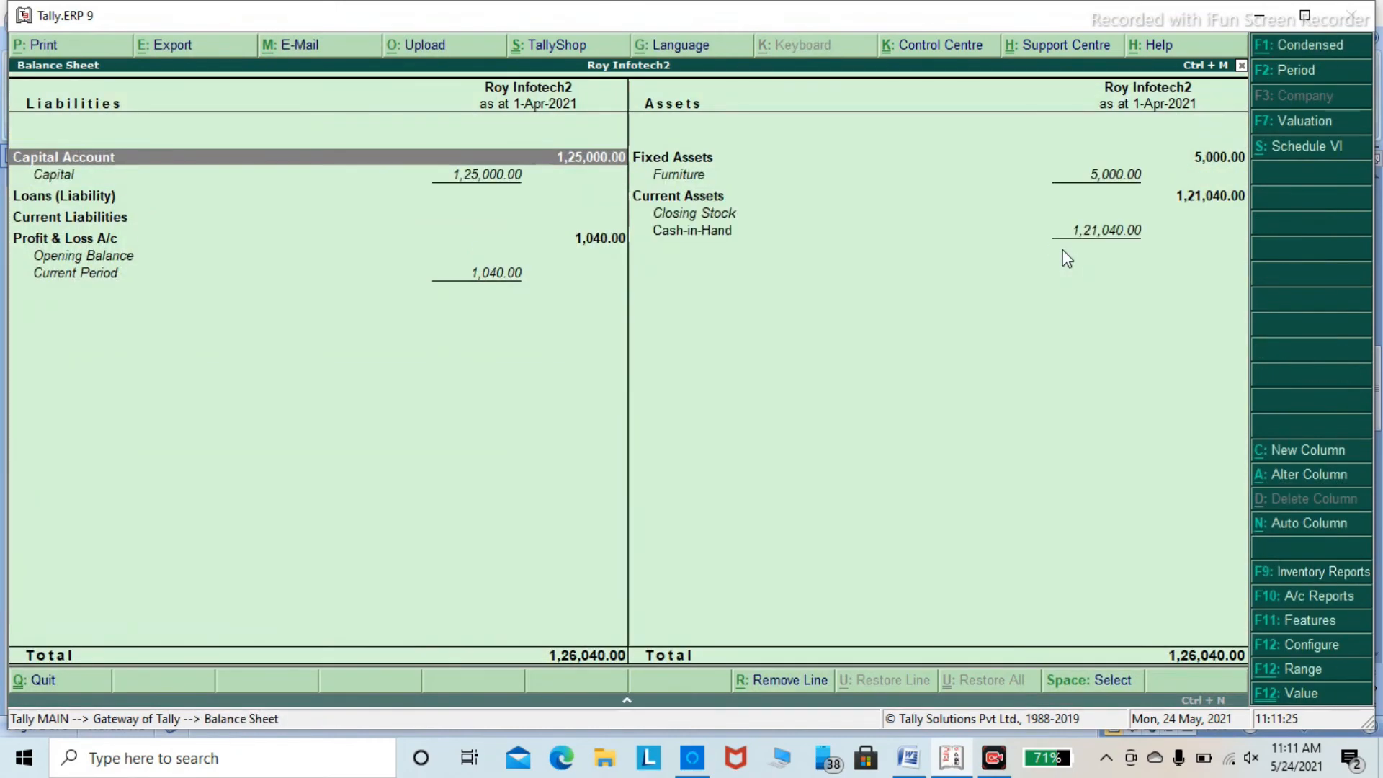
key("Down")
key("Down")
key("Down")
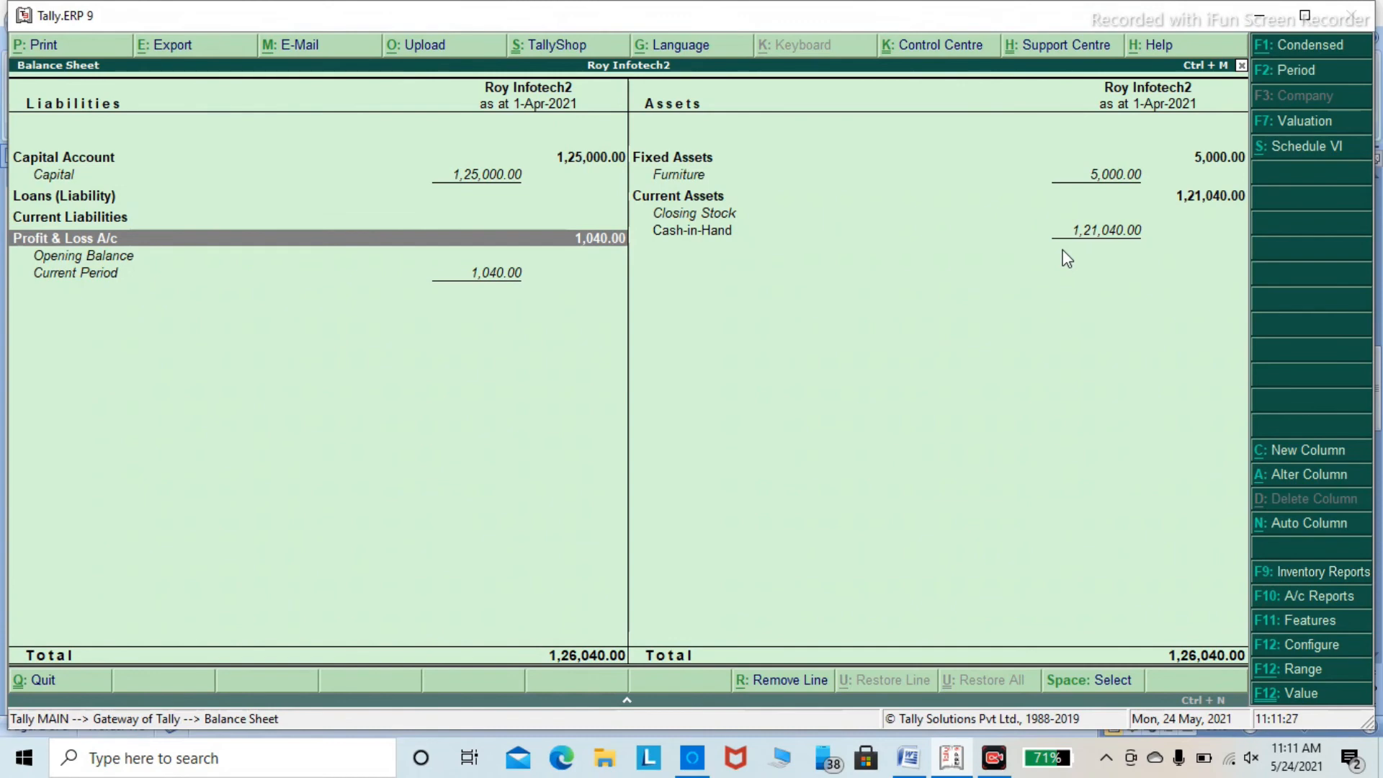
Open the Profit & Loss A/c in detailed view and examine its lines down to Nett Profit.
key("Return")
key("alt+F1")
key("Down")
key("Down")
key("Down")
key("Down")
key("Down")
key("Down")
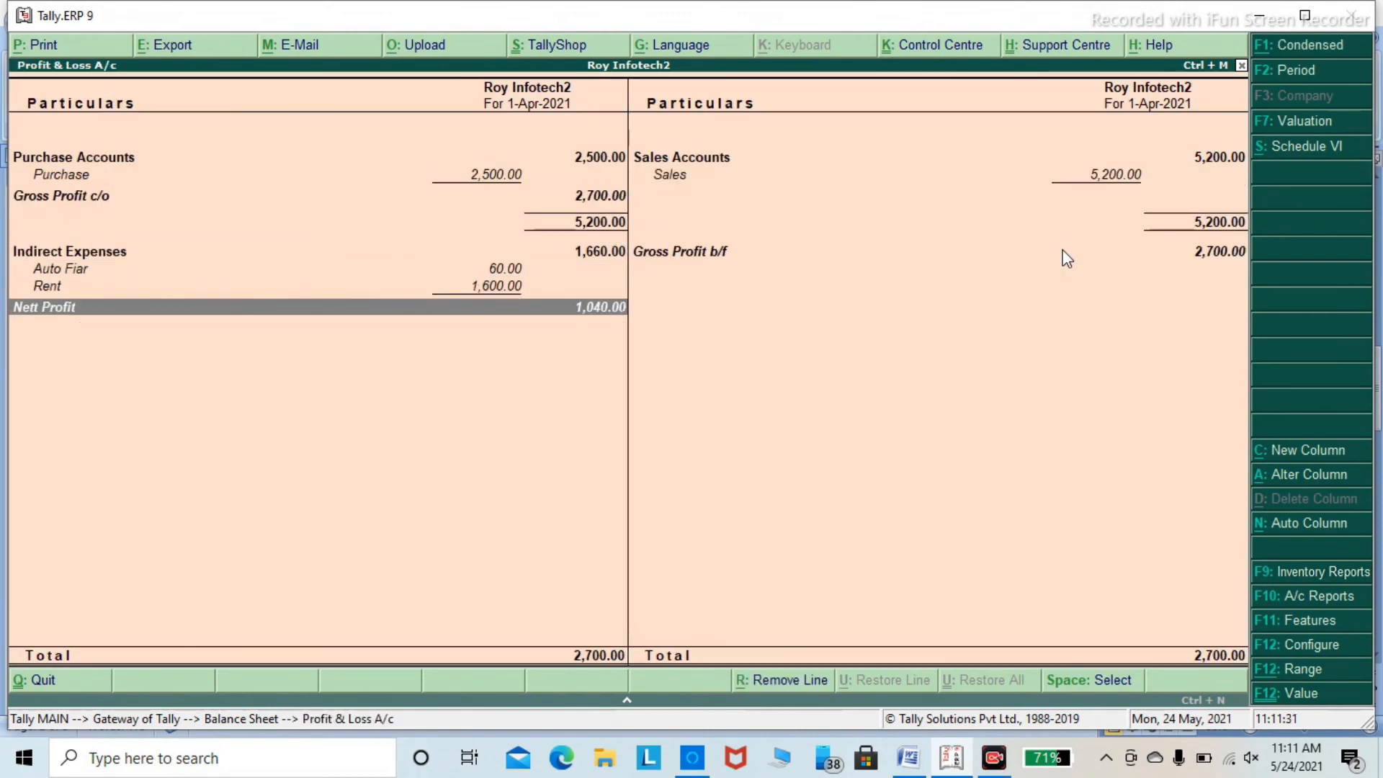
Open the Day Book and bring up the delete confirmation for the Rent Payment voucher, dismissing it without deleting the voucher.
key("Escape")
key("Escape")
key("d")
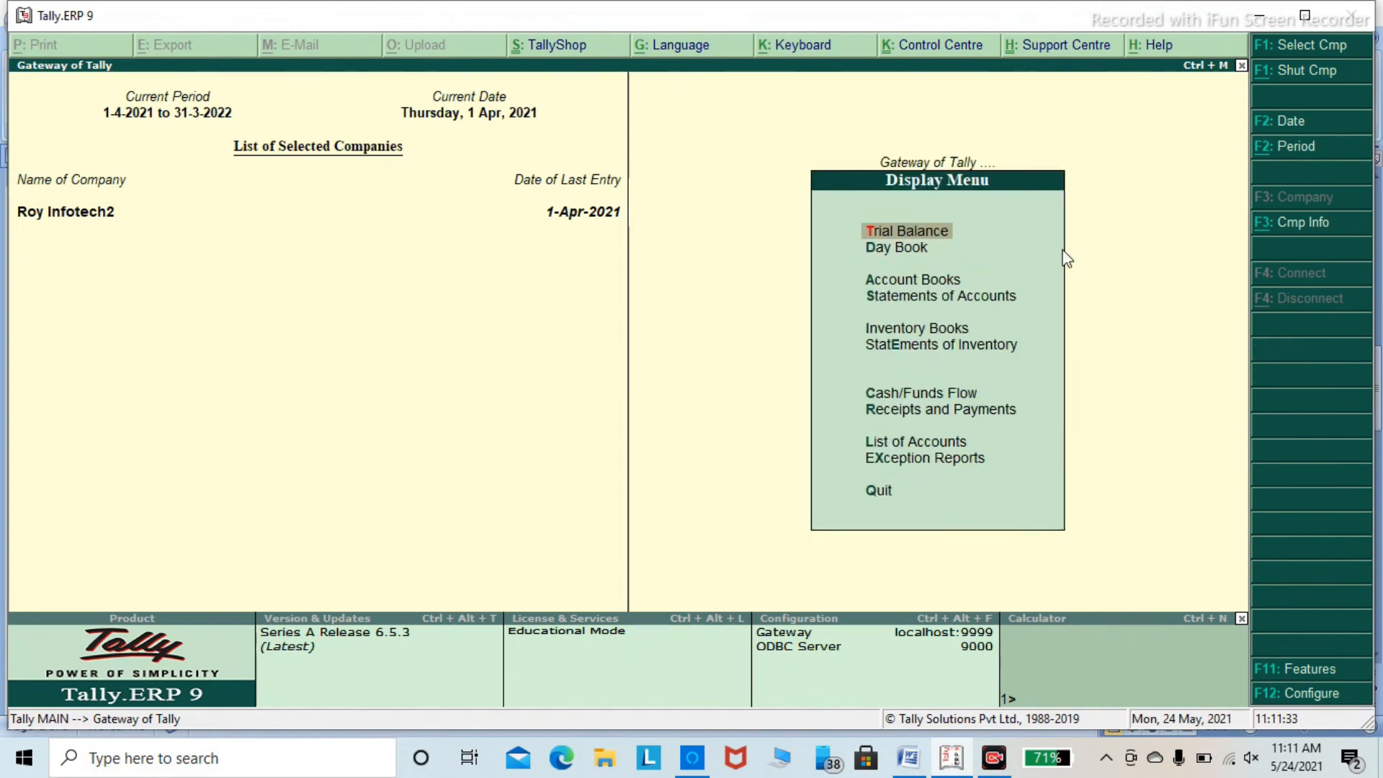
key("a")
key("Down")
key("Down")
key("Down")
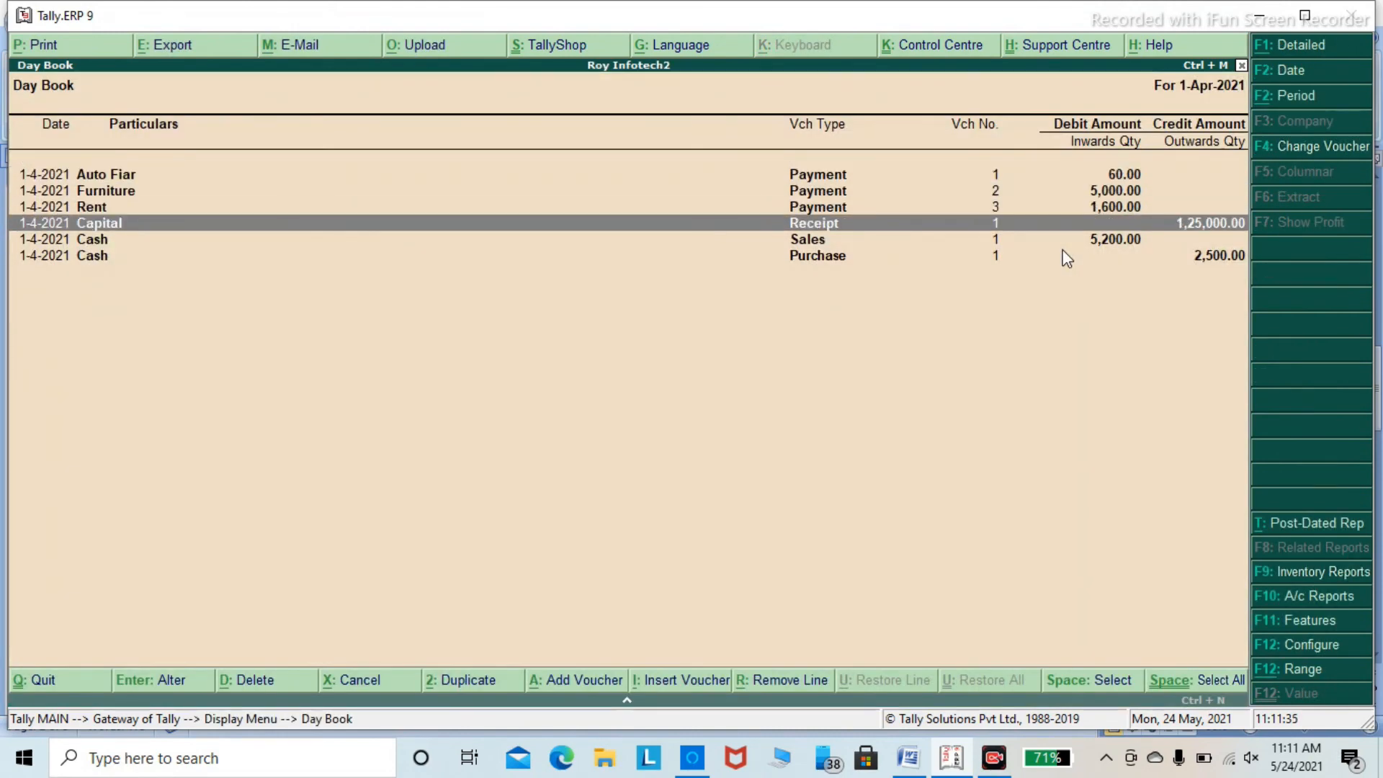
key("Up")
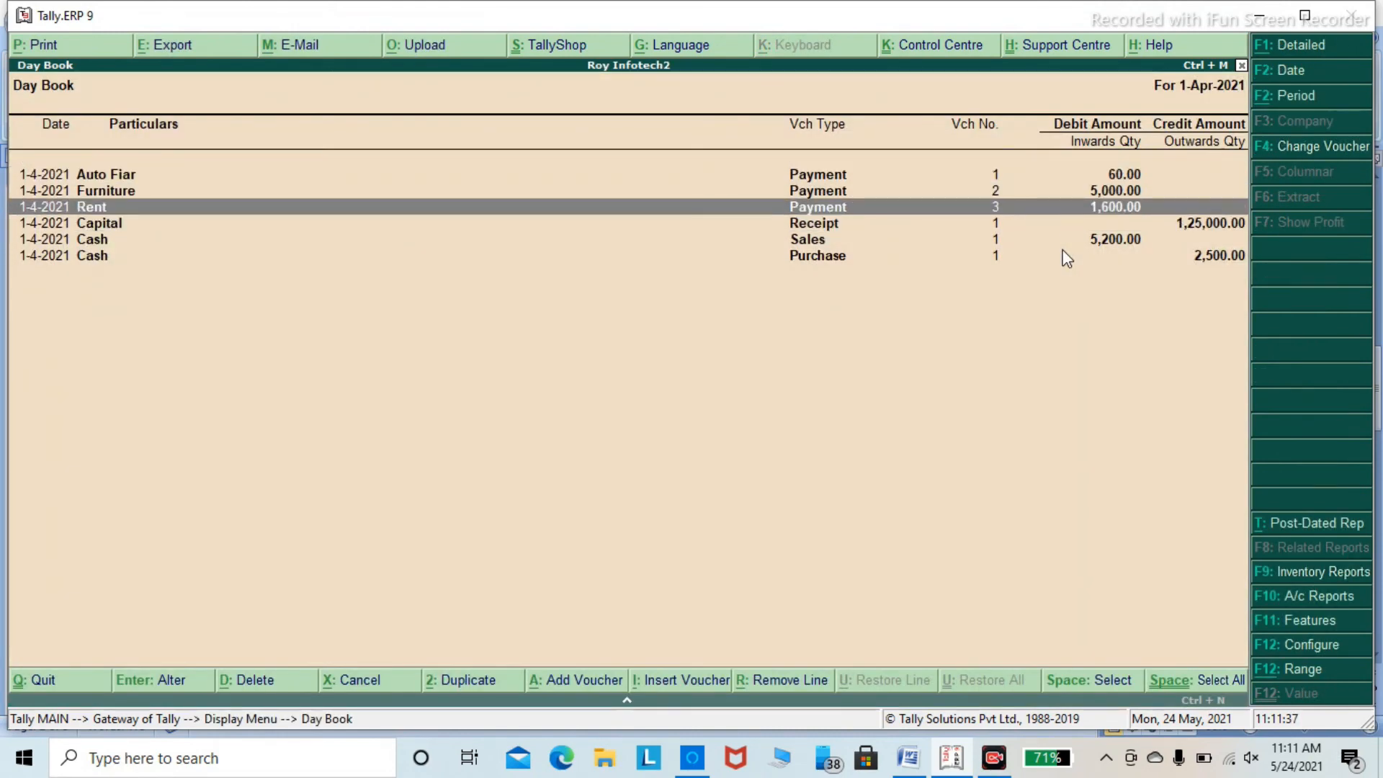
key("alt+d")
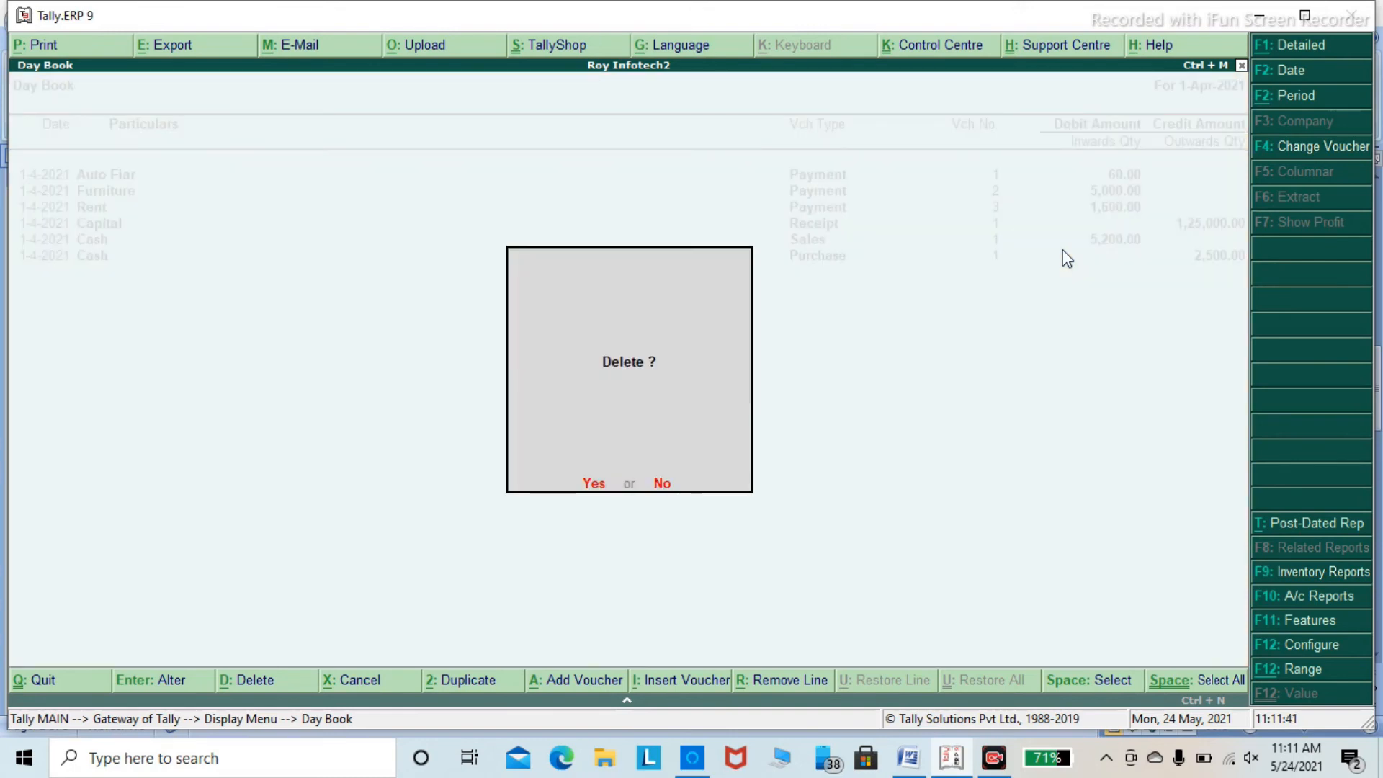
key("Escape")
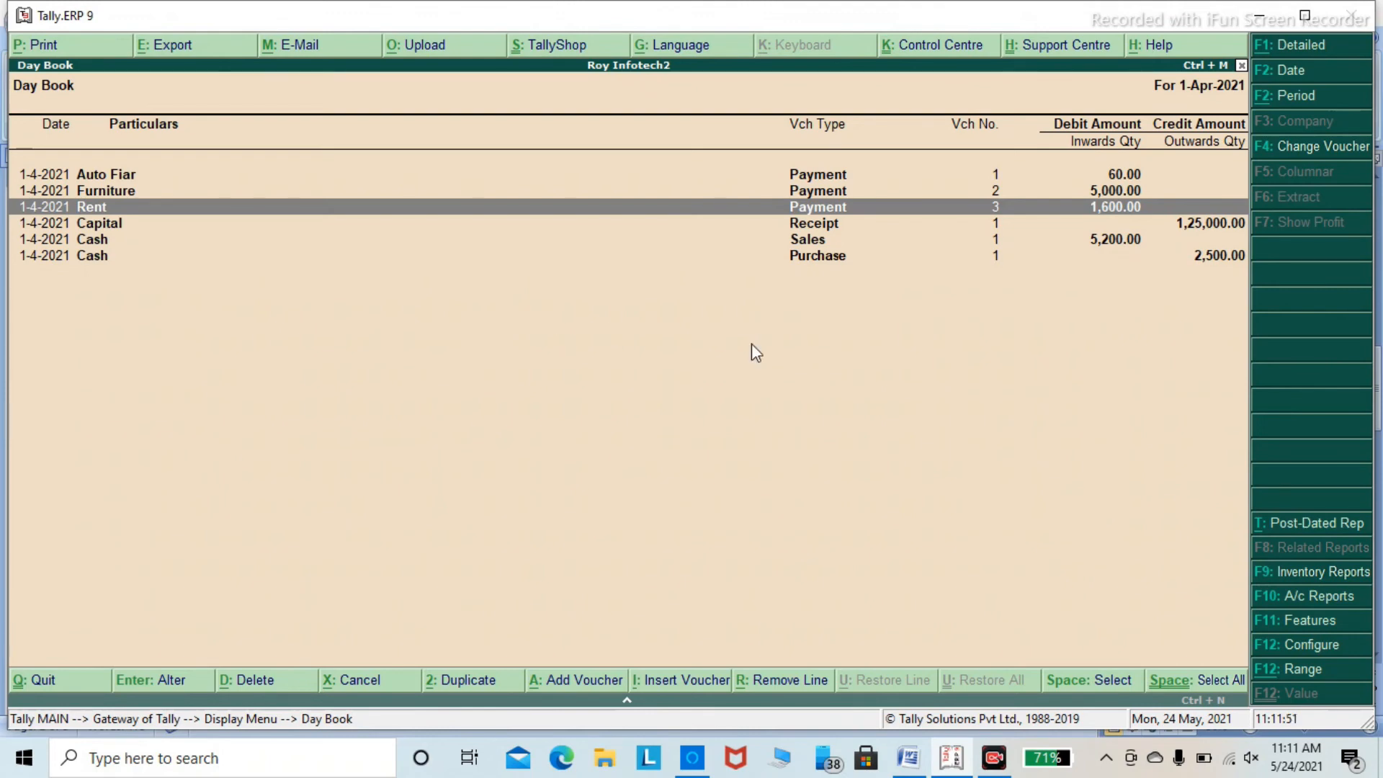
Print the Day Book to a PDF file named ety in the Documents folder and view the printed report.
key("alt+p")
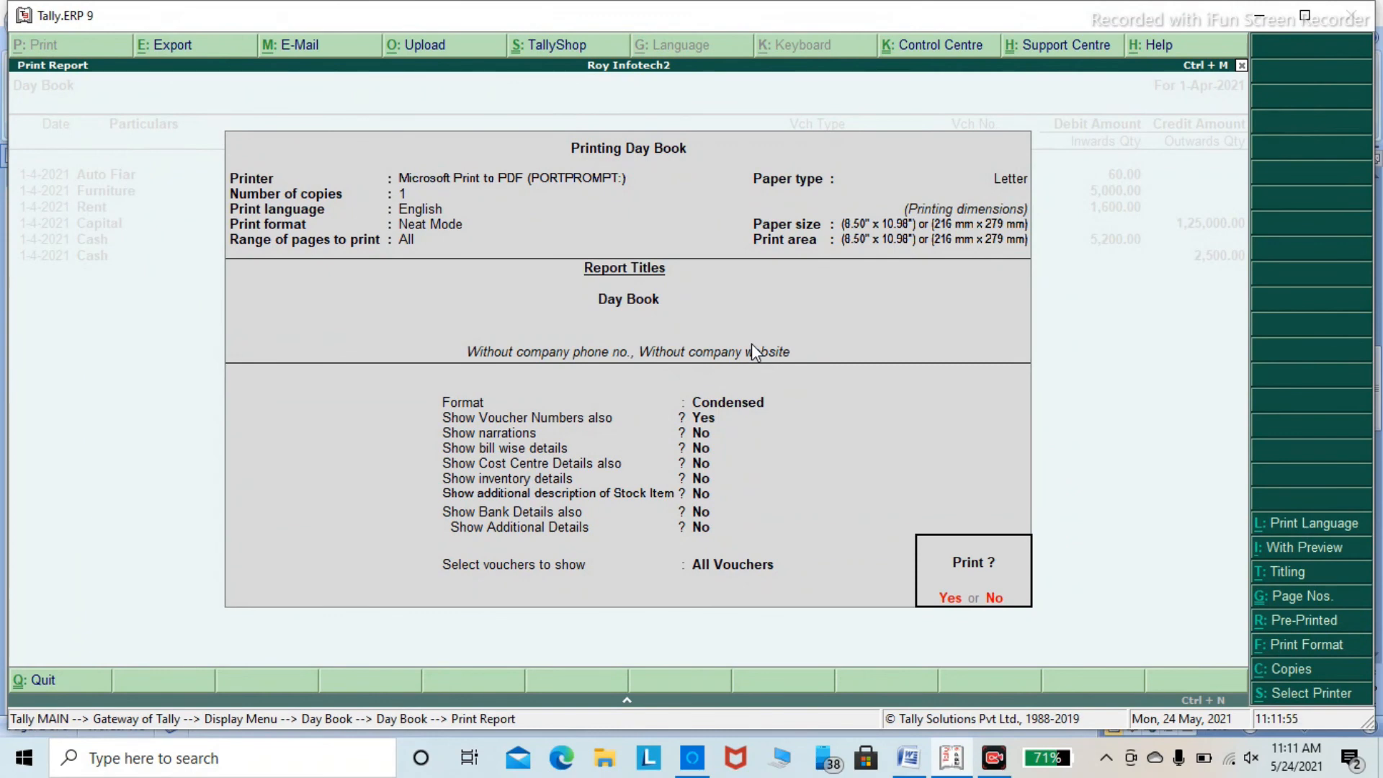
key("Return")
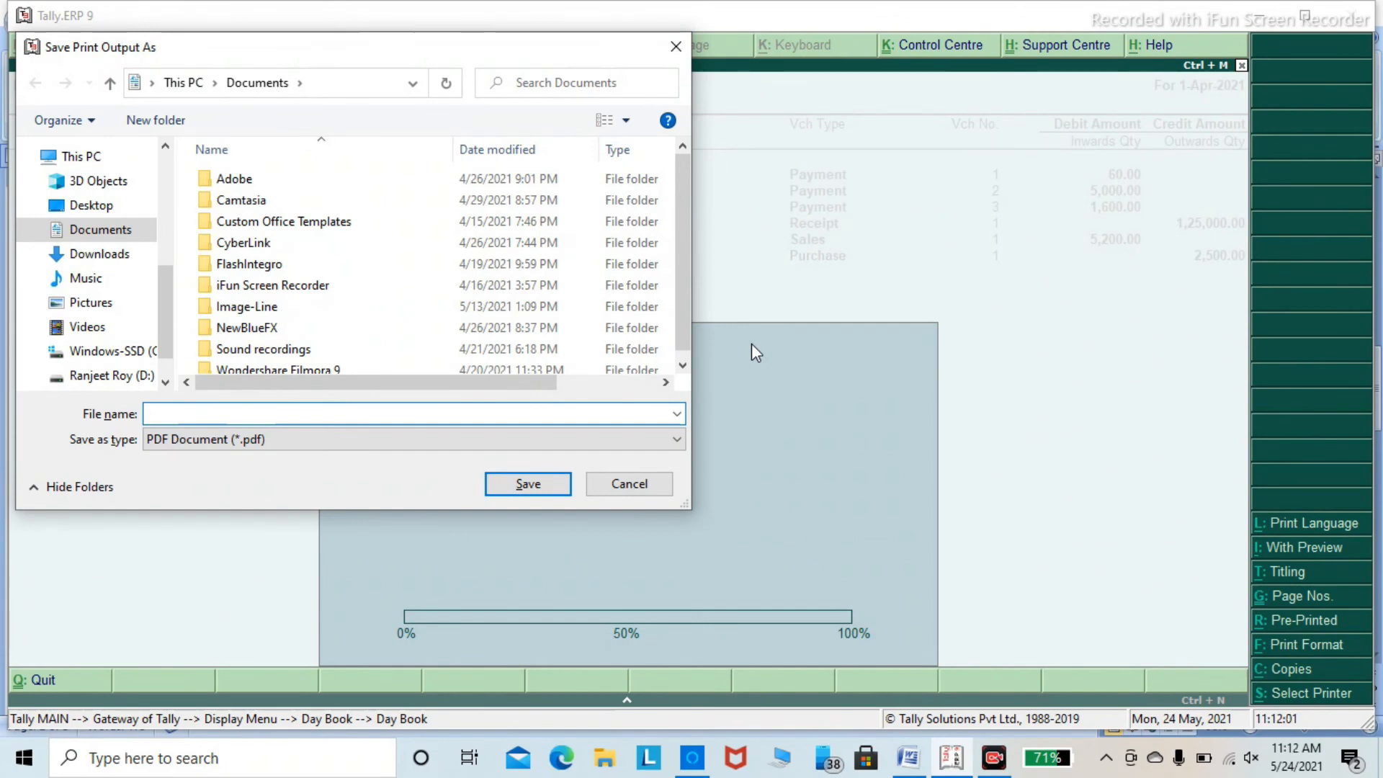
type("ety")
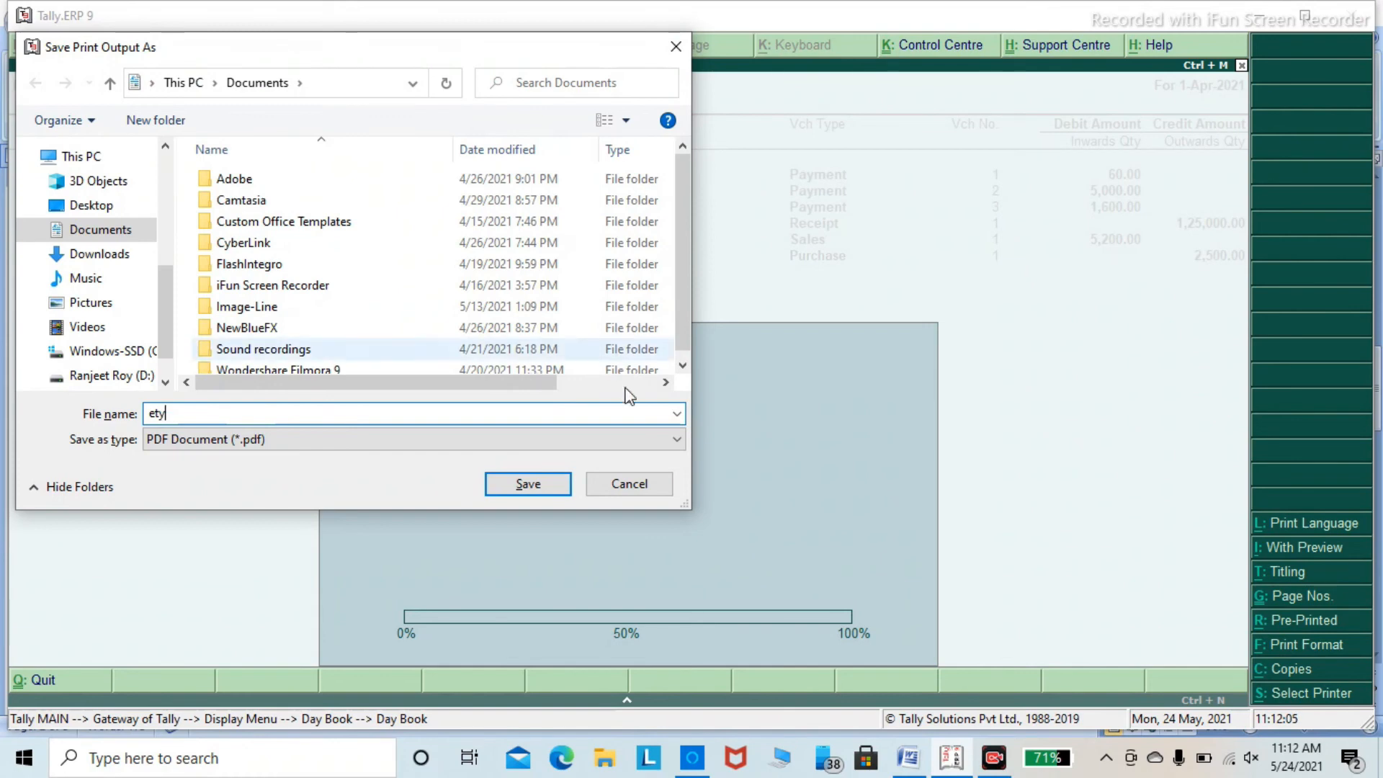
left_click(545, 493)
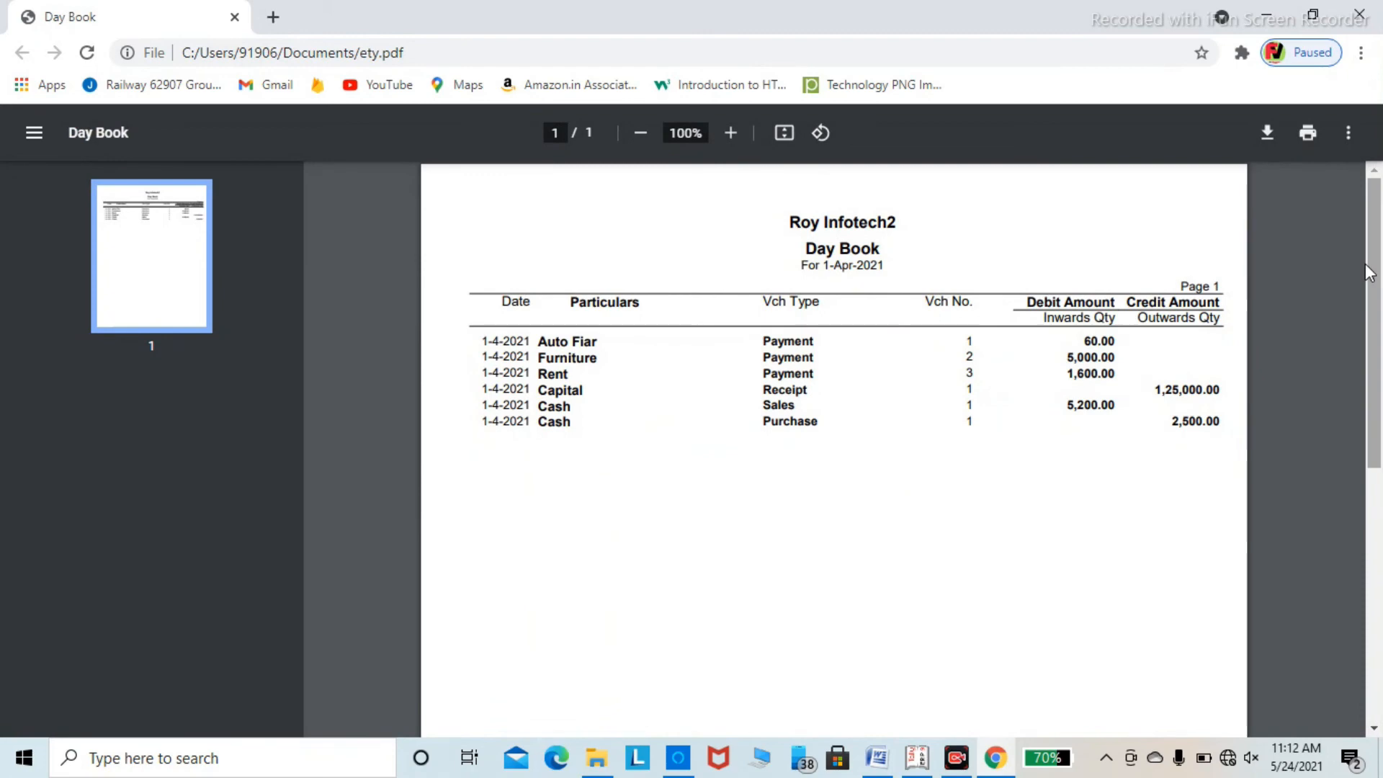
mouse_move(1382, 265)
left_mouse_down()
mouse_move(1381, 328)
mouse_move(1381, 254)
left_mouse_up()
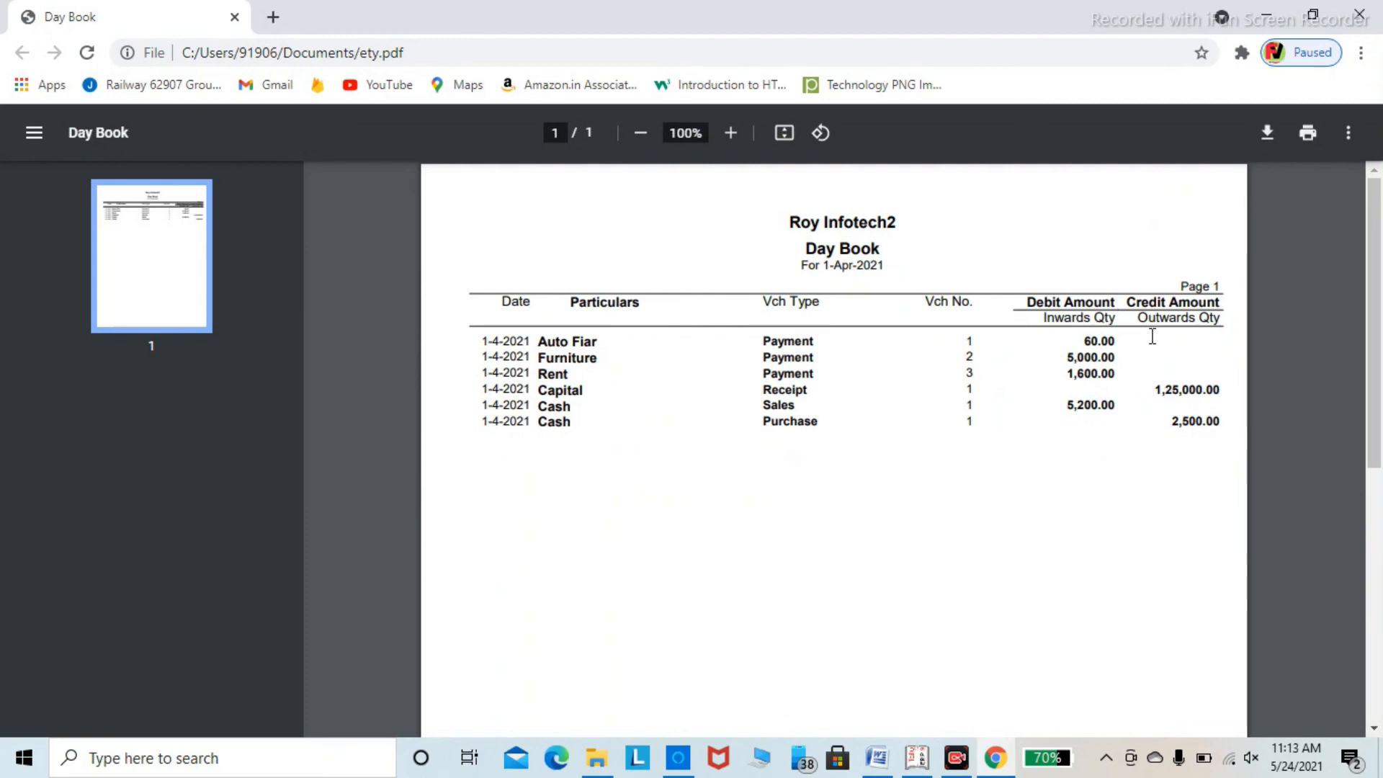
Switch back to Tally.ERP 9, open the Rent Payment voucher from the Day Book and print it to a PDF named entry on the Desktop.
left_click(931, 762)
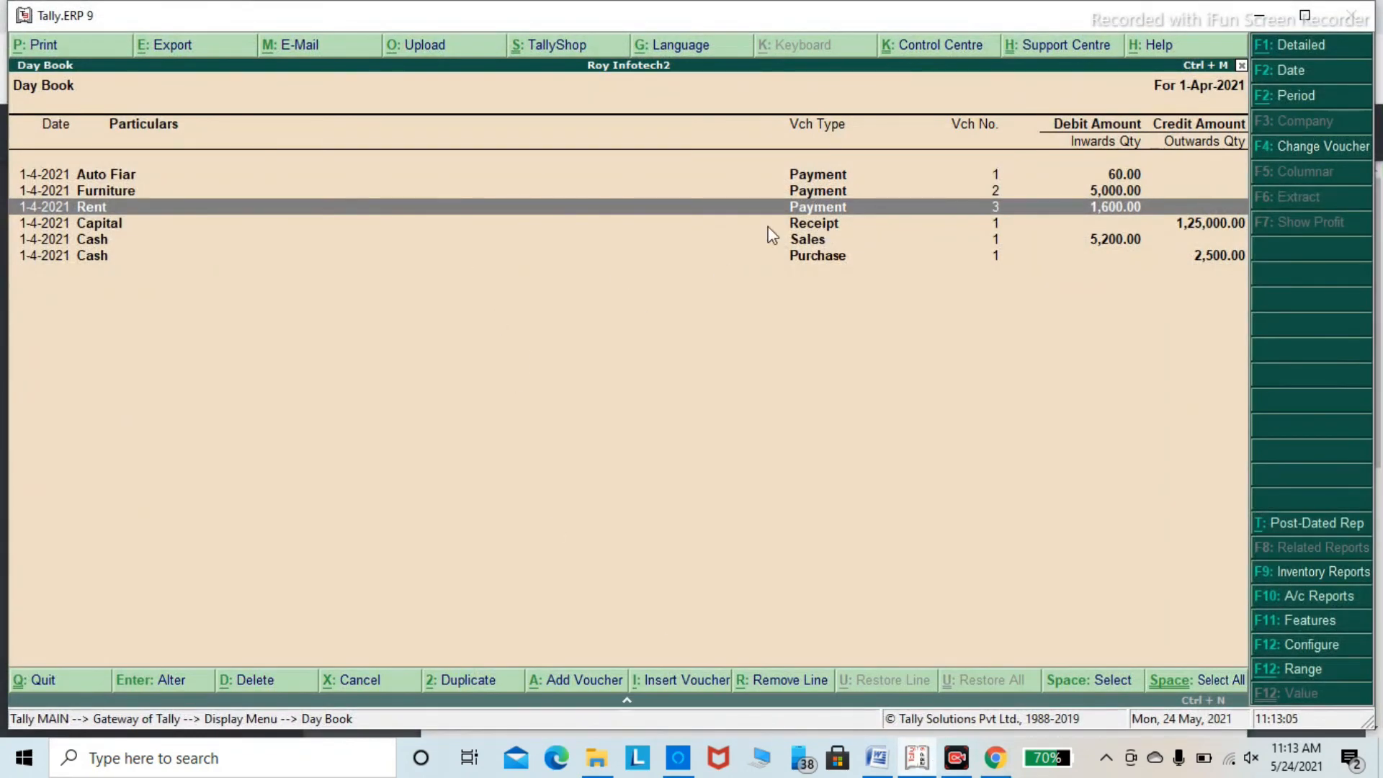
left_click(812, 207)
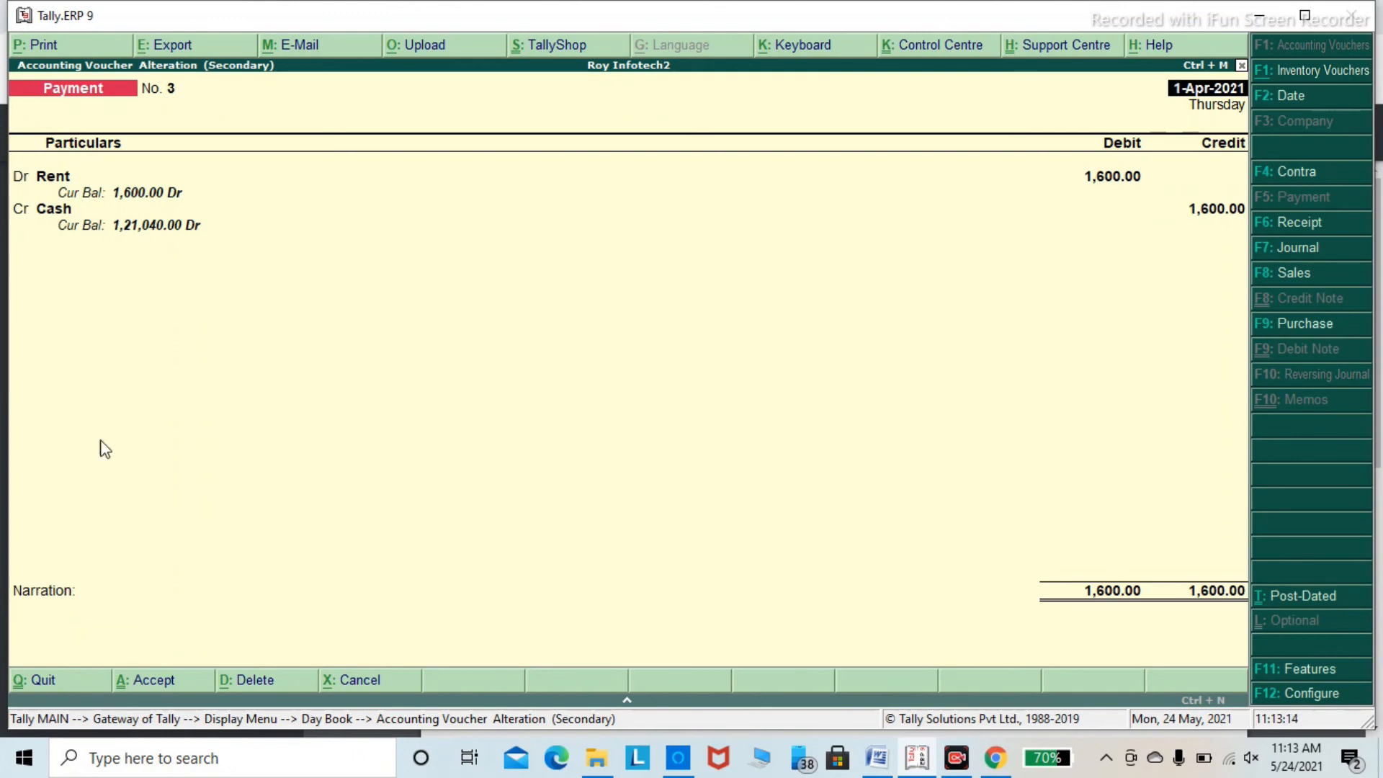
key("alt+p")
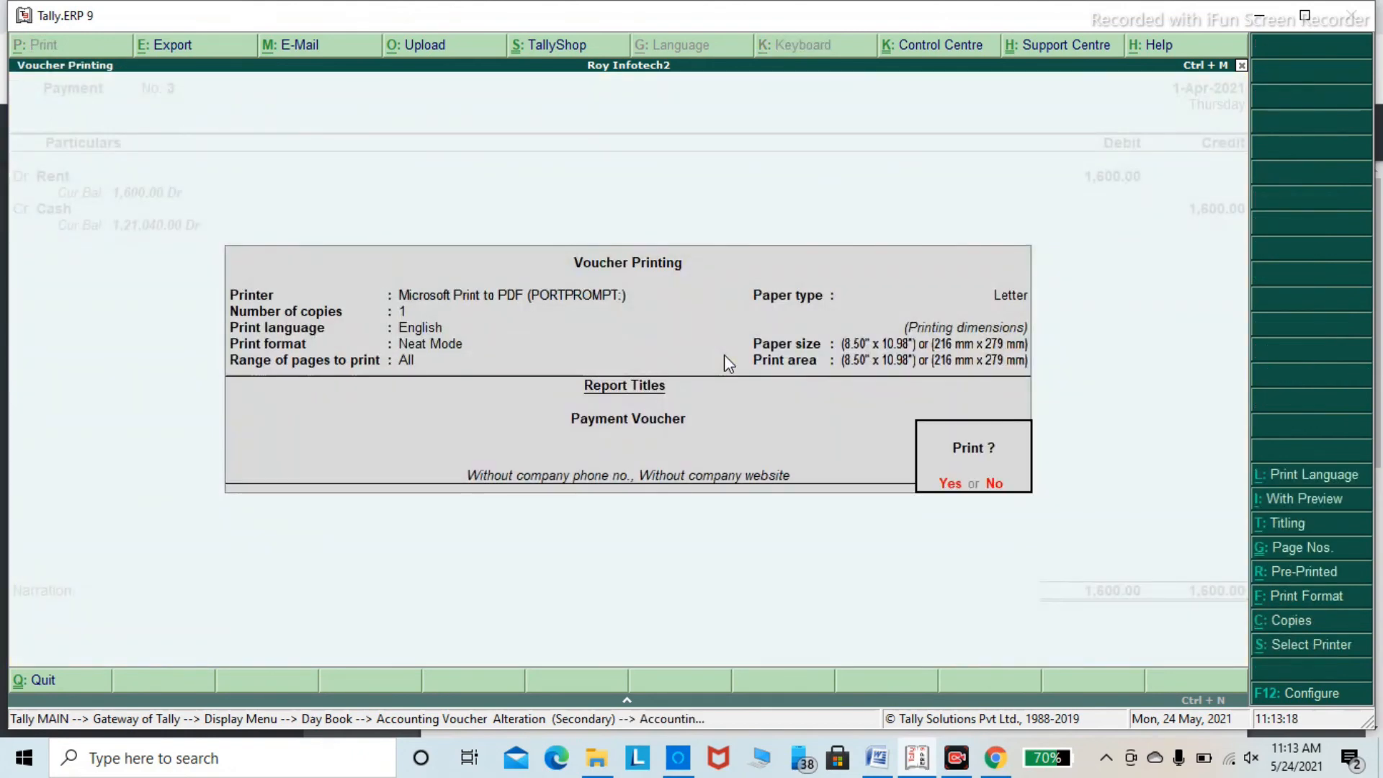
key("Return")
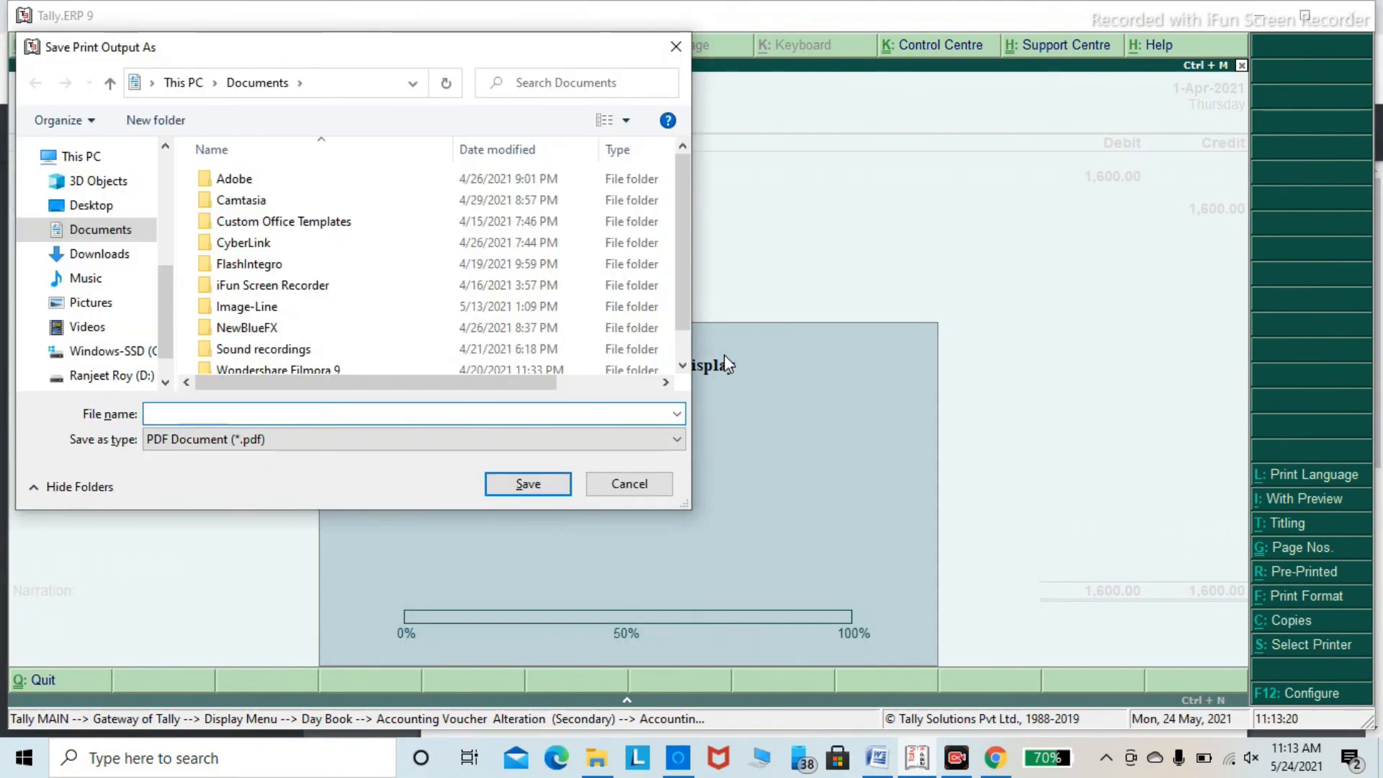
left_click(94, 207)
left_click(228, 415)
type("entry")
key("Return")
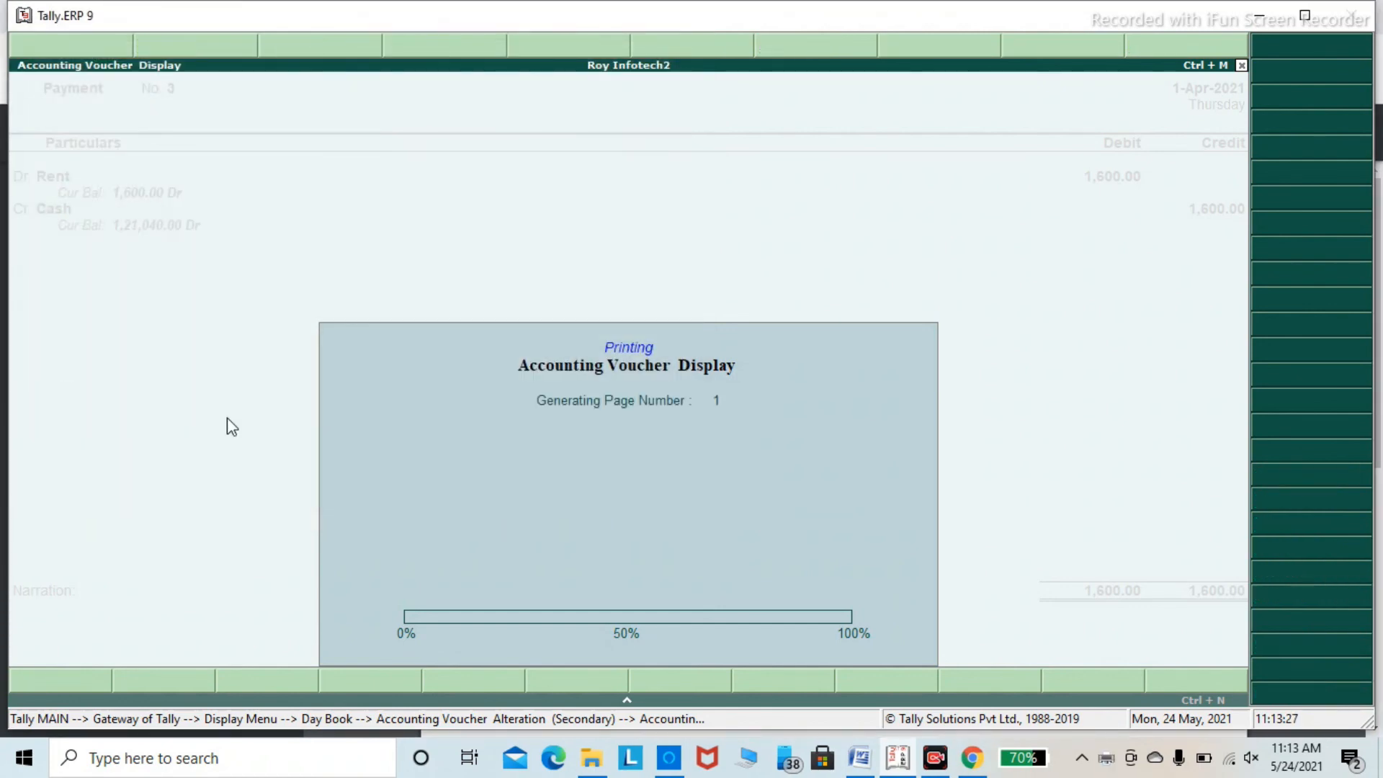
Open the entry PDF from the desktop, examine the printed Payment Voucher down to its signature lines, and close it.
key("super+d")
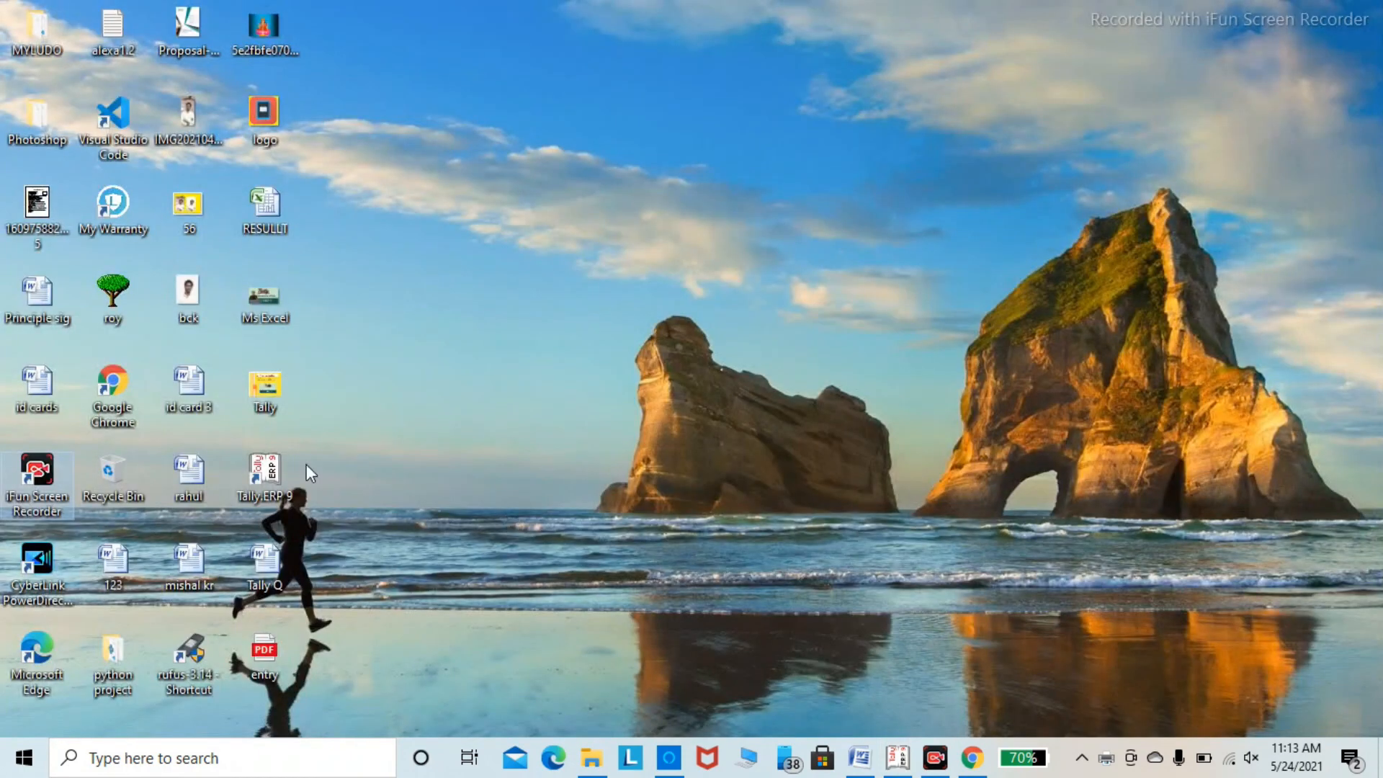
double_click(277, 655)
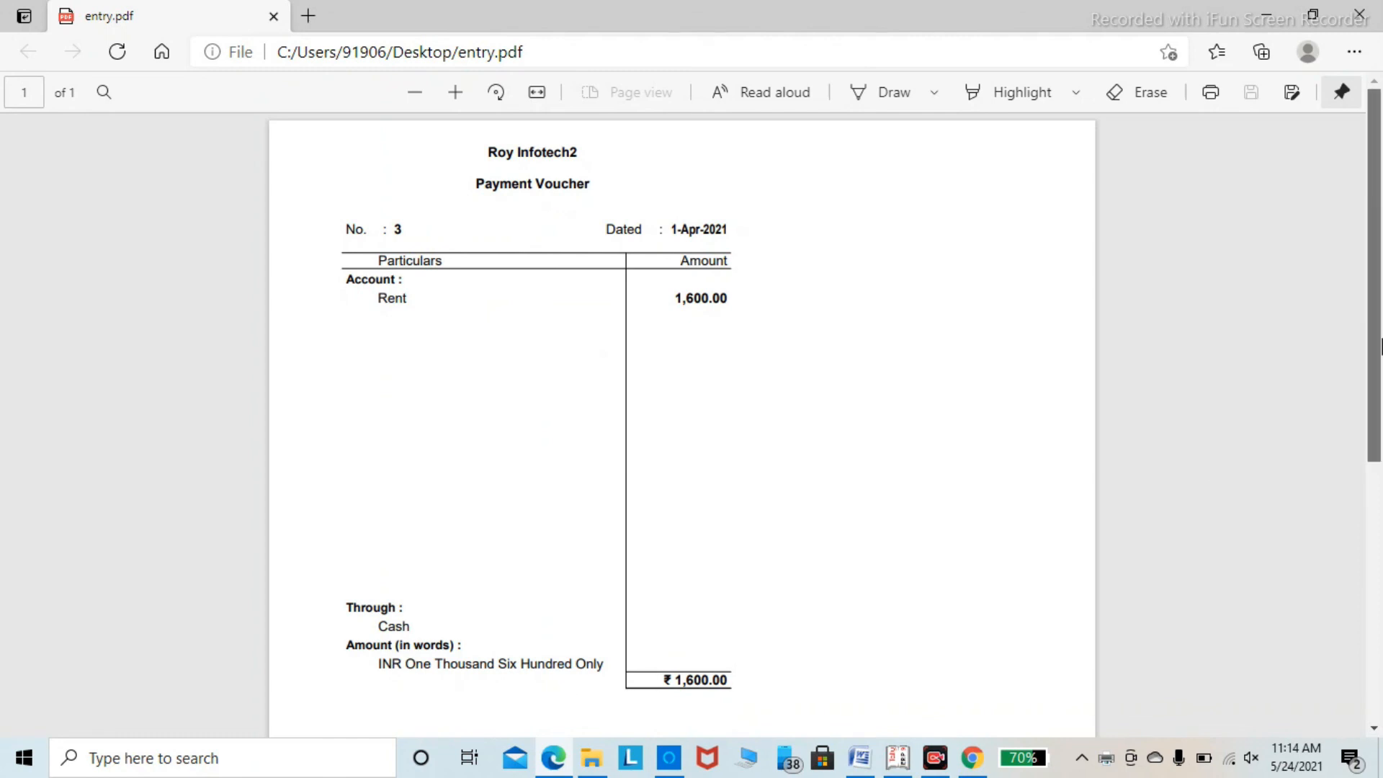
left_click_drag(1379, 346, 1380, 613)
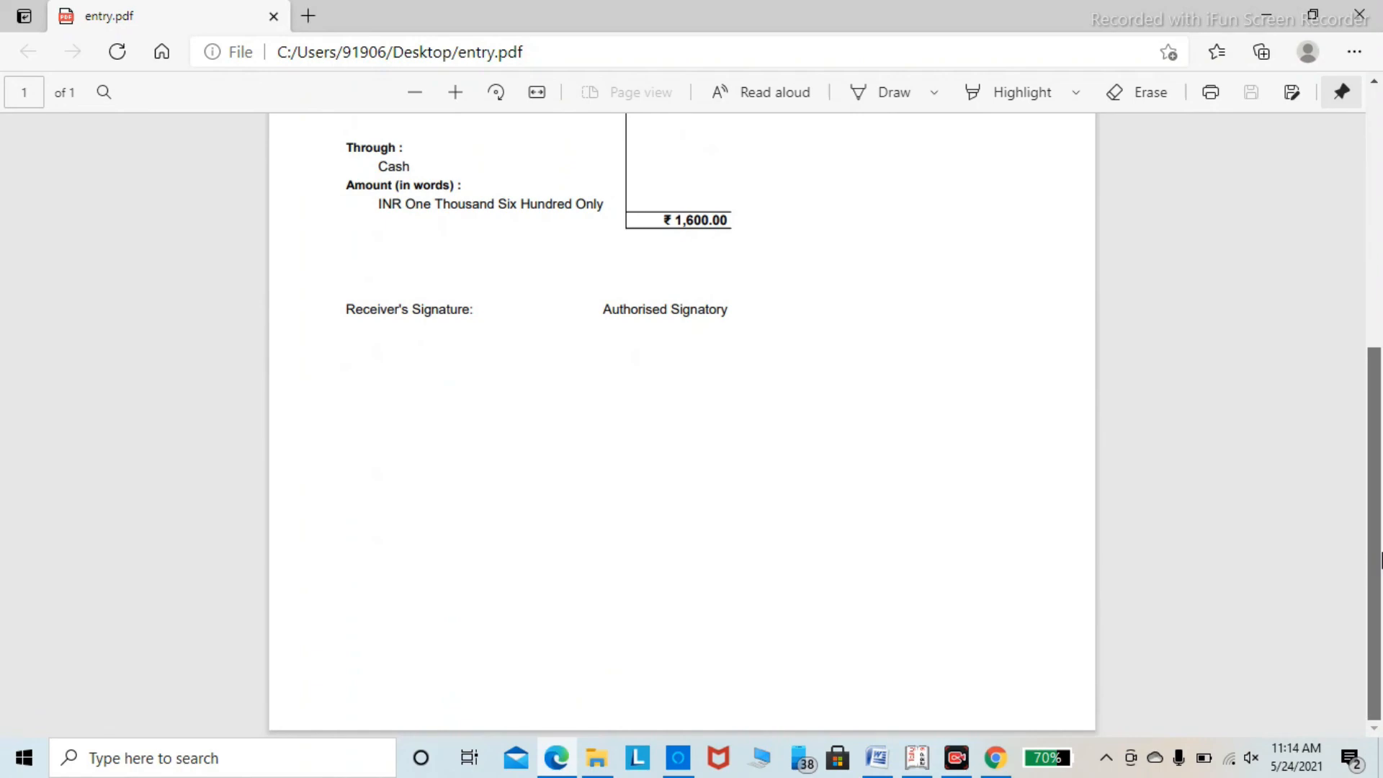
left_click_drag(1379, 558, 1379, 266)
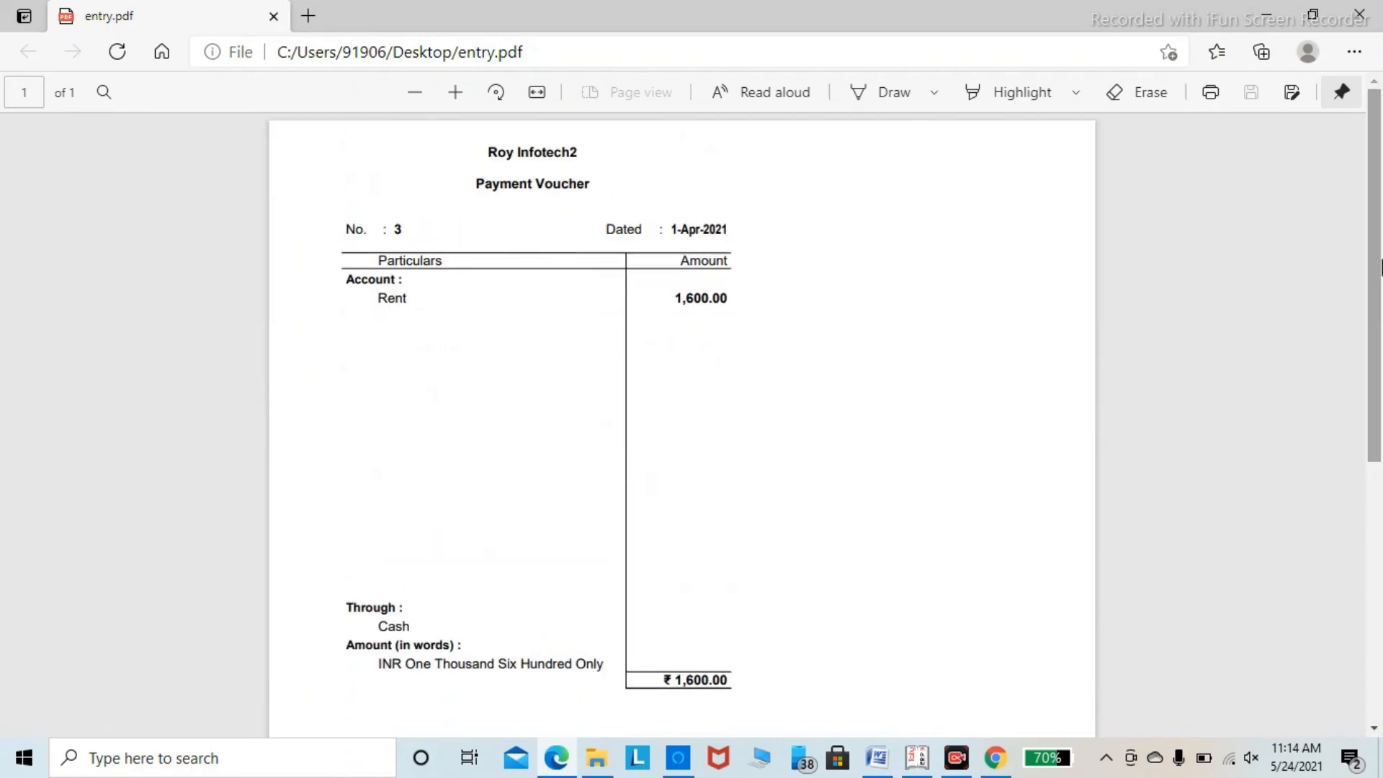
key("alt+F4")
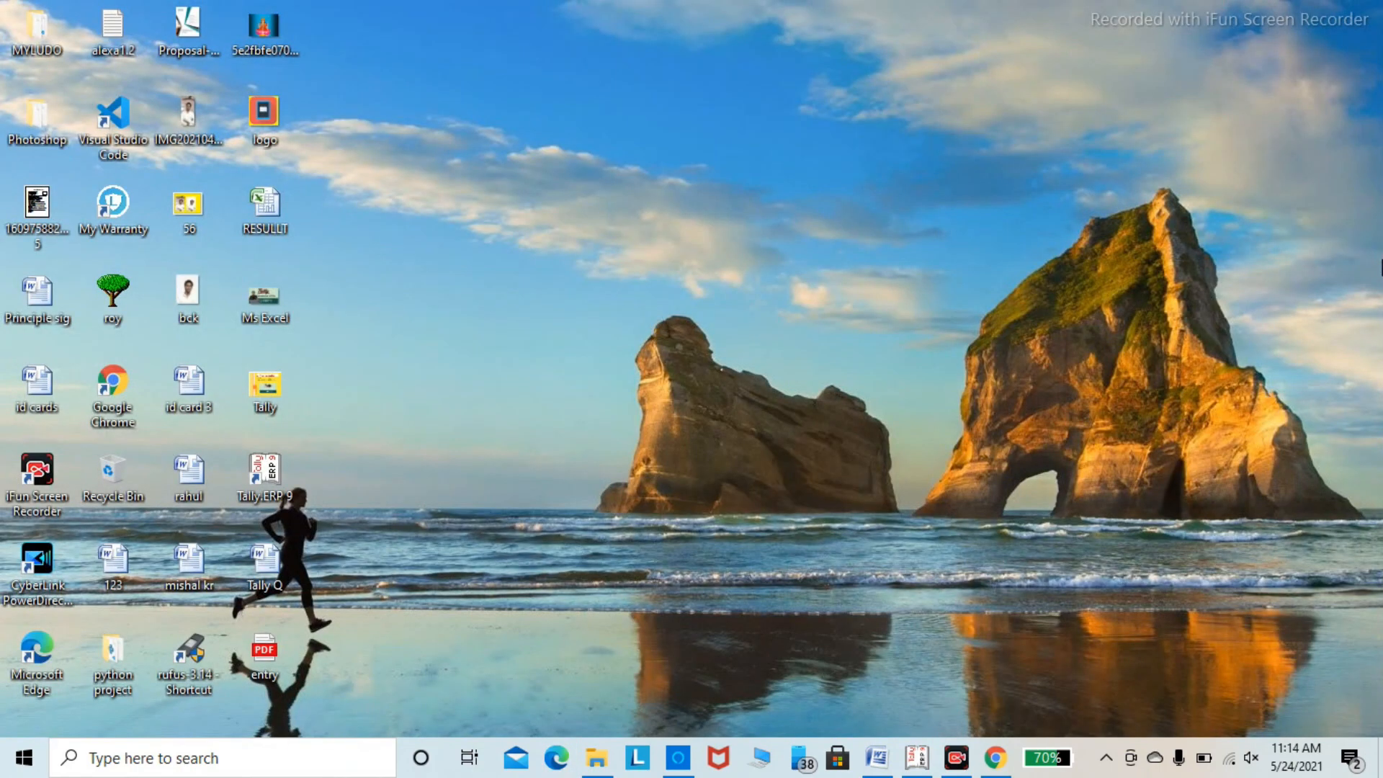
Switch back to Tally.ERP 9, quit the Rent Payment voucher without changes and return to the Gateway of Tally.
left_click(919, 758)
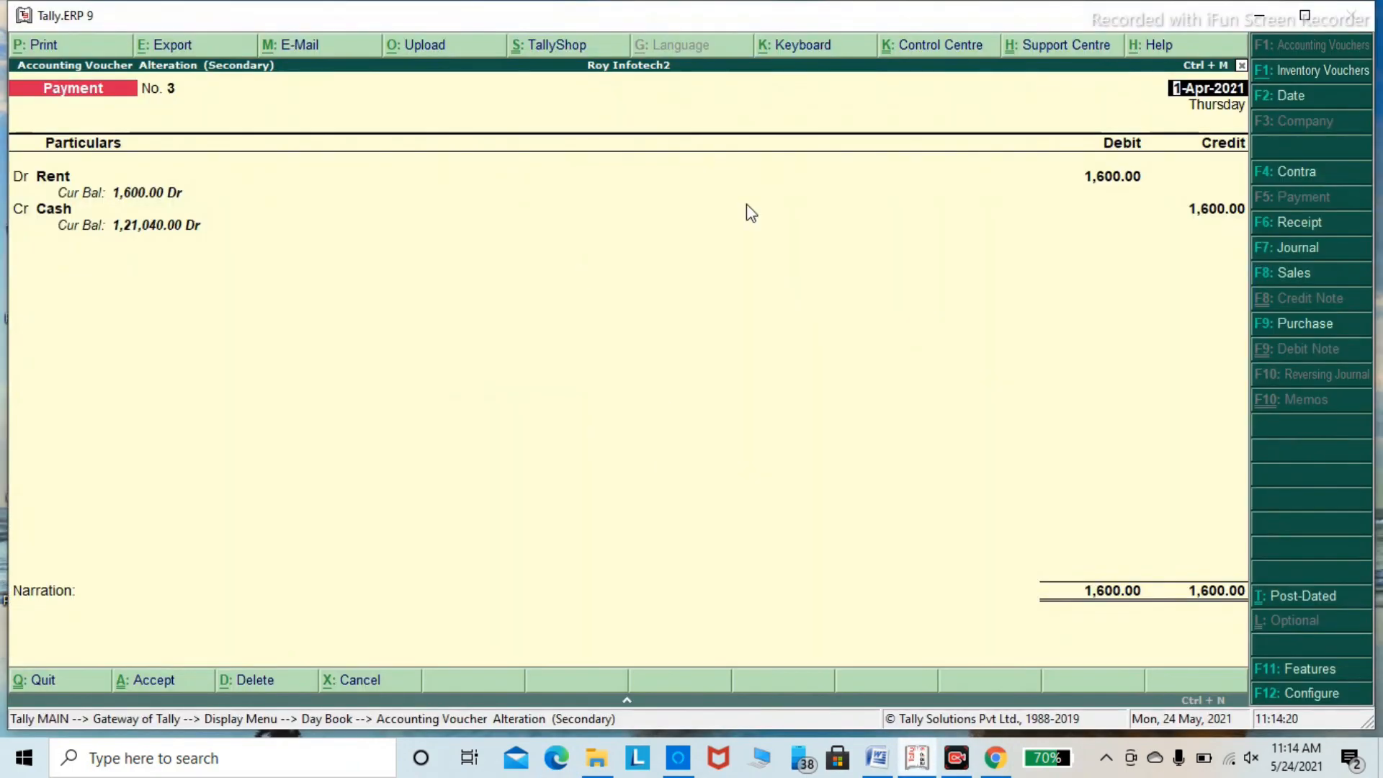
key("Escape")
key("y")
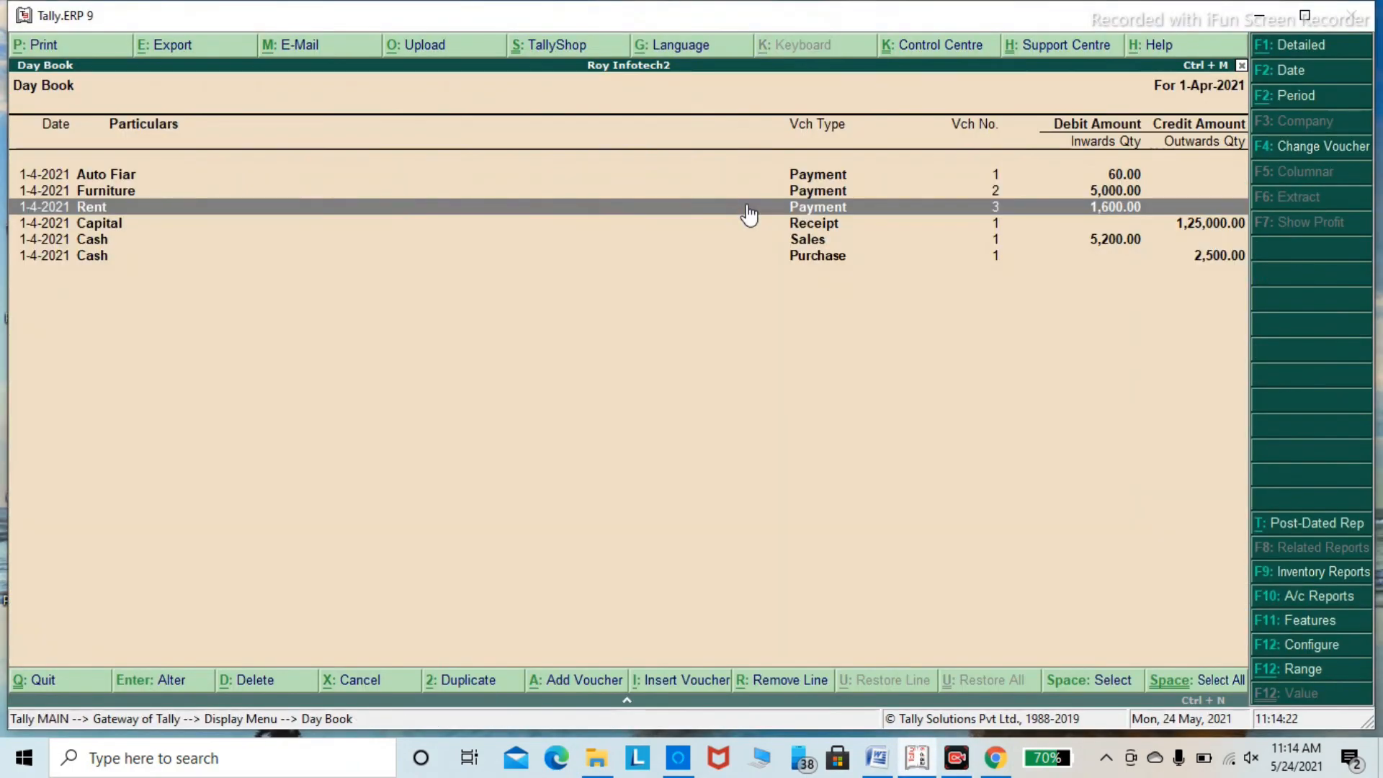
key("Escape")
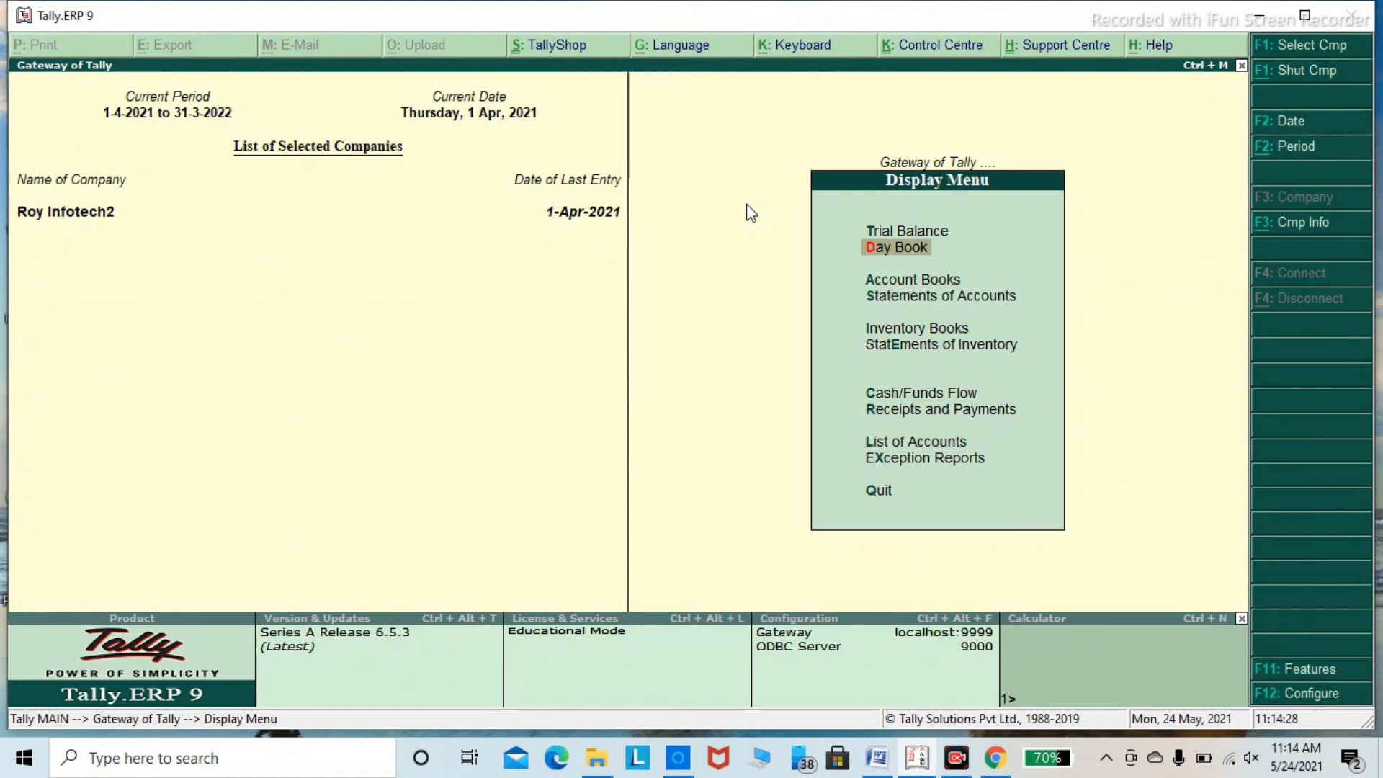
key("Escape")
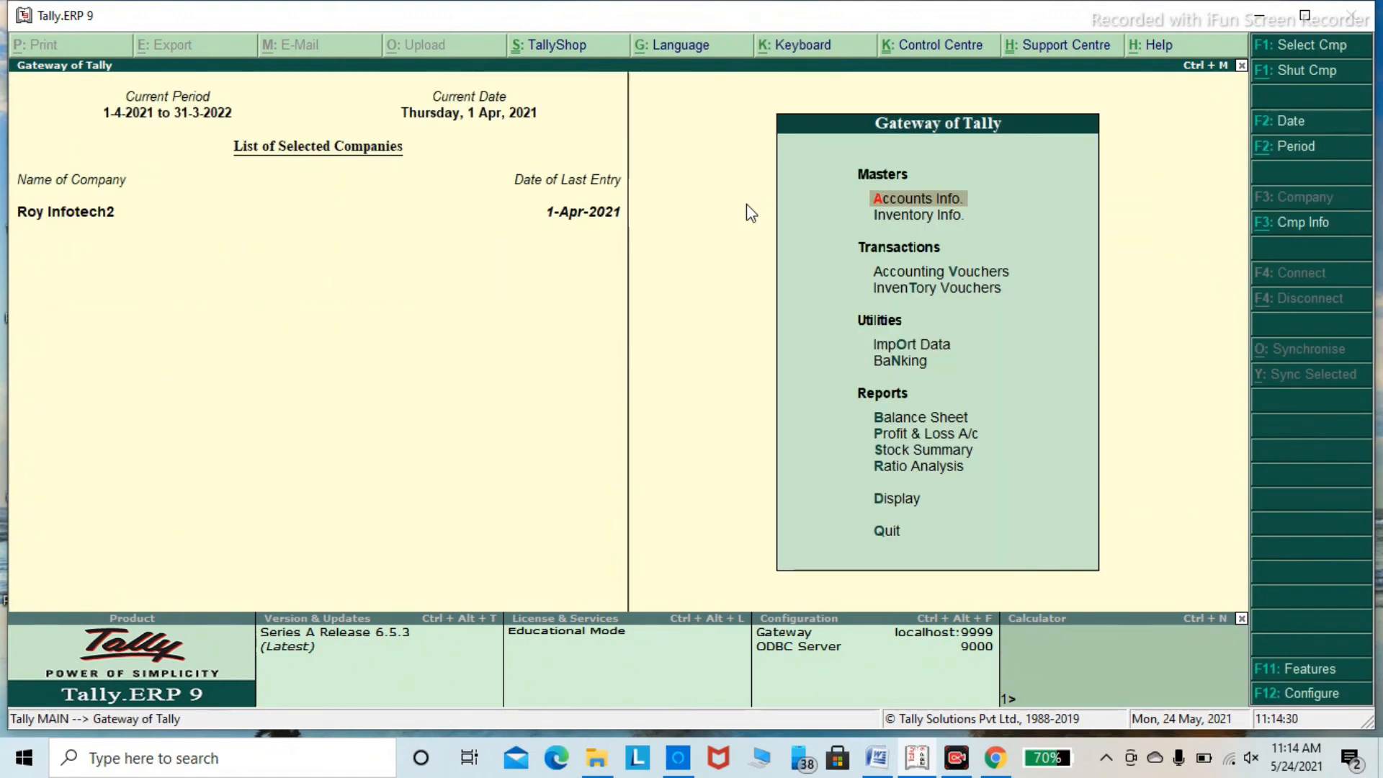
key("Down")
key("Down")
key("Down")
key("Down")
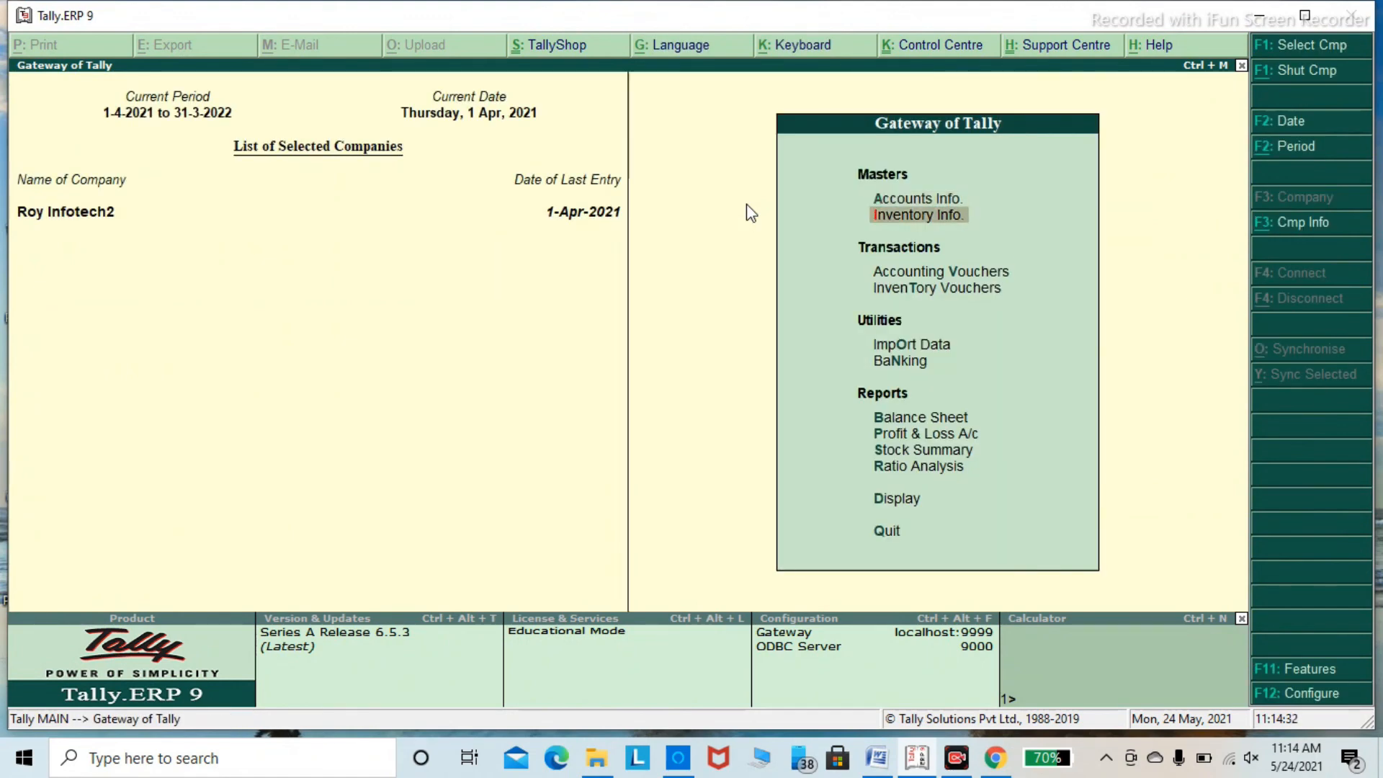
key("Up")
key("Up")
key("Down")
key("Down")
key("Up")
key("Up")
key("Up")
key("Down")
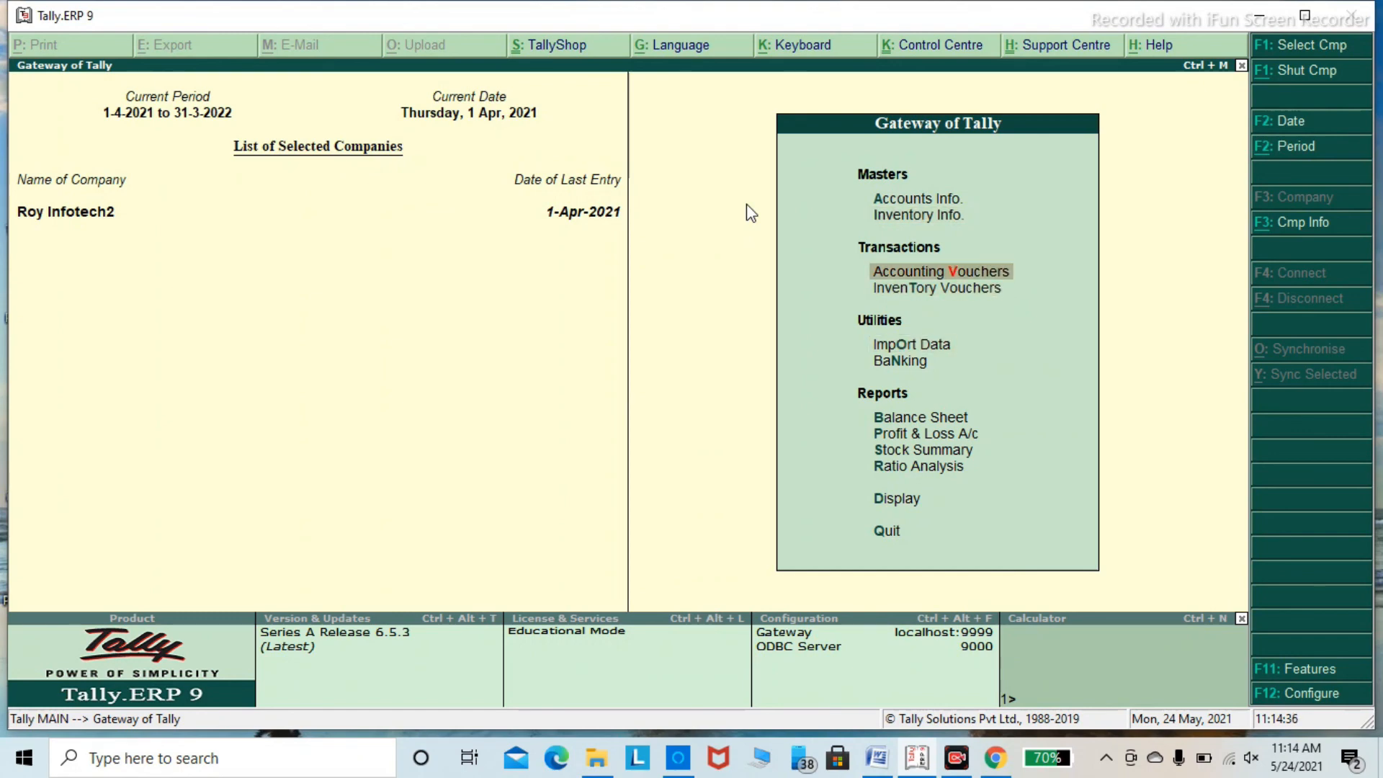
key("Up")
key("Up")
key("Down")
key("Down")
key("Down")
key("Down")
key("Down")
key("Down")
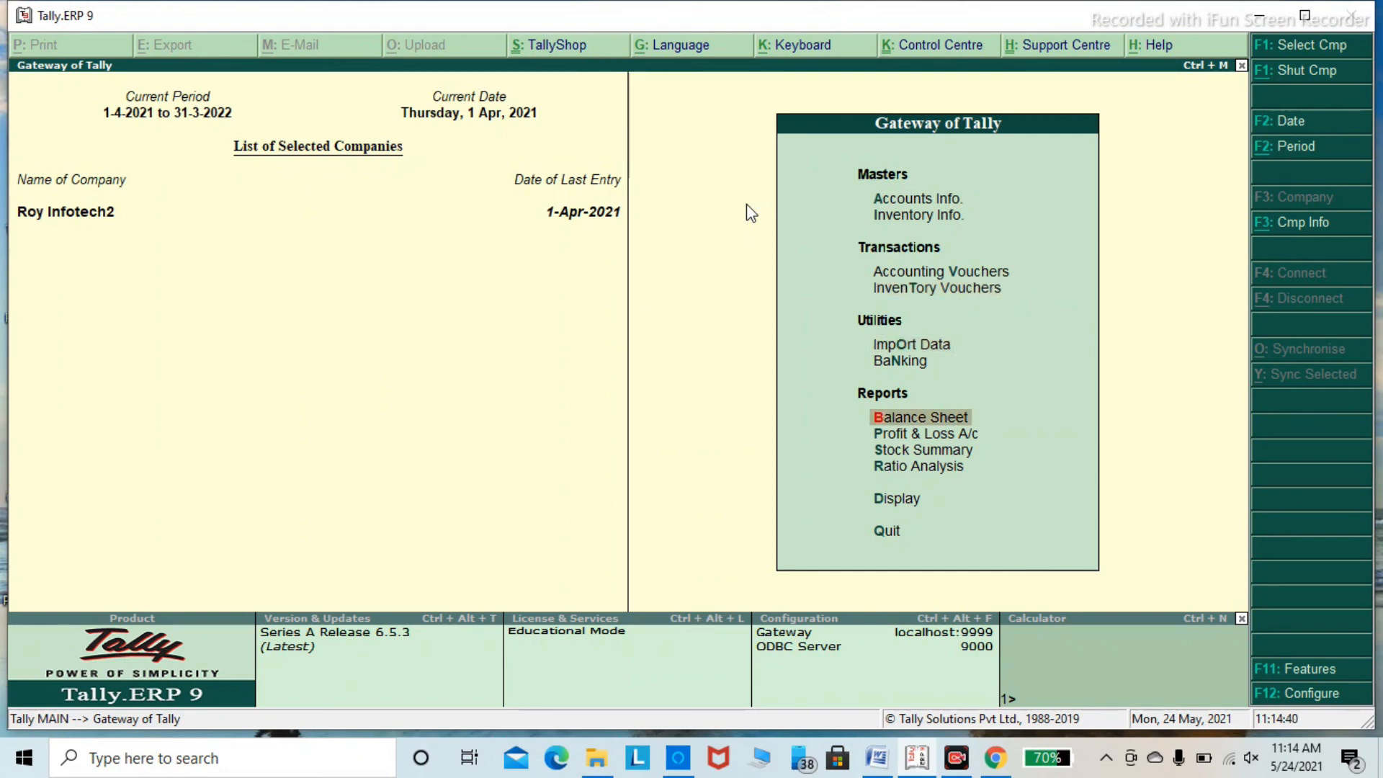
key("Down")
key("Down")
key("Down")
key("Down")
key("Up")
key("Up")
key("Up")
key("Up")
key("Up")
key("Up")
key("Up")
key("Up")
key("Up")
key("Up")
key("Down")
key("Down")
key("Down")
key("Down")
key("Down")
key("Up")
key("Up")
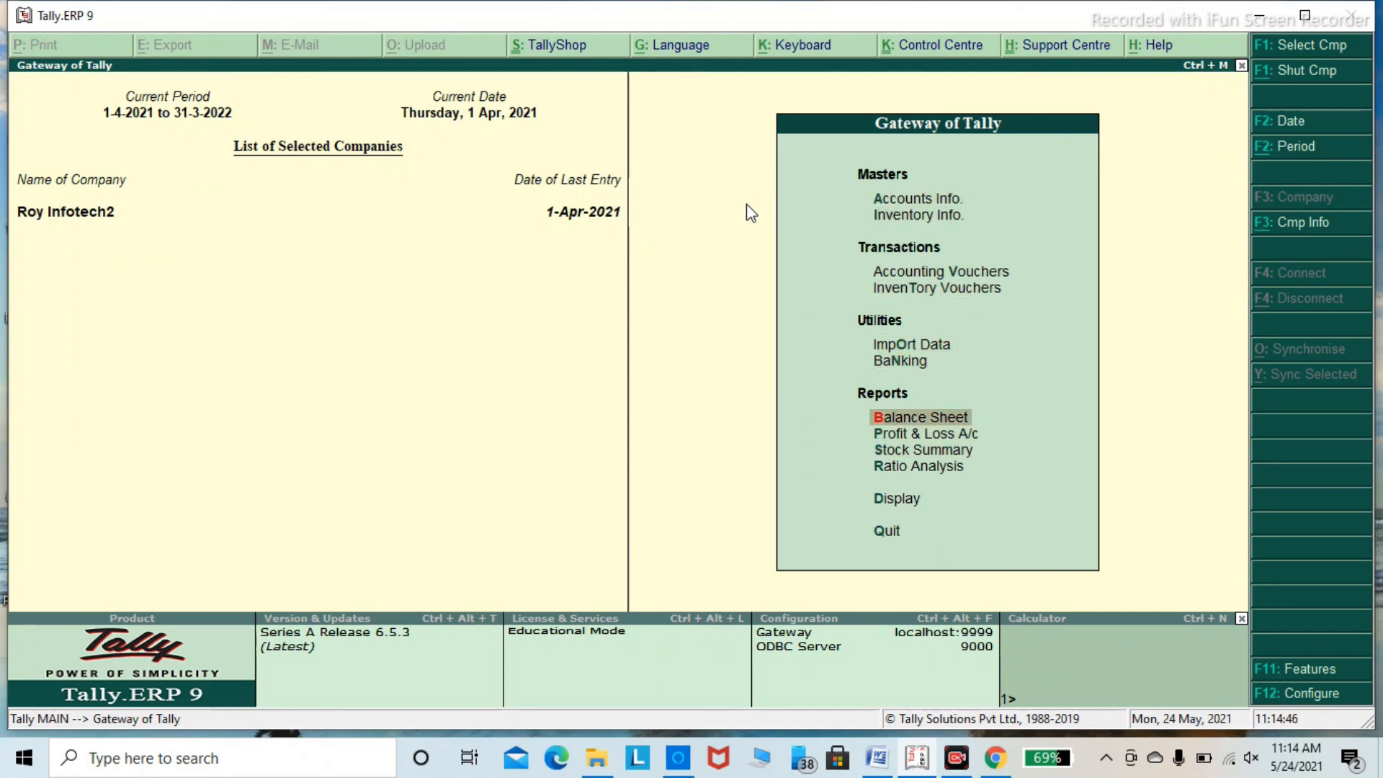
key("Down")
key("Down")
key("Down")
key("Down")
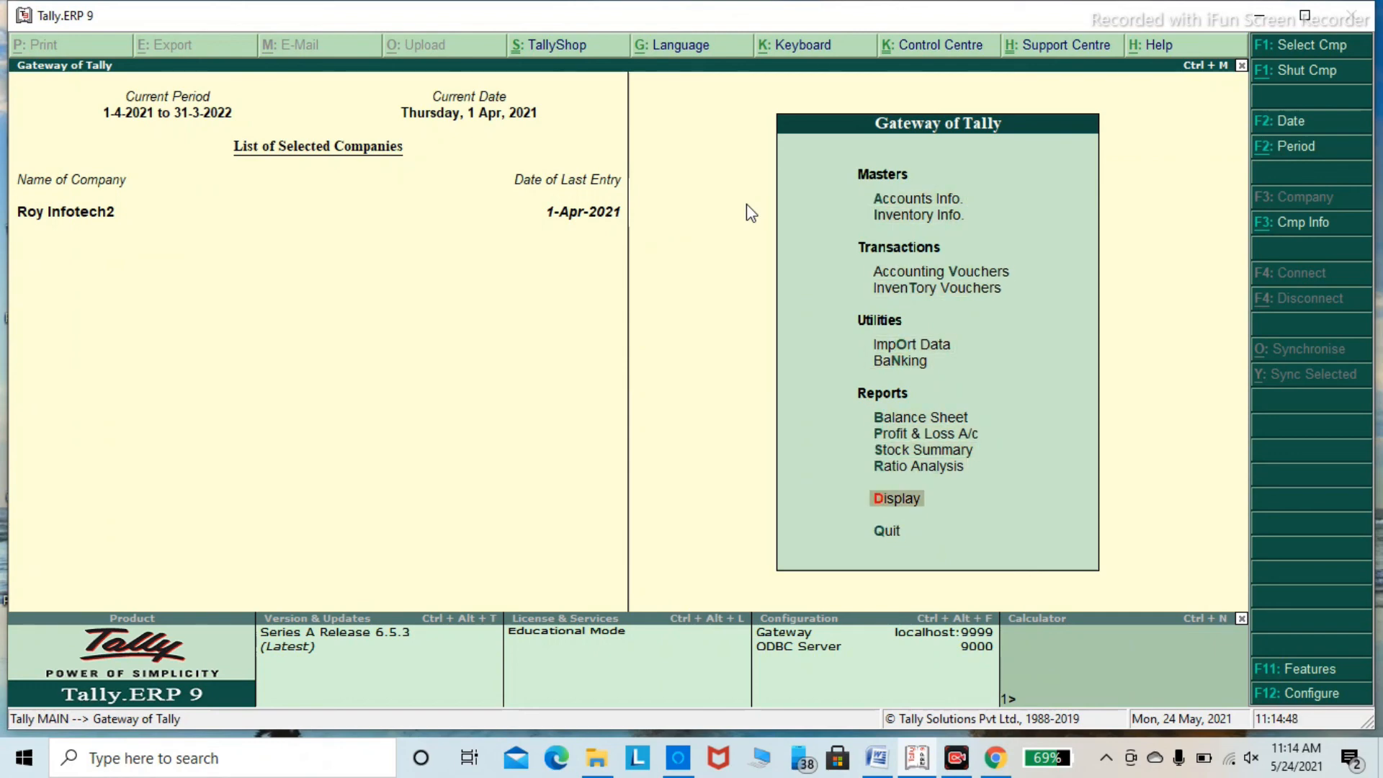
key("Up")
key("Up")
key("Up")
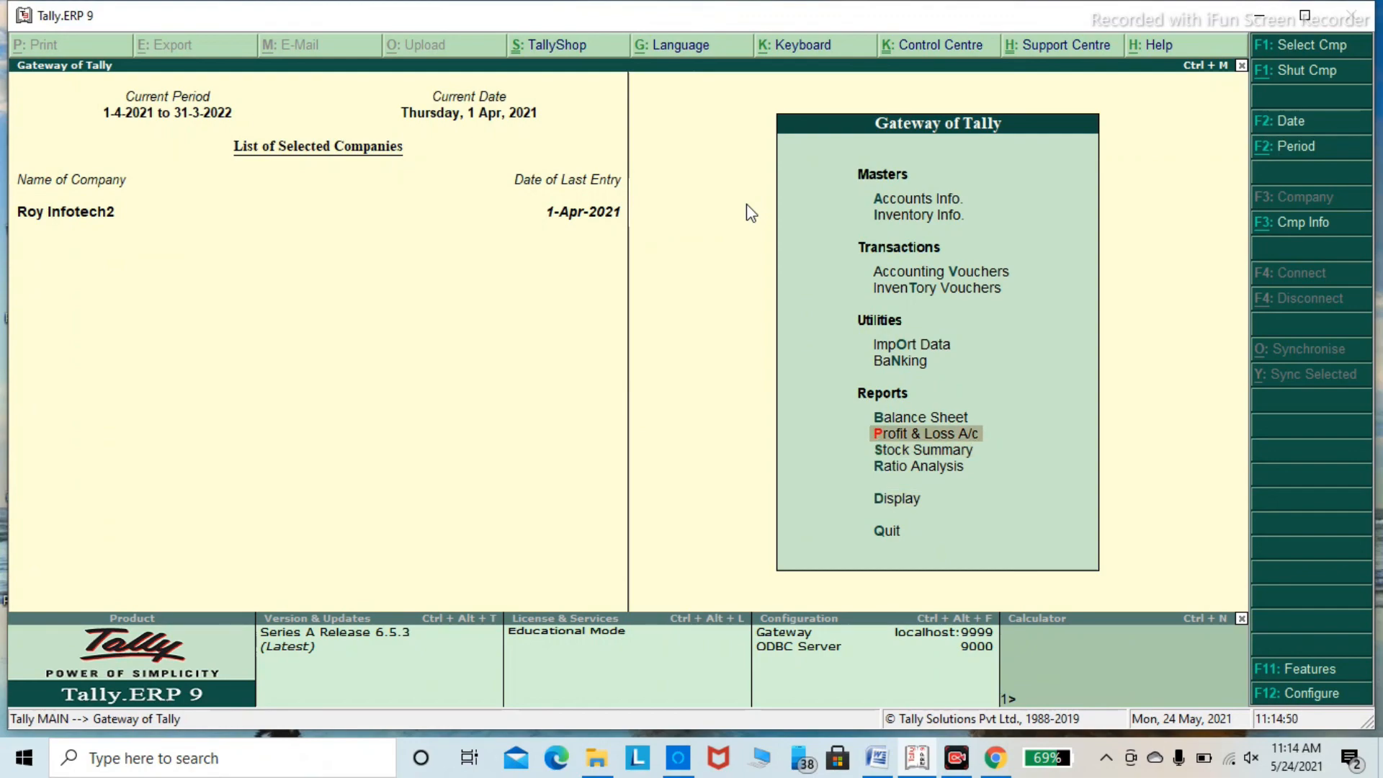